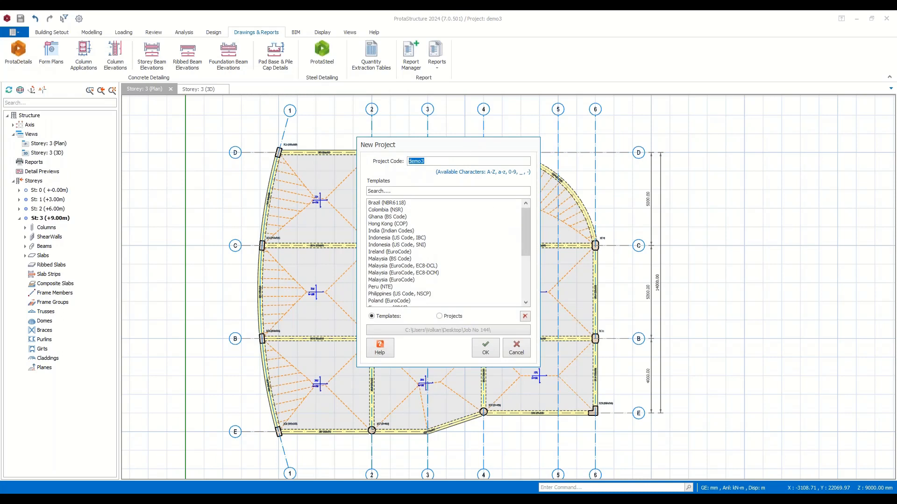
Create a new project named Corewall from the Poland (EuroCode) template.
type("Corewall")
scroll(379, 250, "down", 2)
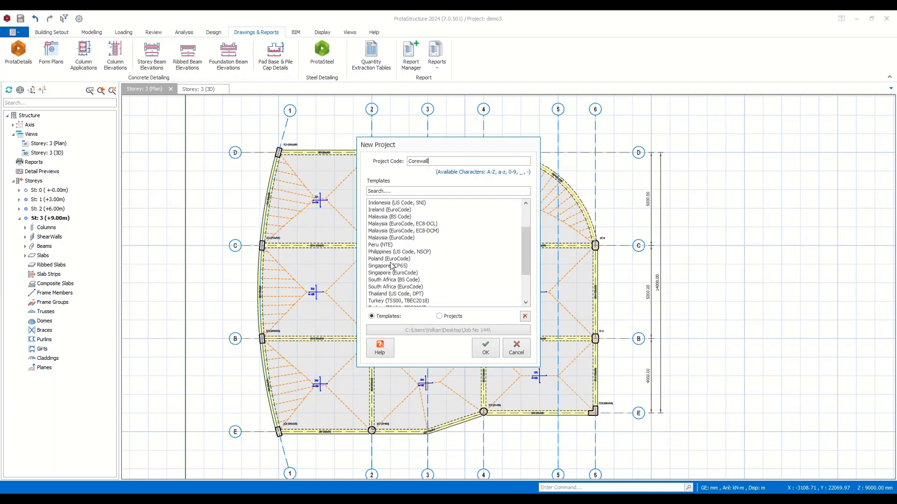
left_click(382, 259)
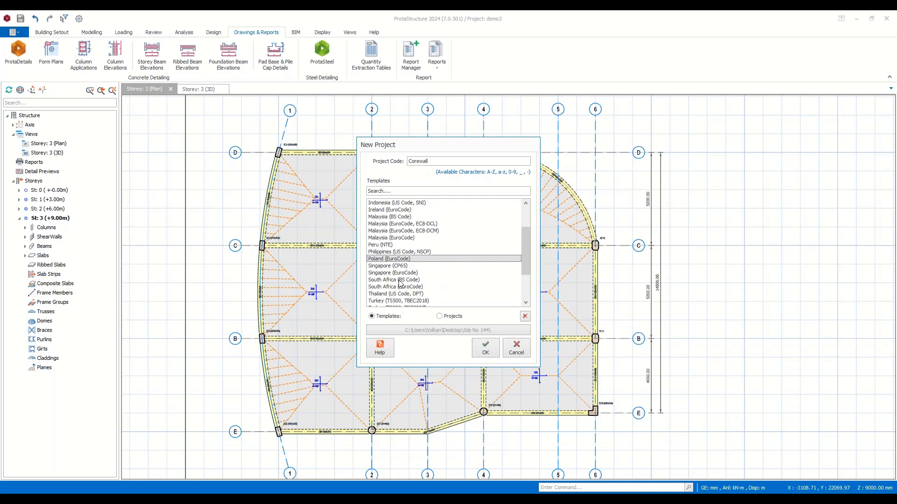
left_click(488, 354)
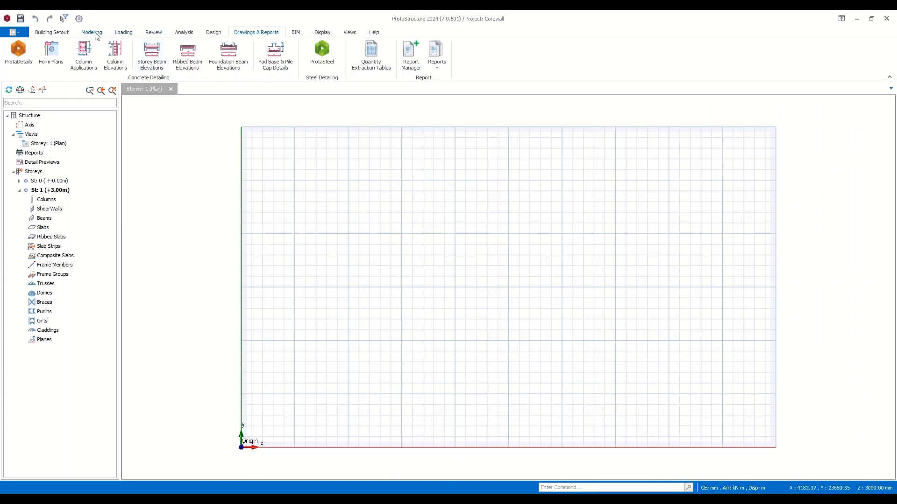
left_click(92, 33)
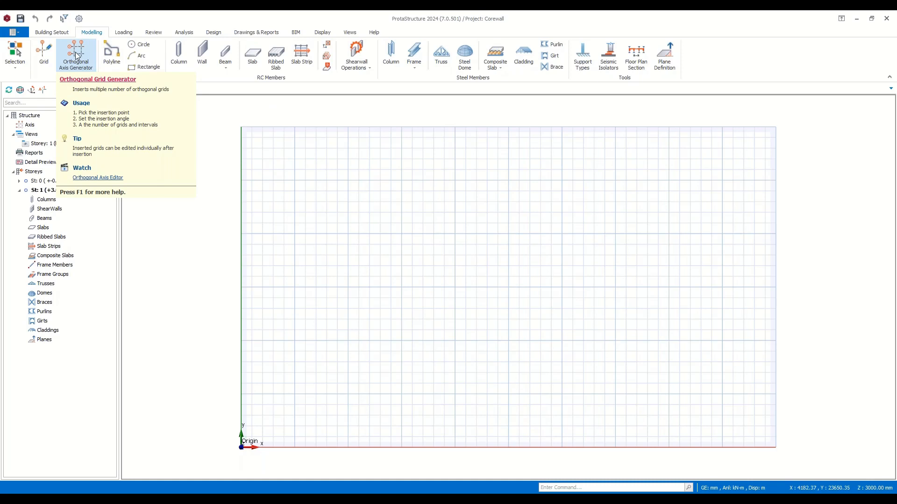
left_click(52, 32)
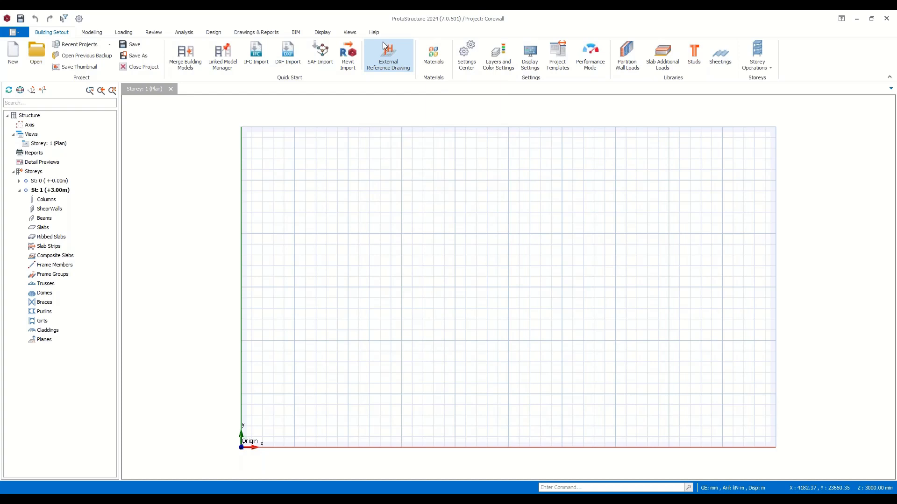
left_click(389, 63)
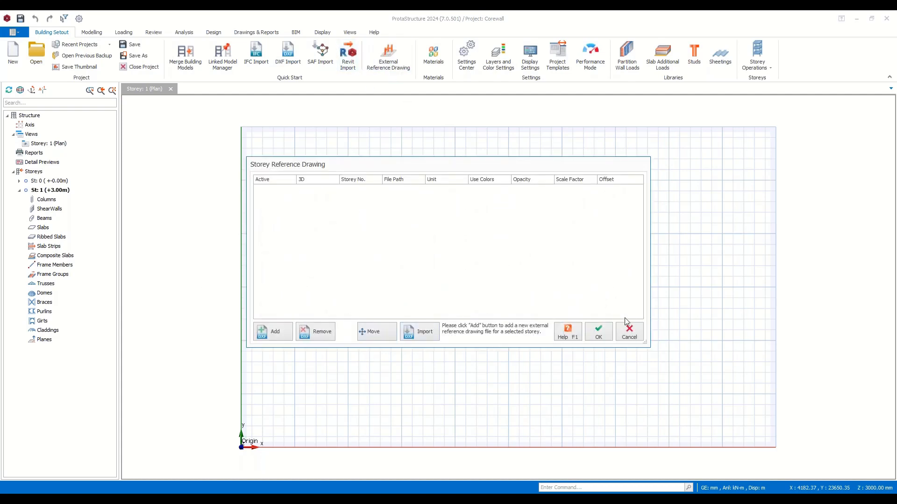
left_click(635, 329)
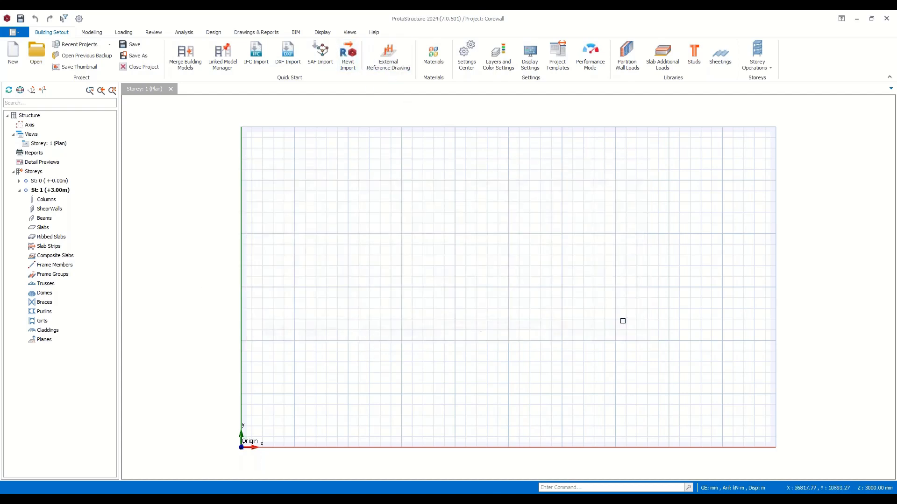
Generate an orthogonal grid at reference point 5000, 5000 mm, with lettered axes spaced 5000*3 and numbered axes spaced 5000, 3000, 3000 and 6000 mm.
left_click(94, 33)
left_click(75, 55)
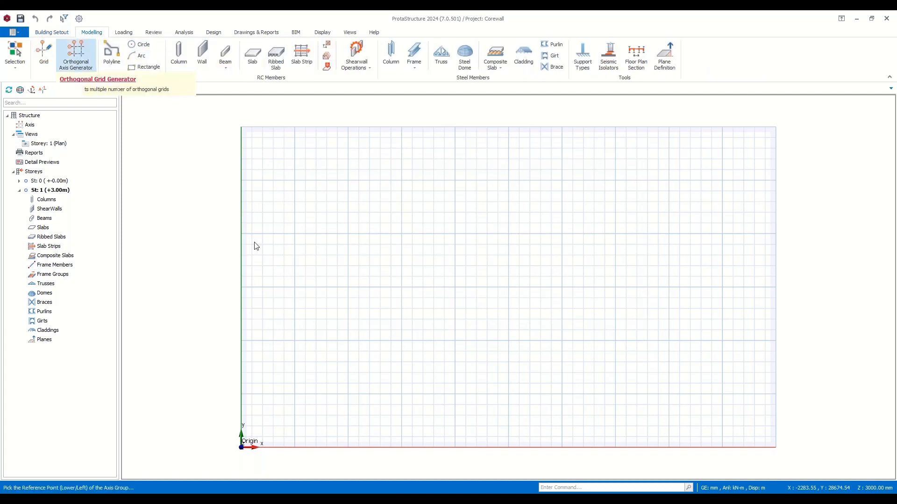
left_click(294, 394)
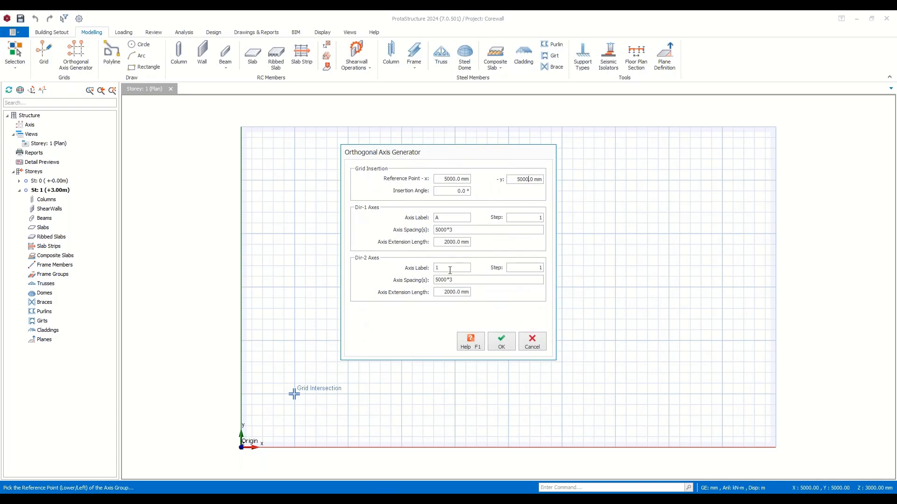
left_click_drag(463, 281, 359, 286)
type("5")
left_click(502, 341)
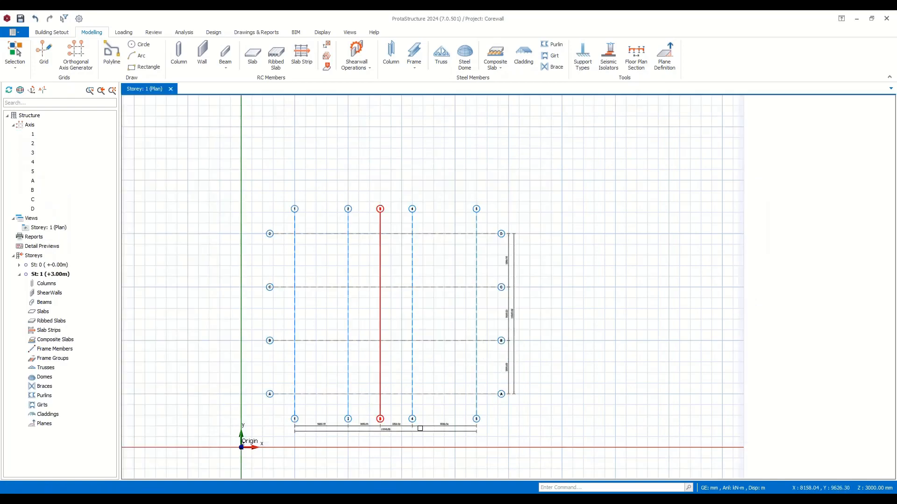
Re-insert axis 1 as an arc running from its intersection with axis D to its intersection with axis A, bulging away from axis 2.
middle_click_drag(271, 364, 402, 344)
scroll(402, 344, "down", 2)
middle_click_drag(595, 296, 541, 286)
scroll(432, 310, "up", 3)
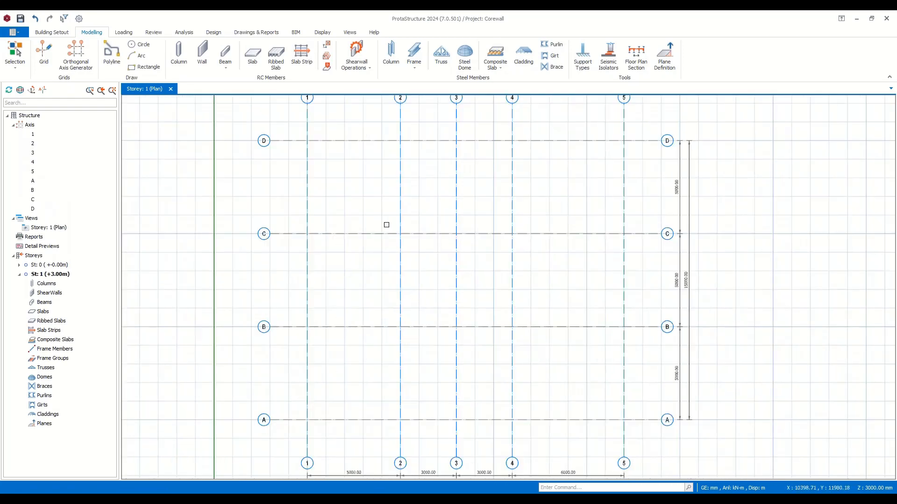
scroll(386, 225, "down", 3)
left_click(340, 192)
right_click(341, 192)
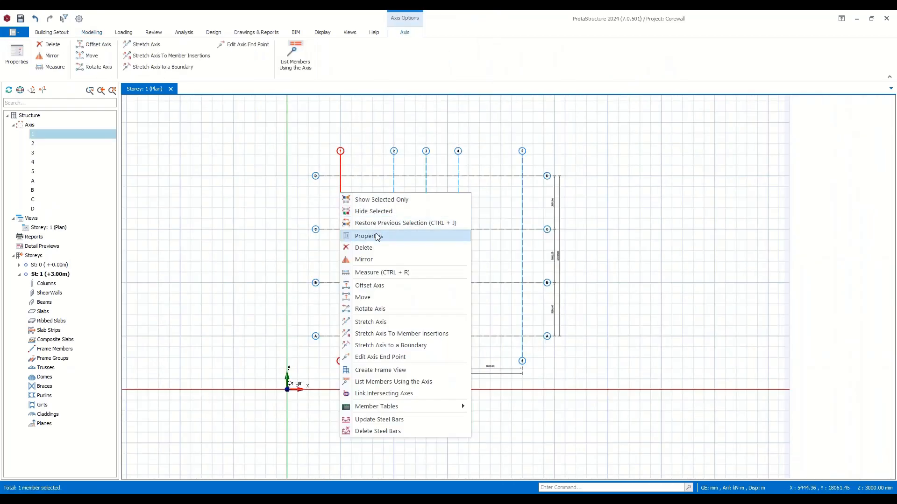
left_click(377, 236)
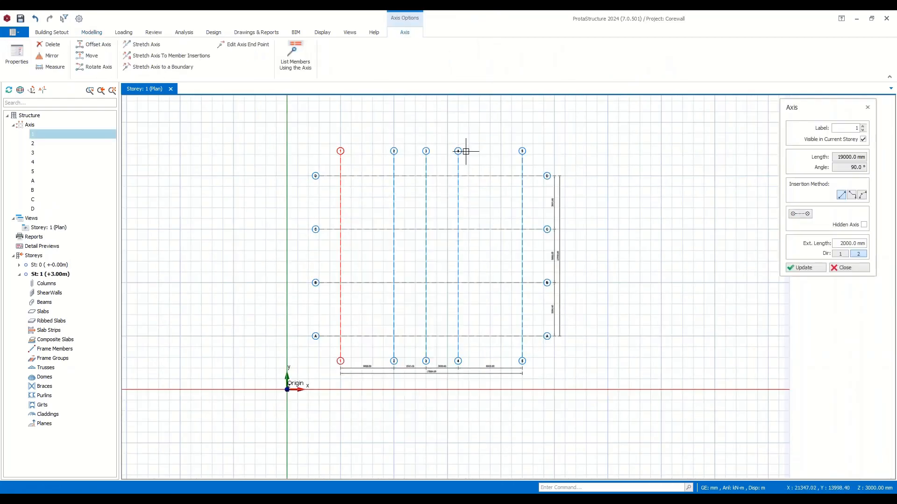
left_click(863, 197)
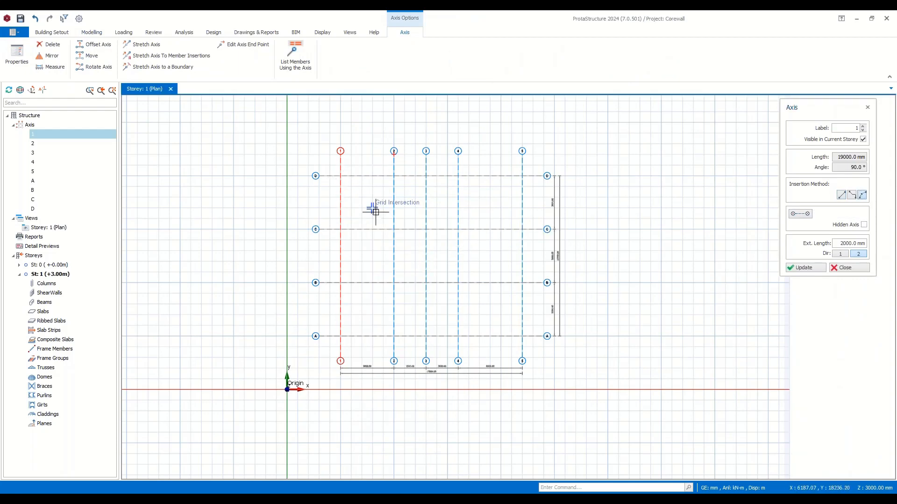
right_click(364, 199)
left_click(387, 254)
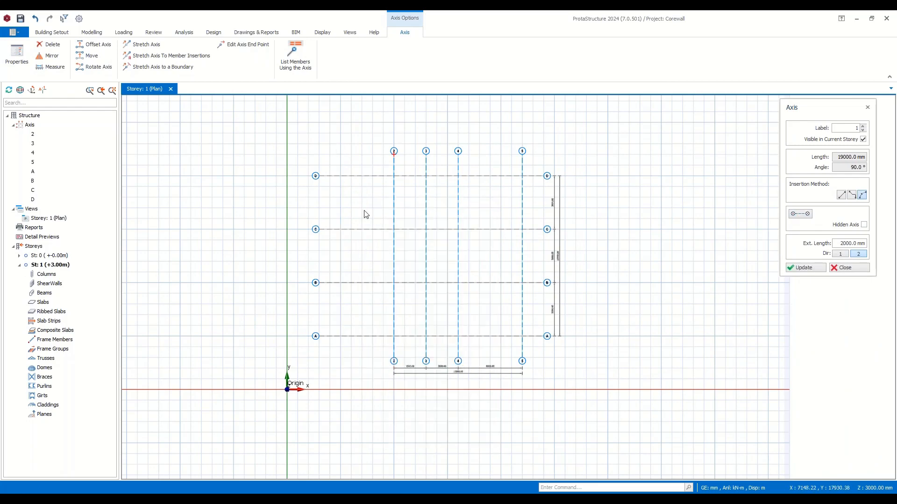
left_click(340, 176)
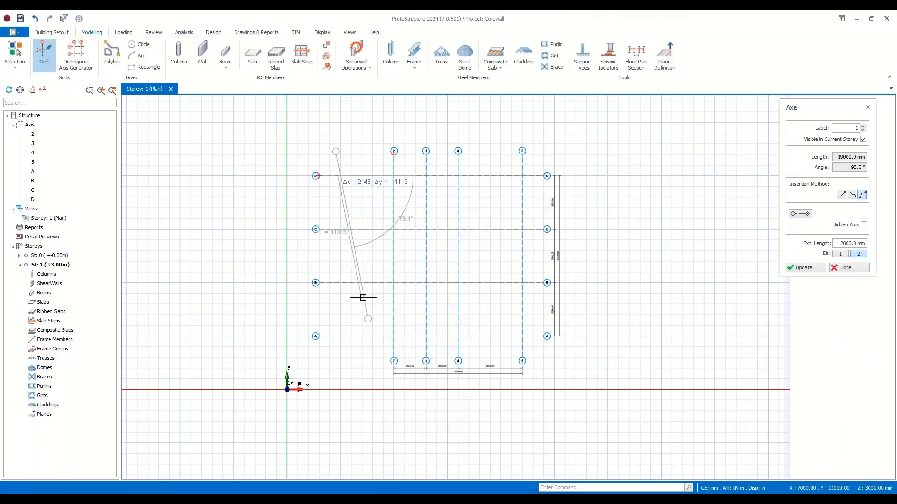
left_click(340, 335)
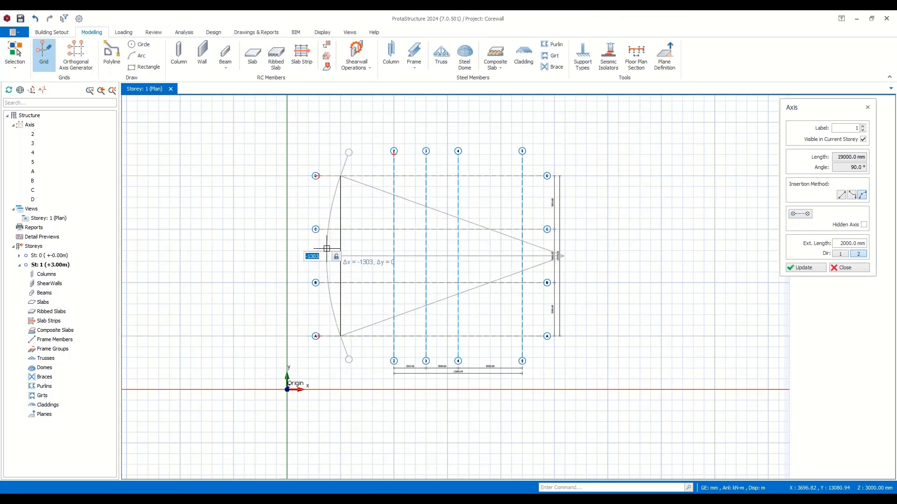
type("-")
key("Return")
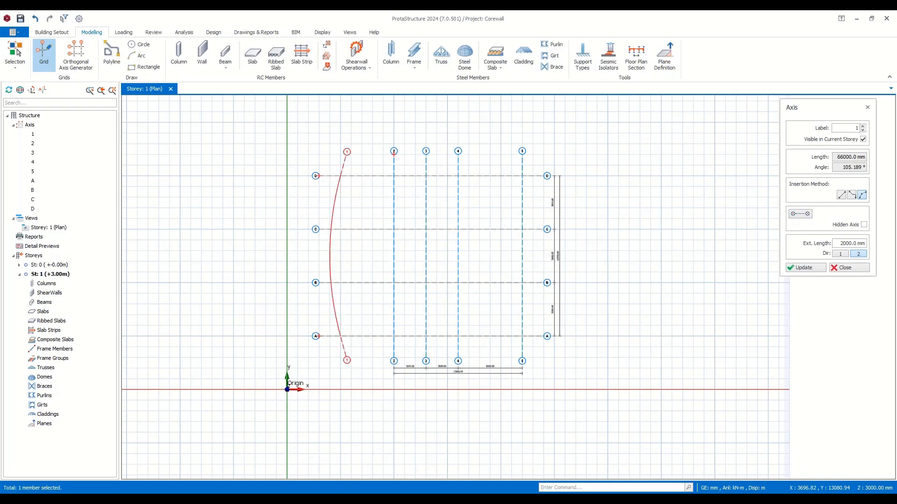
key("Escape")
Re-insert axis A as a multi-segment axis: level from axis 1 to axis 3, rising 1000 mm to axis 4, and level to axis 5.
left_click(355, 336)
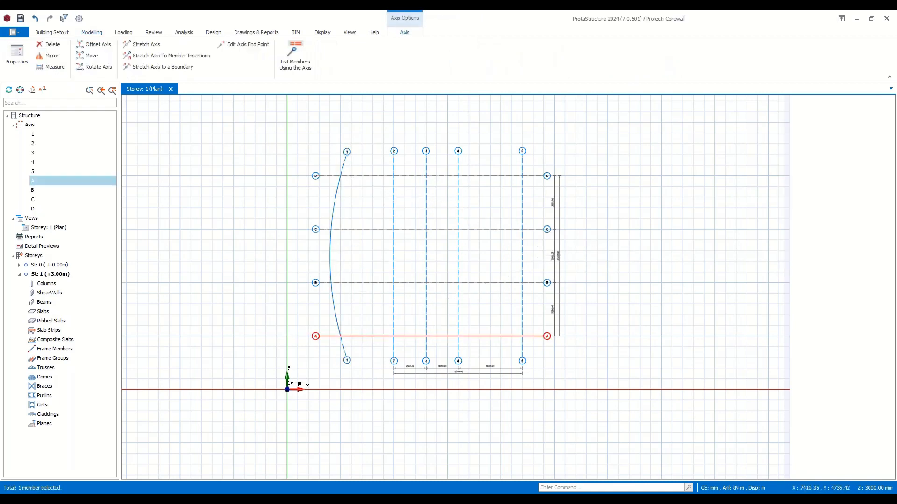
right_click(358, 336)
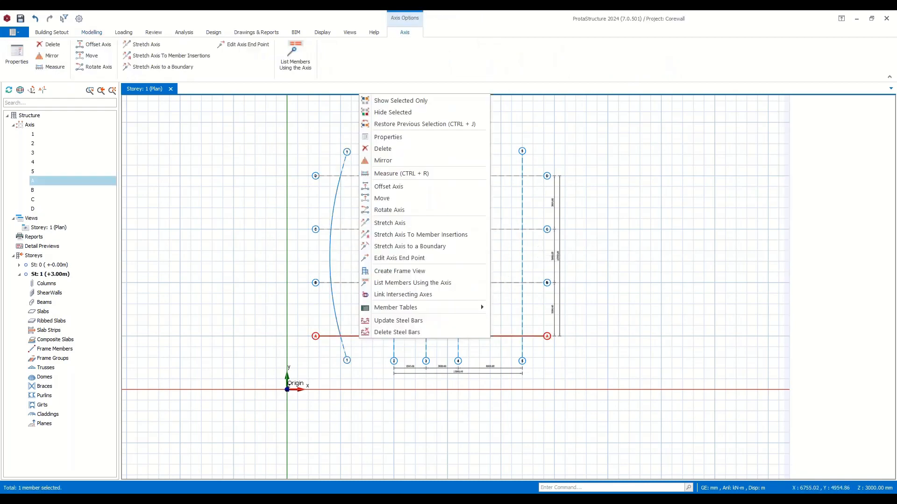
left_click(387, 137)
left_click(858, 194)
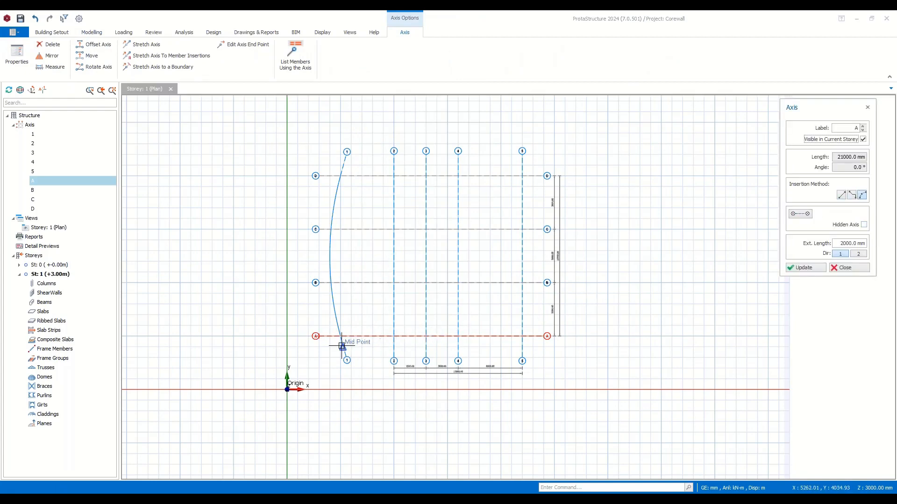
scroll(343, 347, "up", 2)
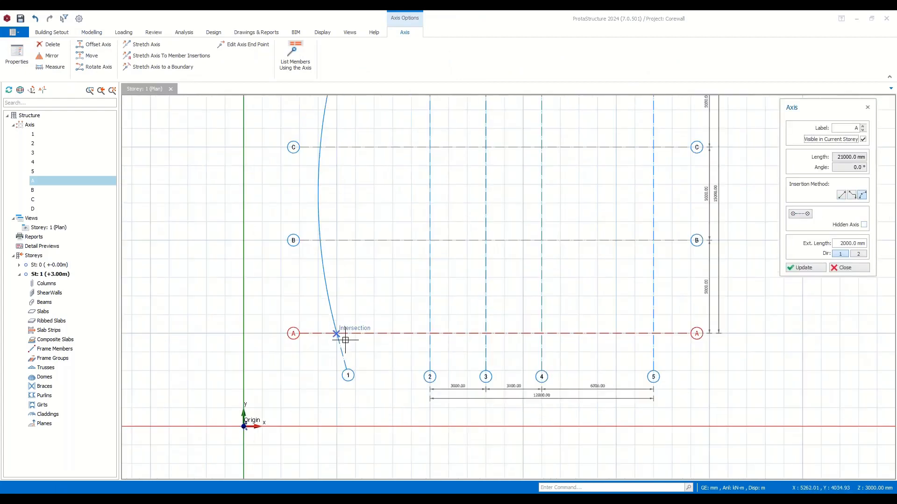
right_click(370, 324)
left_click(408, 135)
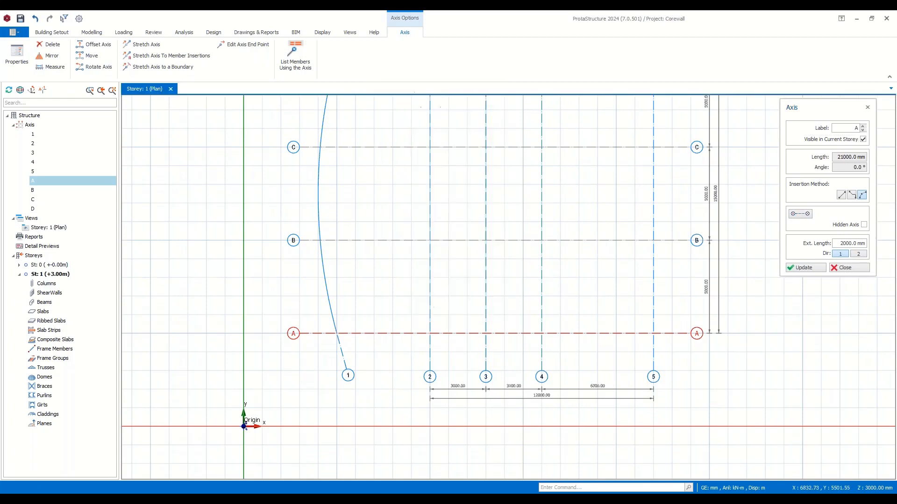
left_click(337, 334)
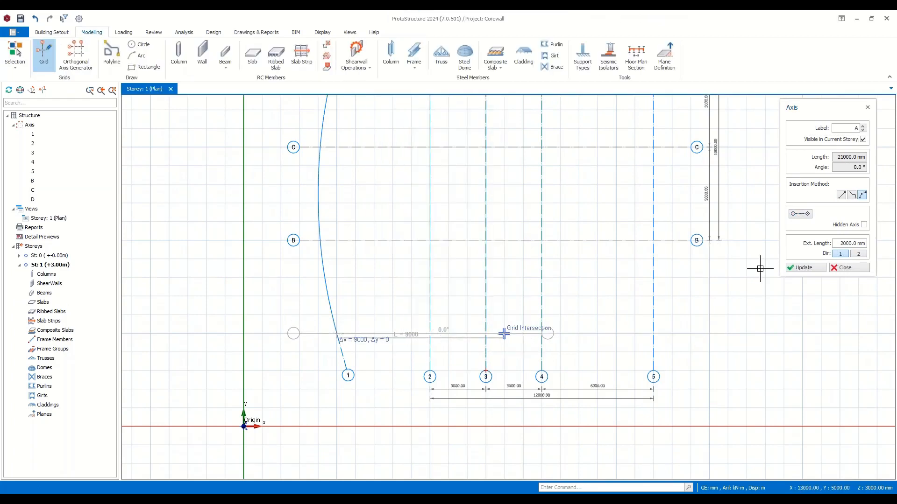
left_click(851, 195)
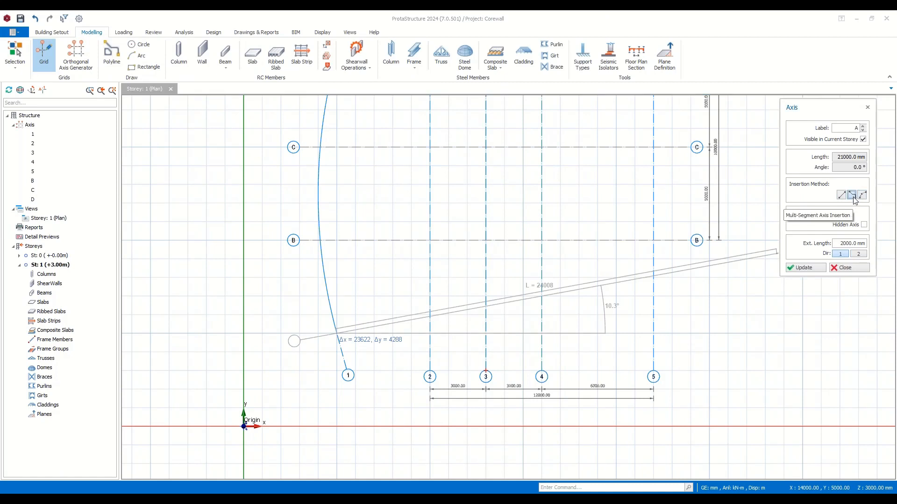
left_click(485, 334)
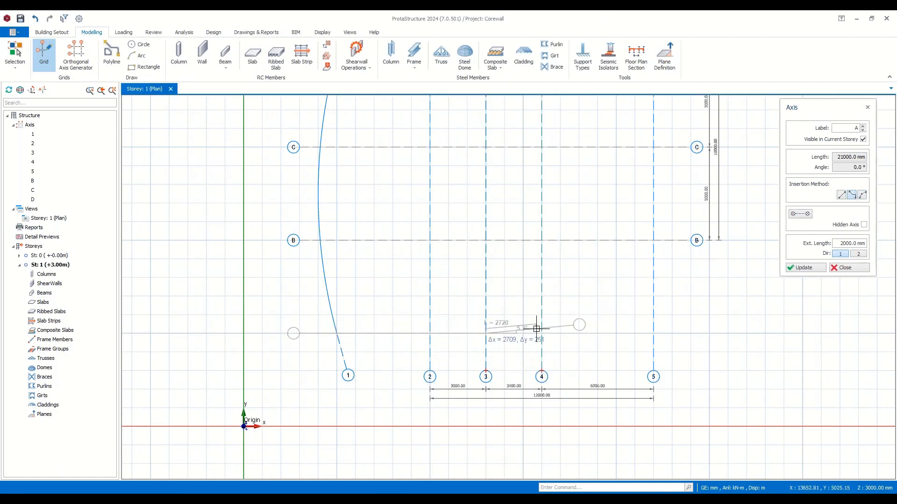
left_click(541, 315)
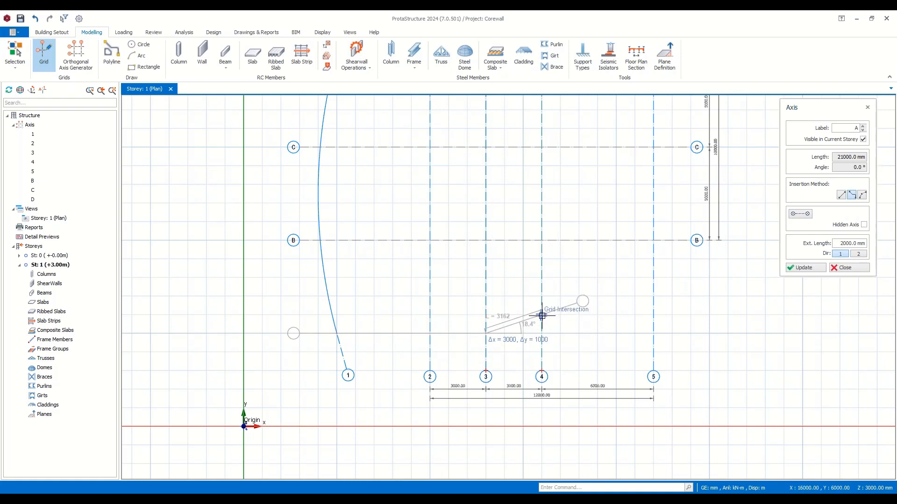
left_click(653, 314)
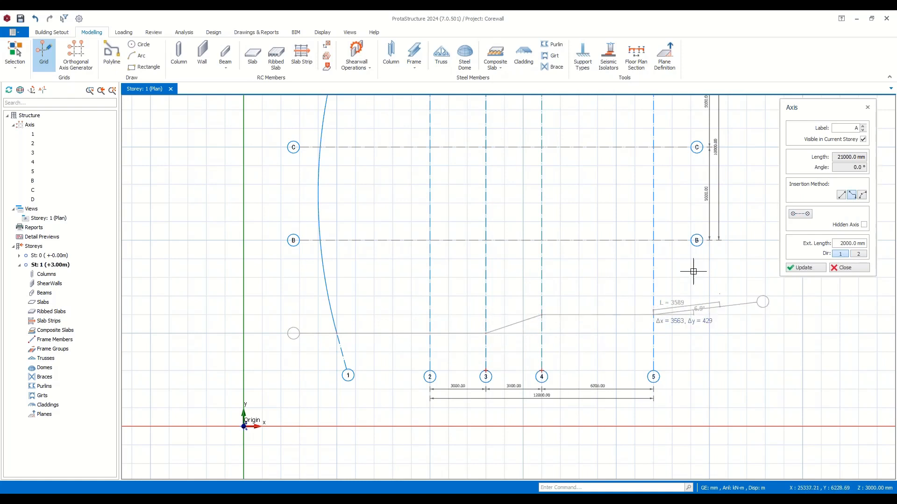
right_click(693, 315)
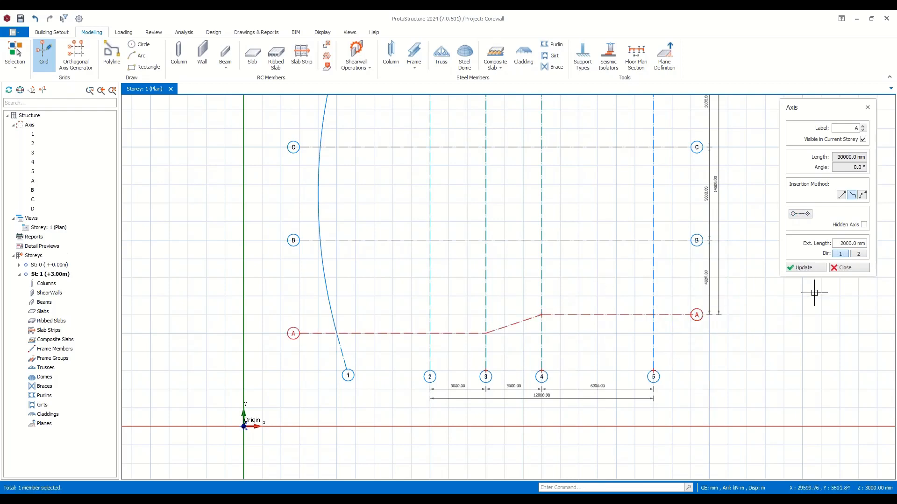
left_click(849, 268)
Insert a 500 × 250 mm reinforced-concrete column at the intersection of axes D and 4.
scroll(649, 356, "down", 5)
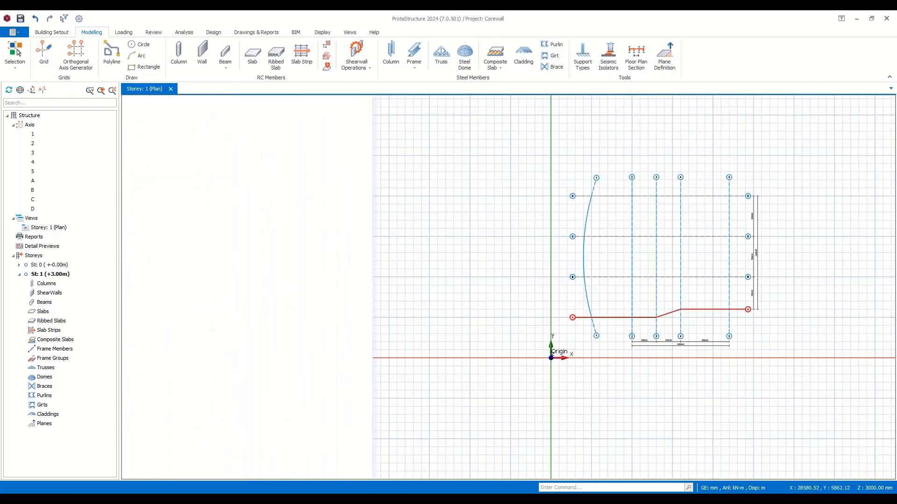
middle_click_drag(648, 355, 634, 350)
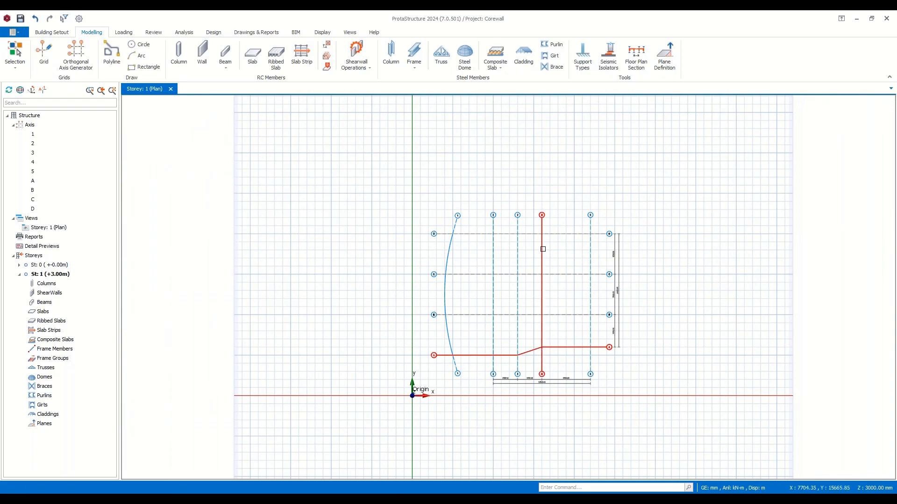
scroll(542, 250, "up", 2)
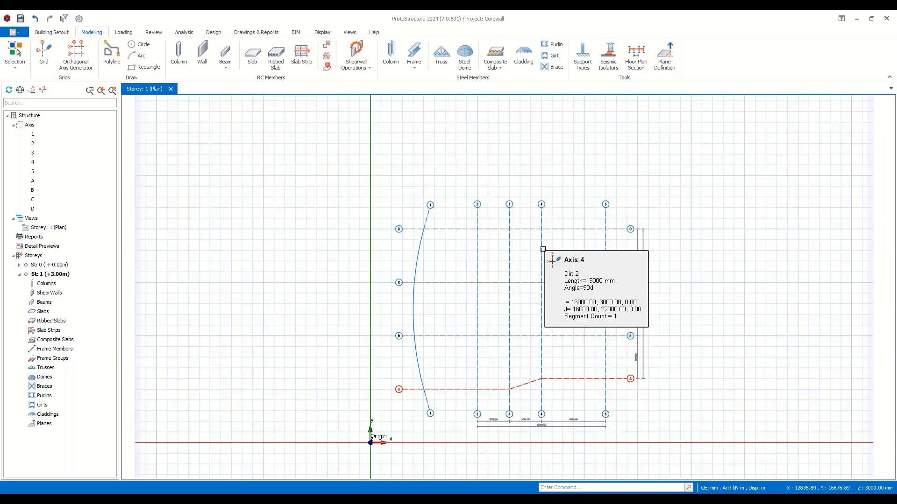
left_click(180, 53)
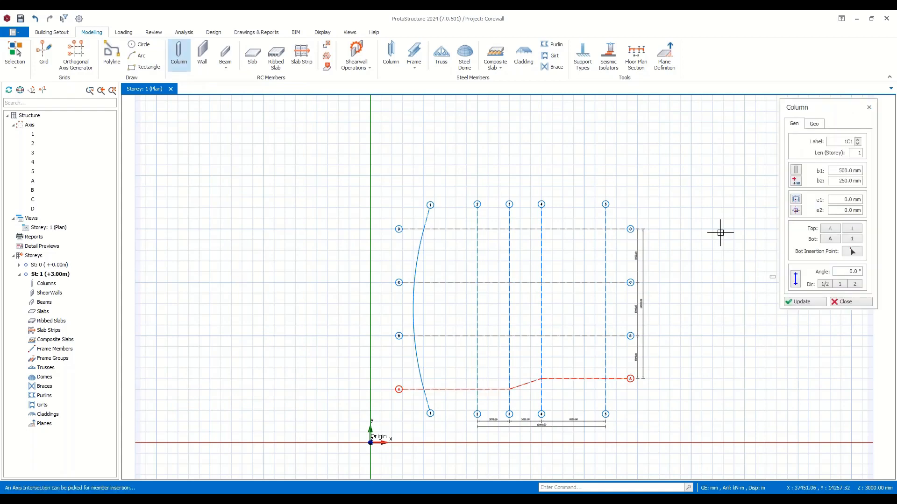
scroll(553, 217, "up", 3)
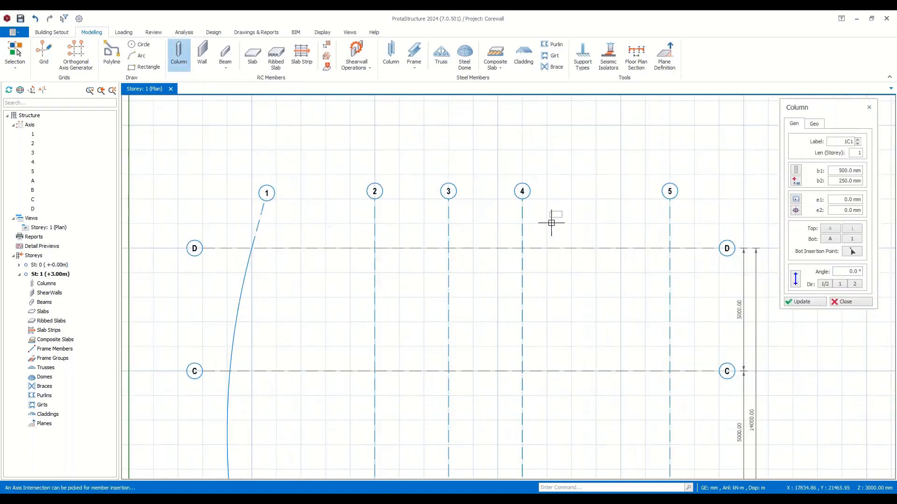
left_click(521, 248)
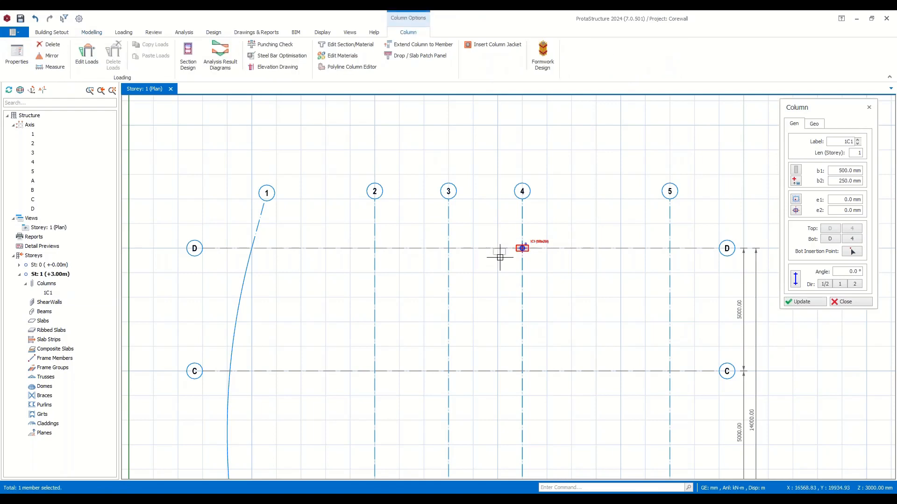
Insert a second 500 × 250 mm concrete column at the intersection of axes D and 2.
scroll(544, 254, "up", 2)
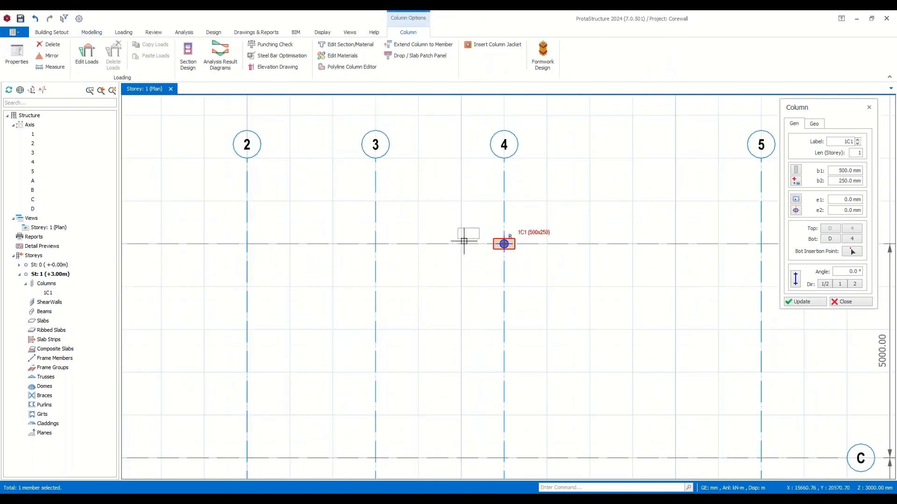
scroll(480, 258, "up", 4)
scroll(551, 209, "down", 4)
middle_click_drag(570, 223, 679, 272)
scroll(434, 199, "down", 3)
left_click_drag(434, 201, 383, 242)
scroll(394, 241, "up", 5)
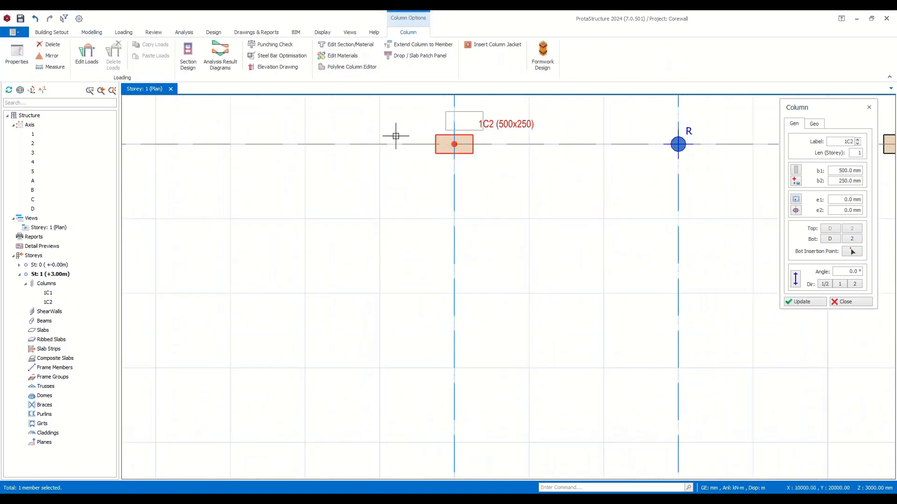
scroll(462, 196, "down", 6)
scroll(397, 196, "up", 3)
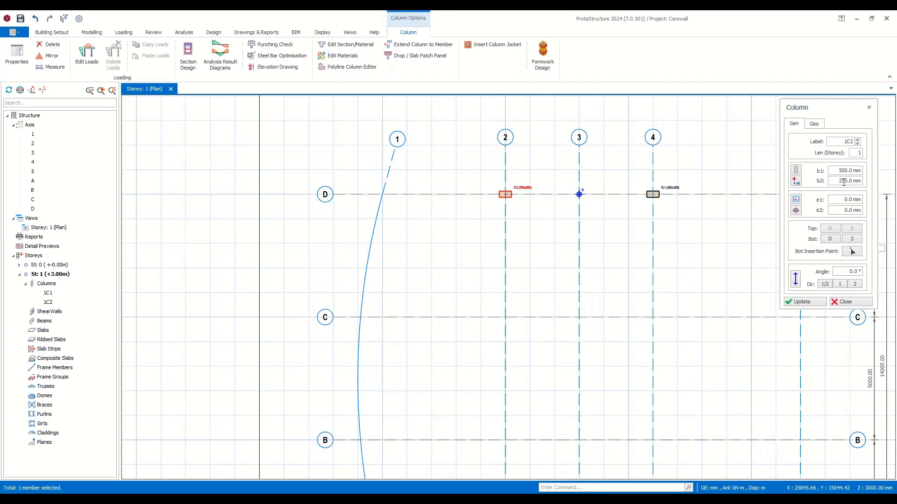
Swap the column dimensions to b1 250 mm and b2 500 mm, and align the column to direction 2.
left_click(796, 210)
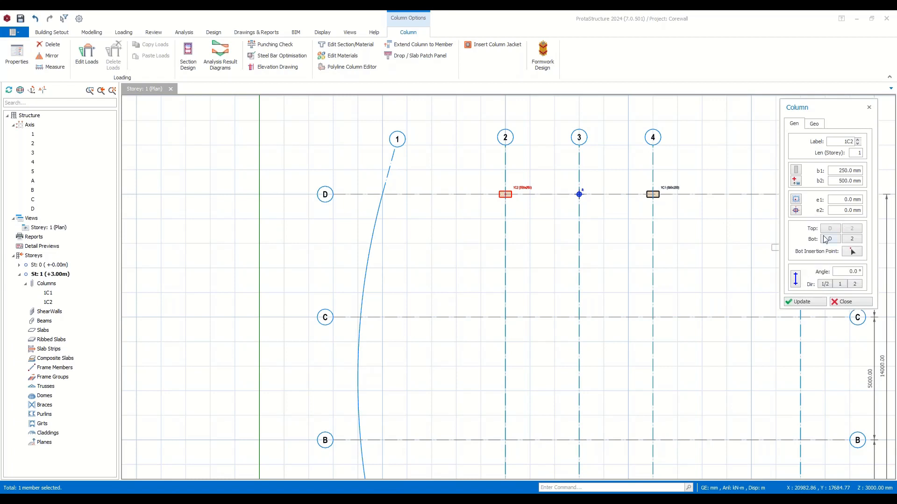
left_click(797, 211)
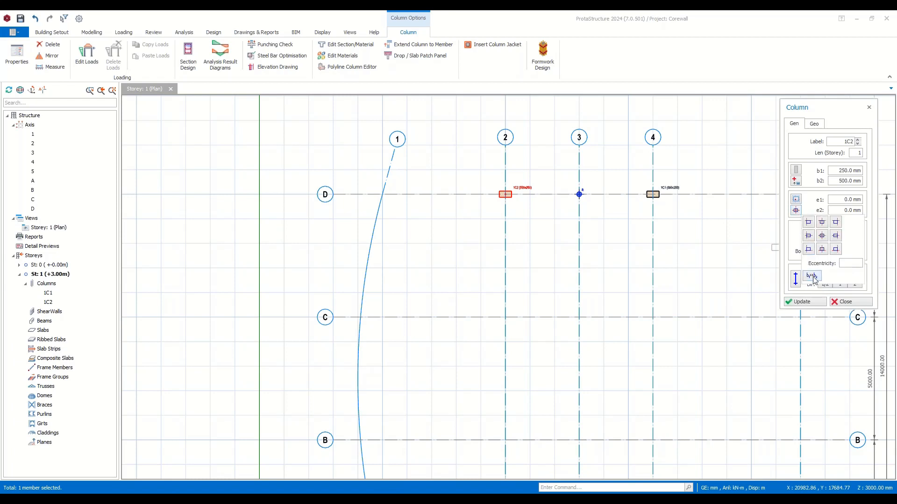
left_click(813, 276)
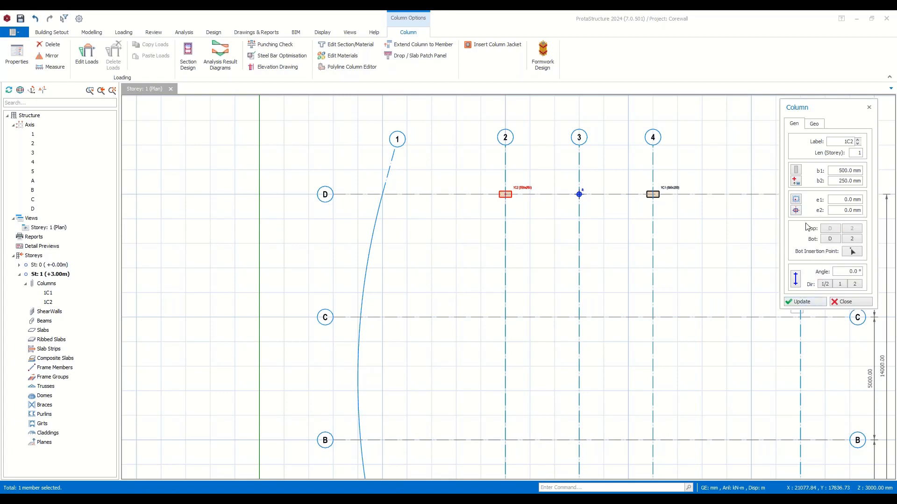
left_click(795, 211)
left_click(815, 275)
left_click(856, 286)
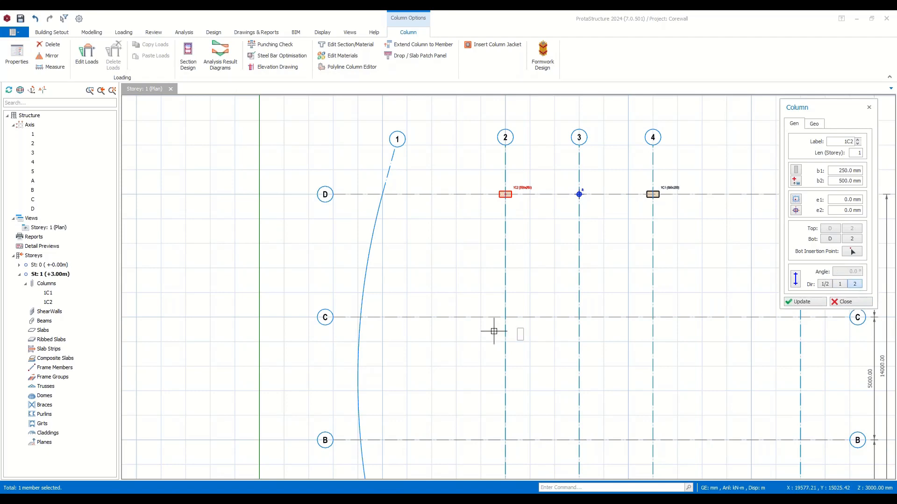
Insert 250 × 500 mm columns at the intersections of curved axis 1 with axes D, C, B and A.
scroll(329, 243, "down", 5)
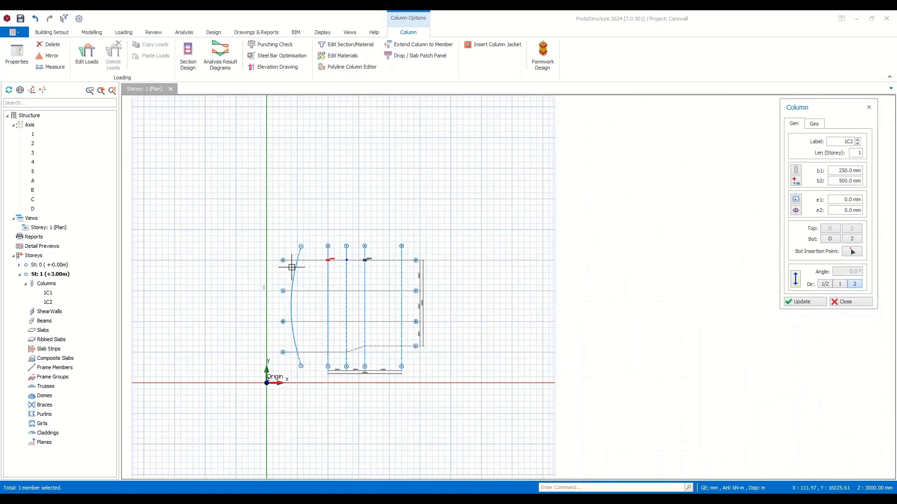
left_click_drag(333, 304, 329, 319)
scroll(341, 301, "up", 6)
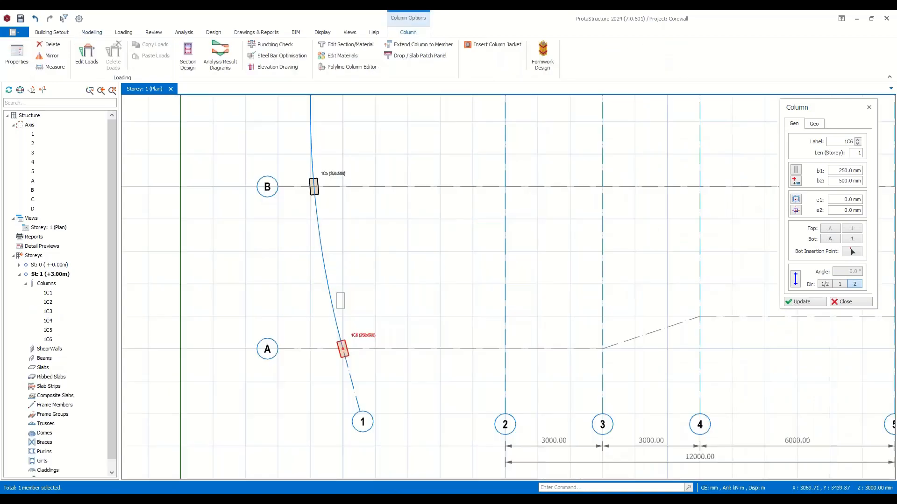
scroll(352, 240, "down", 1)
mouse_move(352, 240)
middle_mouse_down()
mouse_move(362, 336)
mouse_move(352, 243)
middle_mouse_up()
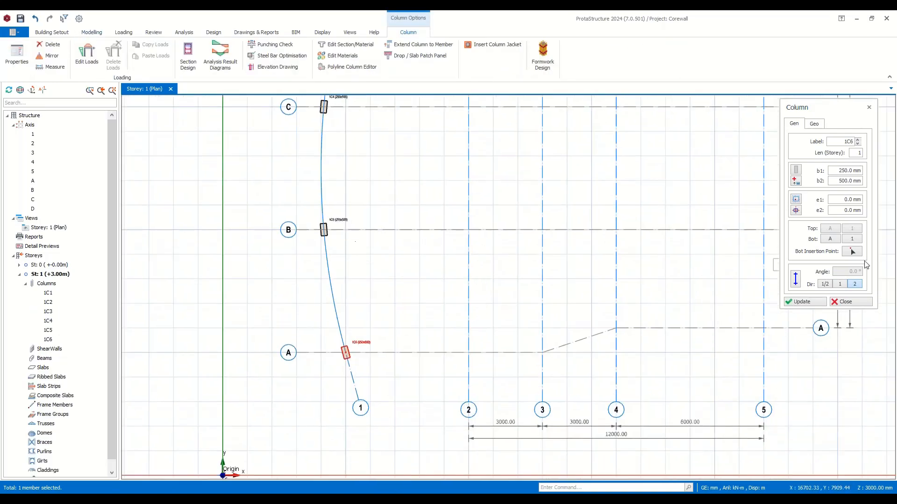
Switch to a circular concrete section of 400 mm diameter and insert columns on axis A at axes 2 and 4.
left_click(797, 171)
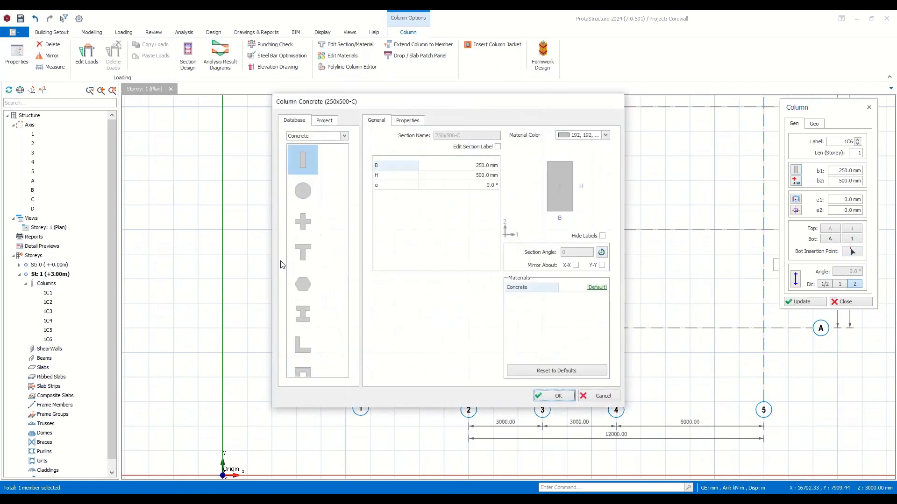
left_click(296, 198)
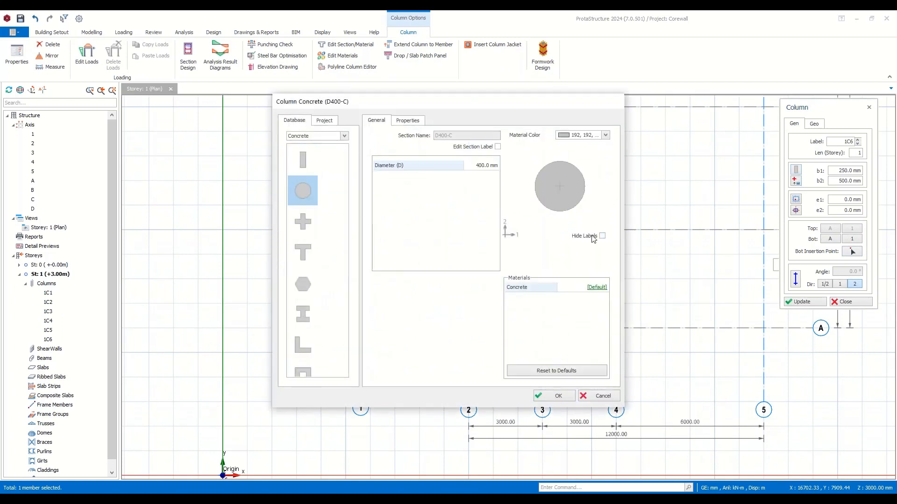
left_click(555, 394)
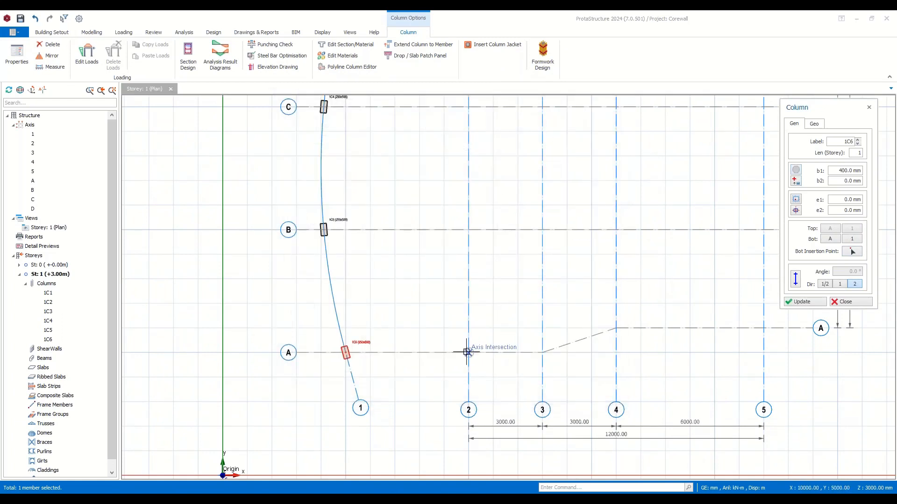
left_click(615, 328)
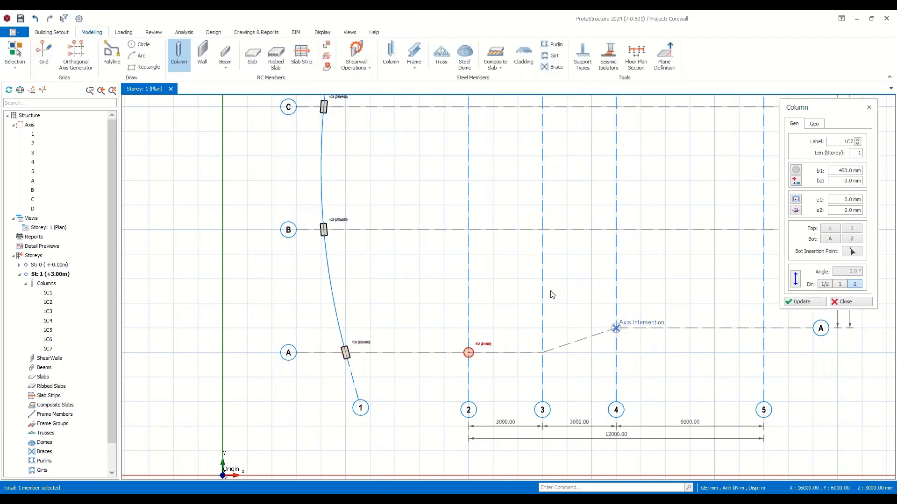
scroll(602, 306, "down", 4)
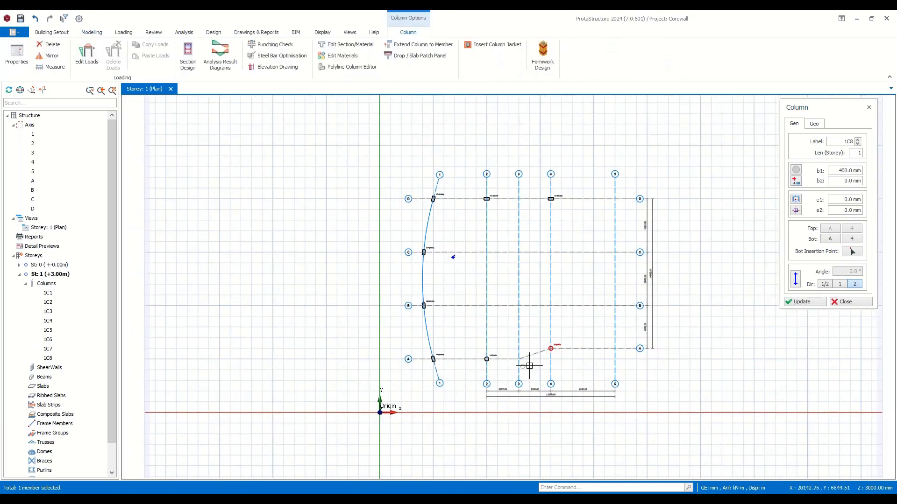
scroll(609, 354, "up", 4)
Insert a rotated L-shaped concrete column, 500 × 500 mm with 250 mm thick legs, at the intersection of axes A and 5.
left_click(795, 169)
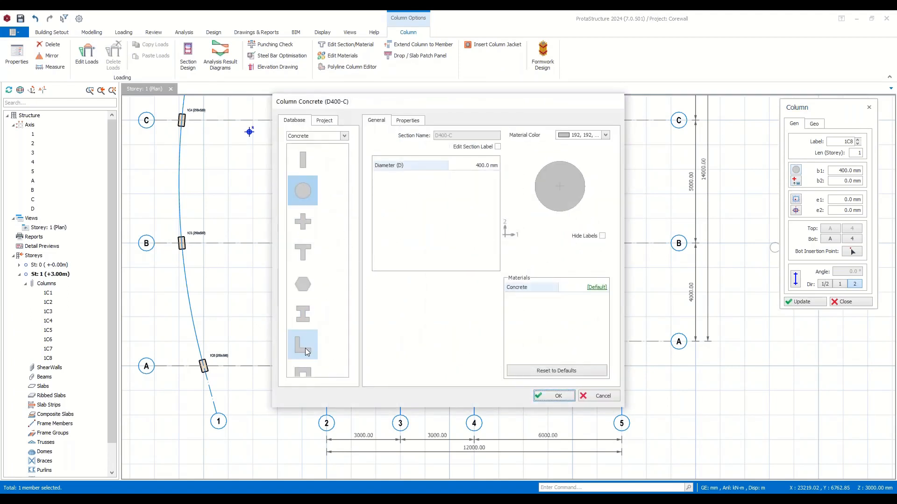
scroll(304, 348, "down", 2)
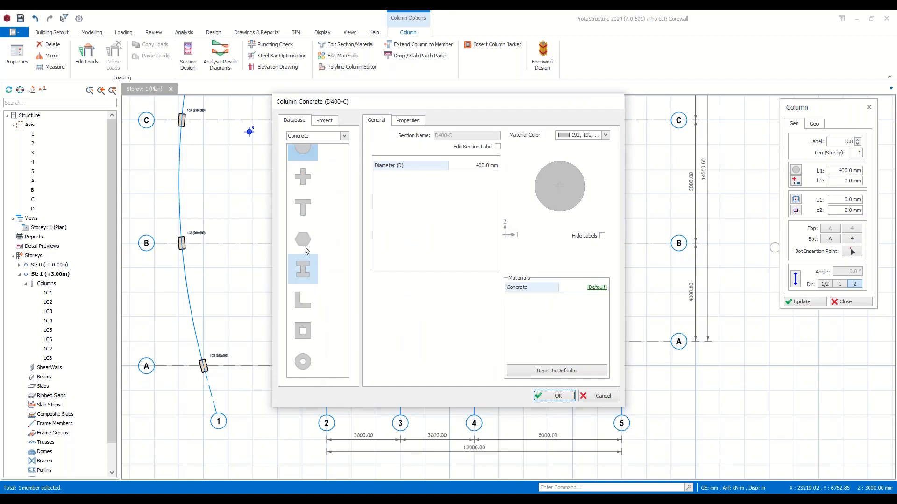
left_click(304, 301)
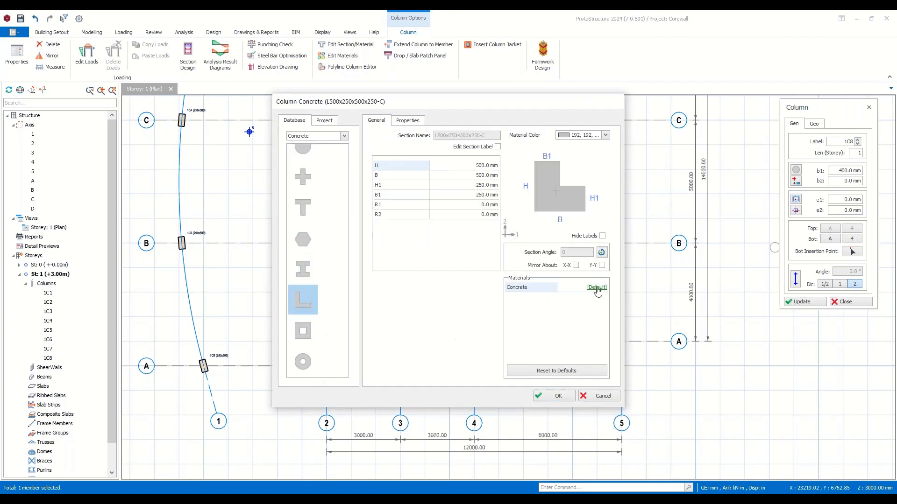
left_click(602, 252)
left_click(601, 253)
left_click(565, 395)
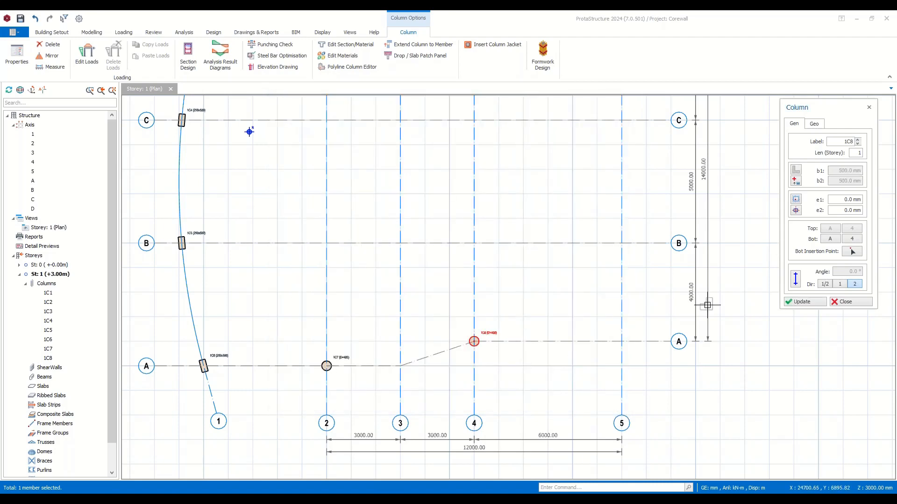
scroll(632, 329, "up", 4)
left_click(589, 364)
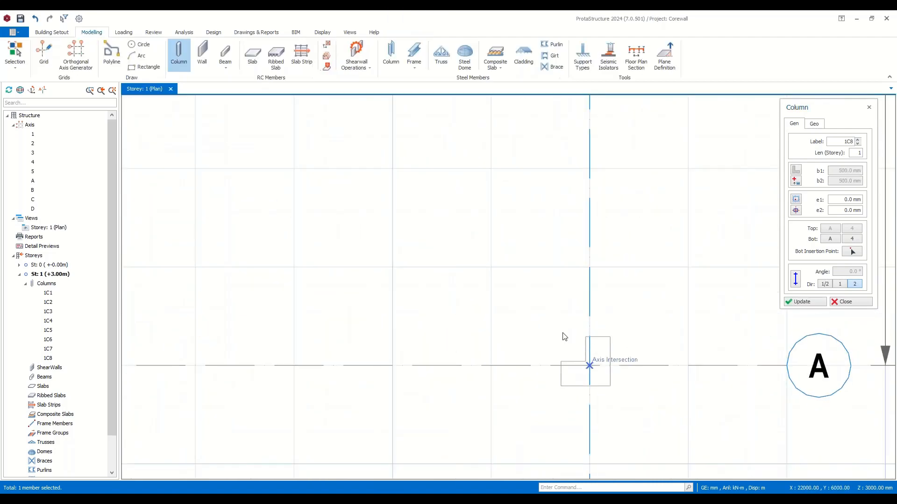
Align the L-shaped column so its upper outer corner sits on the intersection of axes A and 5.
left_click(796, 210)
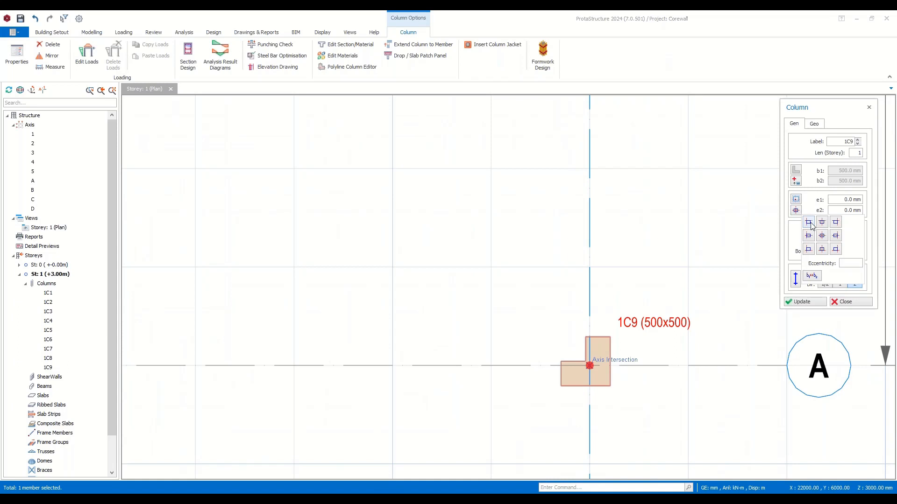
left_click(836, 222)
left_click(803, 301)
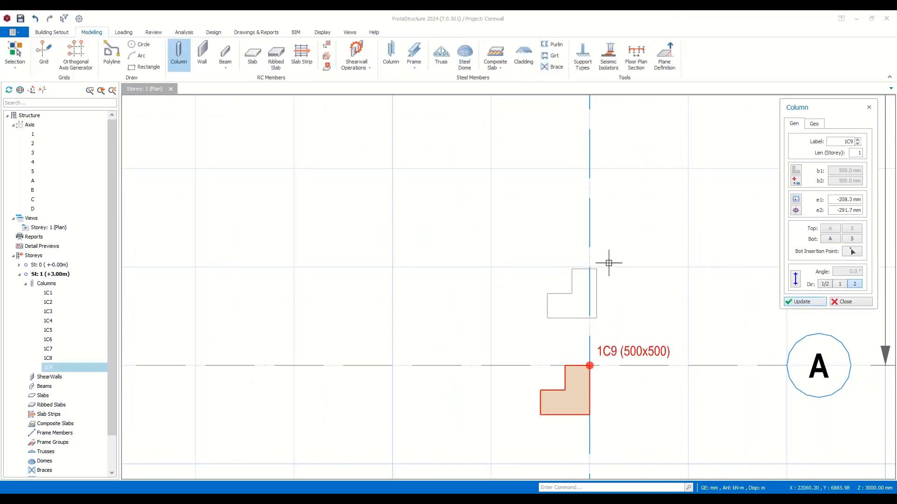
Nudge the L-shaped column to eccentricities e1 -83.3 mm and e2 84.0 mm, and close its properties.
right_click(669, 175)
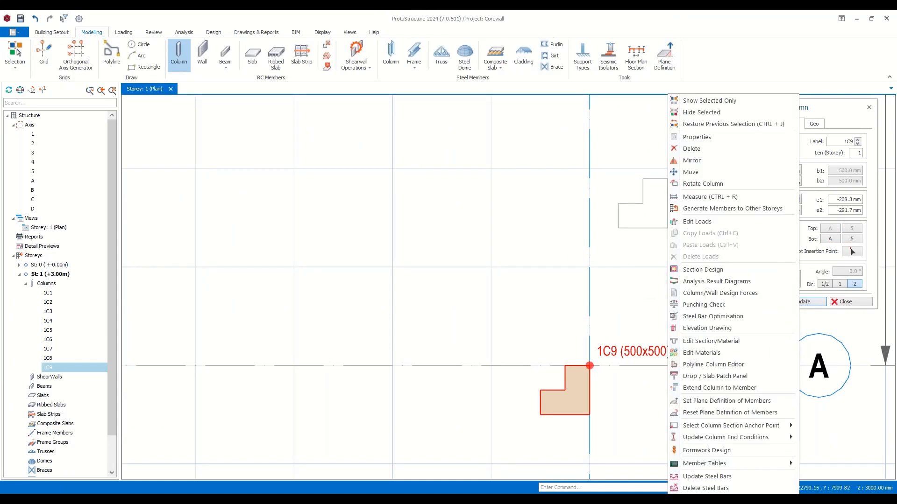
left_click(698, 137)
key("ctrl+Right")
key("ctrl+Right")
key("ctrl+Right")
key("ctrl+Right")
key("ctrl+Right")
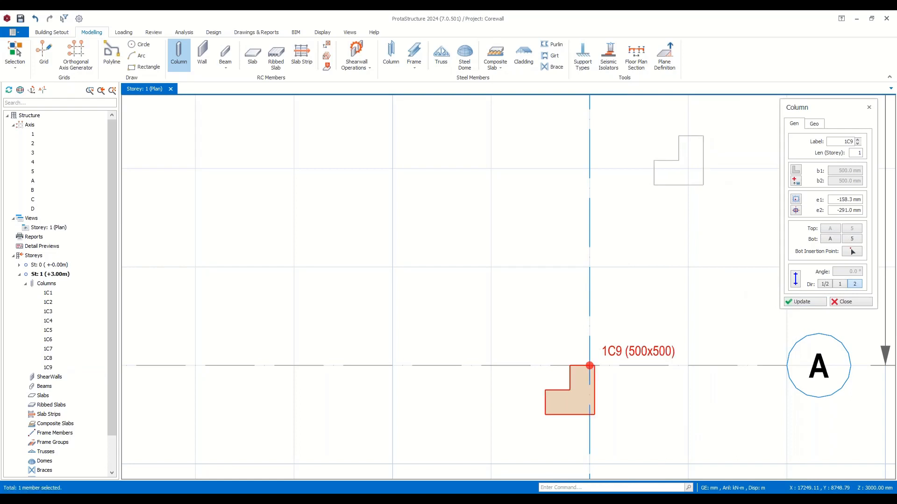
key("ctrl+Up")
key("ctrl+Up")
key("ctrl+Up")
key("ctrl+Up")
key("ctrl+Up")
key("ctrl+Up")
key("ctrl+Up")
key("ctrl+Up")
key("ctrl+Up")
key("ctrl+Up")
key("ctrl+Up")
key("ctrl+Up")
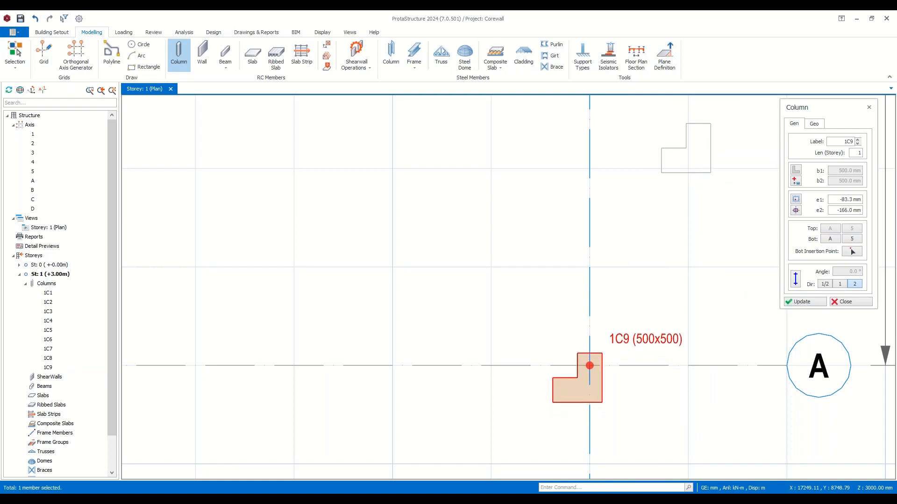
key("ctrl+Up")
key("ctrl+Up")
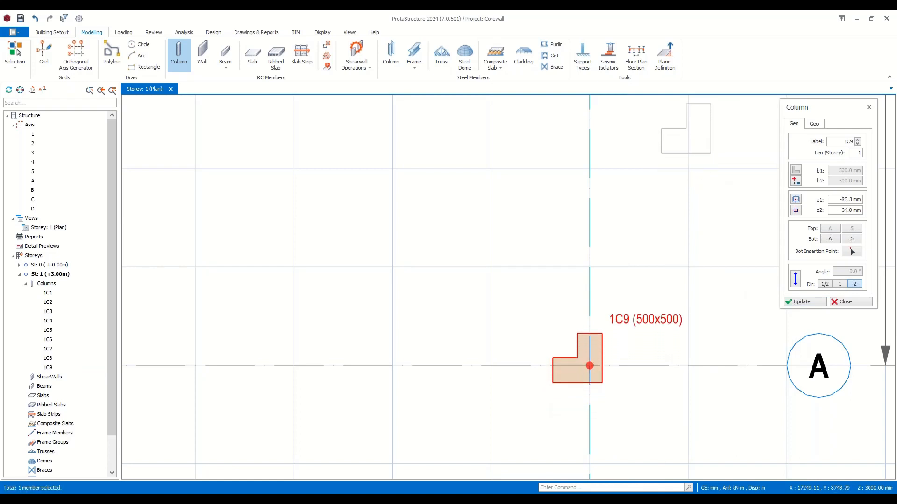
key("ctrl+Right")
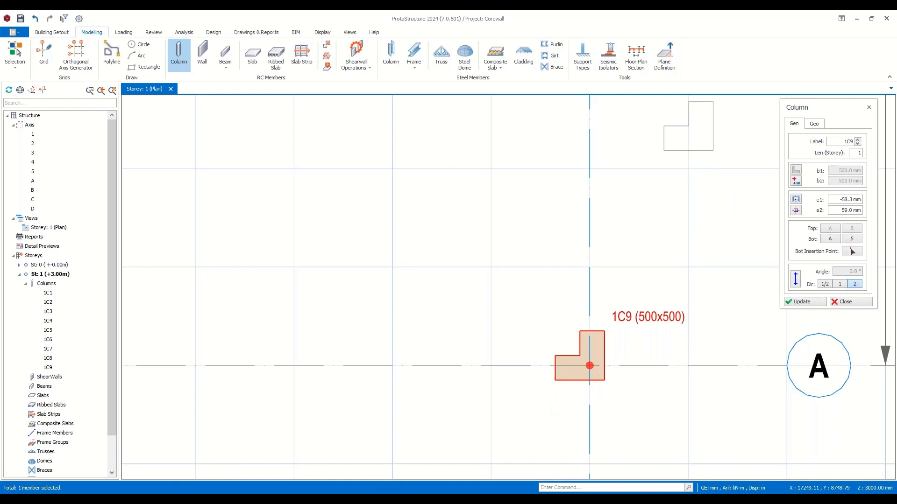
key("ctrl+Up")
key("ctrl+Left")
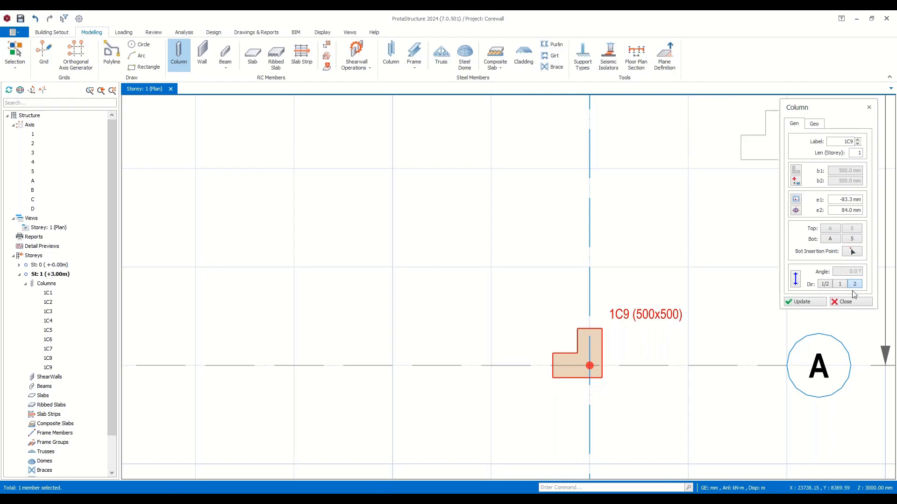
left_click(843, 305)
Load the properties of the column at axes D and 1 and insert a matching 250 × 500 mm column at axes B and 5.
scroll(540, 298, "down", 4)
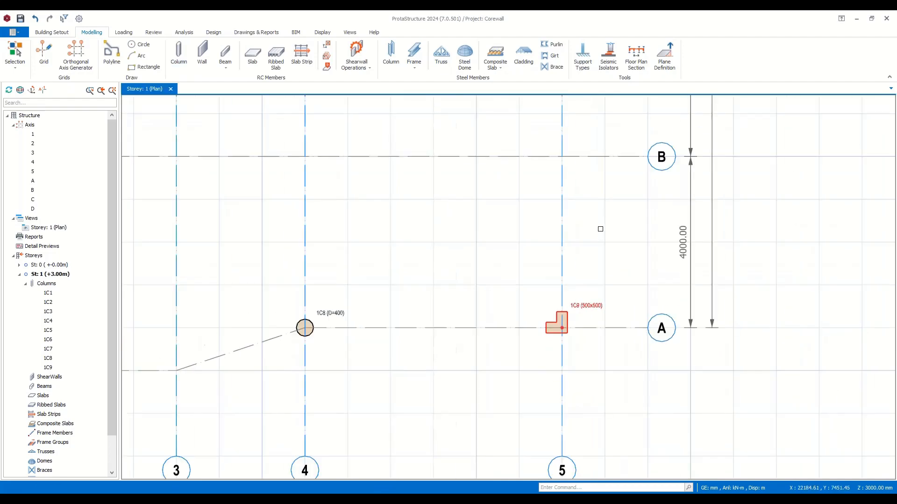
middle_click_drag(591, 194, 604, 335)
scroll(604, 335, "down", 5)
scroll(532, 172, "up", 3)
scroll(534, 168, "down", 2)
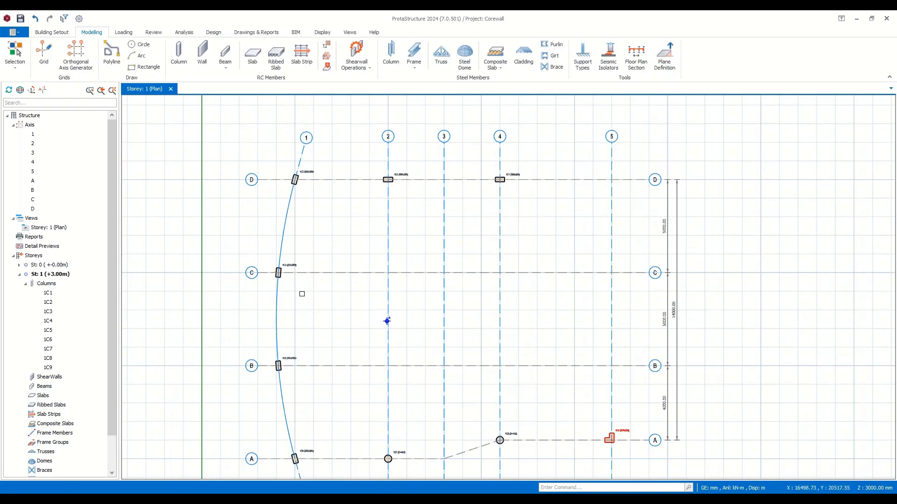
left_click(306, 173)
right_click(304, 175)
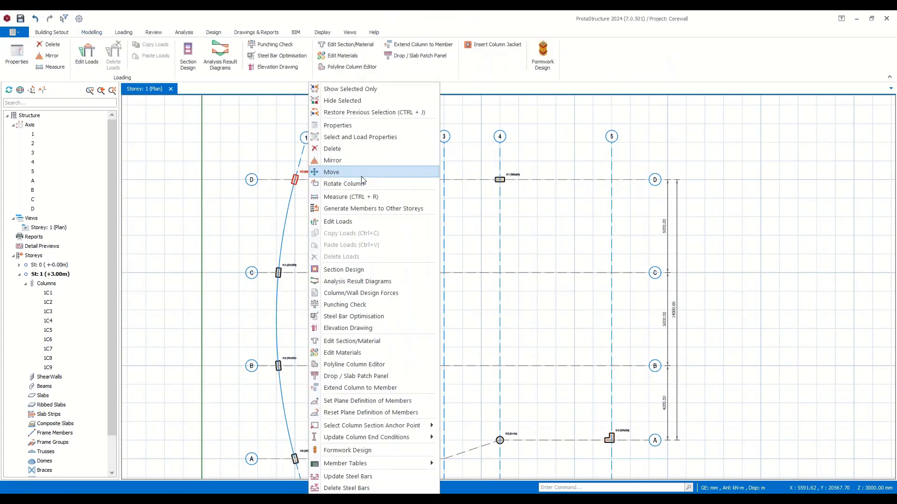
key("Escape")
scroll(637, 387, "up", 4)
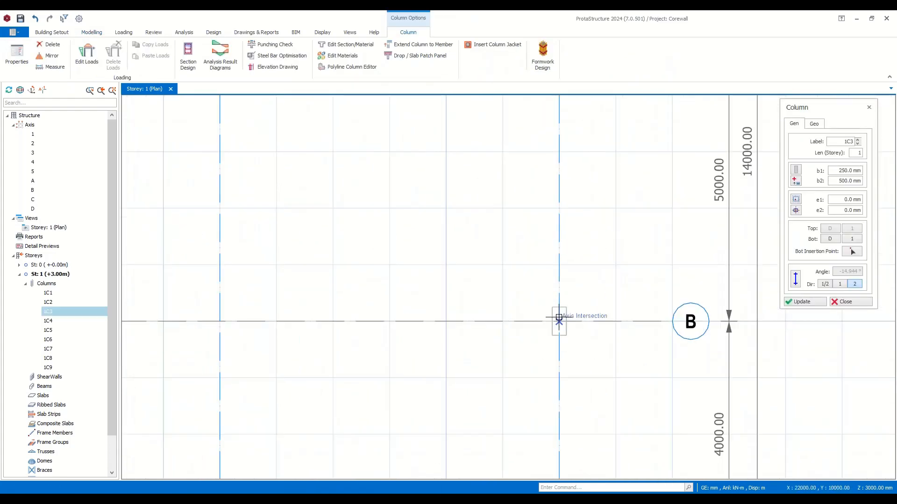
left_click(559, 321)
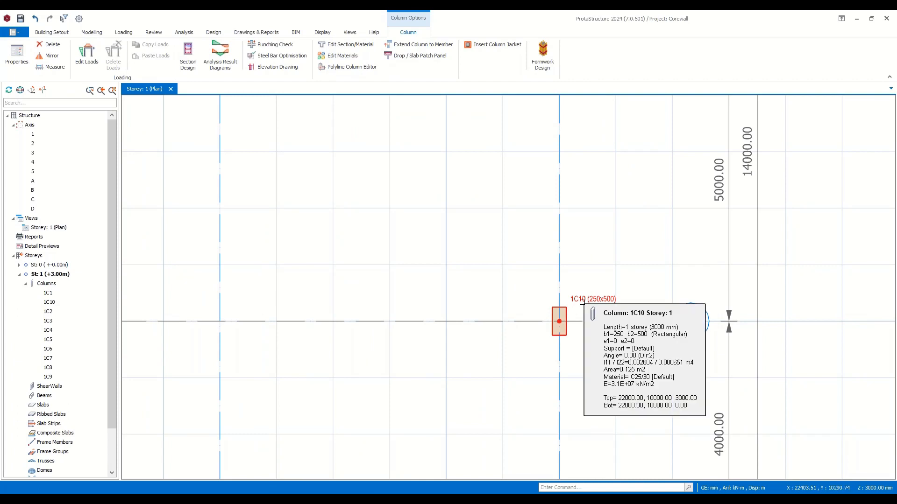
key("Escape")
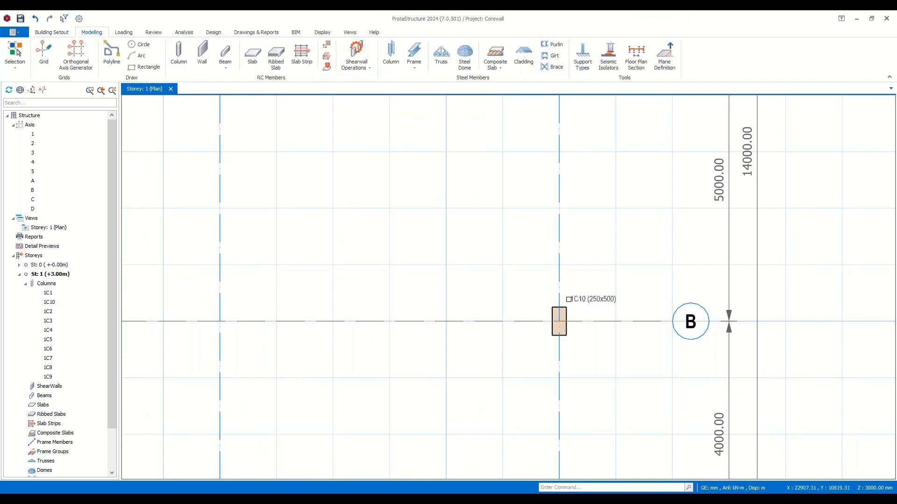
Open the column at axes B and 5 in the Polyline Column Editor and shape its left edge with vertices at (-175, -125) and (-175, 125) mm.
left_click(589, 302)
right_click(589, 302)
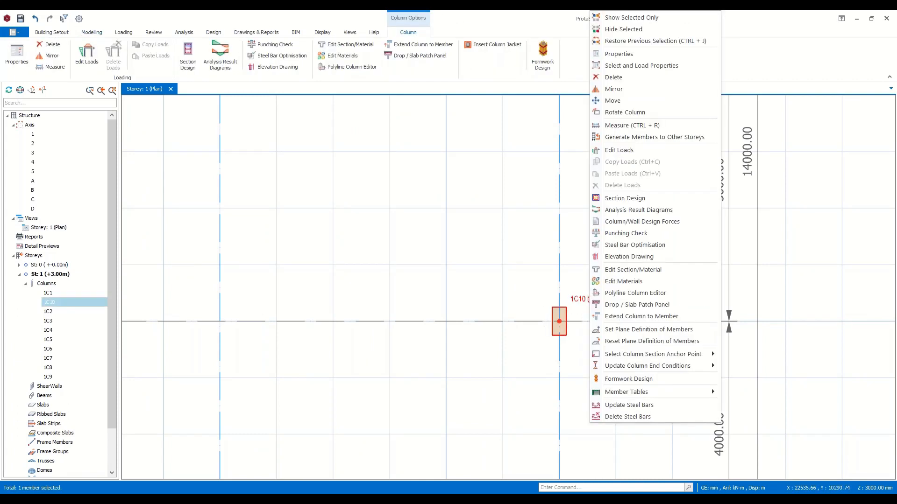
left_click(632, 294)
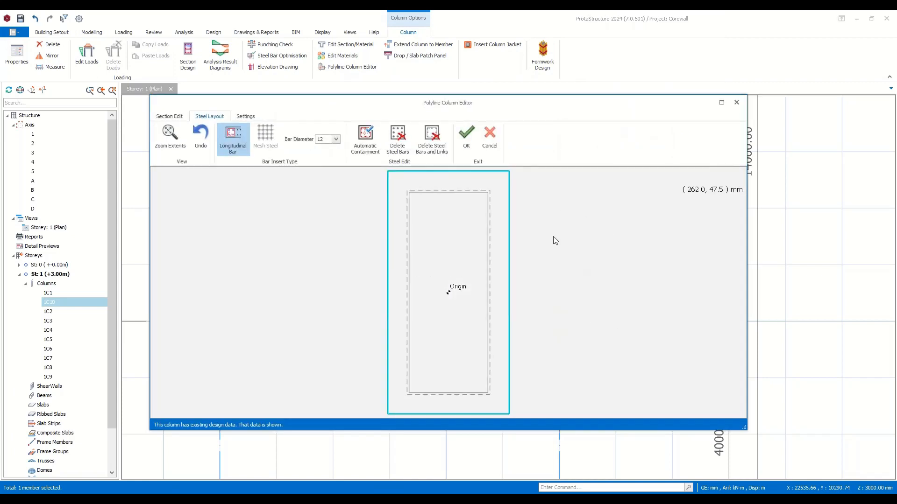
left_click(170, 116)
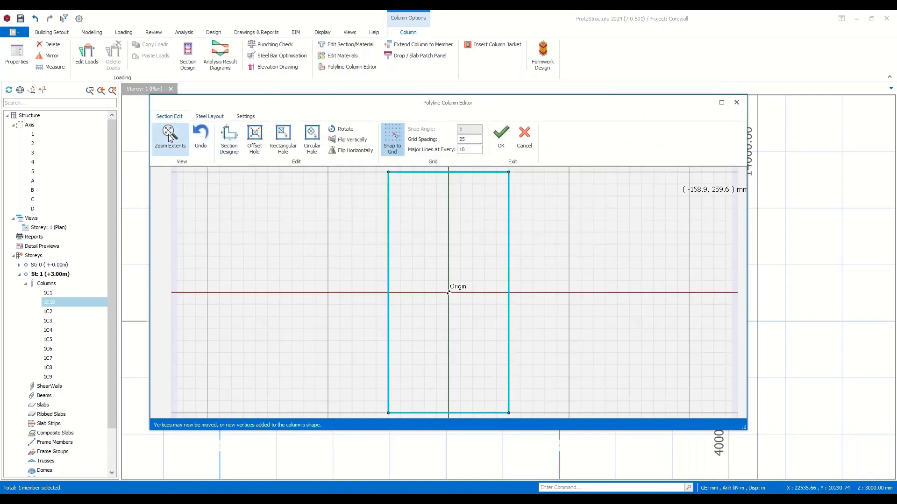
left_click(386, 354)
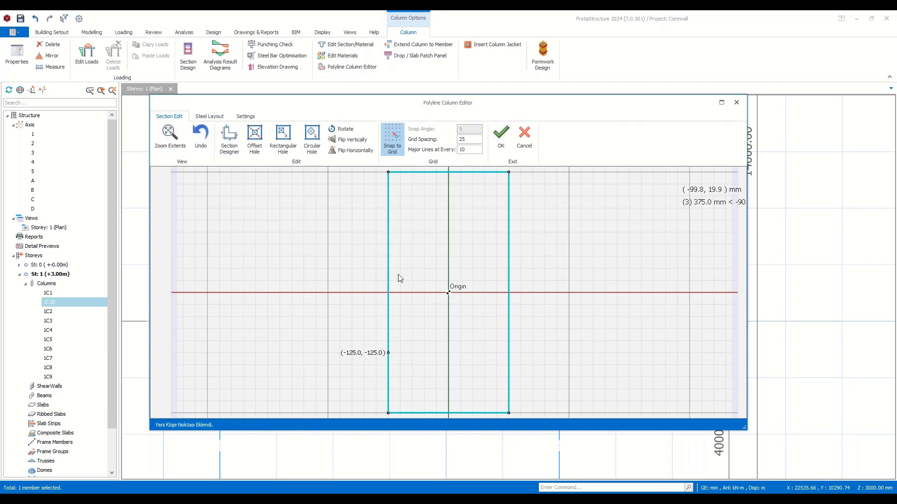
left_click(388, 237)
left_click_drag(390, 353, 363, 353)
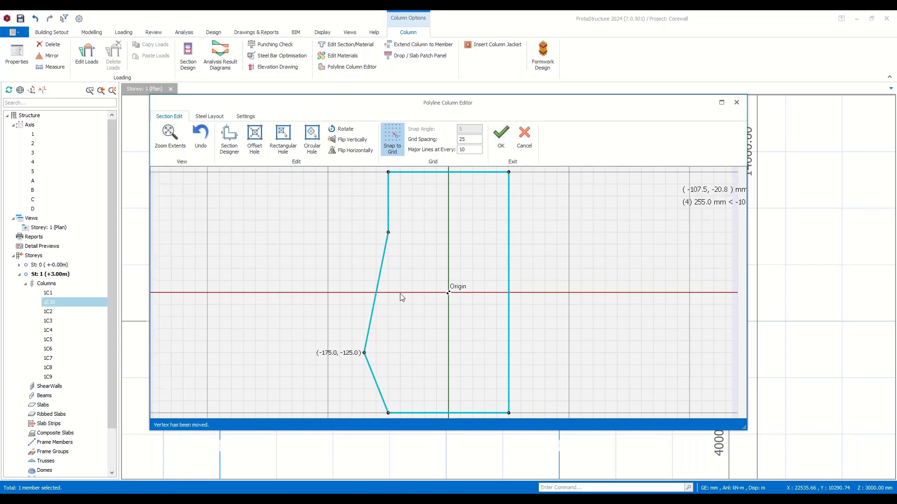
left_click_drag(391, 230, 364, 232)
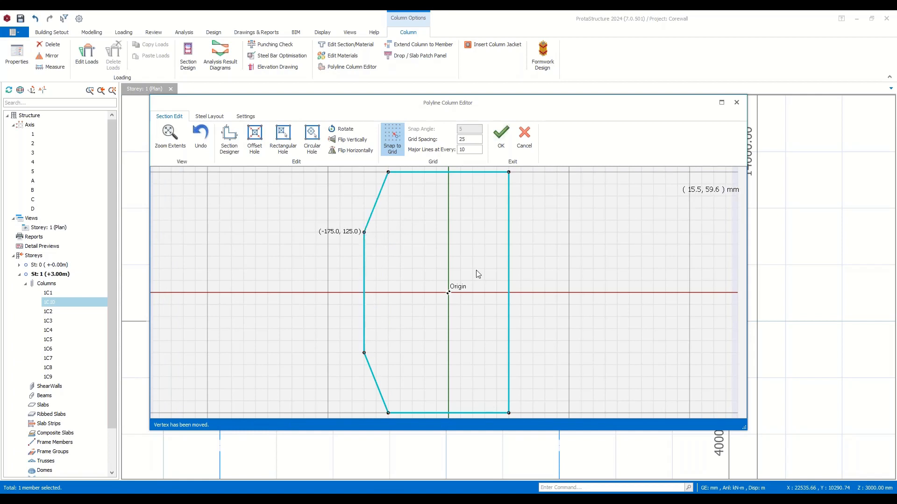
Add two vertices to the column section's right edge and place them at (175, 125) and (175, -125) mm.
double_click(509, 232)
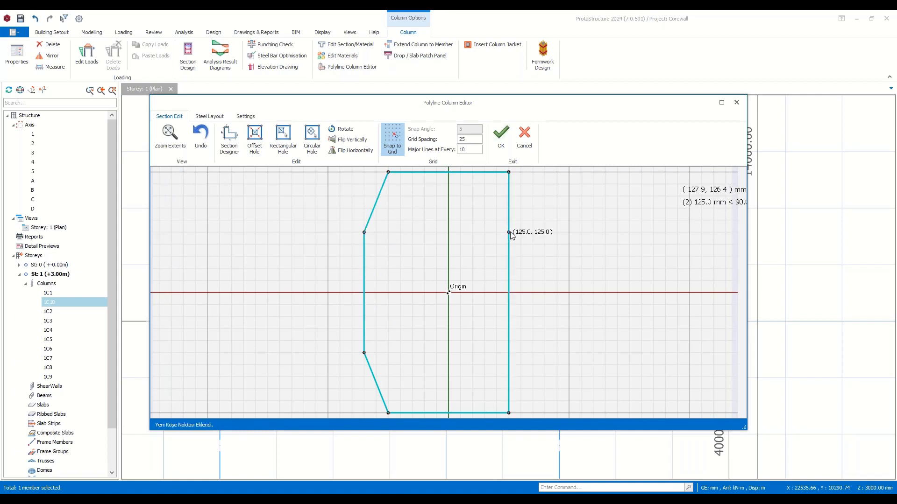
right_click(511, 234)
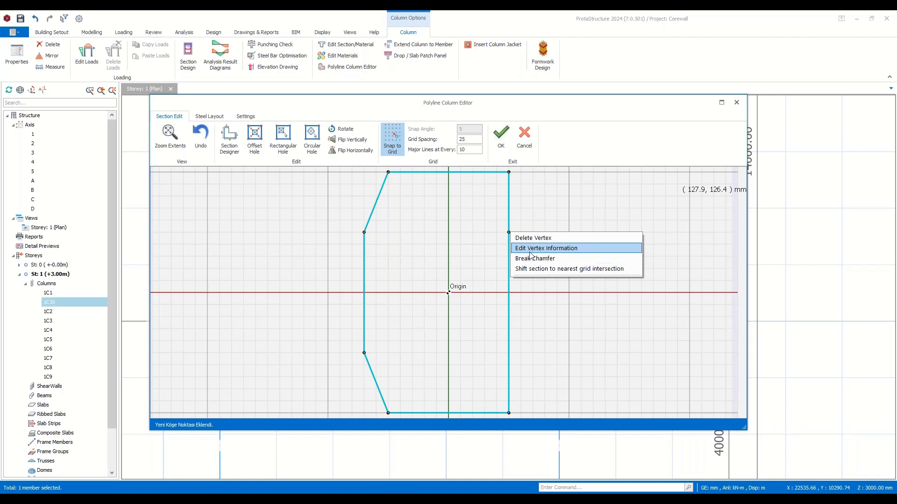
left_click(528, 247)
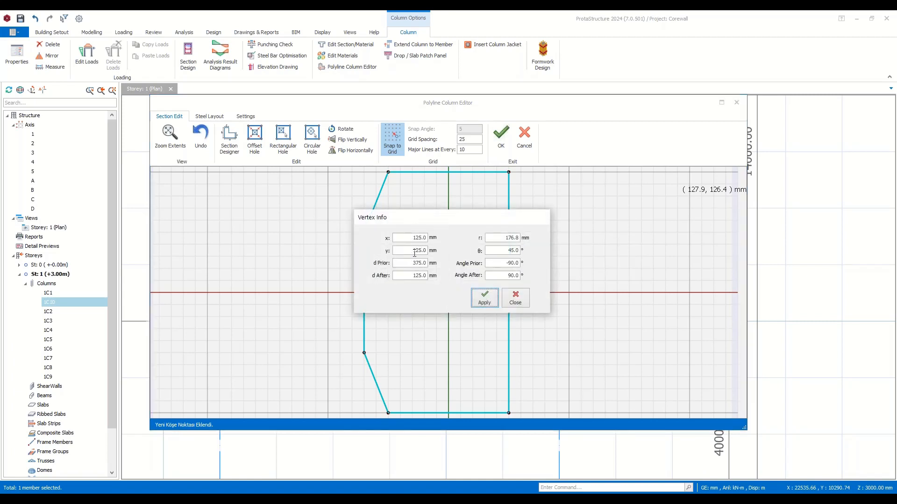
left_click(513, 300)
left_click_drag(506, 234, 543, 234)
double_click(521, 353)
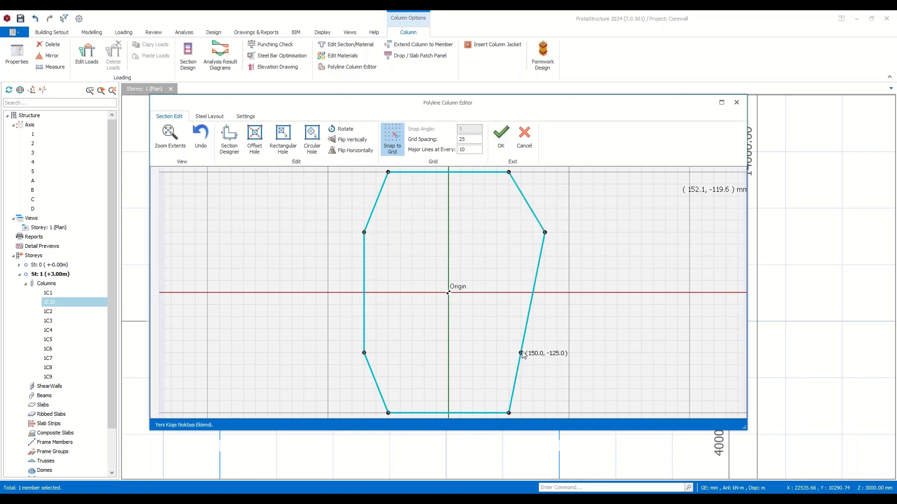
left_click_drag(521, 354, 544, 352)
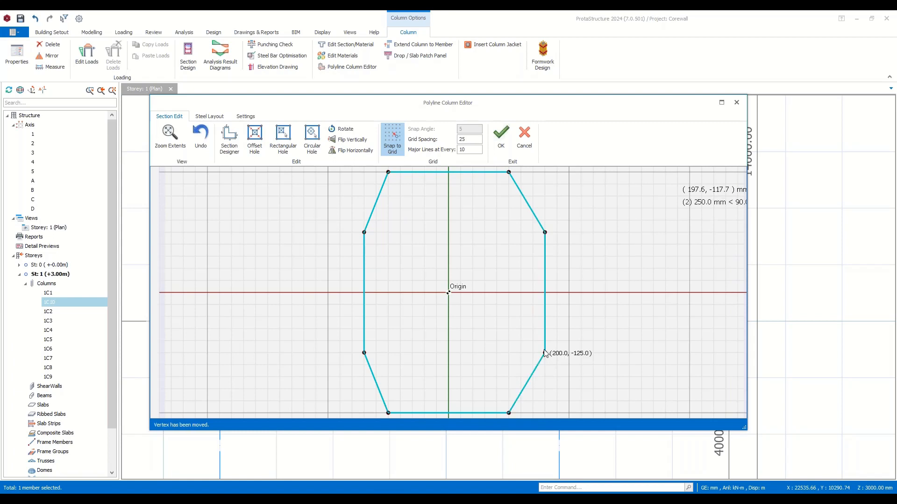
left_click_drag(544, 234, 533, 233)
left_click_drag(545, 354, 533, 353)
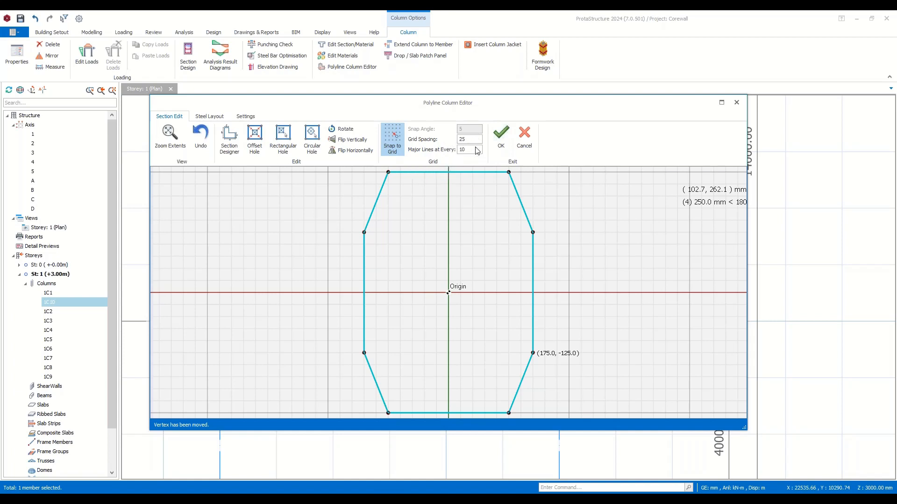
Accept the edited eight-sided section and reclassify the rectangular column as a polyline column.
left_click(246, 118)
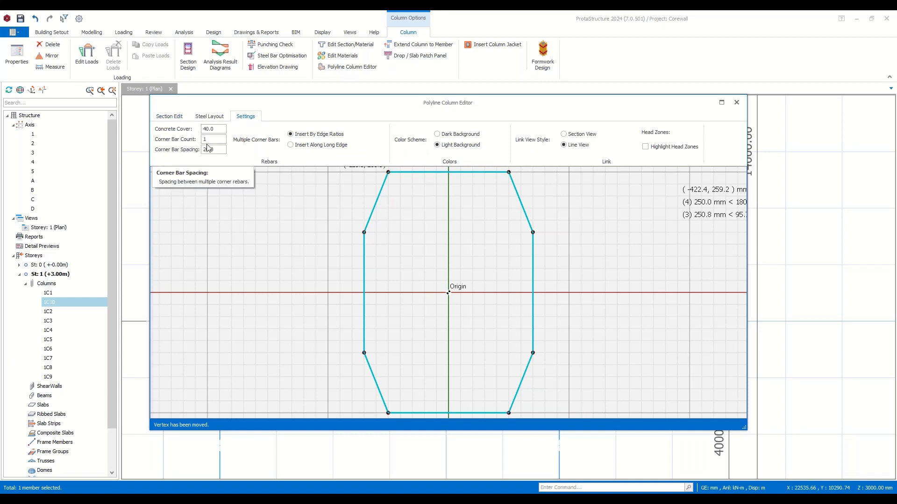
left_click(209, 116)
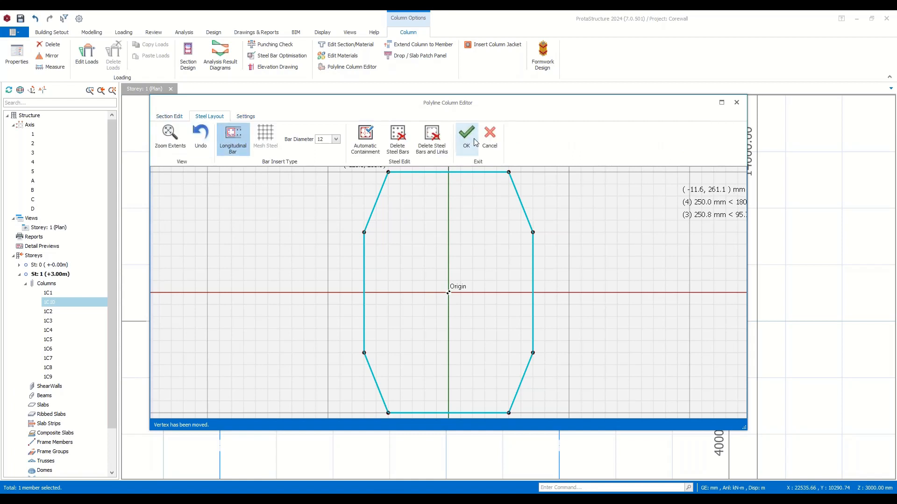
left_click(467, 138)
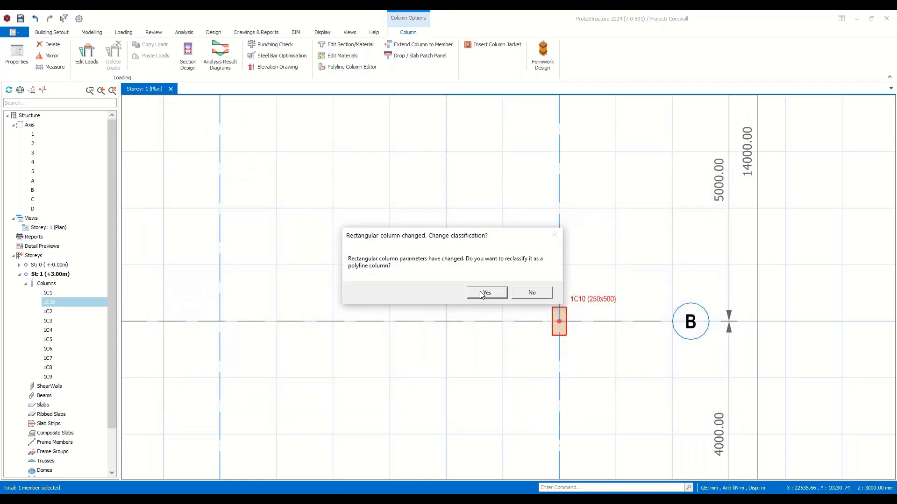
left_click(485, 292)
scroll(557, 326, "up", 5)
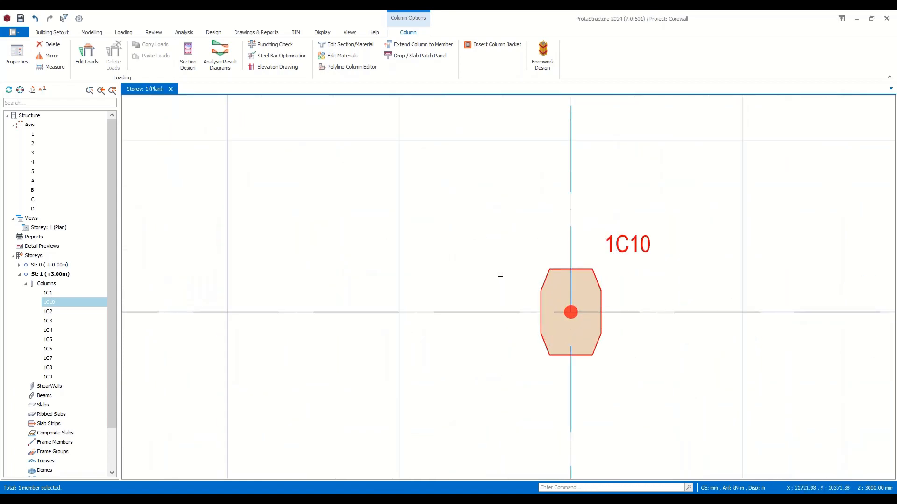
middle_click_drag(501, 281, 417, 257)
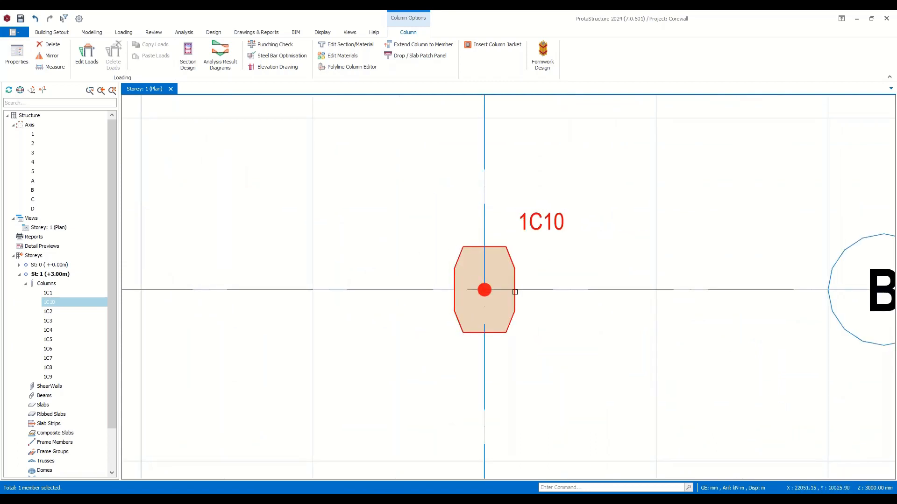
Load the polyline column's properties, insert a matching column at axes C and 5, and close the column properties.
scroll(510, 328, "down", 4)
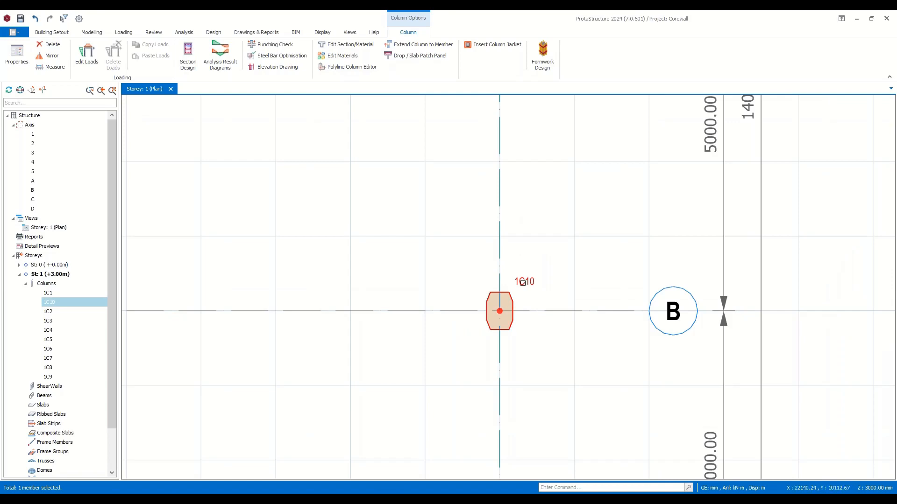
right_click(523, 275)
left_click(560, 55)
scroll(505, 225, "down", 3)
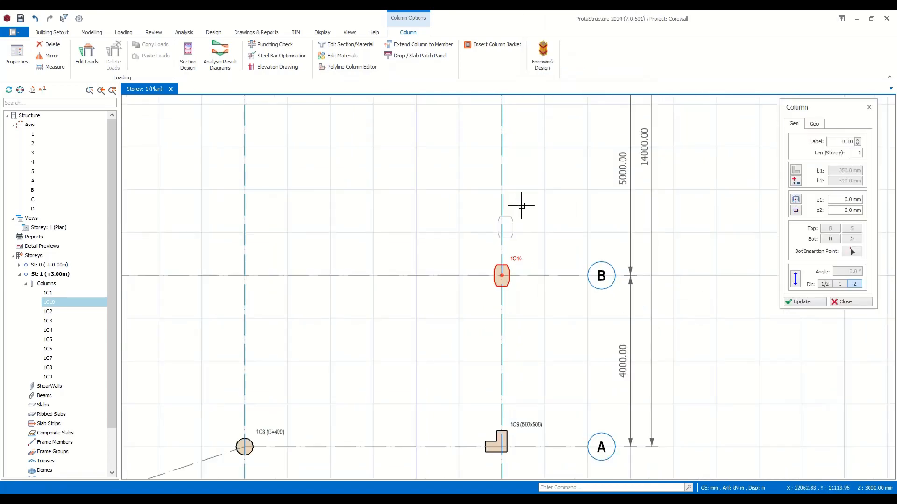
middle_click_drag(520, 204, 516, 430)
scroll(464, 303, "down", 6)
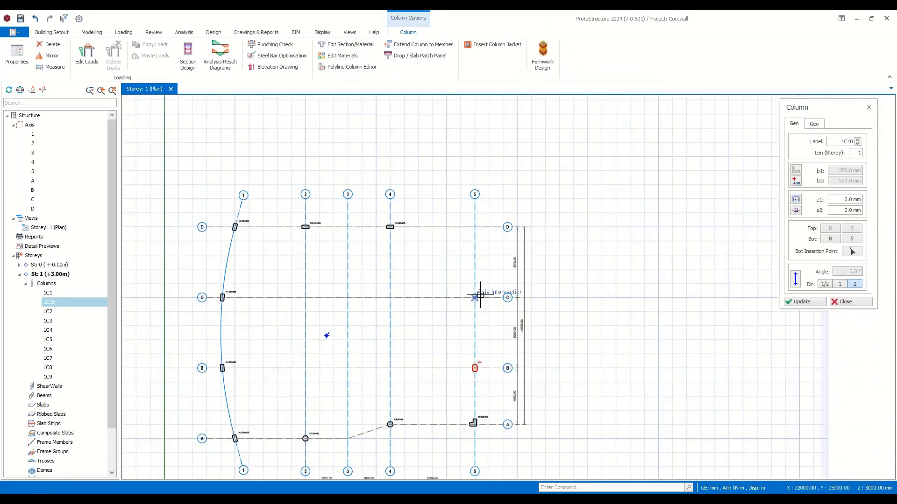
left_click(475, 298)
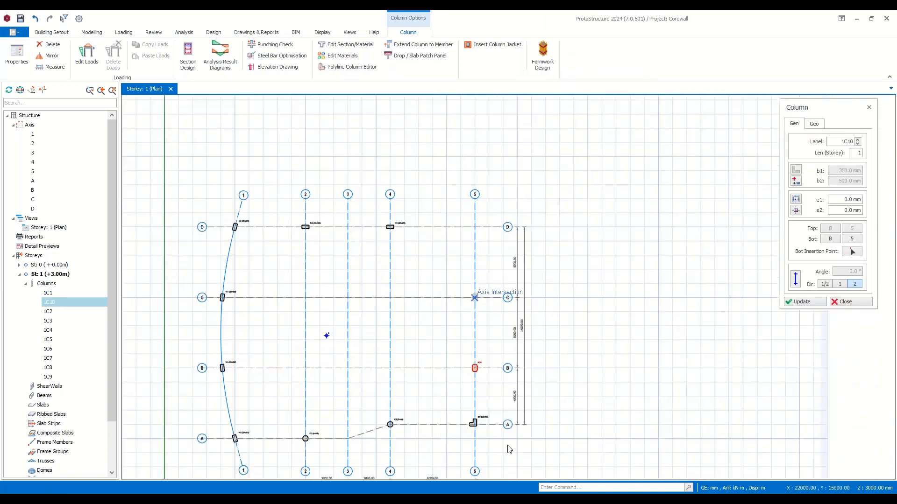
left_click(850, 302)
Insert 250 mm thick shear walls along axis 2 from B to C and along axis C from 2 to 4.
middle_click_drag(477, 315, 600, 230)
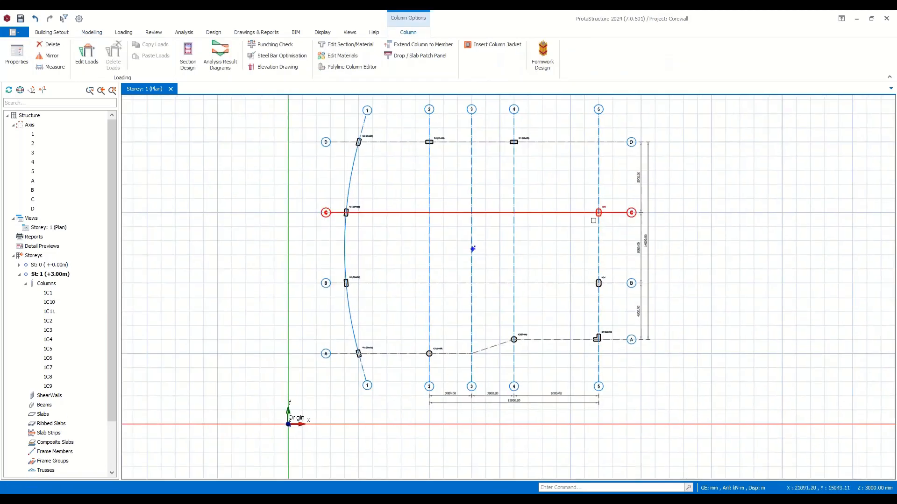
left_click(92, 32)
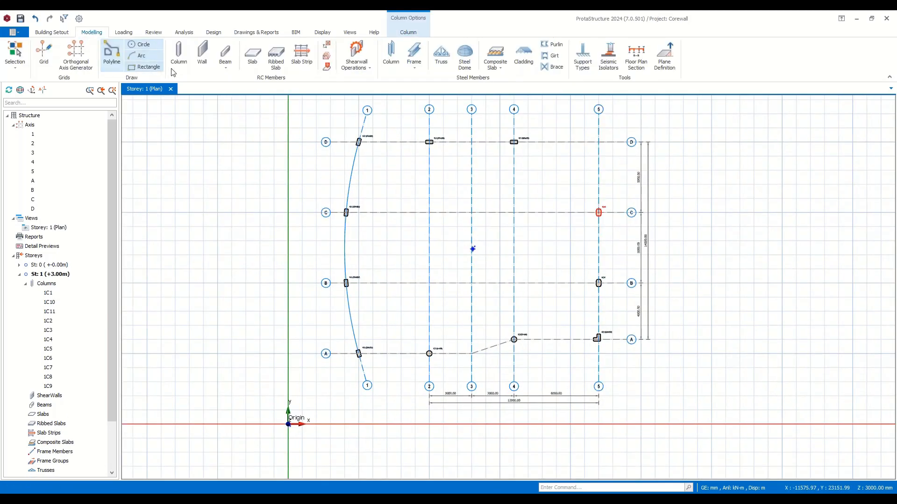
left_click(202, 54)
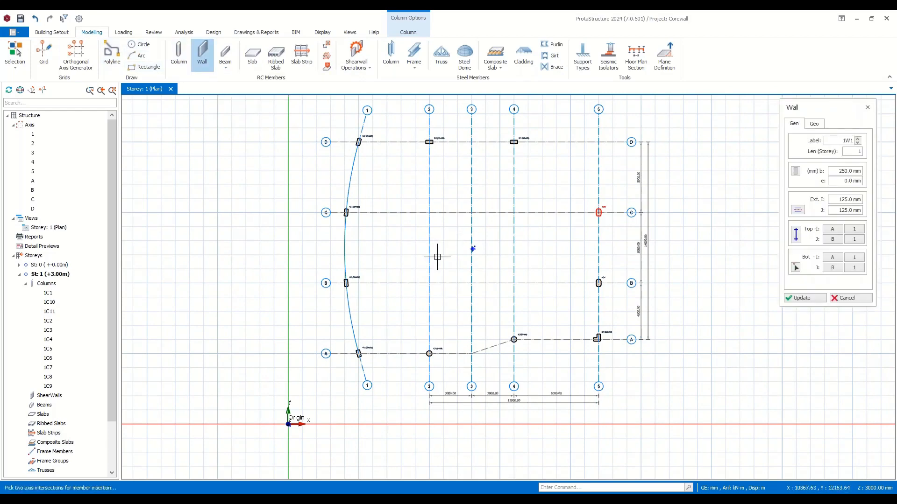
left_click(429, 283)
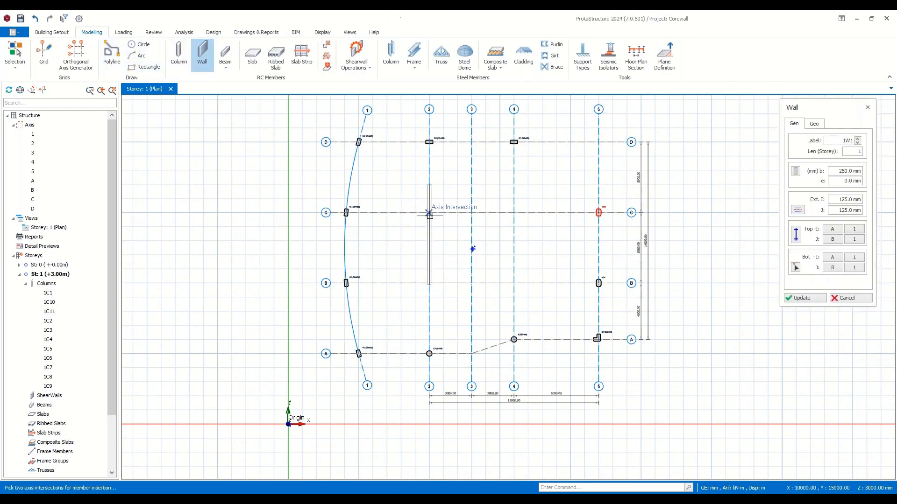
left_click(429, 213)
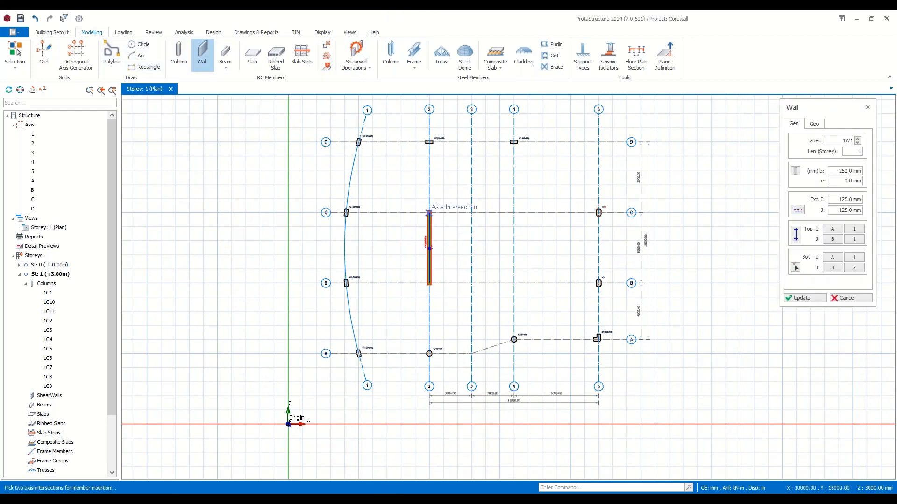
left_click(514, 213)
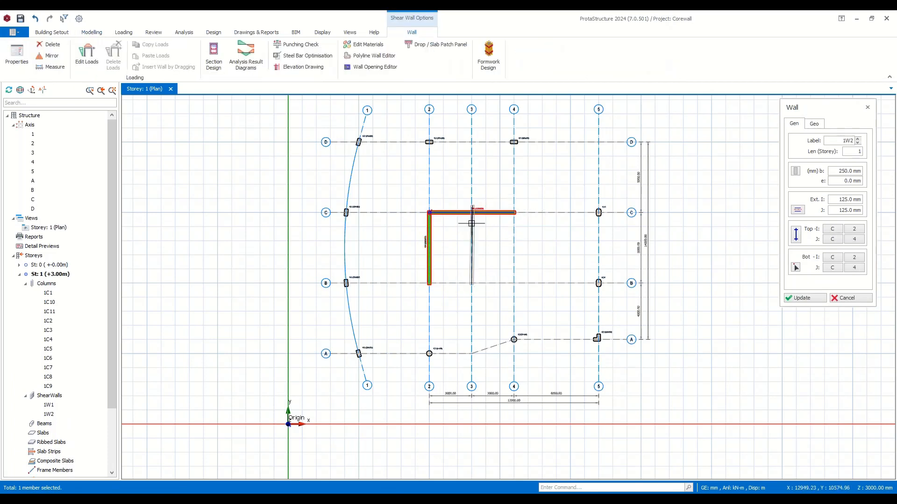
Insert 250 mm thick shear walls along axes 3 and 4 between B and C, and end wall insertion.
left_click(505, 266)
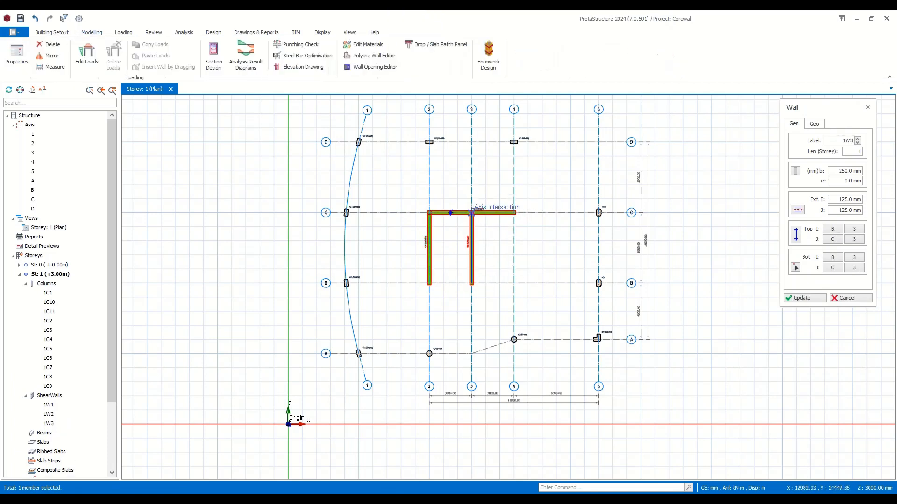
left_click(514, 213)
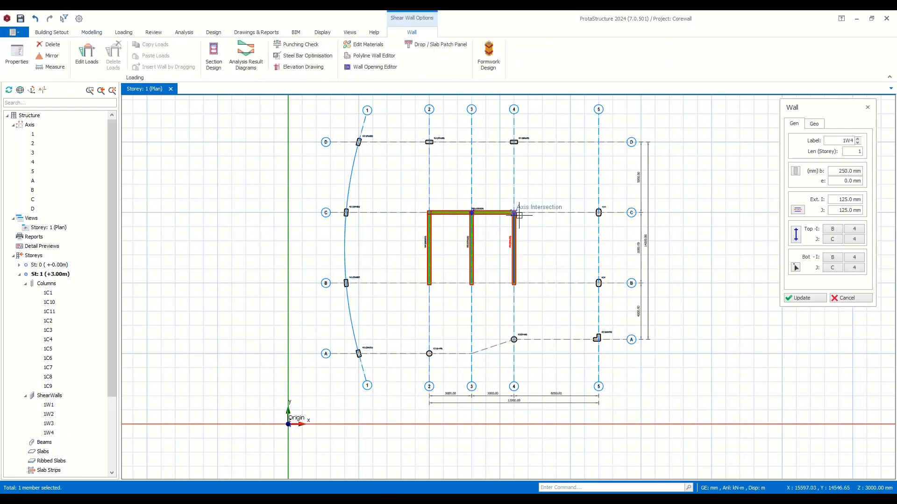
scroll(458, 217, "up", 5)
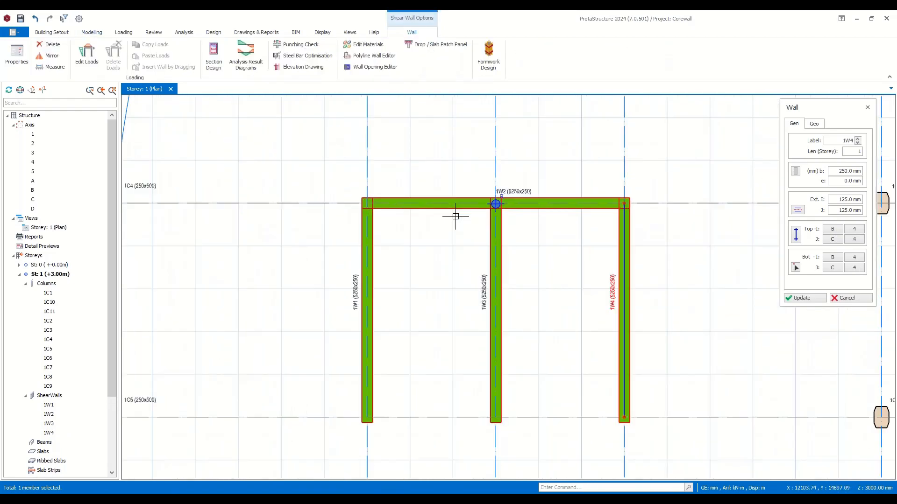
left_click(846, 298)
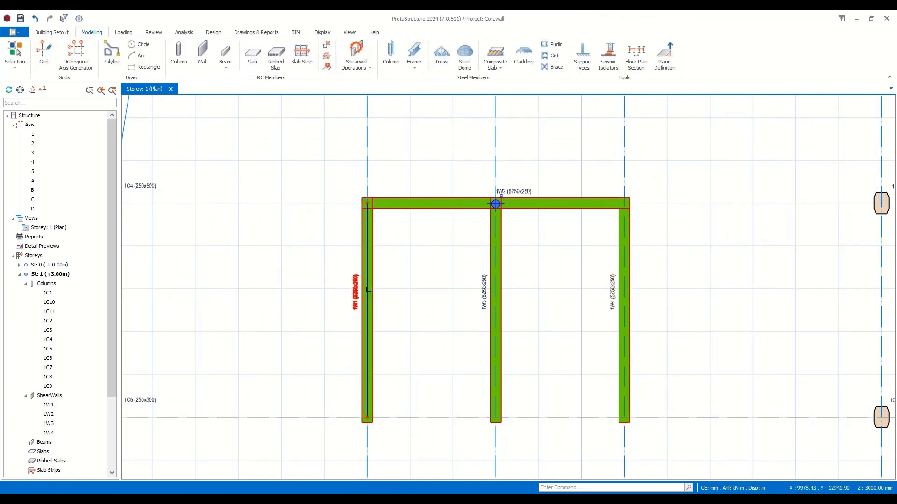
Merge all connected vertical members so the four shear walls form a single core wall.
mouse_move(370, 281)
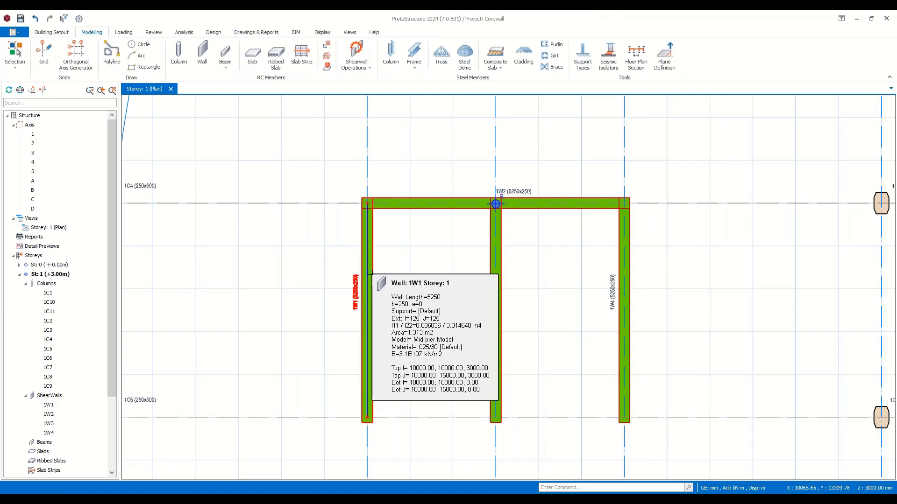
left_click(356, 59)
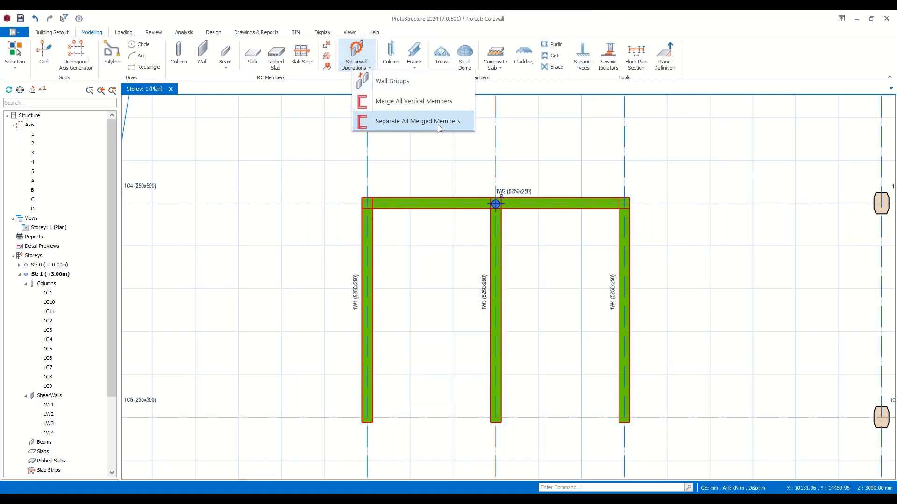
left_click(438, 101)
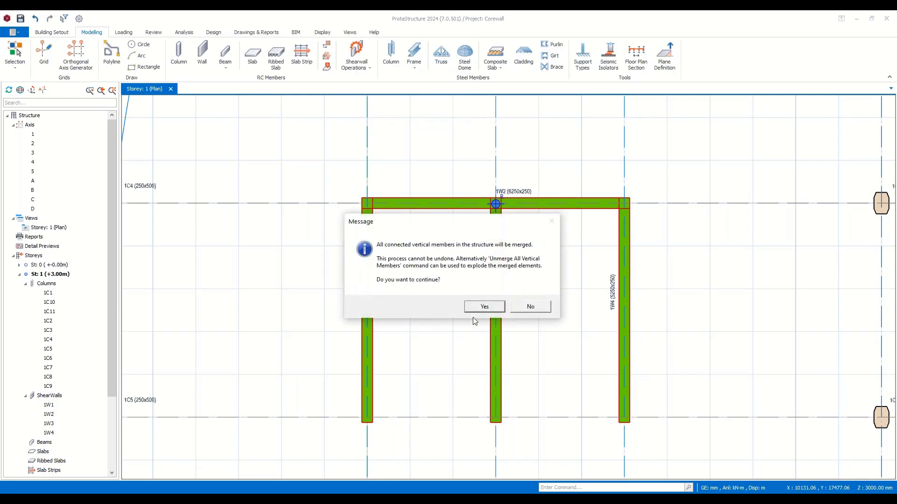
left_click(484, 307)
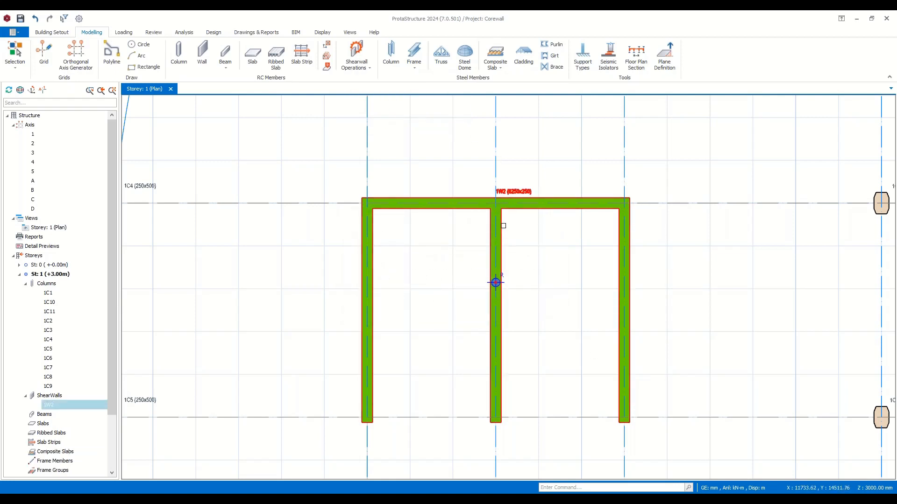
Unmerge all merged vertical members so the core wall splits back into separate shear walls, accepting the irreversible operation.
scroll(500, 206, "up", 3)
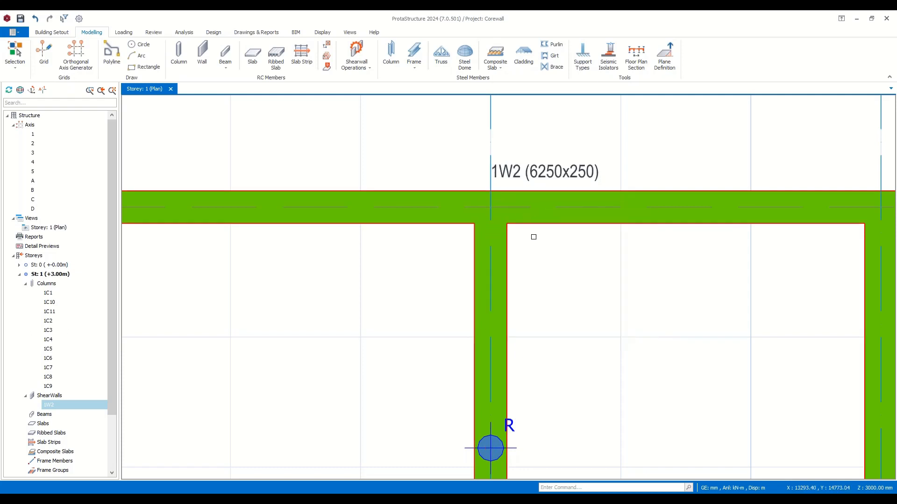
scroll(534, 230, "down", 3)
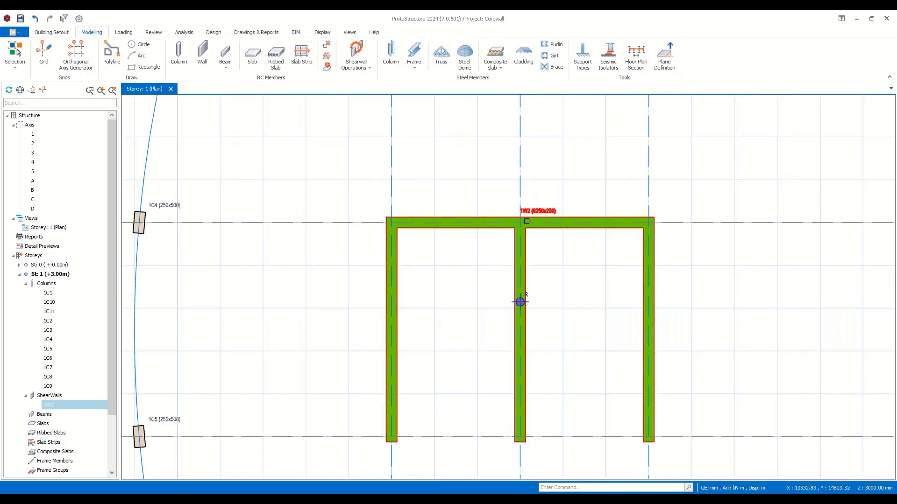
left_click(357, 66)
left_click(411, 111)
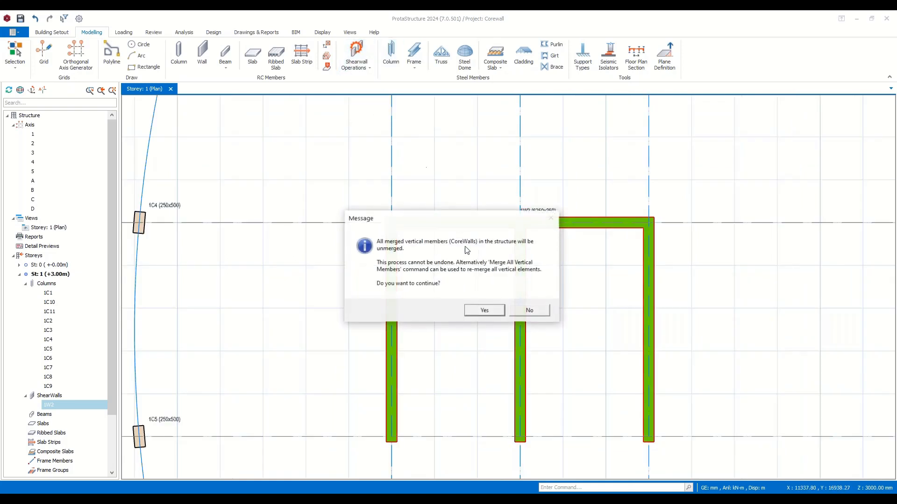
left_click(483, 309)
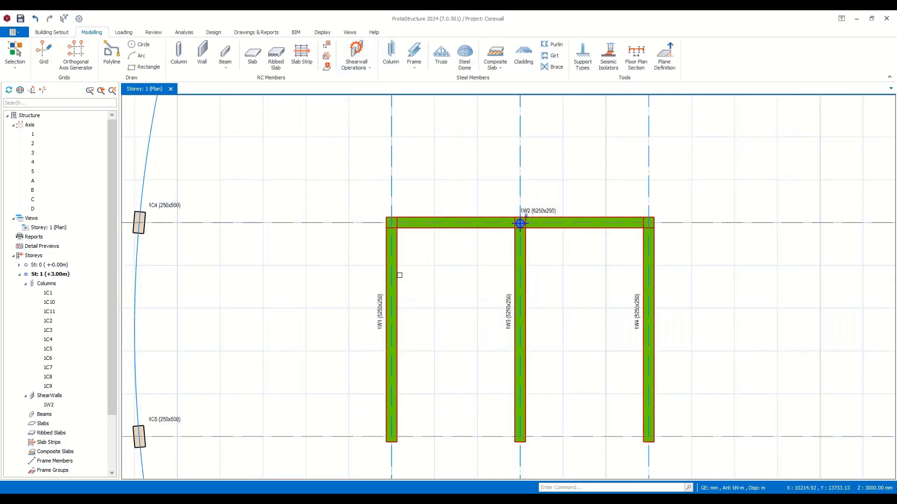
Select the four shear walls on axes 2, 3, 4 and C and merge them into one core wall.
left_click(398, 275)
left_click(448, 231)
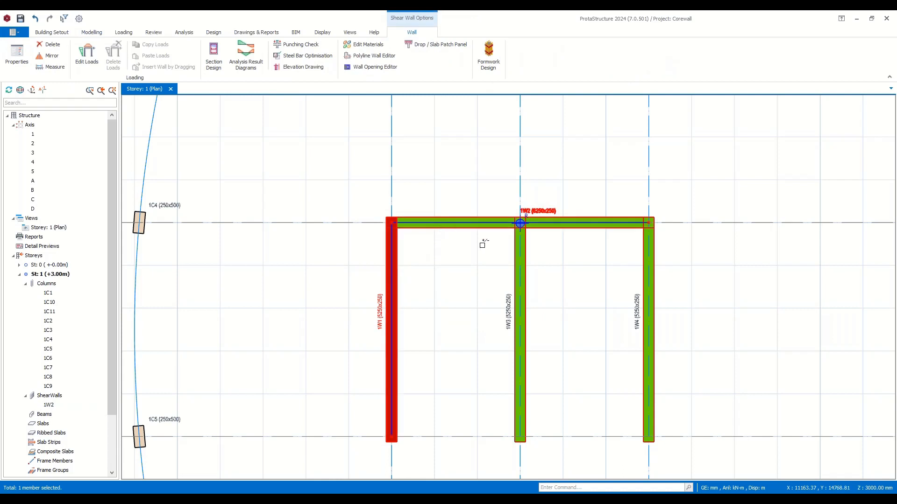
left_click(519, 254)
left_click(643, 257)
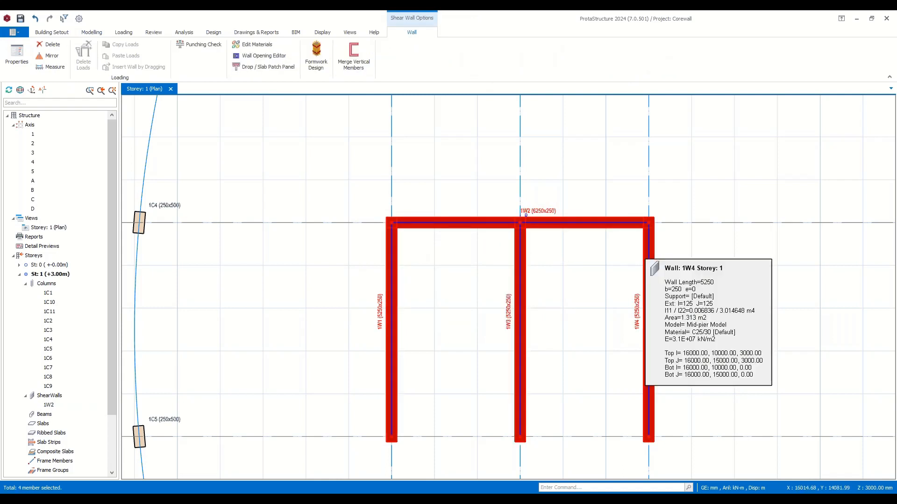
right_click(564, 267)
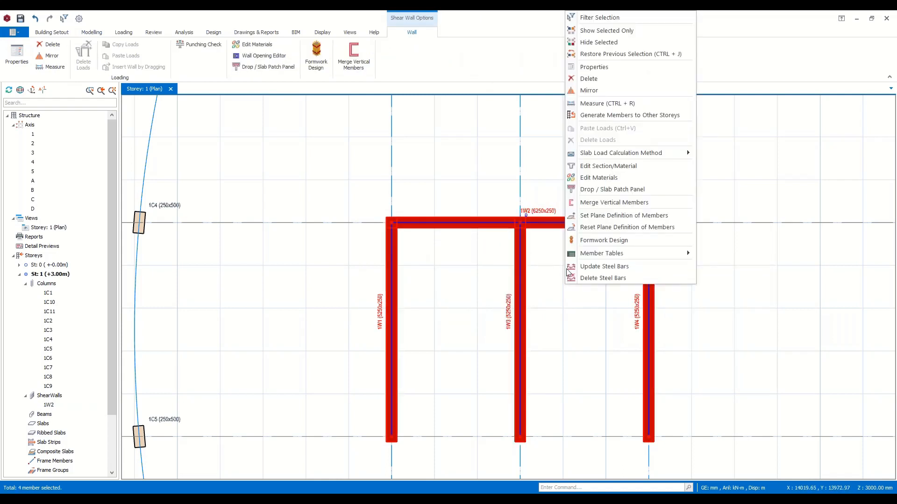
left_click(592, 203)
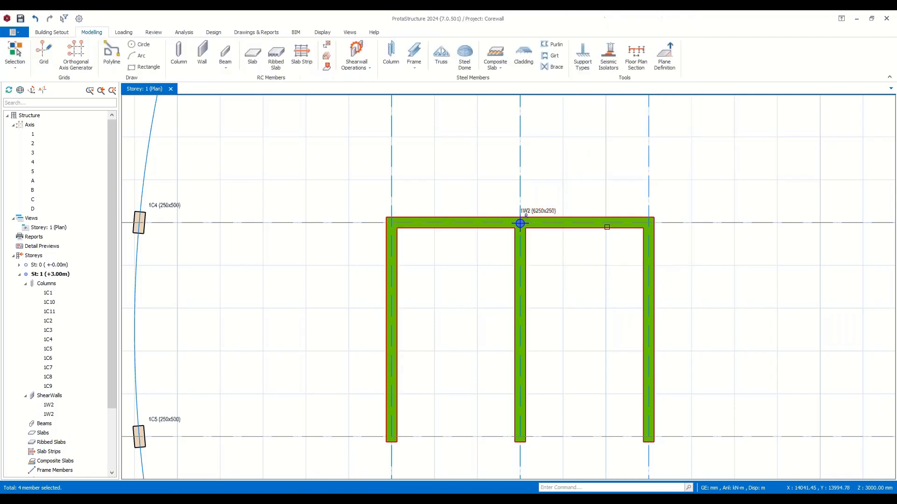
Insert normal 250 x 500 mm beams along axis D from axis 1 to axis 4.
scroll(571, 328, "down", 5)
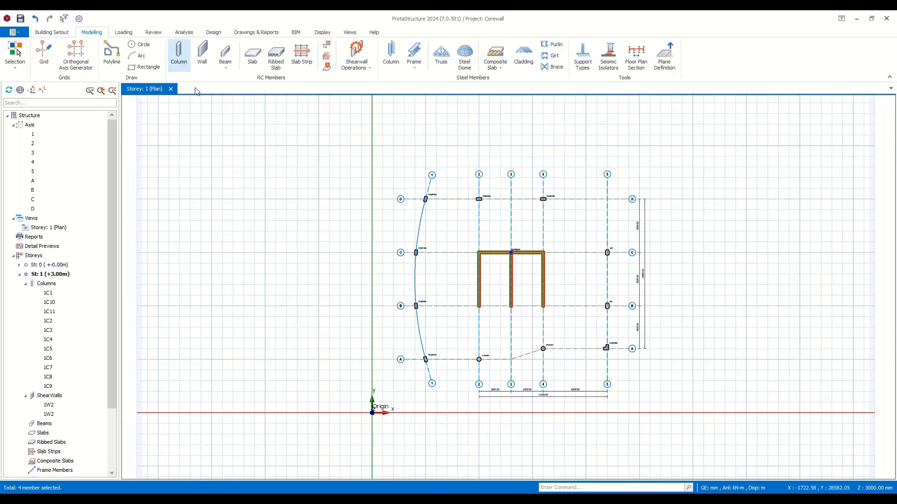
left_click(225, 58)
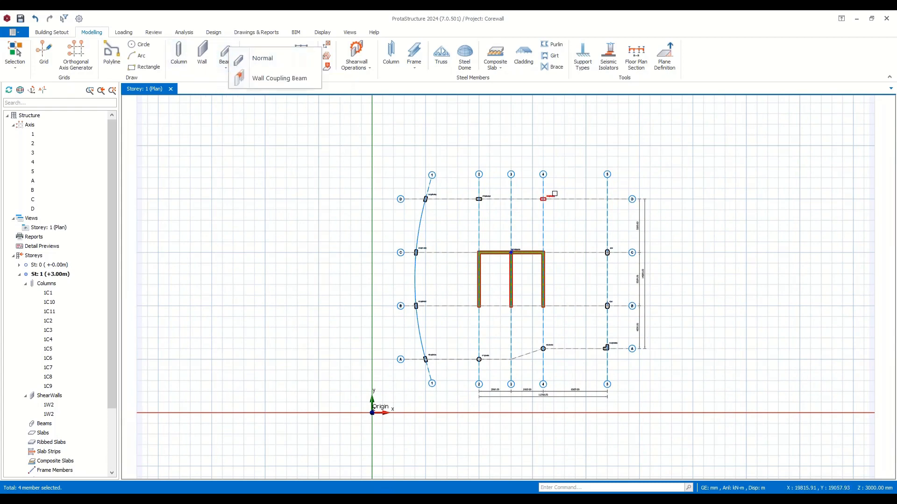
left_click(262, 58)
scroll(546, 218, "up", 4)
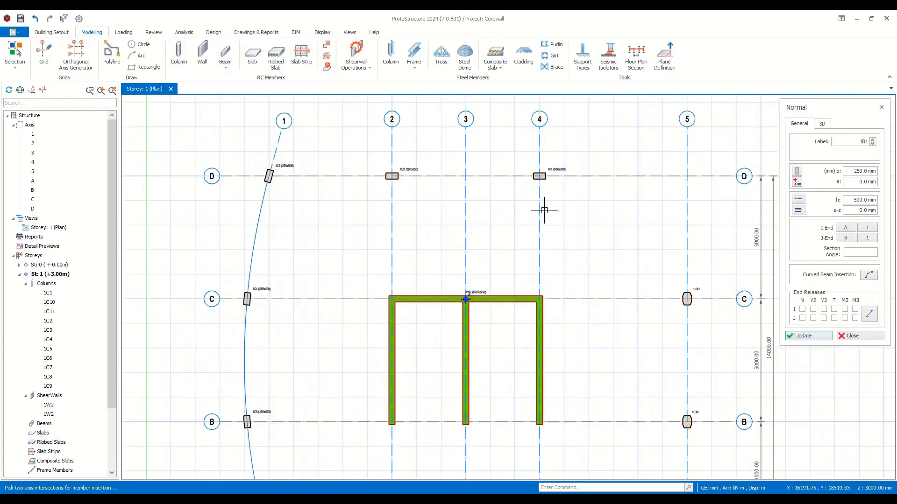
scroll(567, 172, "down", 1)
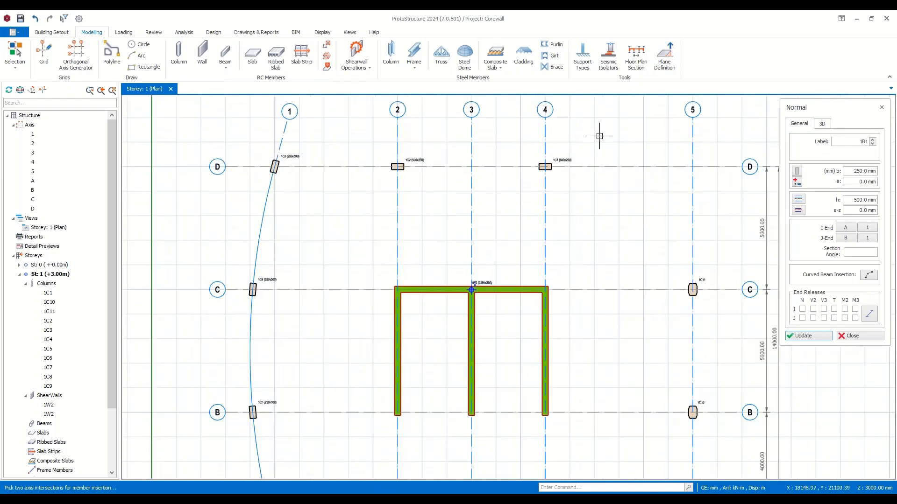
left_click_drag(599, 136, 233, 204)
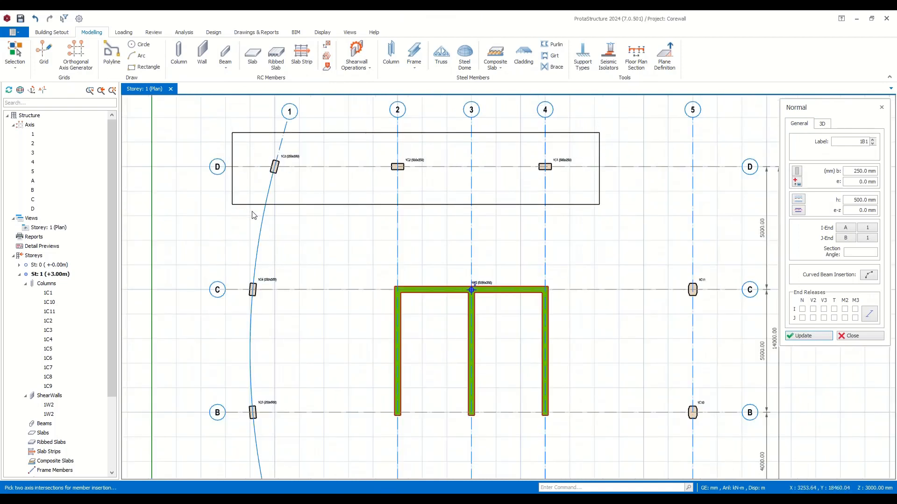
Insert 250 x 500 mm beams on axes 4 and 2 between C and D, and along curved axis 1 from D to A.
left_click_drag(585, 138, 517, 320)
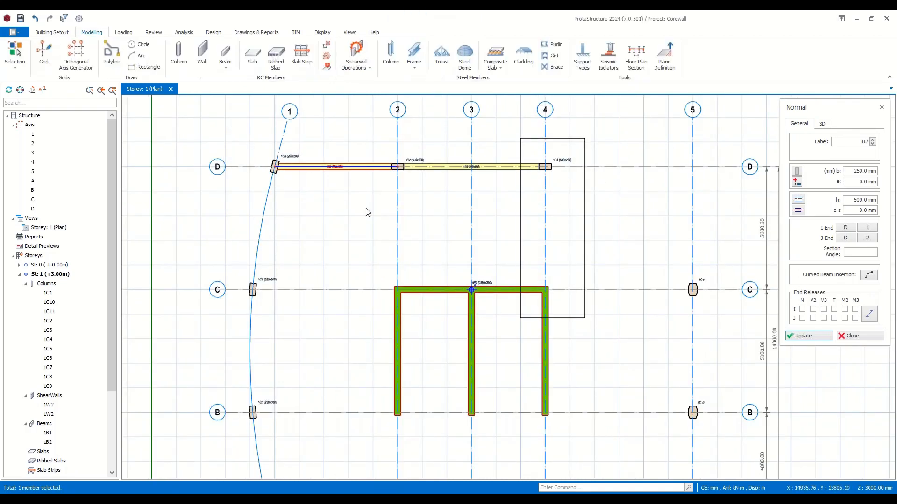
left_click_drag(406, 152, 387, 322)
scroll(350, 187, "down", 3)
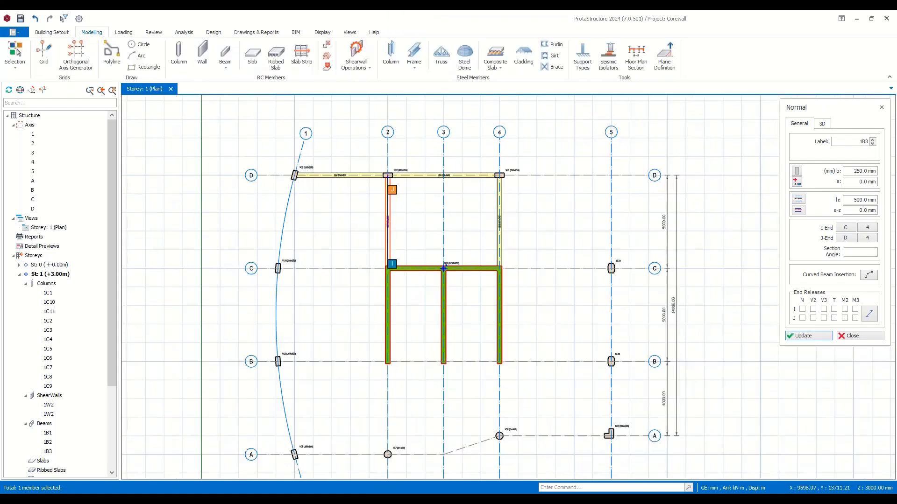
left_click_drag(338, 163, 292, 411)
Insert 250 x 500 mm beams along axis A from 1 to 2, 2 to 4 and 4 to 5.
left_click(310, 392)
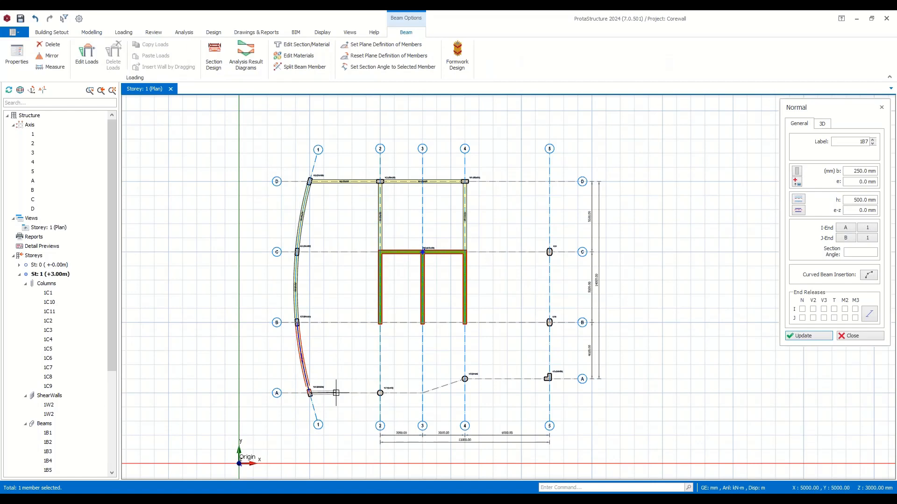
left_click(380, 393)
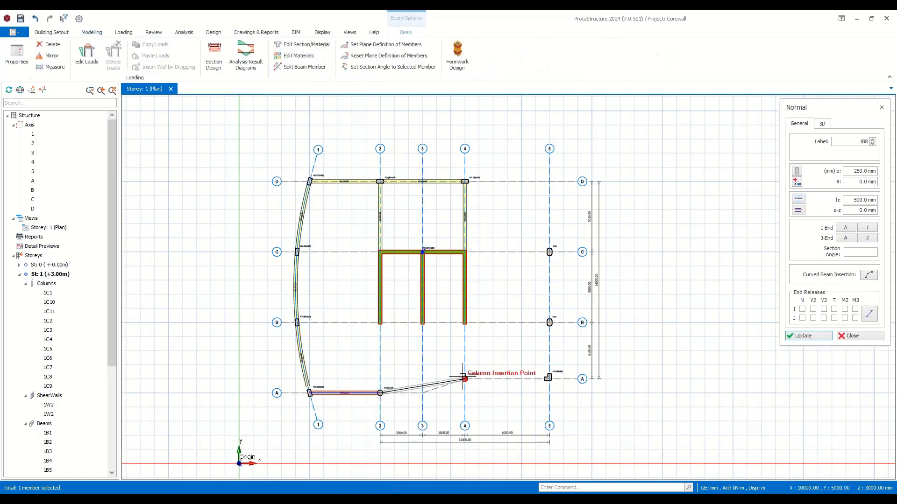
left_click(466, 381)
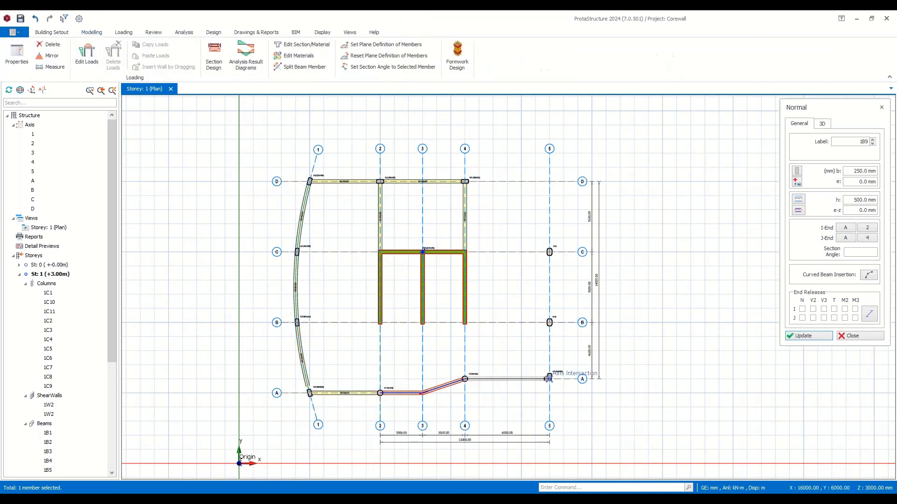
left_click(549, 378)
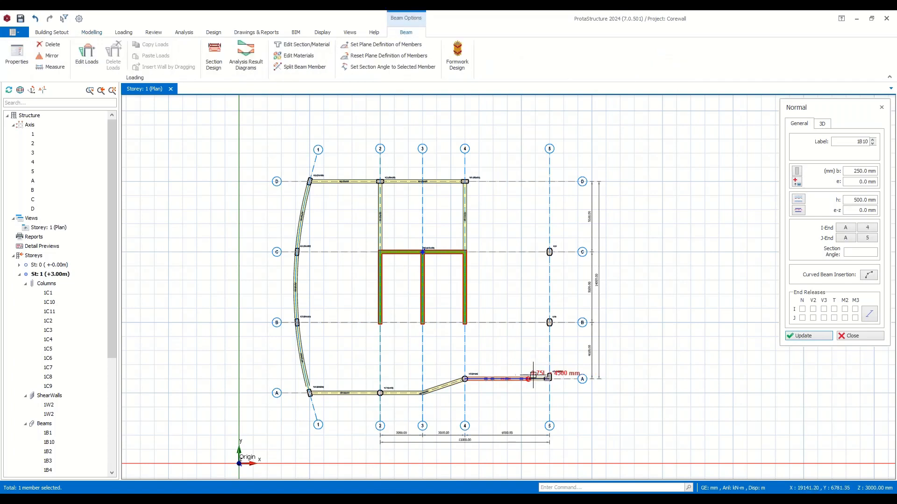
Insert 250 x 500 mm beams along axis 5 from A to C and along axes B and C between 1 and 5.
left_click_drag(572, 237, 542, 392)
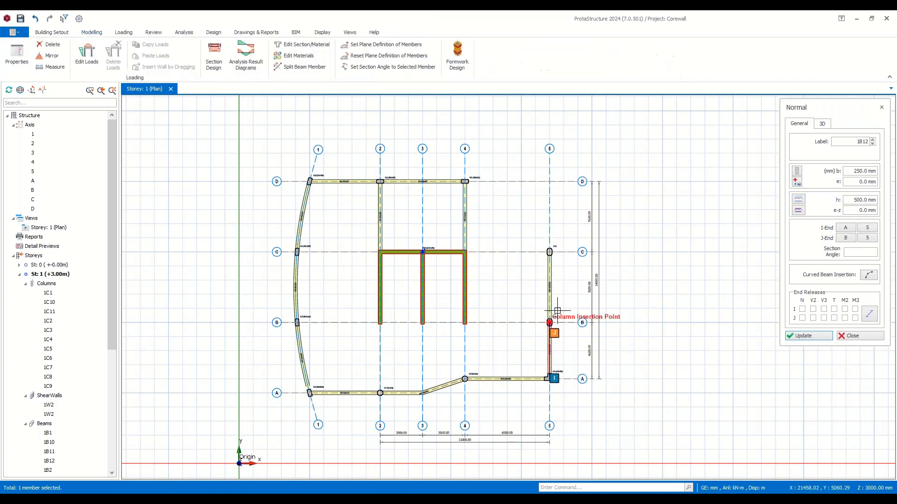
left_click_drag(564, 308, 273, 345)
left_click_drag(563, 244, 290, 259)
Examine the core wall along axis C and how the beams on axes B and C meet it.
scroll(438, 256, "up", 6)
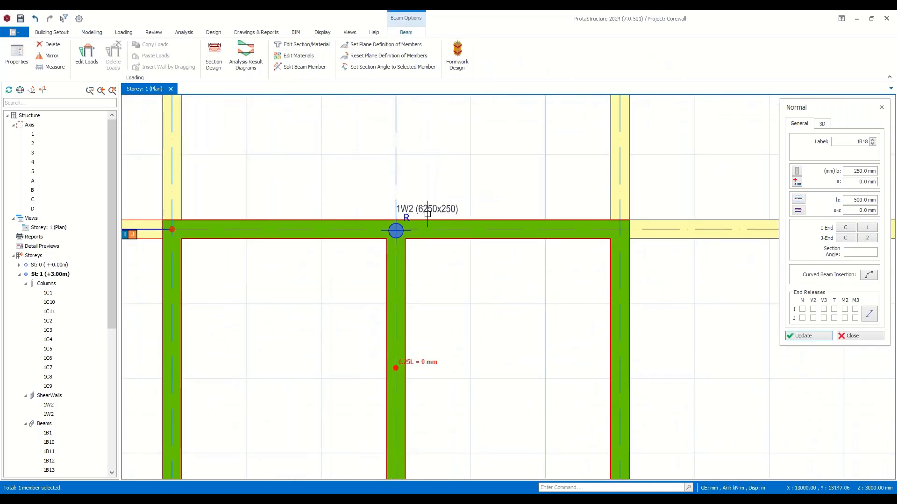
scroll(410, 211, "down", 1)
scroll(411, 211, "down", 2)
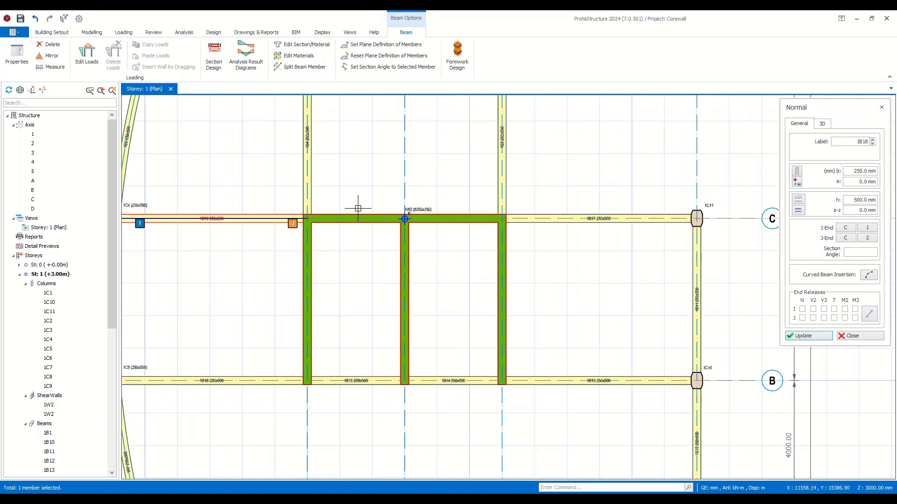
scroll(418, 211, "up", 3)
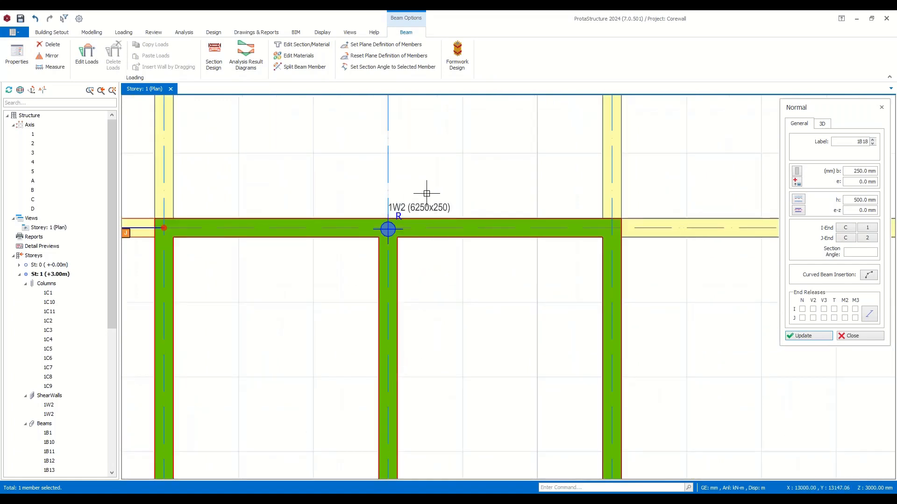
scroll(411, 206, "down", 2)
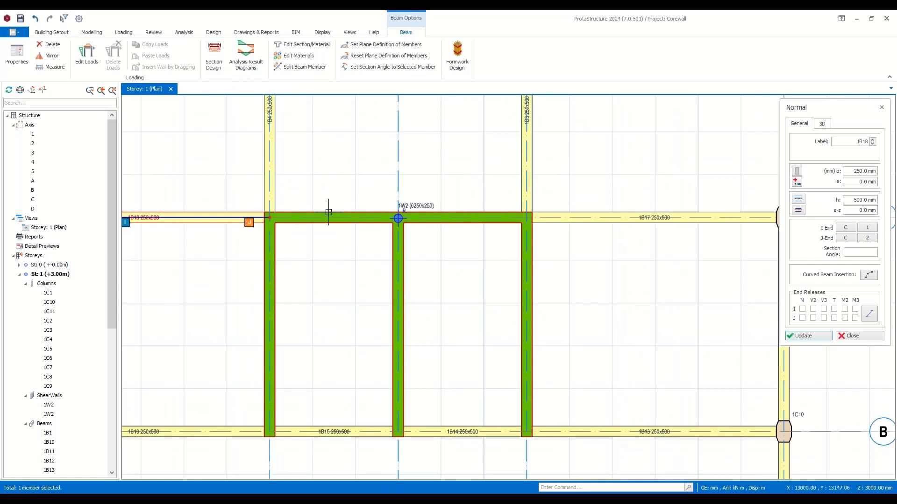
scroll(469, 209, "down", 2)
scroll(514, 247, "down", 4)
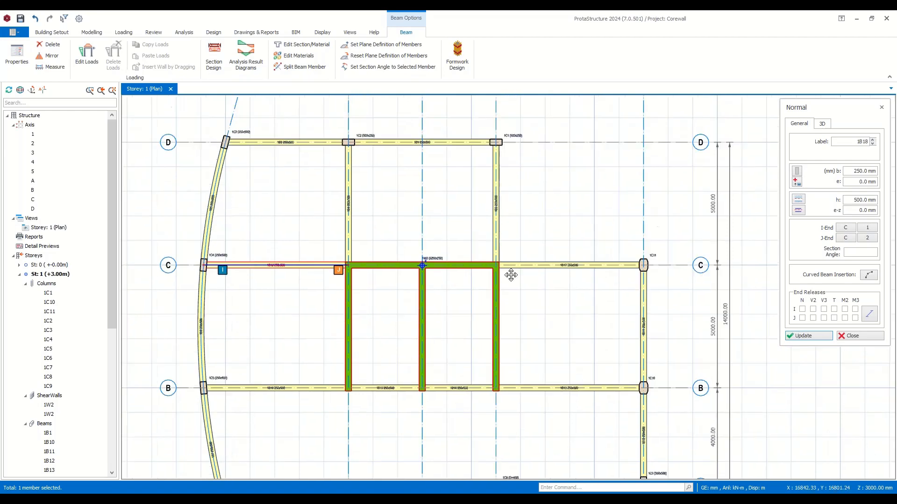
Insert 250 x 500 mm beams on axes 4 and 2 between A and B, and end beam insertion.
scroll(512, 312, "up", 5)
scroll(513, 314, "down", 3)
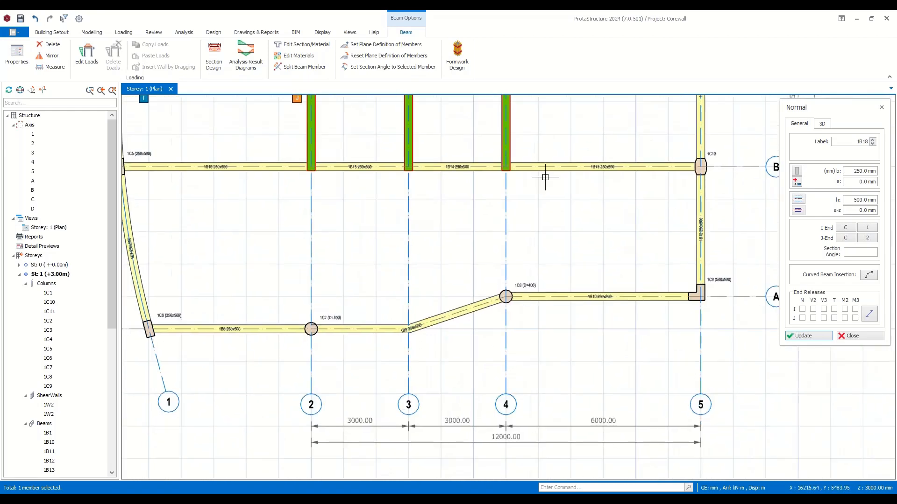
left_click_drag(560, 140, 439, 330)
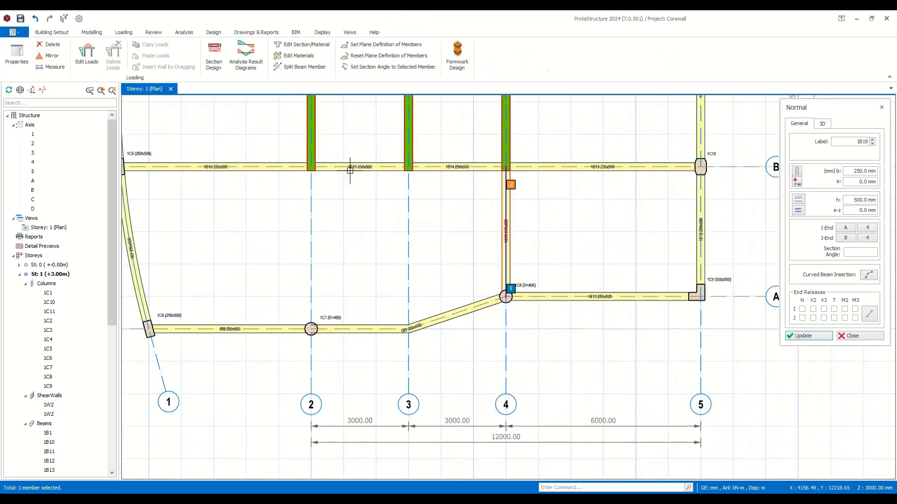
left_click_drag(341, 140, 293, 351)
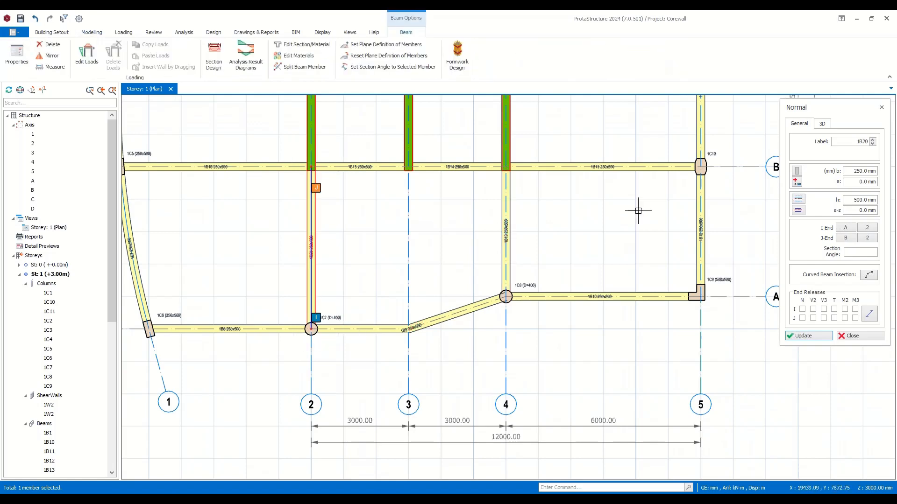
middle_click_drag(637, 208, 561, 336)
scroll(567, 294, "down", 3)
middle_click_drag(604, 161, 565, 216)
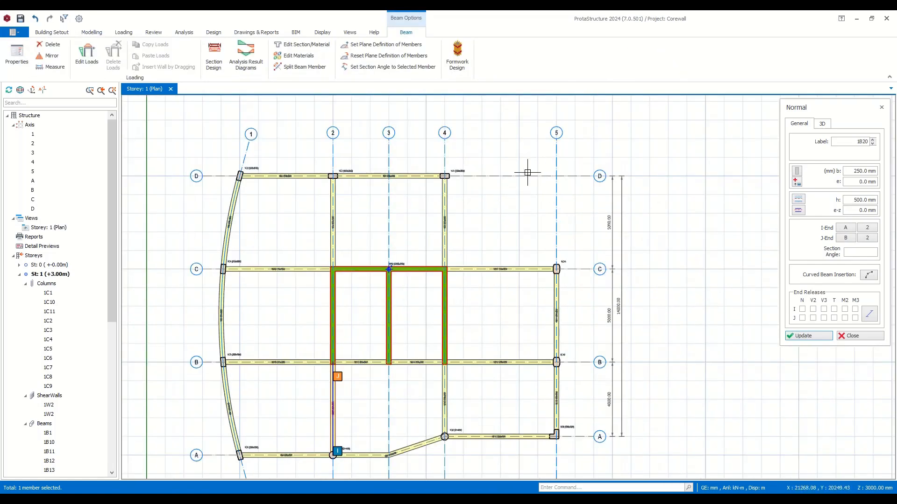
left_click(861, 336)
Draw a closed five-sided polyline around the D-5 intersection, giving its side beyond axis 5 the relative offset 0,-900.
scroll(565, 148, "up", 4)
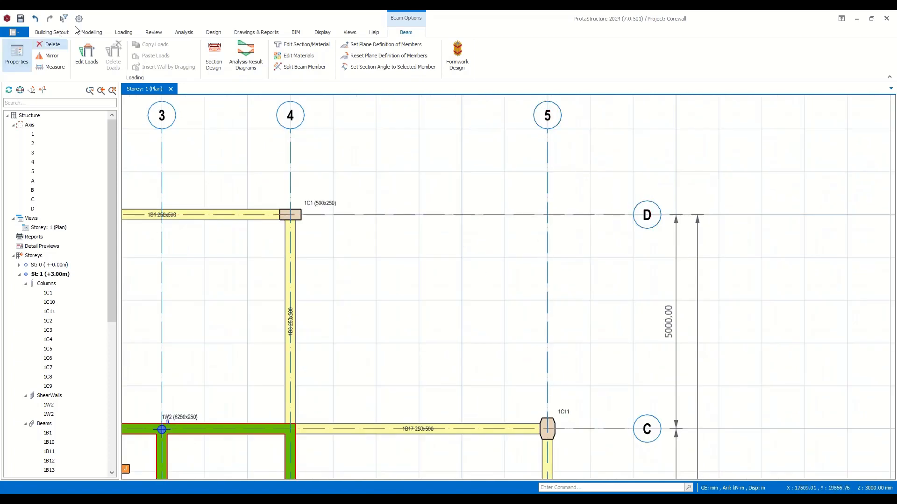
left_click(93, 33)
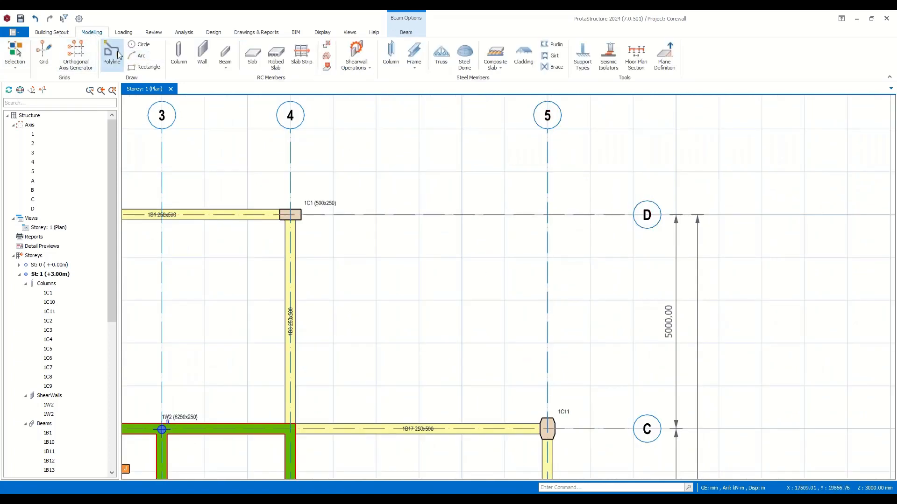
left_click(120, 59)
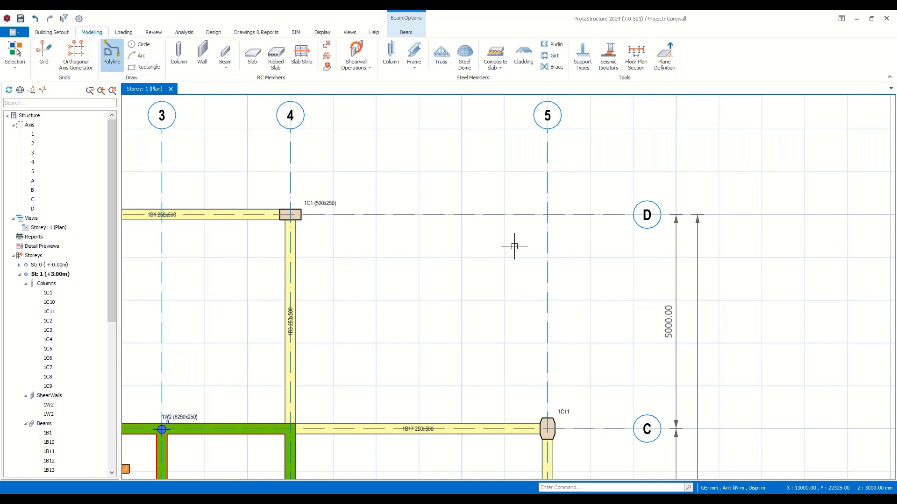
left_click(537, 237)
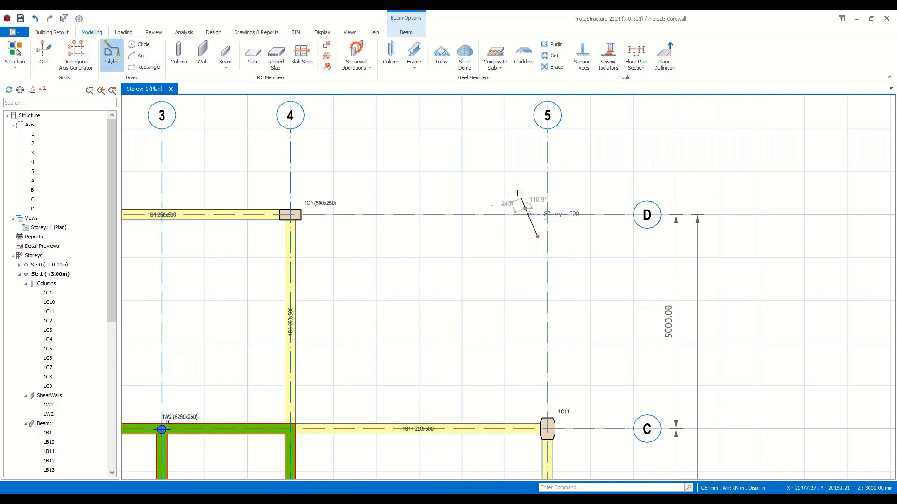
left_click(525, 209)
left_click(526, 186)
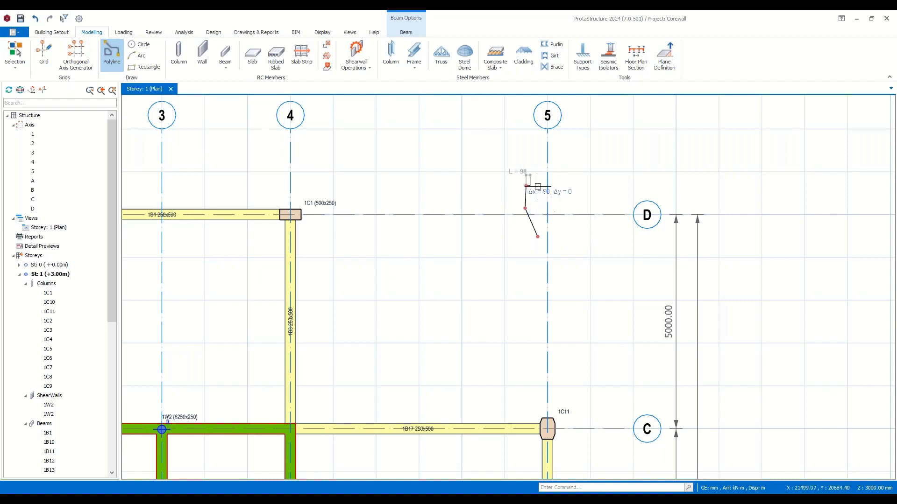
left_click(569, 193)
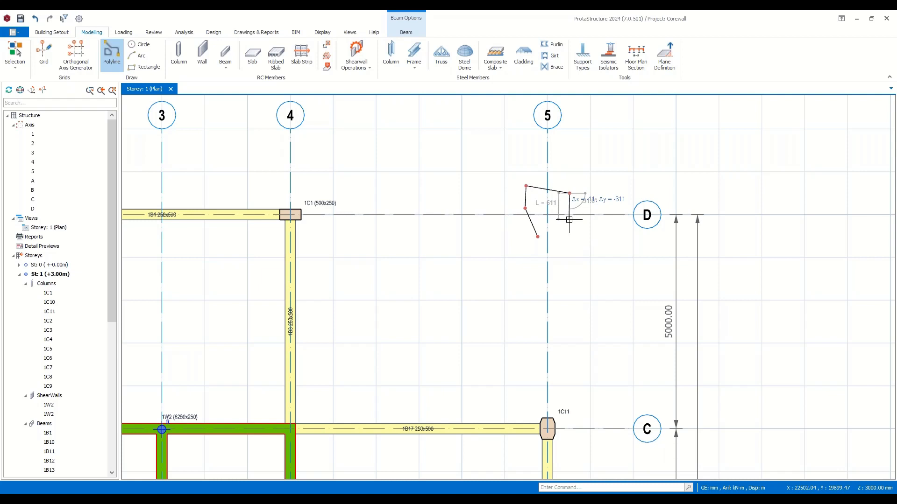
key("Tab")
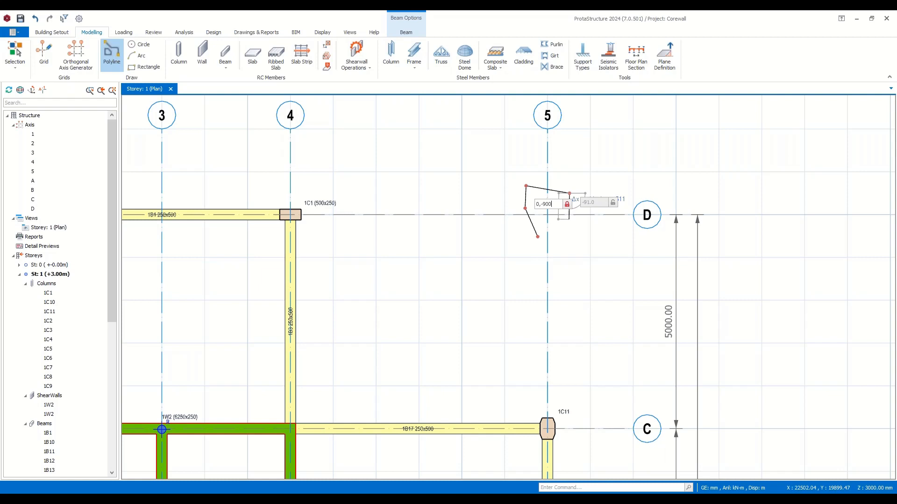
key("Return")
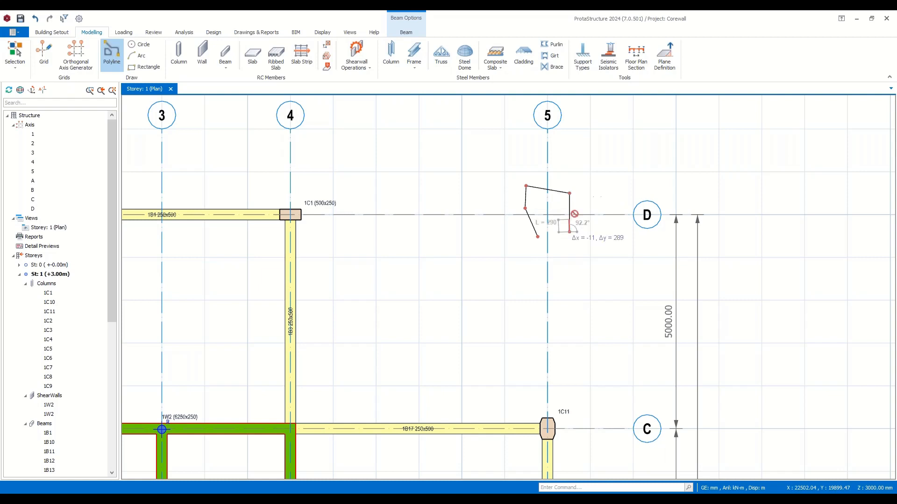
left_click(540, 239)
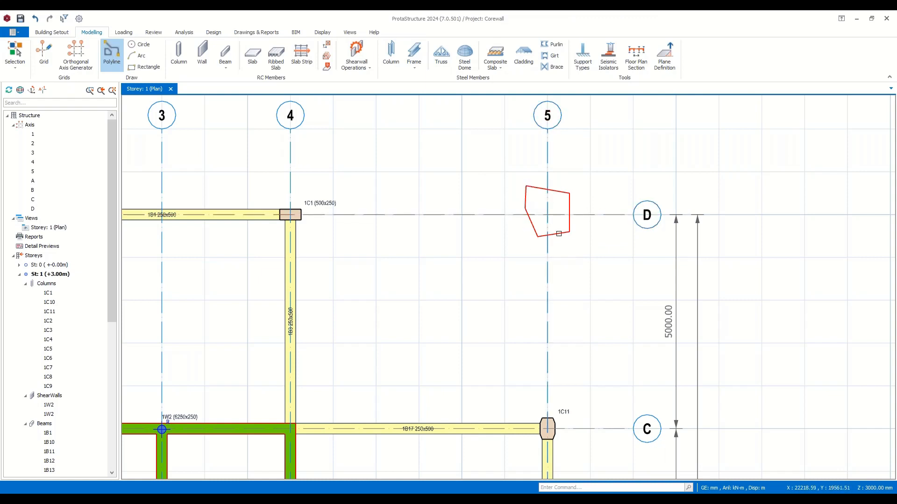
Convert the five-sided polyline into a column inserted at D-5, and delete that column.
left_click(558, 233)
right_click(558, 232)
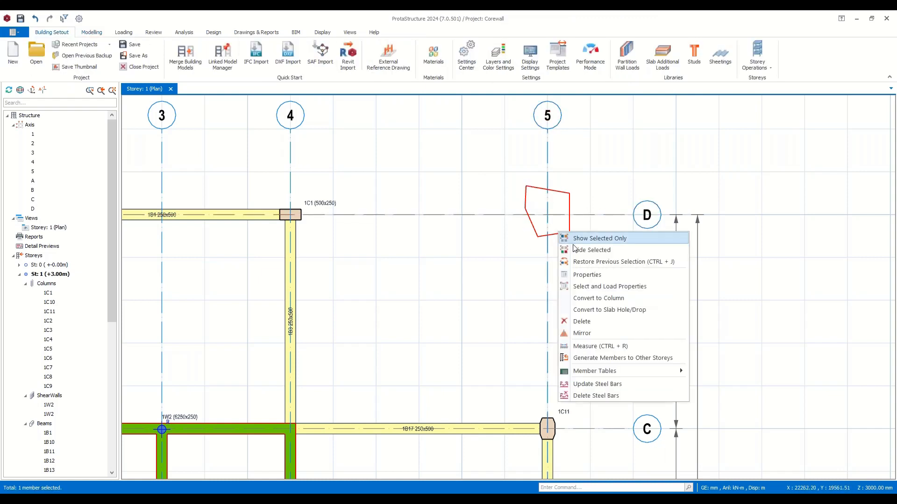
left_click(609, 297)
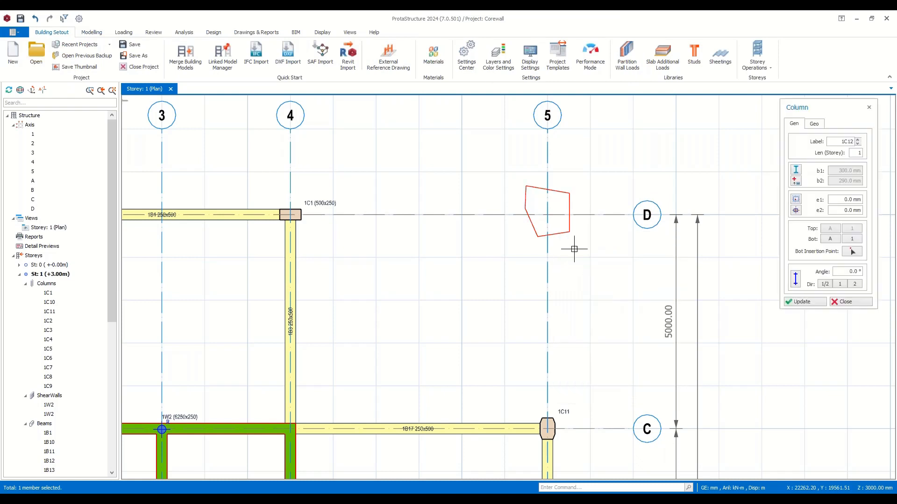
left_click(546, 214)
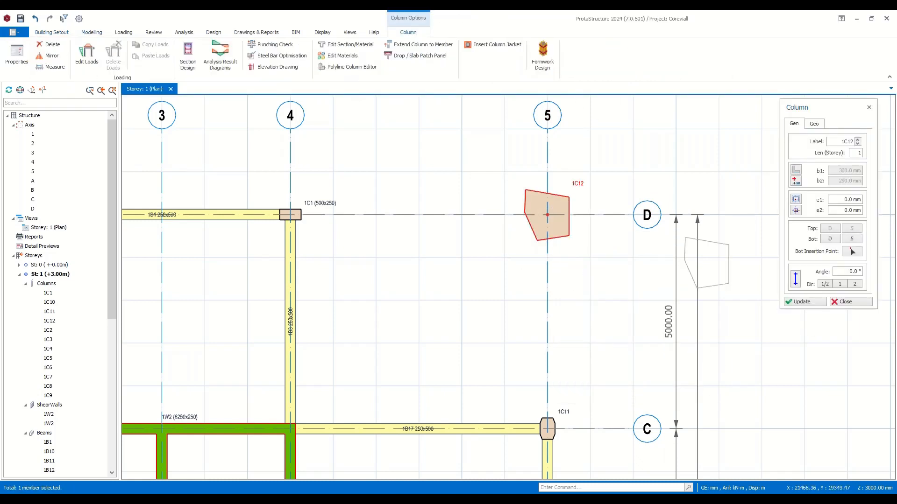
left_click(859, 306)
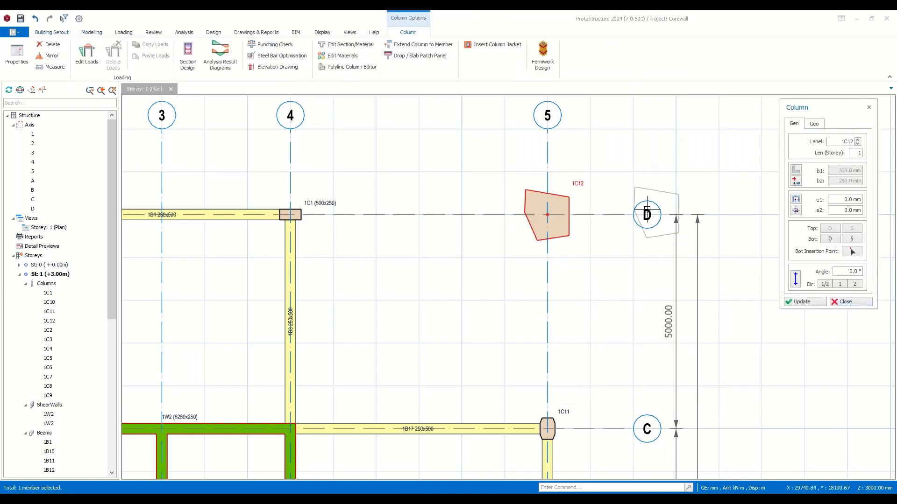
left_click(859, 301)
left_click(580, 182)
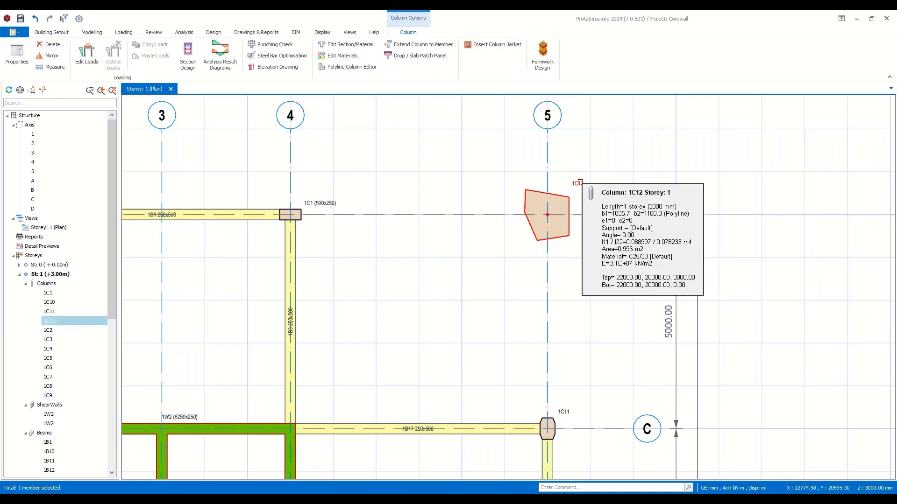
key("Delete")
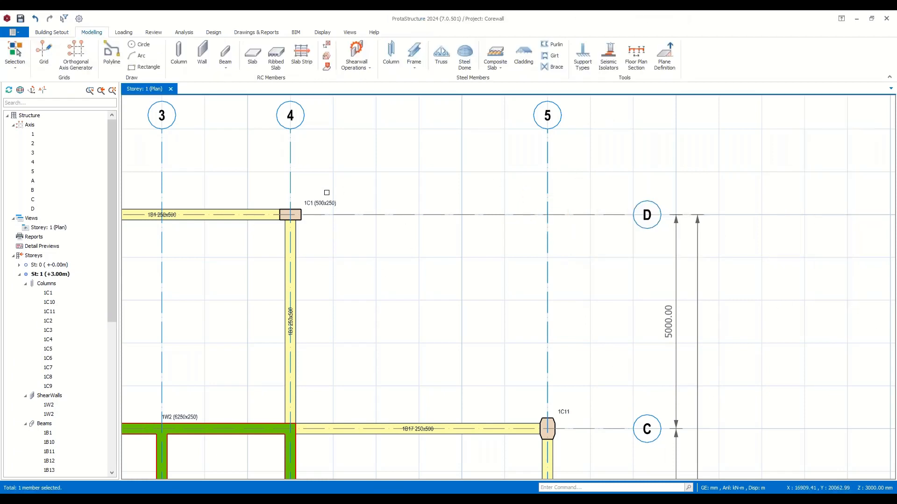
Insert a curved 250 x 500 mm beam from the column at D-4 to the column at C-5 with an arc height of 1500 mm.
scroll(326, 192, "down", 3)
middle_click_drag(339, 206, 474, 178)
scroll(455, 174, "up", 3)
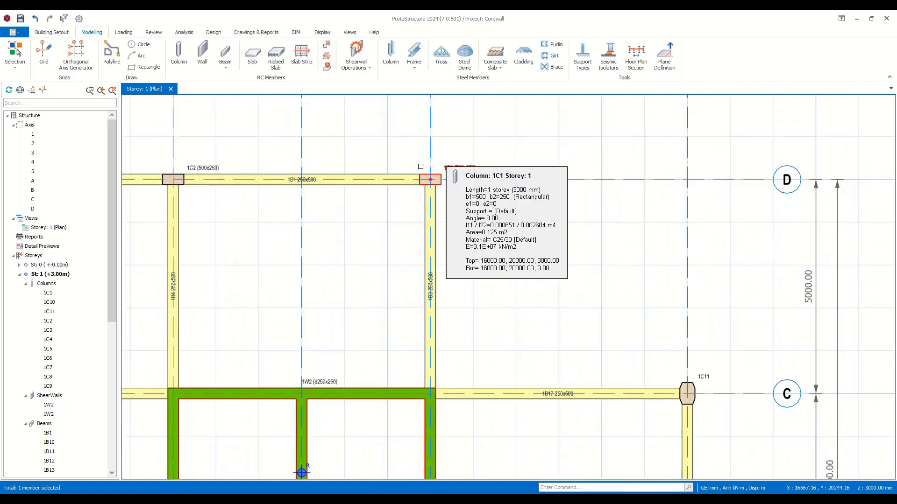
left_click(410, 181)
right_click(405, 183)
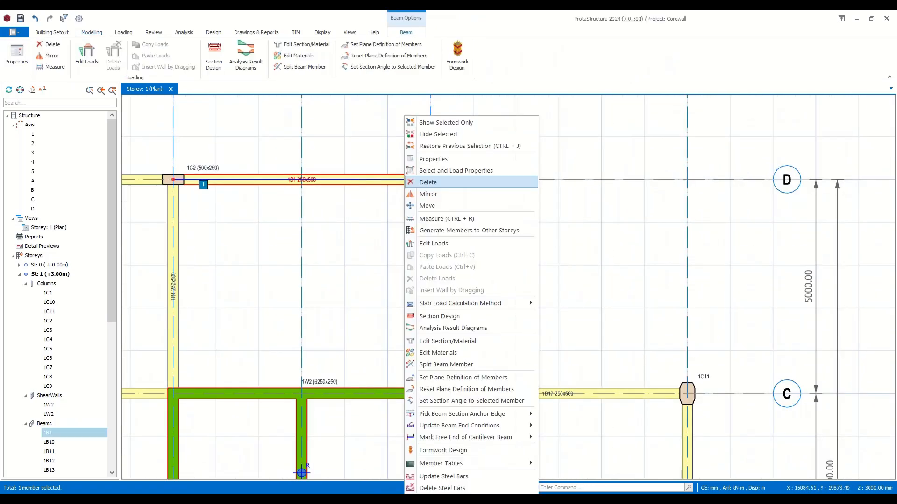
left_click(426, 159)
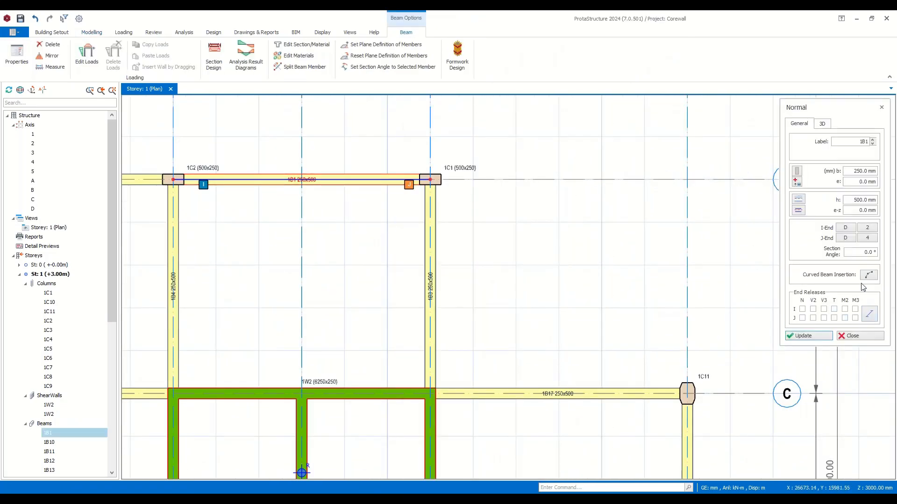
left_click(867, 276)
left_click(432, 181)
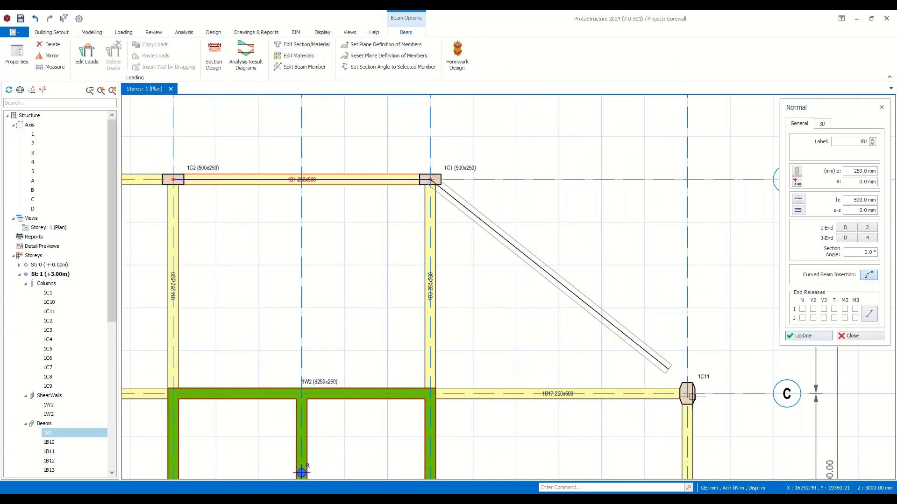
left_click(691, 395)
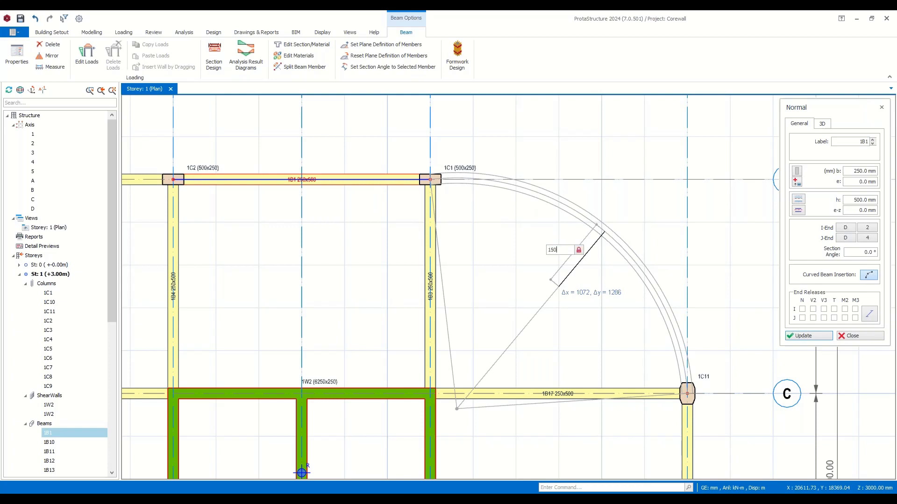
type("1500")
key("Return")
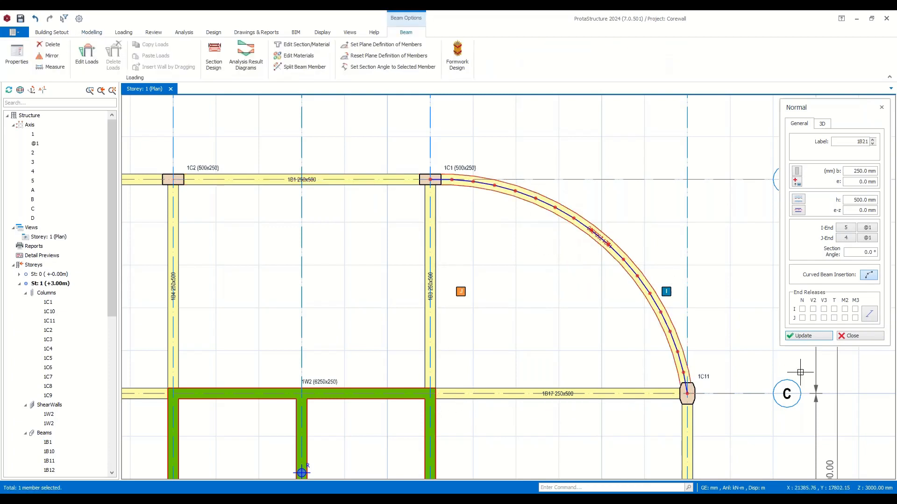
left_click(866, 335)
scroll(641, 171, "down", 4)
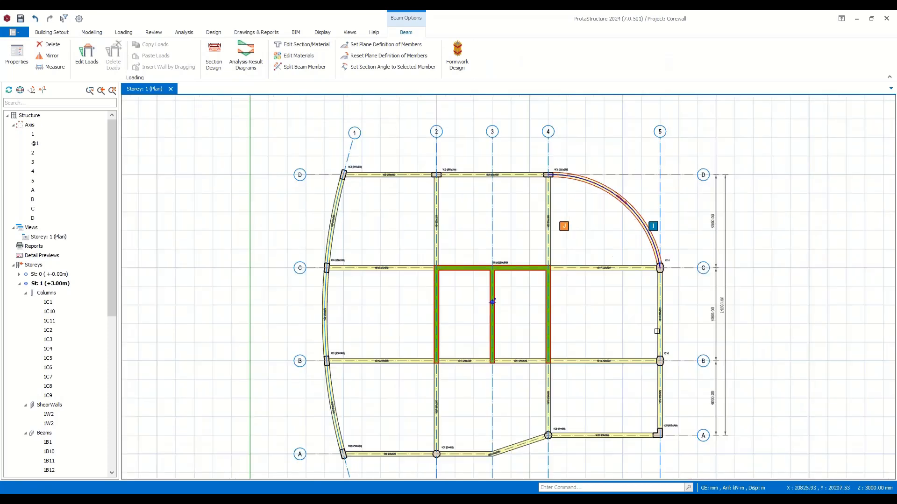
middle_click_drag(653, 345, 698, 282)
middle_click_drag(612, 205, 624, 285)
key("Escape")
Insert a 250 x 500 mm secondary beam between the axis B and C beams at 0.33L (1980 mm) from axis 4.
left_click(634, 246)
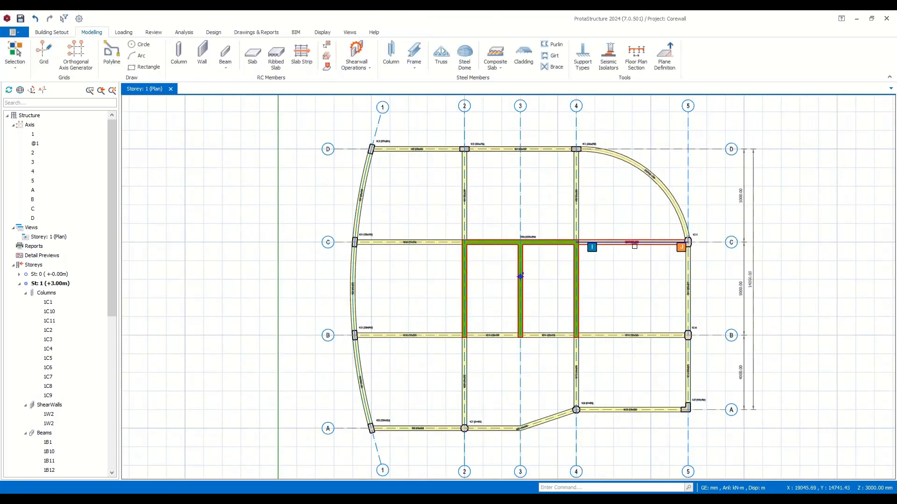
right_click(634, 246)
left_click(677, 159)
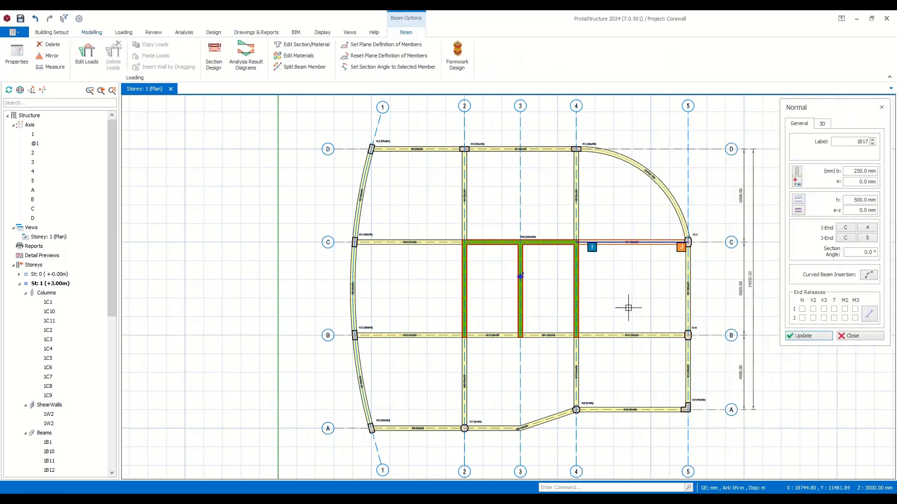
scroll(628, 308, "up", 3)
middle_click_drag(632, 306, 506, 349)
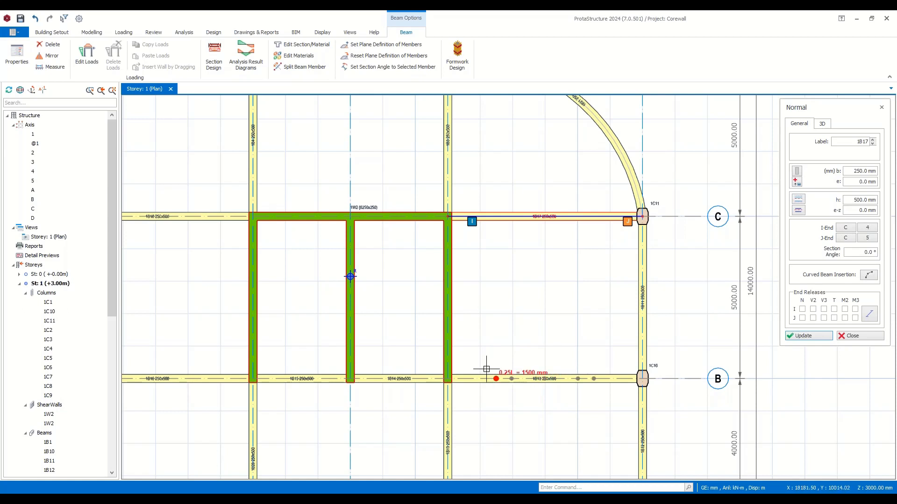
left_click(511, 375)
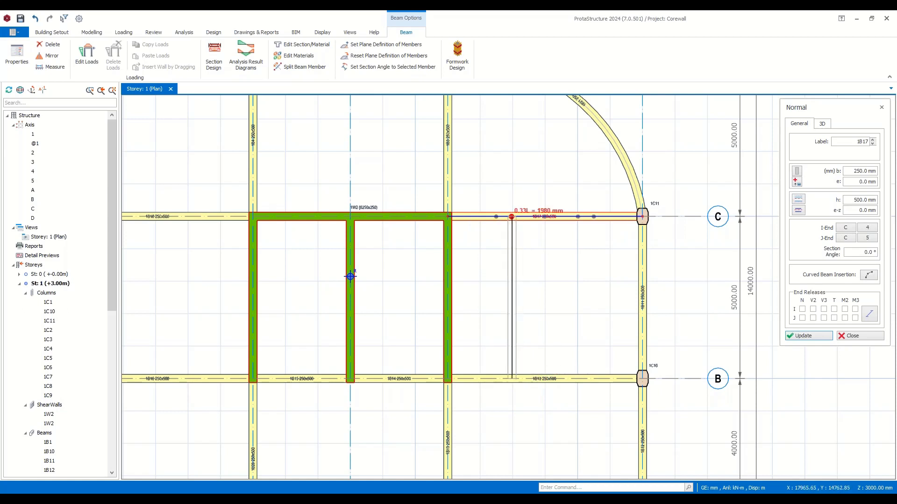
left_click(511, 216)
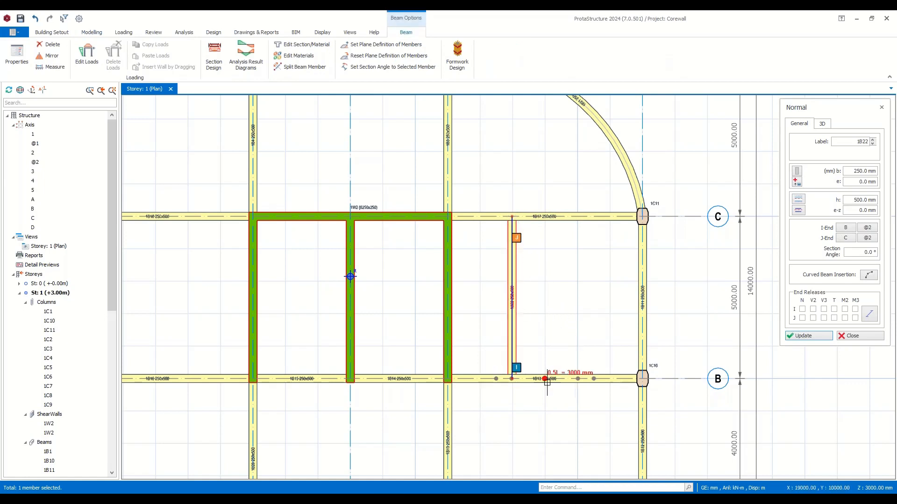
Insert a second 250 x 500 mm secondary beam between axes B and C near axis 5 at a typed distance, and end beam insertion.
key("Tab")
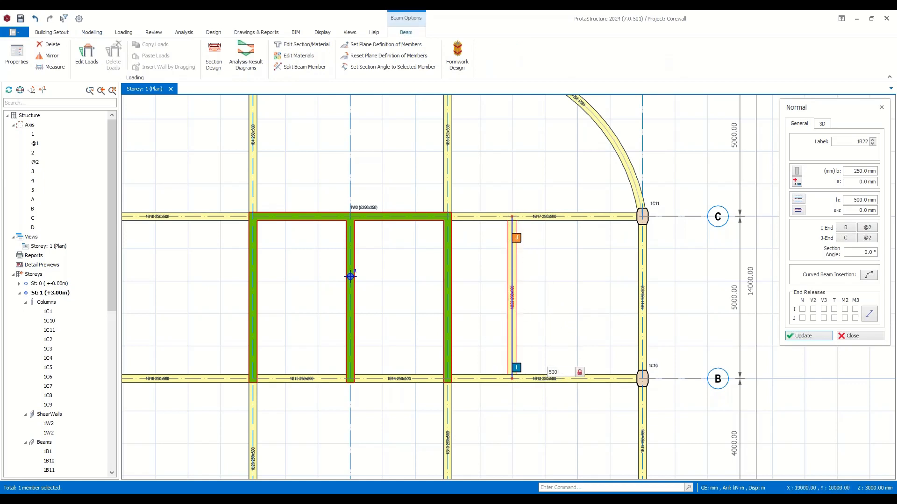
key("Return")
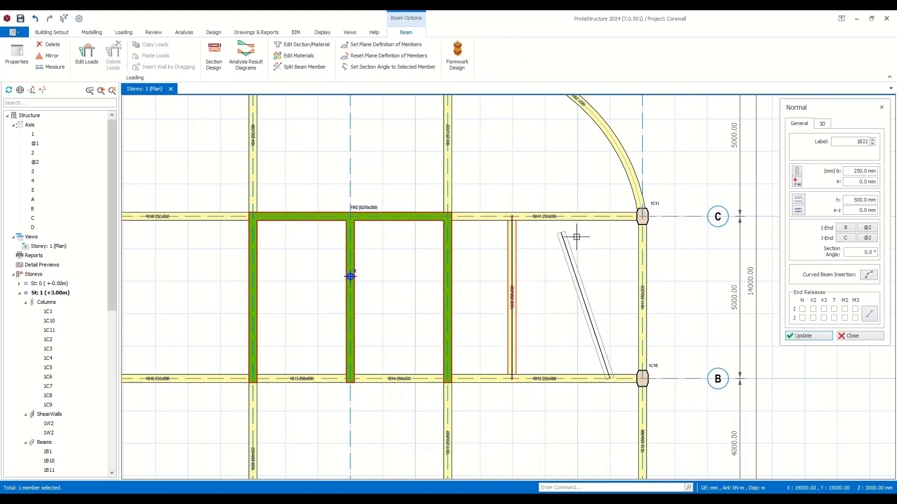
left_click(609, 223)
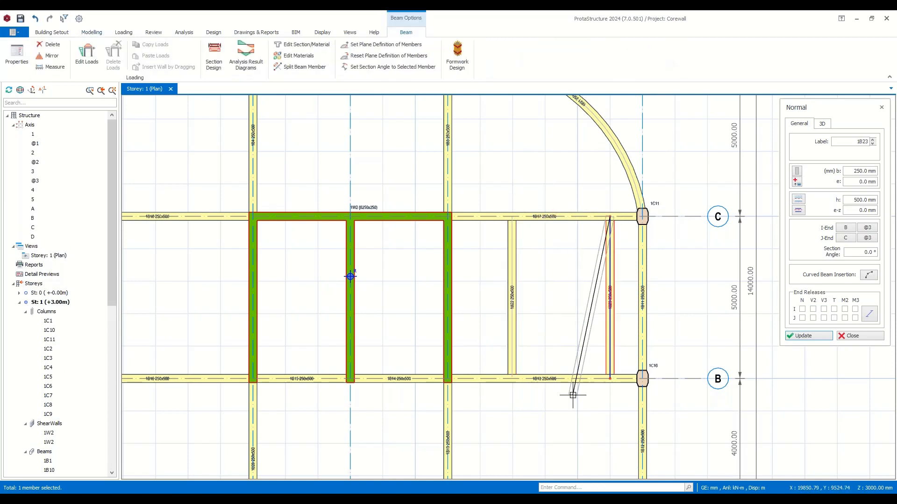
key("Escape")
Delete both secondary beams between axes B and C together with their axes.
left_click_drag(628, 291, 490, 308)
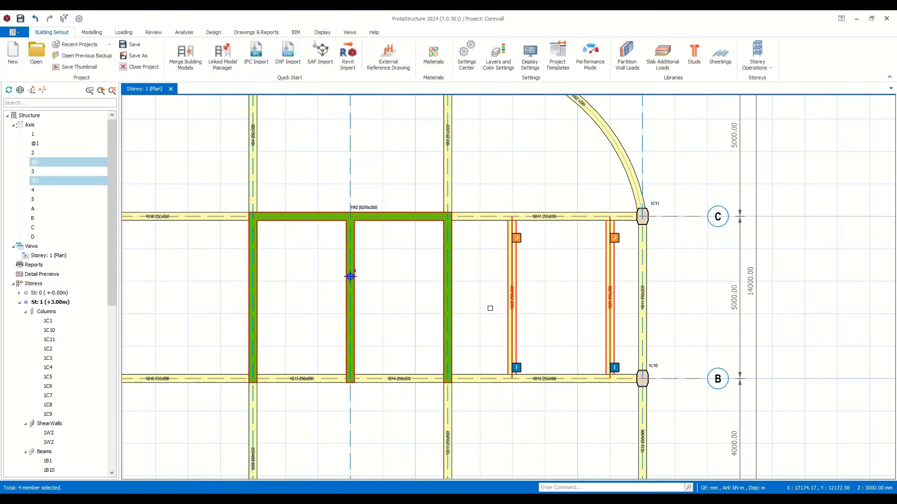
key("Delete")
key("Return")
Generate the load cases and combinations automatically, keeping dead load G, live load Q, automatic pattern loads and notional loading.
scroll(490, 312, "up", 1)
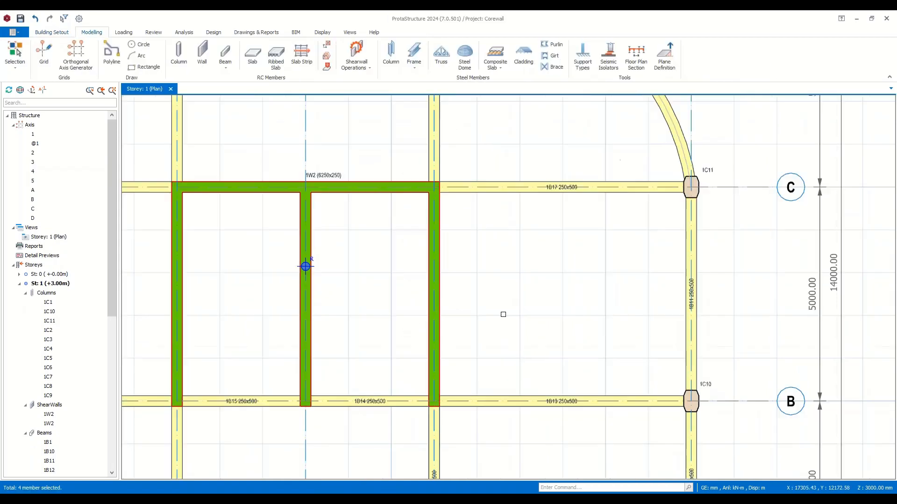
scroll(521, 328, "down", 5)
middle_click_drag(563, 271, 741, 210)
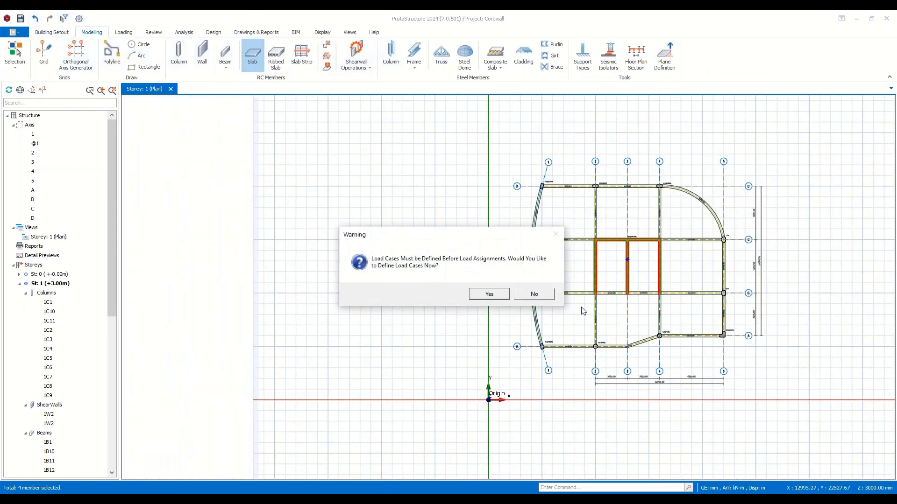
left_click(493, 293)
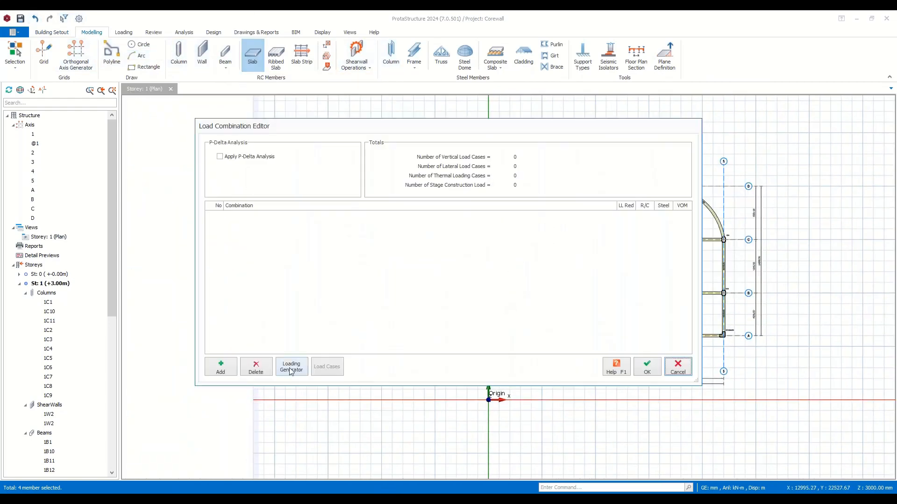
left_click(291, 369)
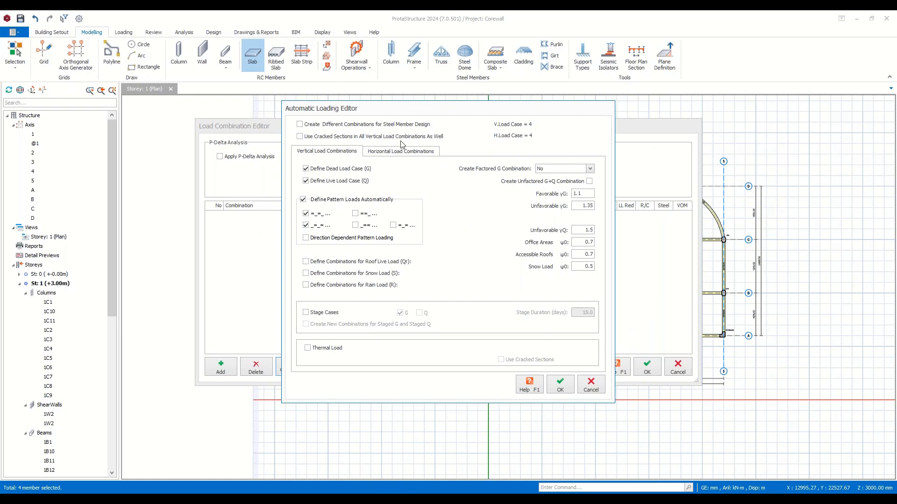
left_click(393, 152)
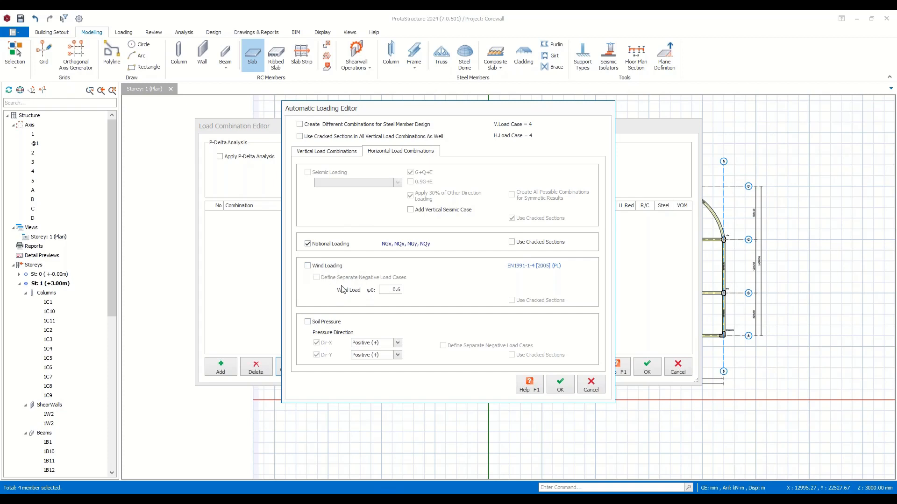
left_click(337, 151)
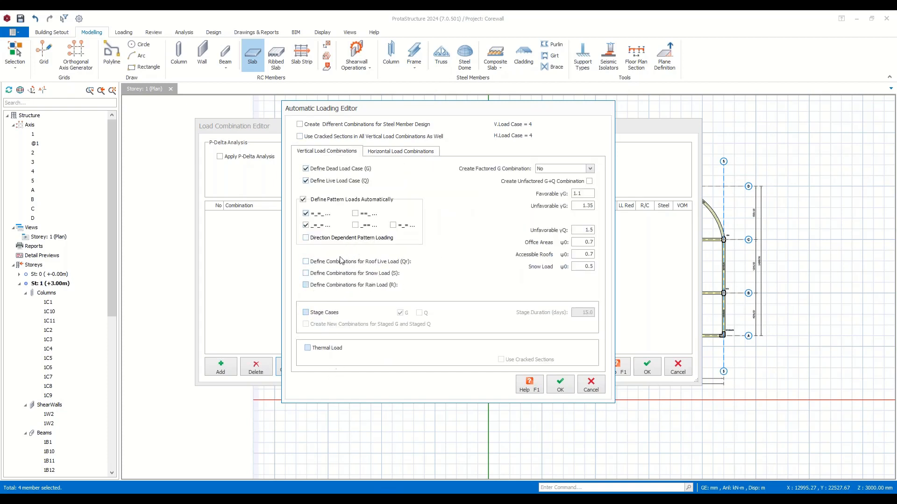
left_click(569, 390)
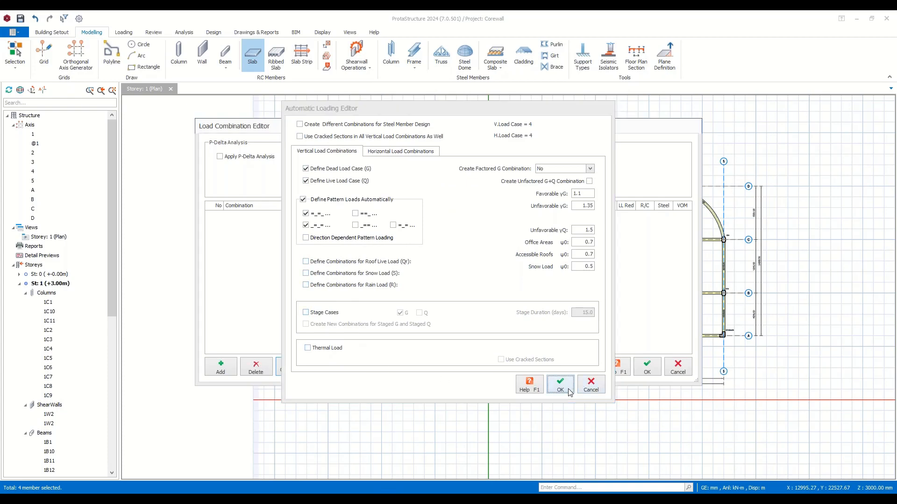
left_click(649, 368)
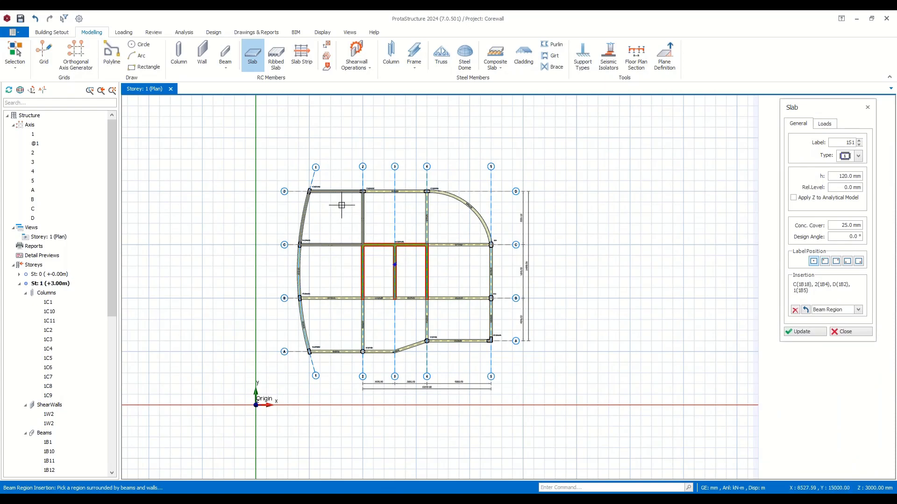
Insert 120 mm slabs by beam region into all eight bays around the core of storey 1, leaving the core open.
left_click(340, 220)
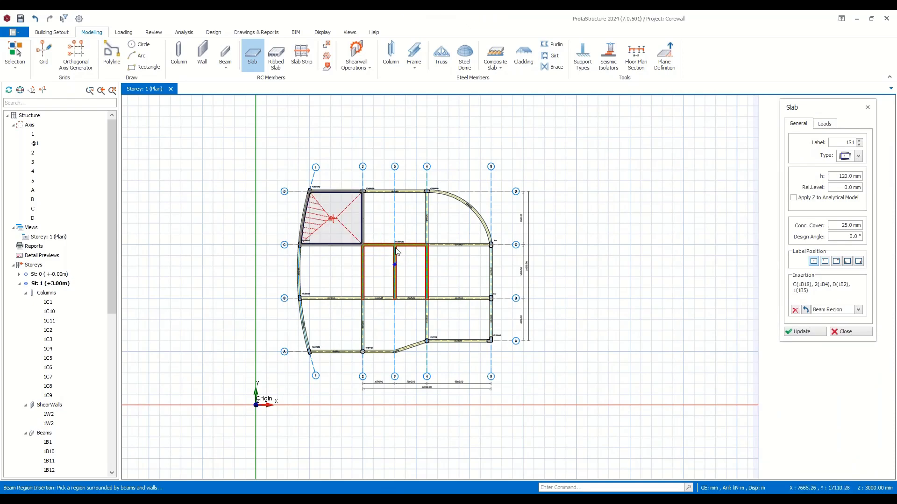
left_click(418, 218)
left_click(446, 218)
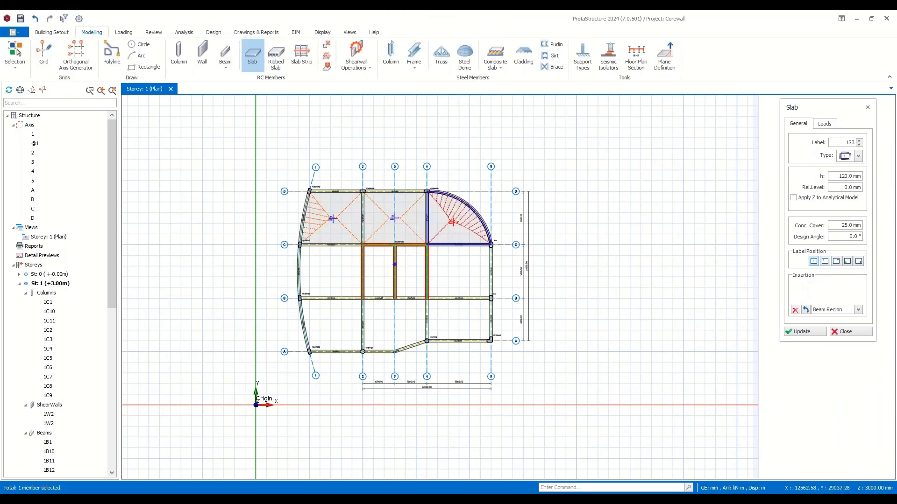
left_click(458, 278)
left_click(458, 320)
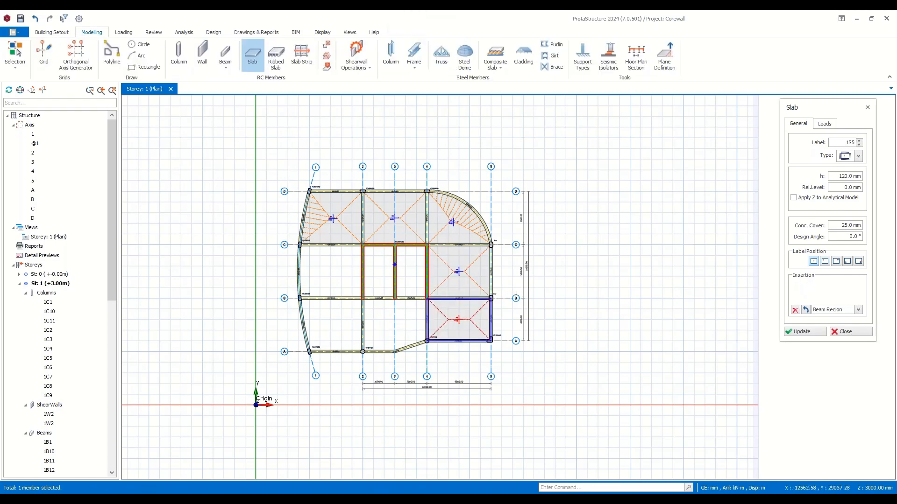
left_click(394, 323)
left_click(332, 323)
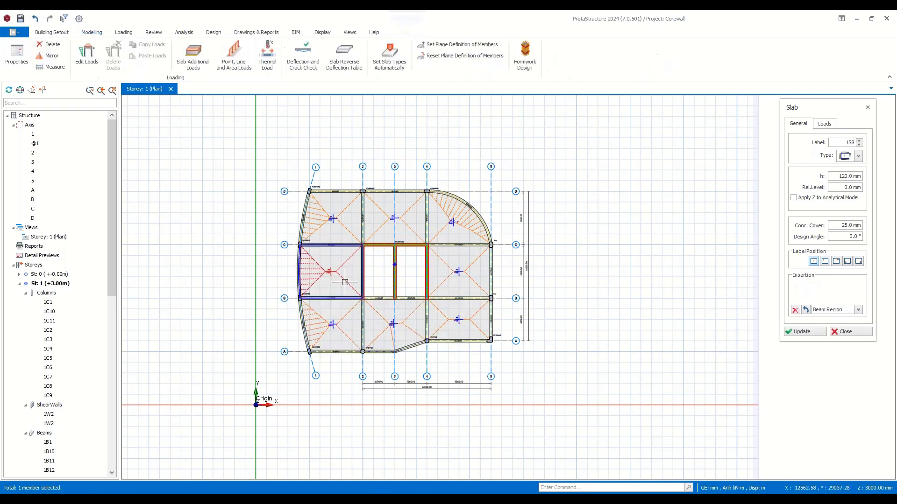
left_click(331, 272)
left_click(843, 331)
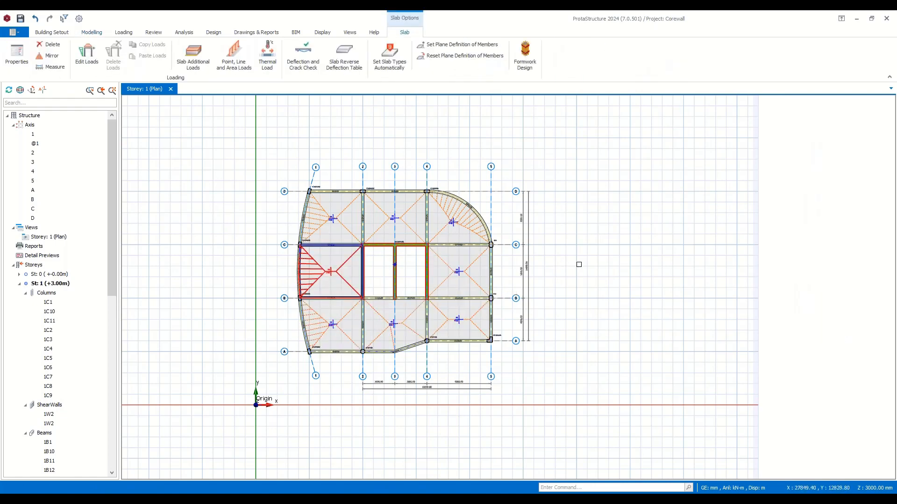
Open the storey 1 load editor and set up a frame wall load using 200 Brick Wall - Malaysia for load case G.
scroll(523, 275, "up", 4)
scroll(510, 273, "down", 3)
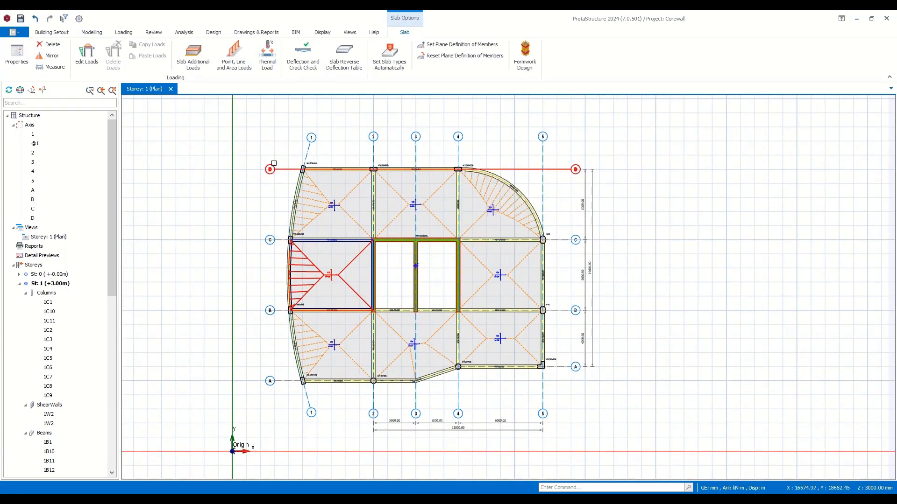
left_click(122, 34)
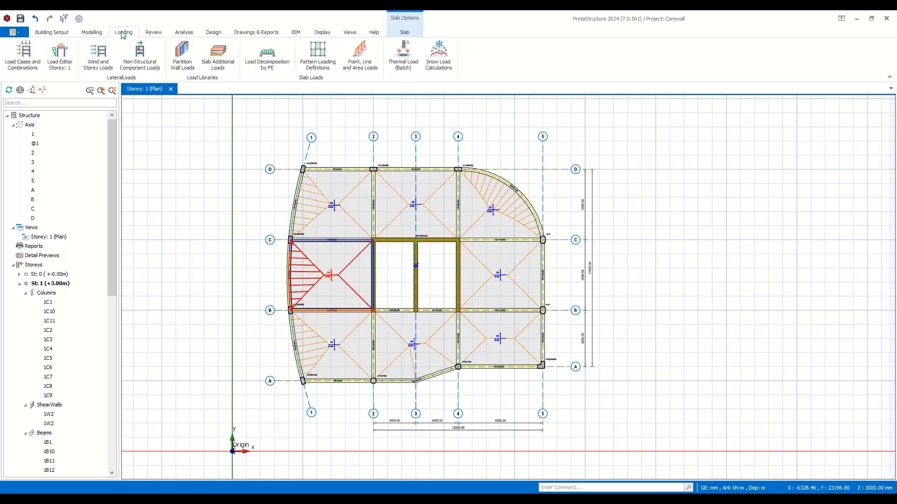
left_click(61, 68)
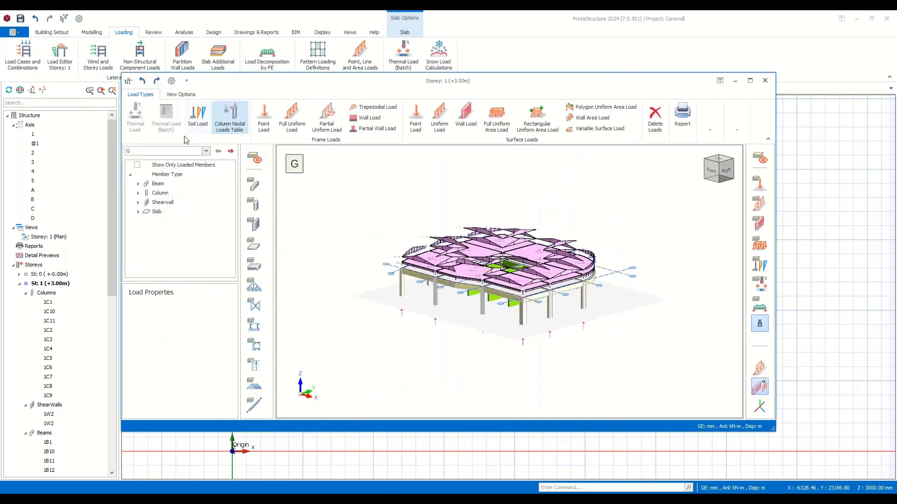
left_click(374, 118)
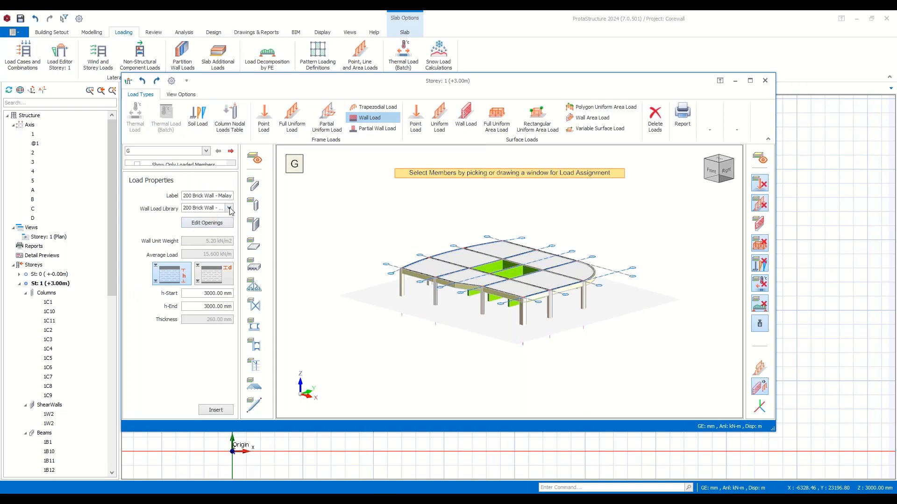
left_click(194, 209)
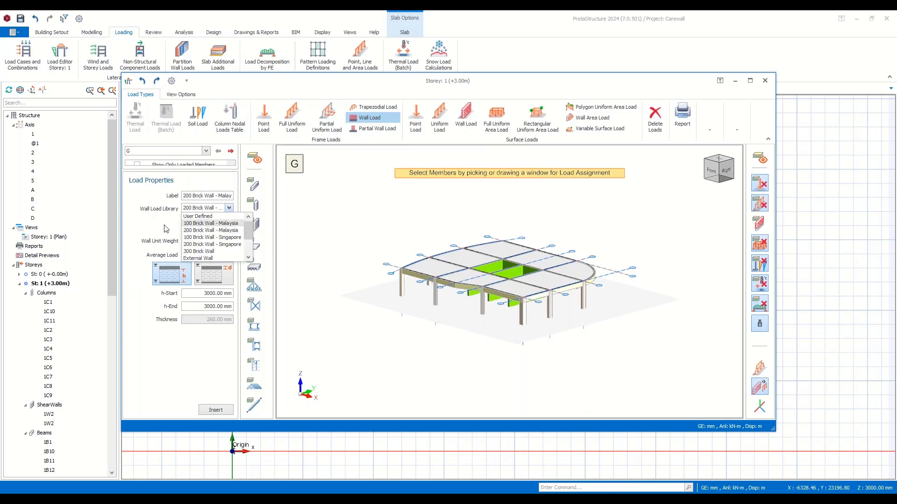
left_click(202, 231)
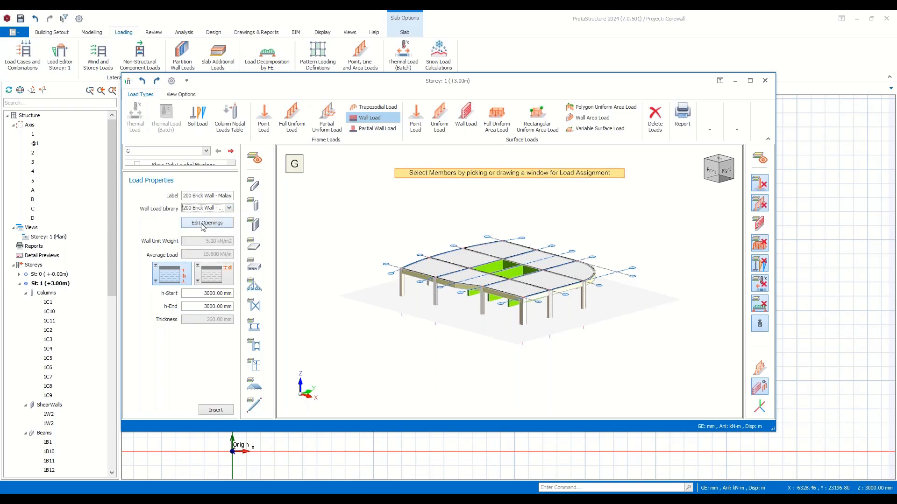
left_click(203, 224)
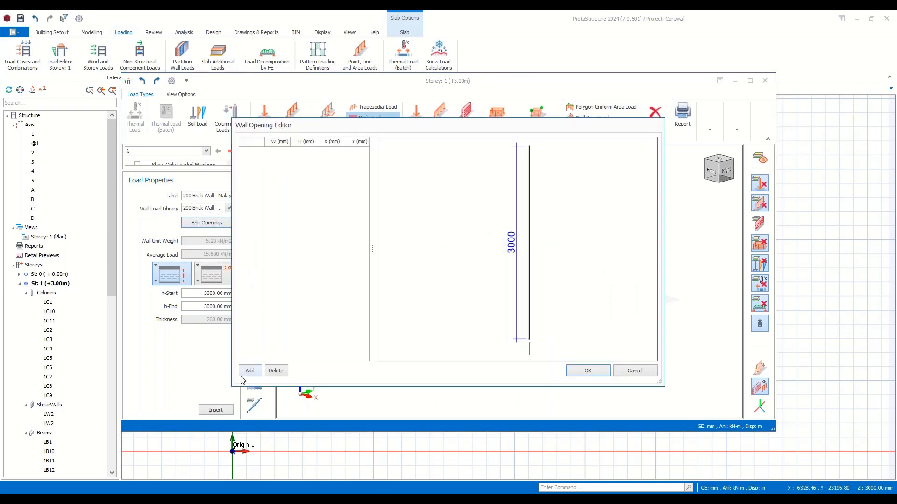
left_click(248, 372)
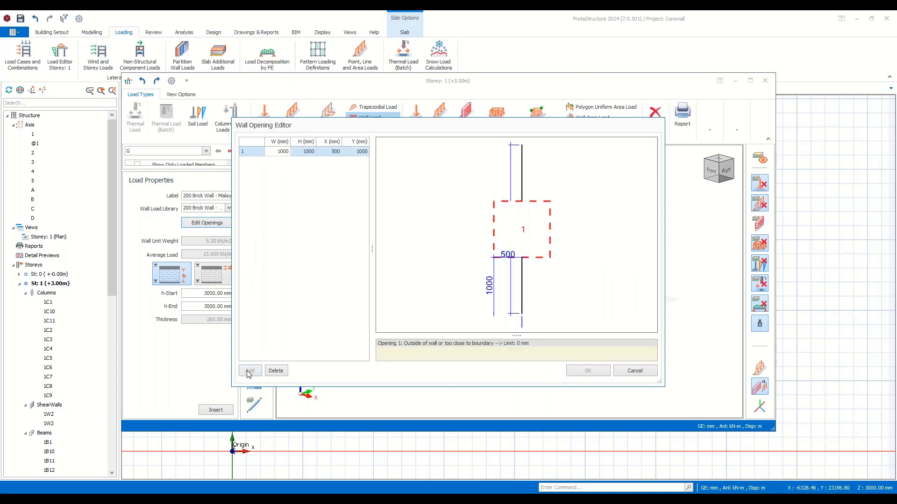
left_click(641, 368)
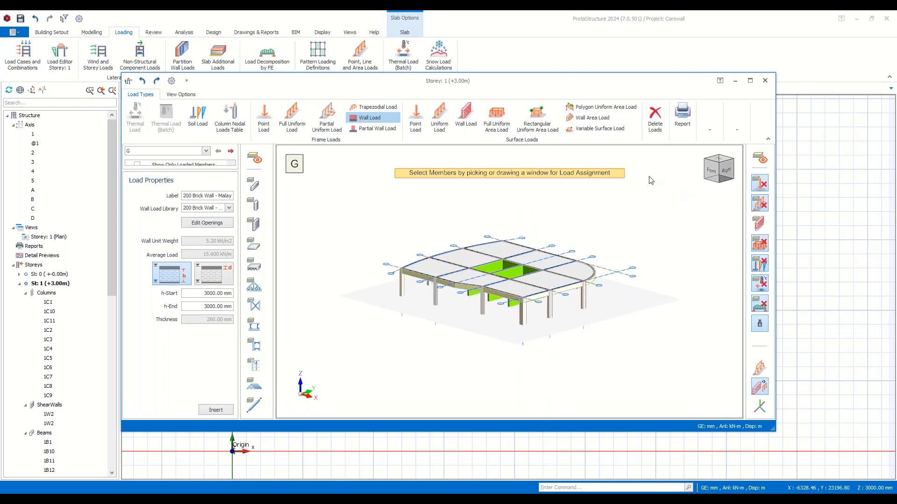
Assign the 3000 mm high brick wall load to all storey 1 beams and accept the load assignments.
left_click_drag(649, 176, 337, 361)
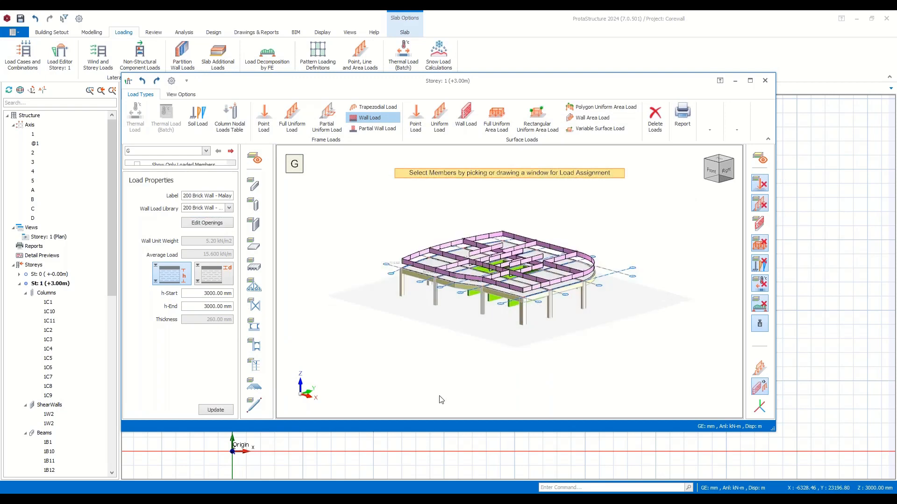
left_click(750, 80)
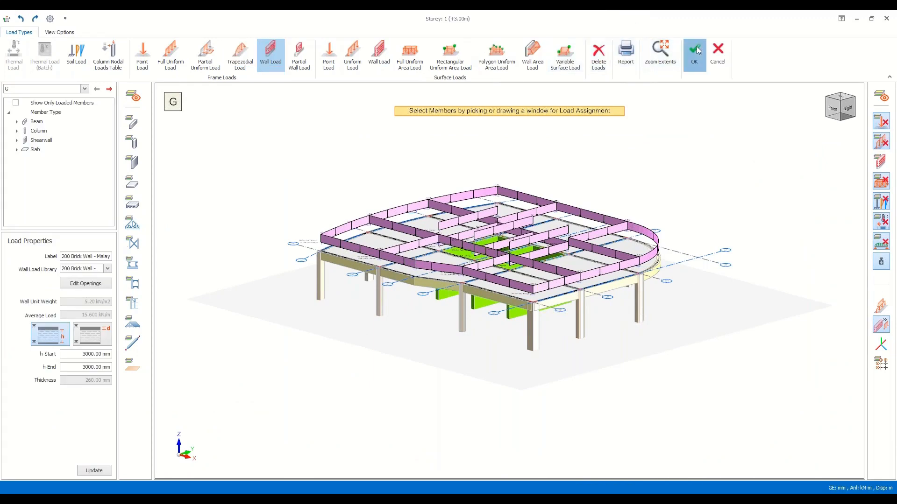
left_click(695, 70)
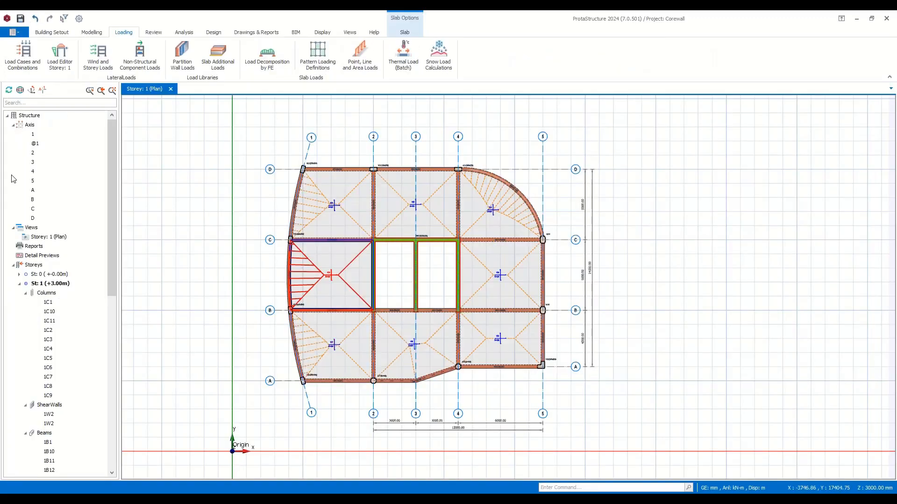
Open the 3D view of storey 1 and examine the wall loads on the beams from several angles.
left_click(31, 227)
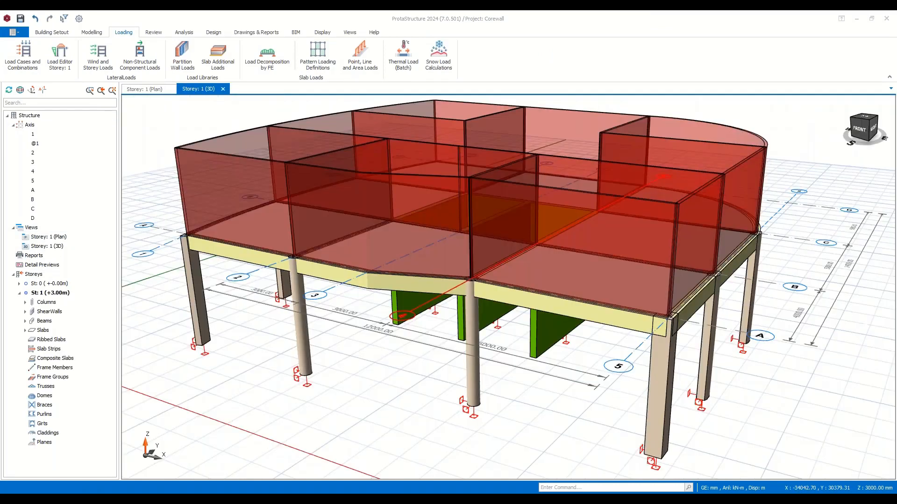
scroll(411, 301, "down", 3)
mouse_move(436, 298)
middle_mouse_down()
mouse_move(448, 302)
mouse_move(369, 263)
middle_mouse_up()
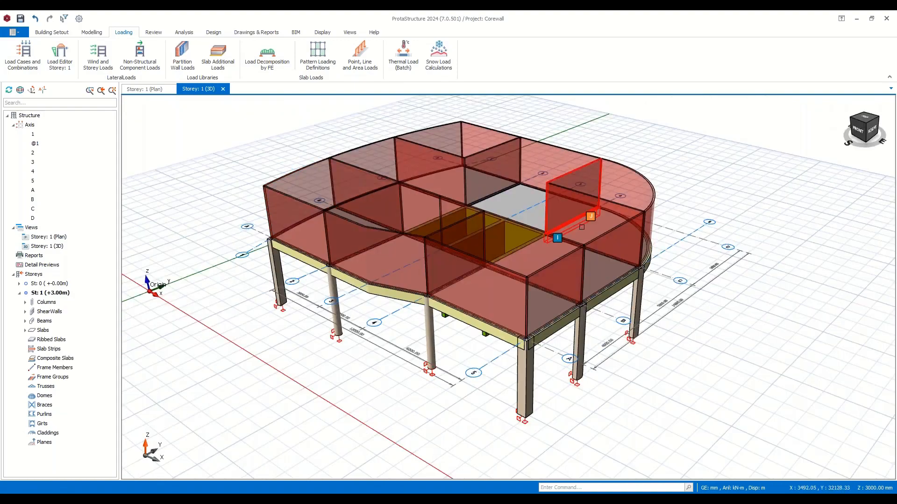
middle_click_drag(555, 277, 603, 261)
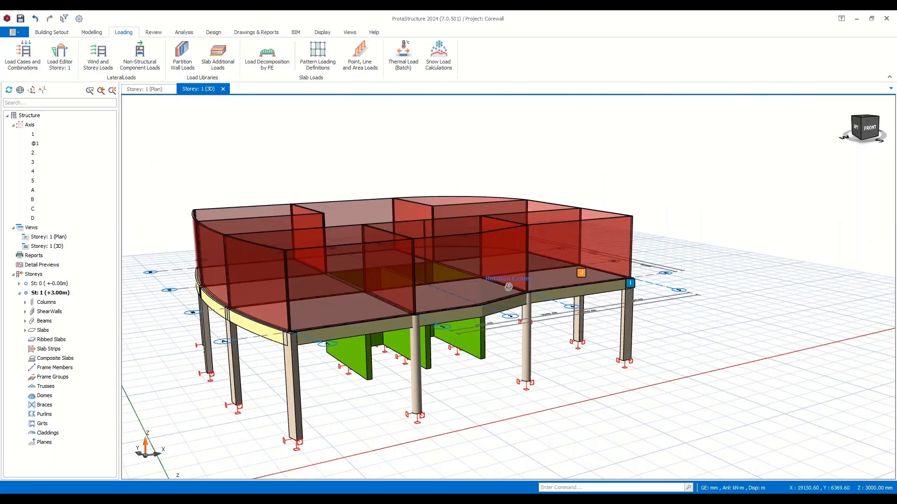
Insert storeys up to storey 3 at 3000 mm height, generating their members from the existing storey.
left_click(45, 33)
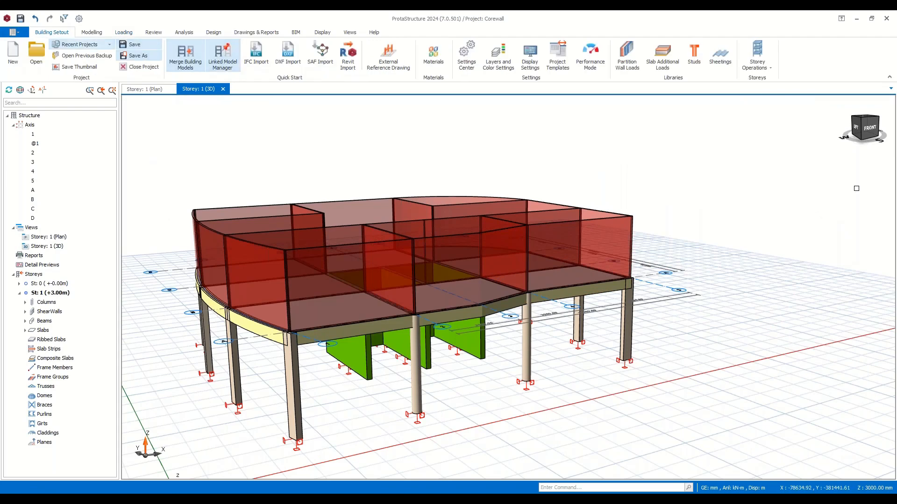
left_click(757, 56)
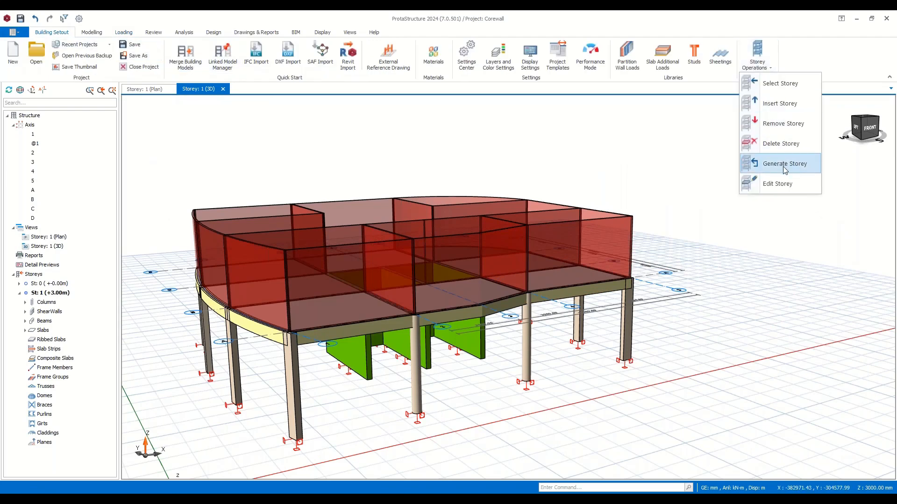
left_click(778, 105)
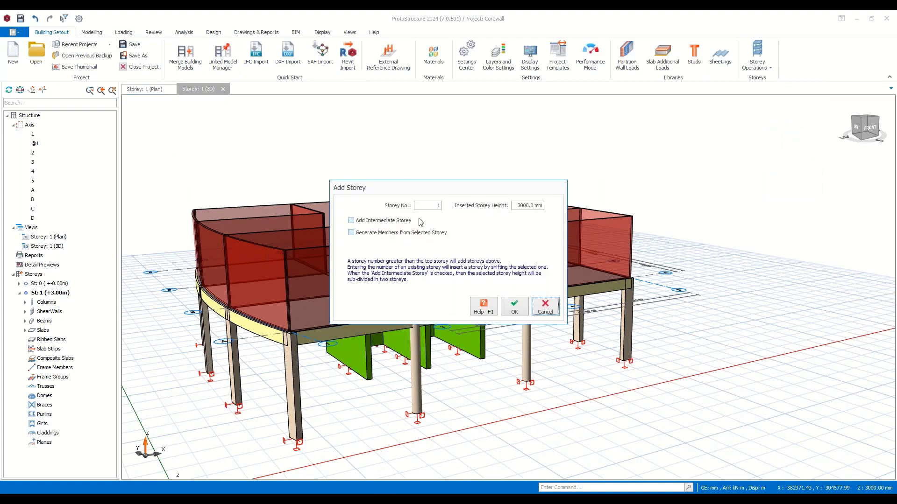
double_click(427, 206)
left_click(403, 234)
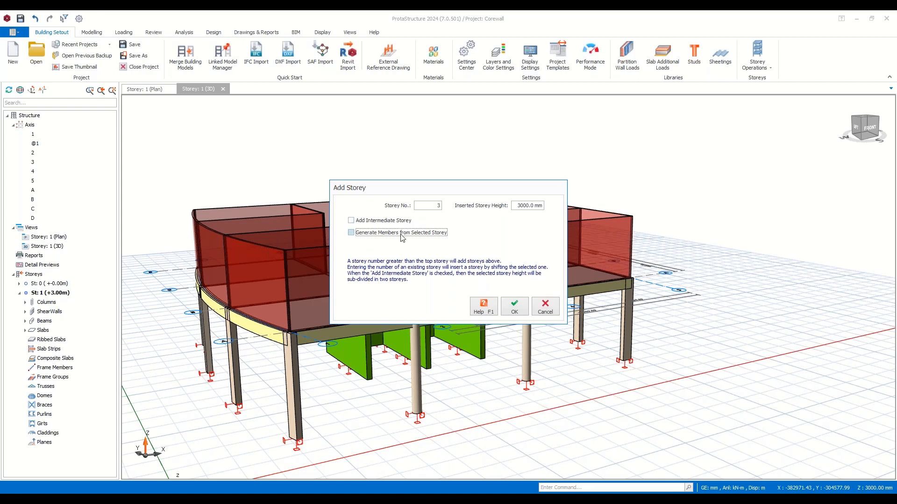
left_click(520, 308)
left_click(500, 297)
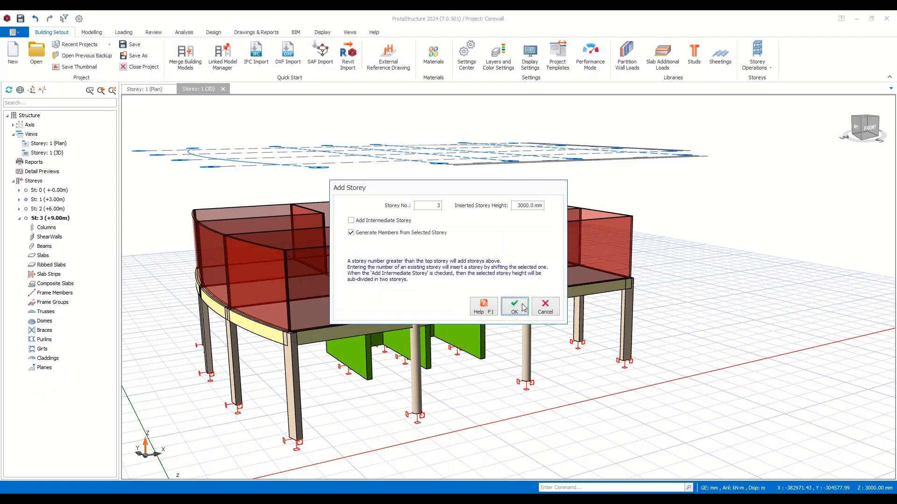
left_click(553, 310)
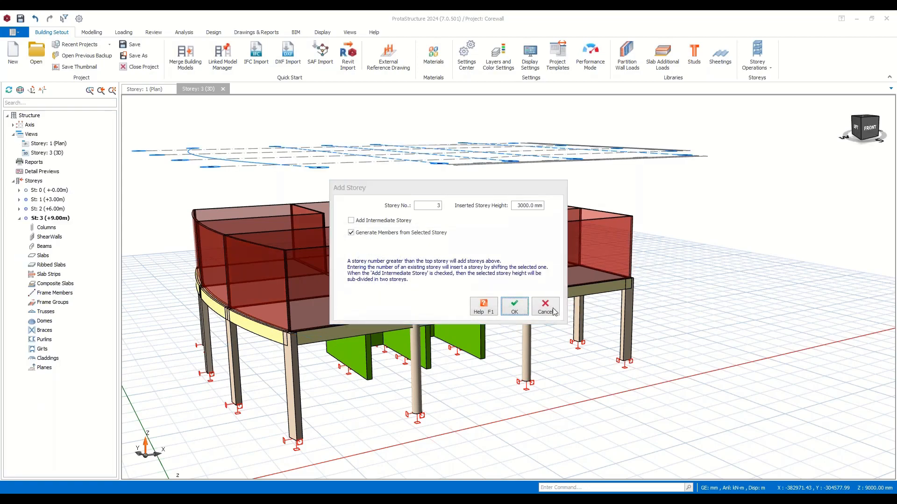
Select all storey 3 beams and slabs and delete their assigned loads, including the roof-level wall loads.
scroll(522, 366, "down", 3)
middle_click_drag(522, 366, 505, 358, "shift")
left_click_drag(232, 132, 656, 241)
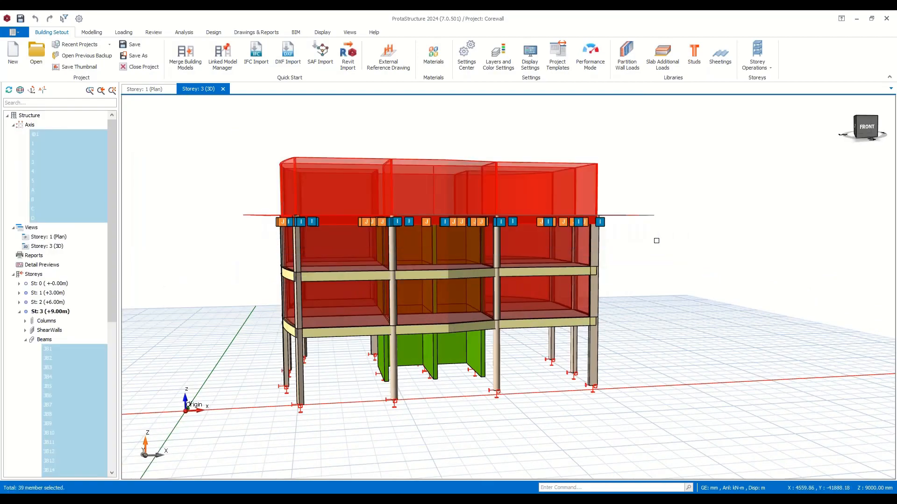
left_click(479, 359)
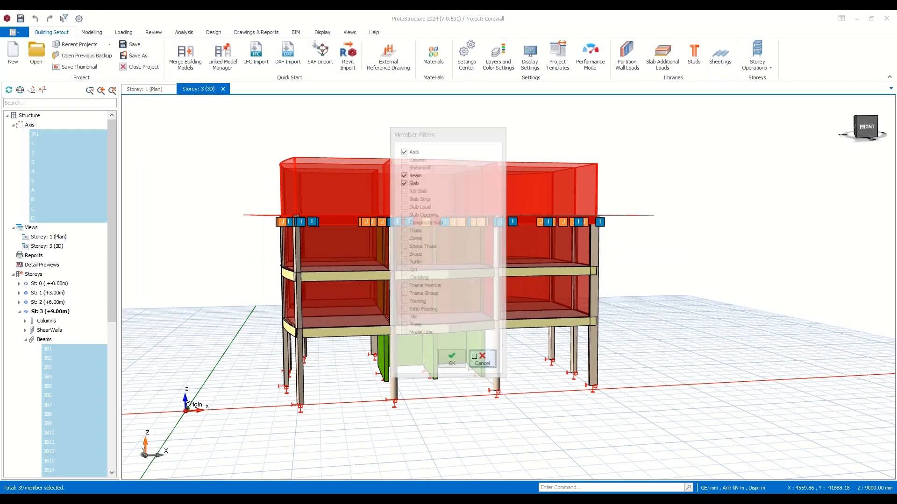
right_click(665, 165)
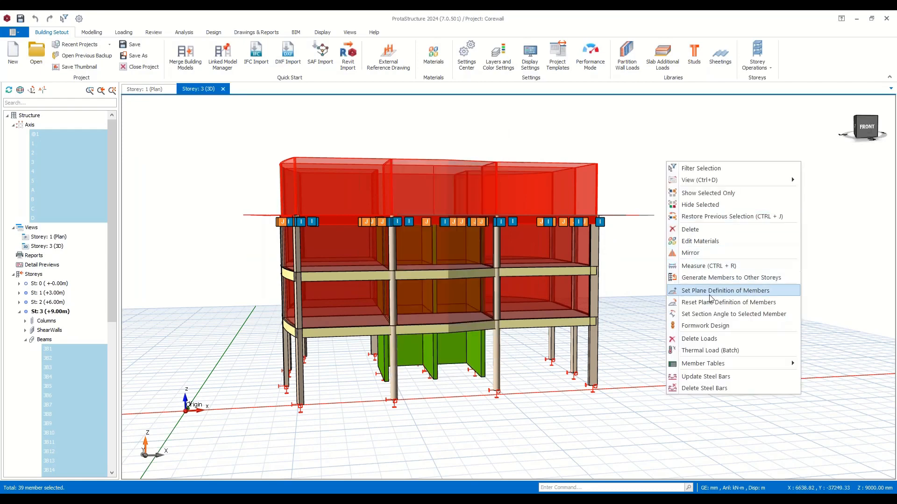
left_click(705, 339)
left_click(516, 328)
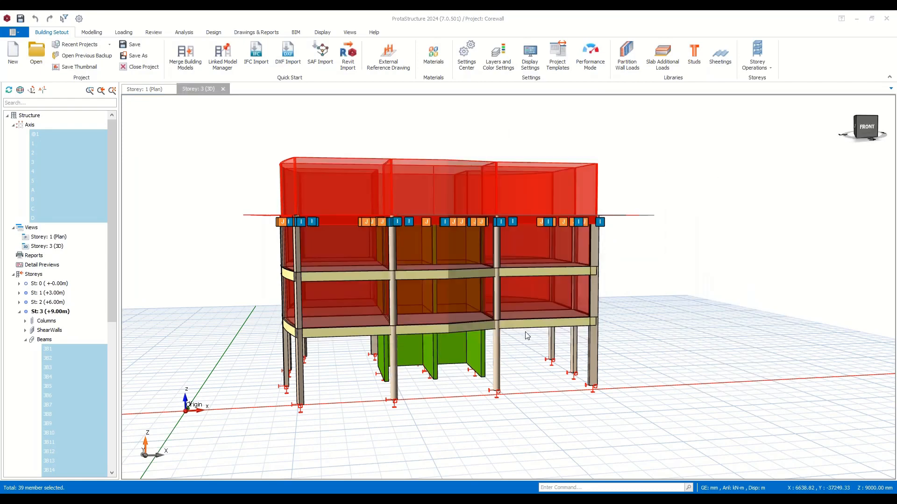
middle_click_drag(640, 298, 589, 314)
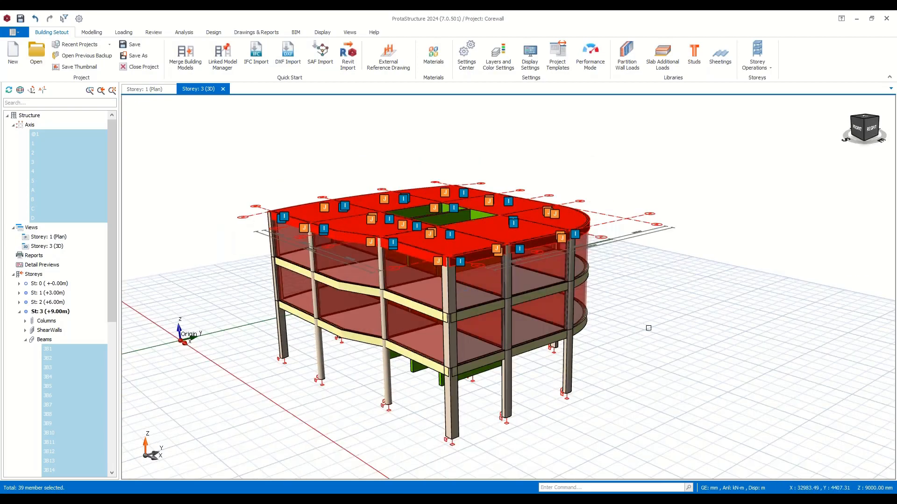
key("Escape")
Insert 120 mm thick slabs by beam region over the two core wall openings on storey 3.
middle_click_drag(623, 358, 664, 421)
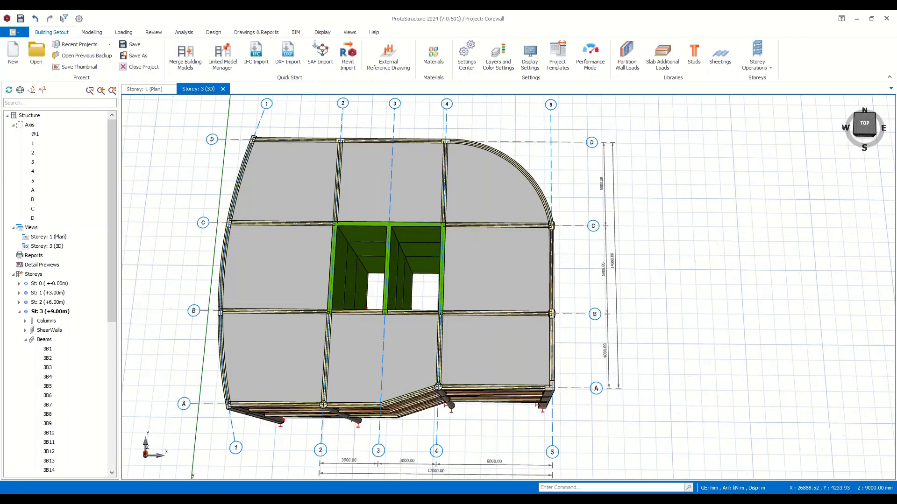
right_click(492, 280)
key("Escape")
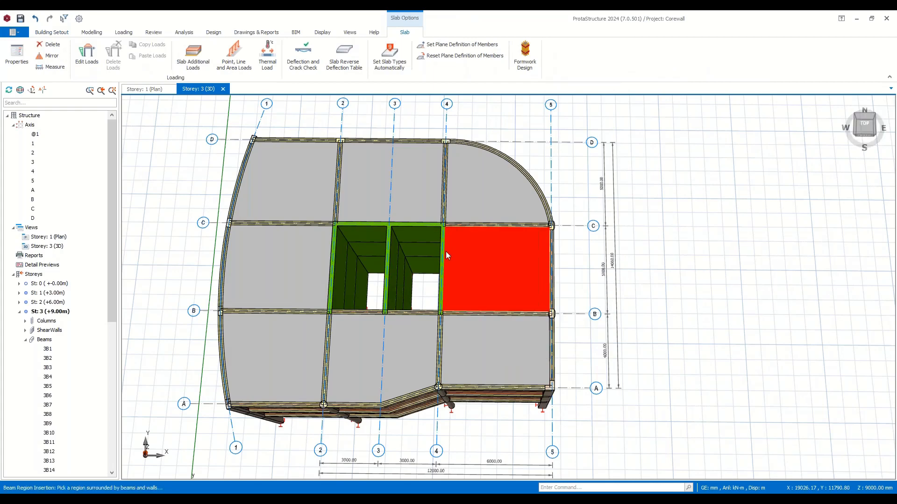
left_click(425, 282)
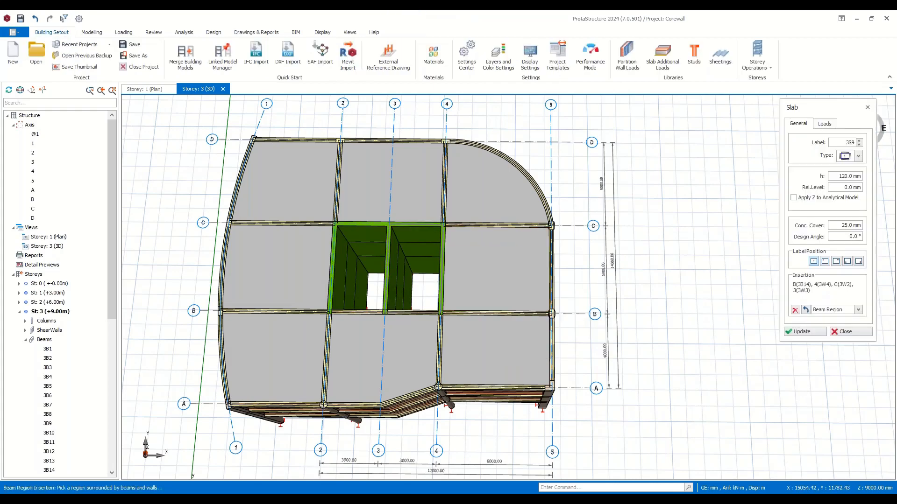
left_click(374, 283)
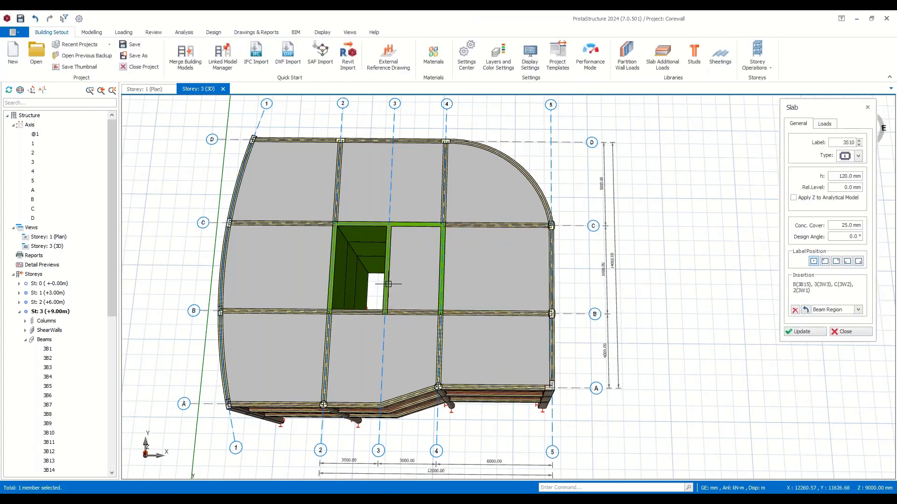
left_click(862, 333)
key("Escape")
middle_click_drag(663, 360, 698, 304)
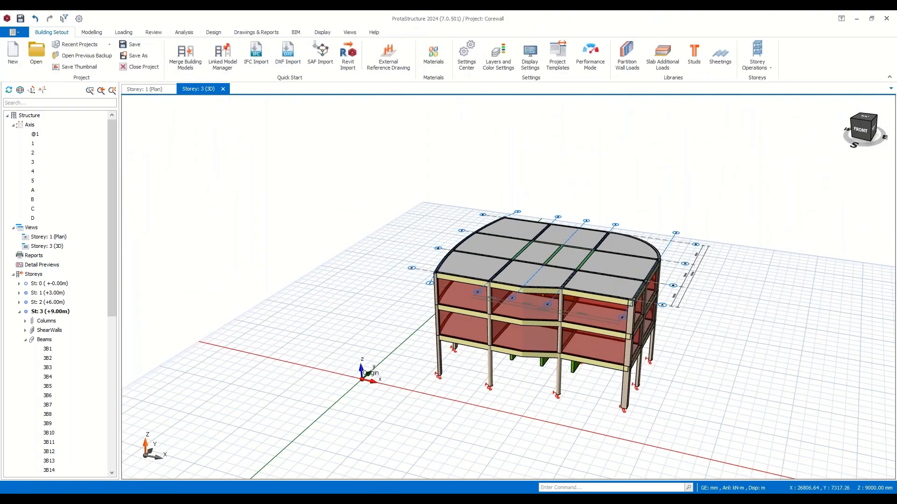
right_click(697, 304)
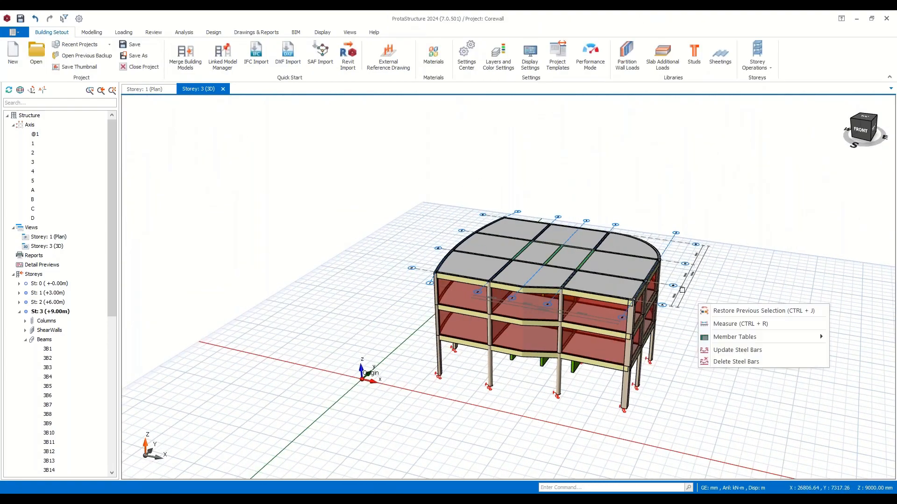
Open the storey editor and set the heights of storeys 1 and 2 to 3500 mm.
left_click(761, 70)
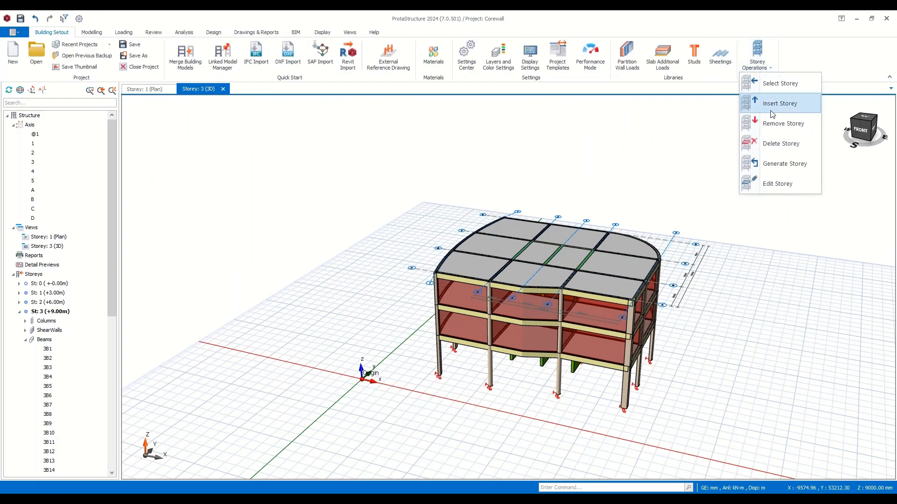
left_click(776, 185)
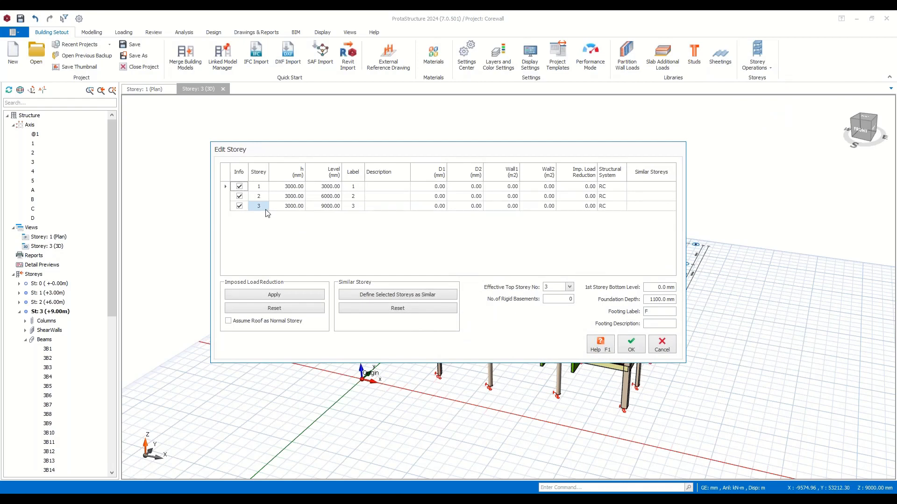
left_click(295, 188)
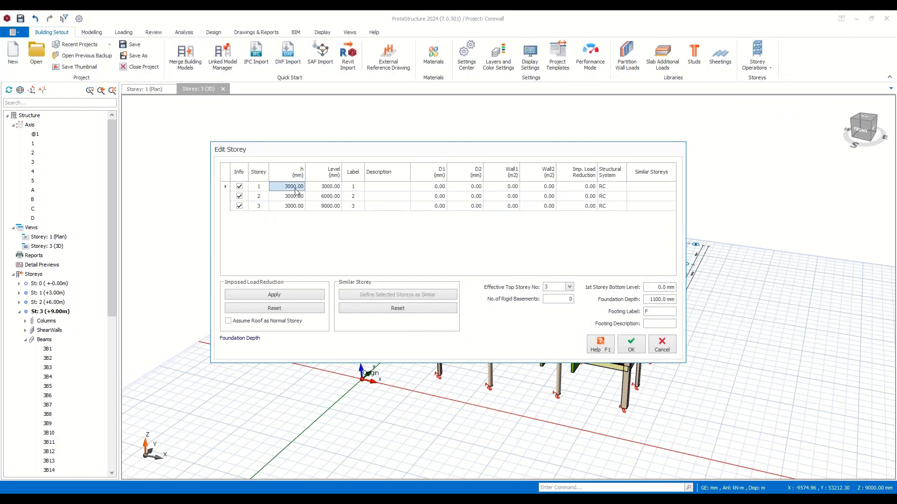
type("350")
left_click(294, 198)
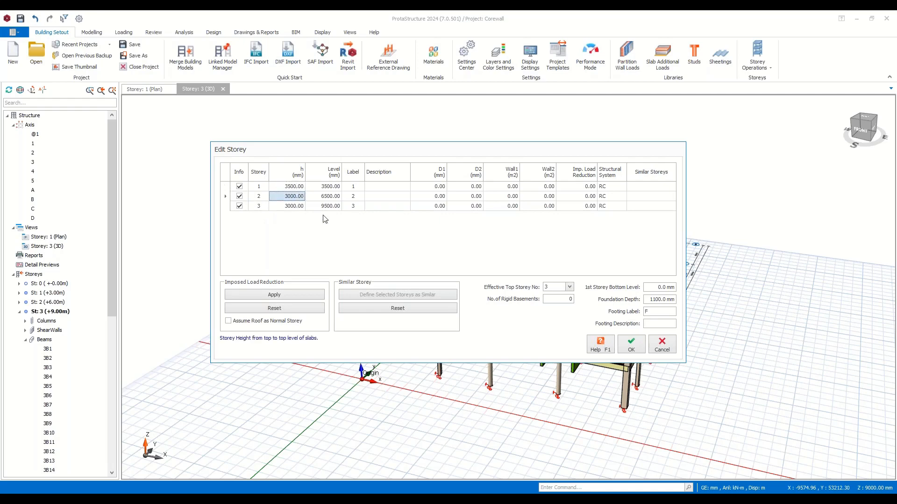
type("3")
Set the foundation depth to 500 mm and the first storey bottom level to -500 mm.
left_click(655, 311)
left_click(646, 300)
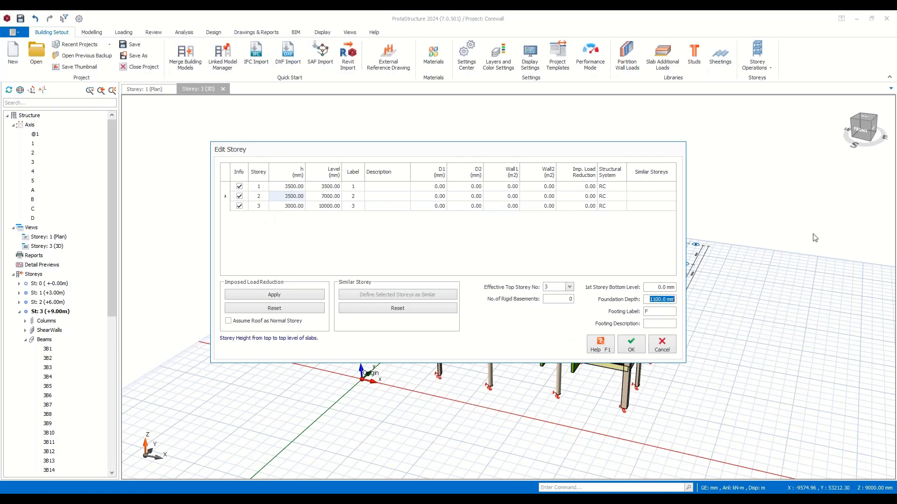
type("50")
left_click_drag(651, 301, 724, 304)
left_click(655, 289)
Define storeys 1 and 2 as similar with storey 1 as the source, and accept the storey changes.
left_click_drag(260, 190, 259, 198)
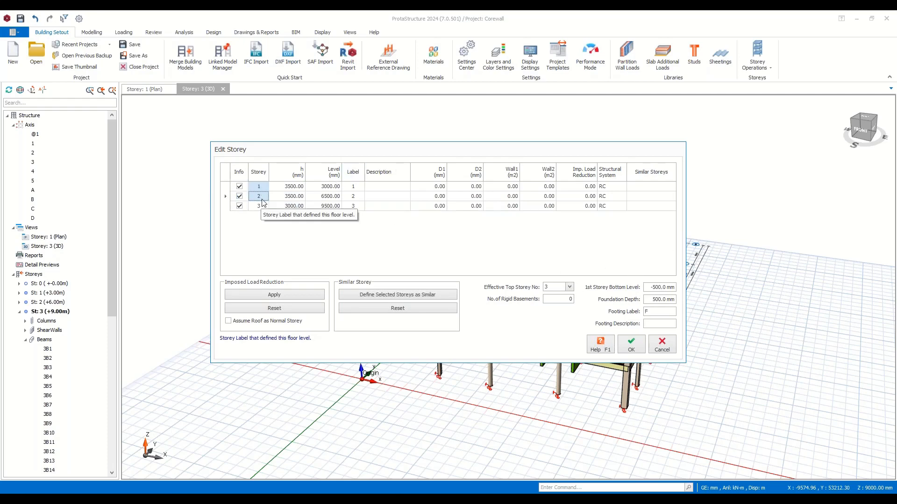
left_click(373, 295)
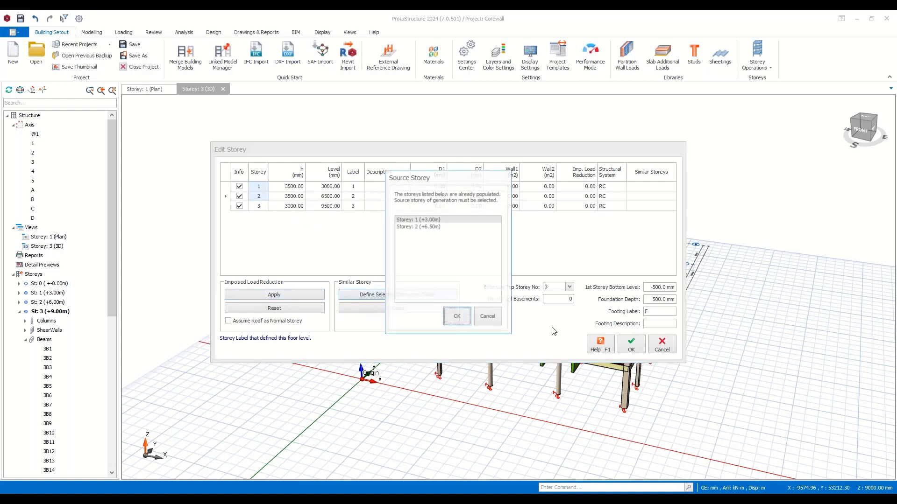
left_click(457, 317)
left_click(630, 345)
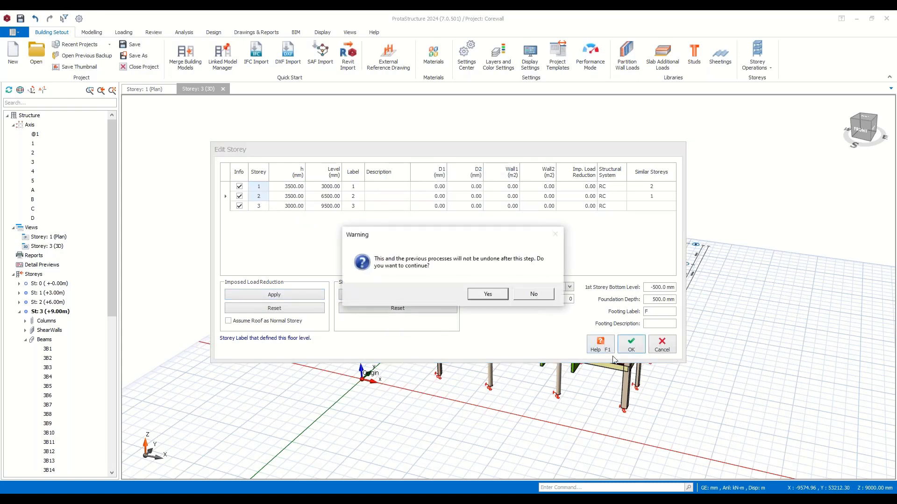
left_click(498, 301)
left_click(488, 301)
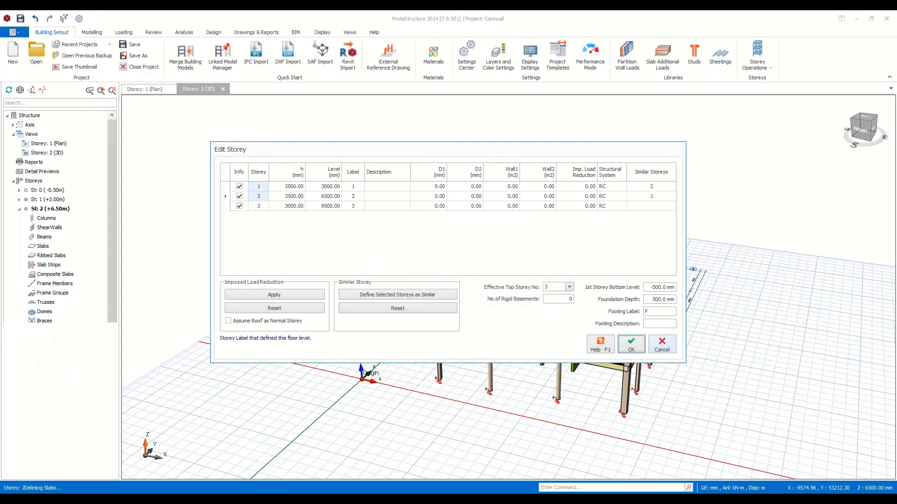
left_click(662, 345)
Try deleting the circular column 1C8 on storey 1 and undo the deletion.
scroll(659, 374, "up", 5)
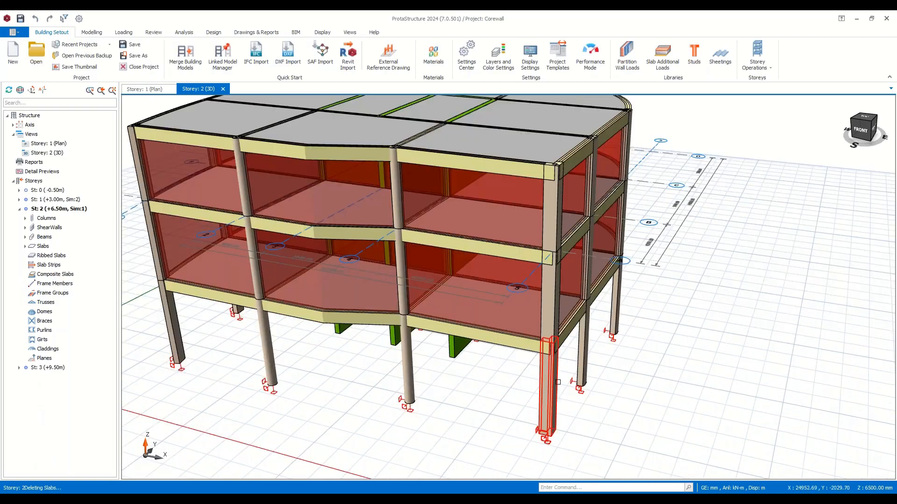
left_click(558, 382)
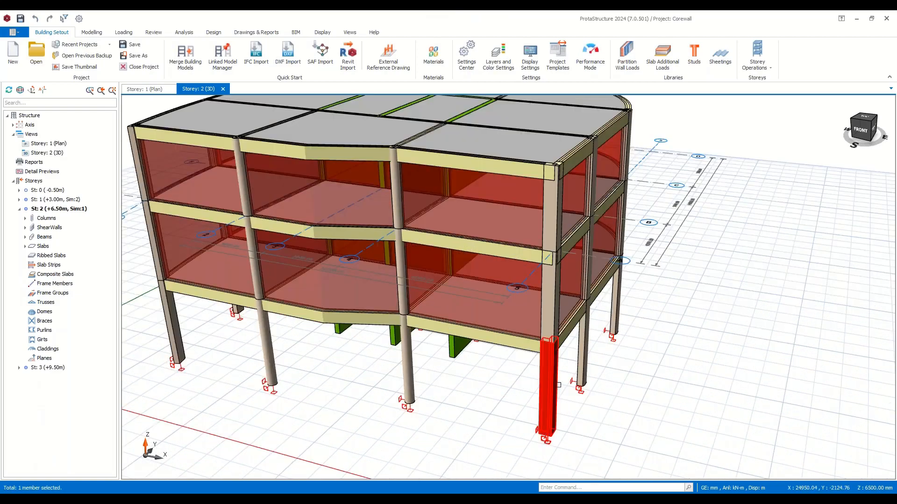
left_click(566, 401)
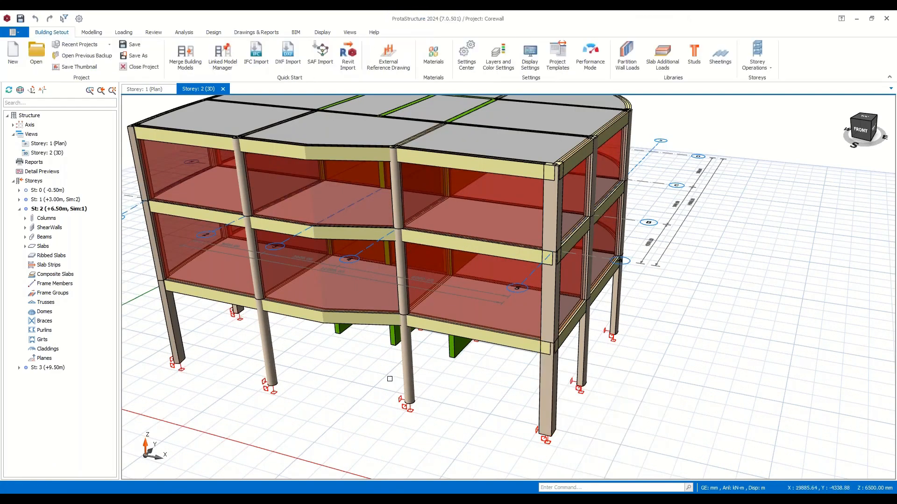
left_click(407, 369)
key("Delete")
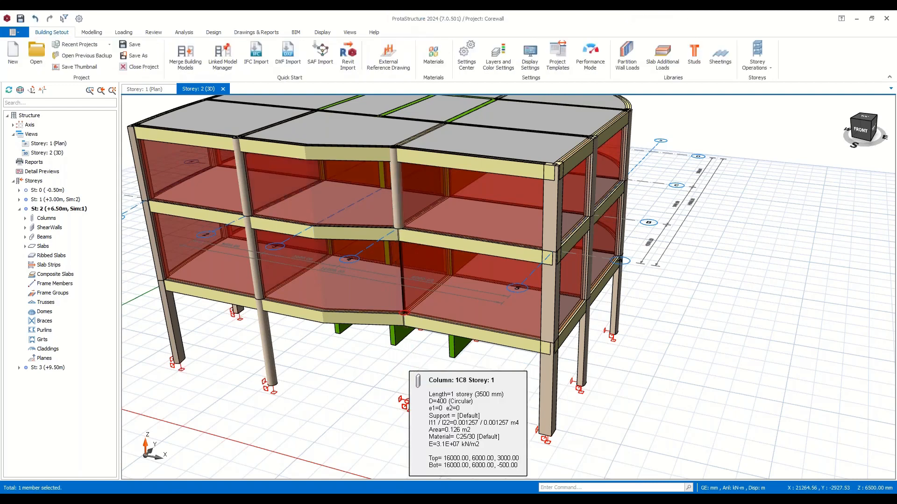
key("ctrl+z")
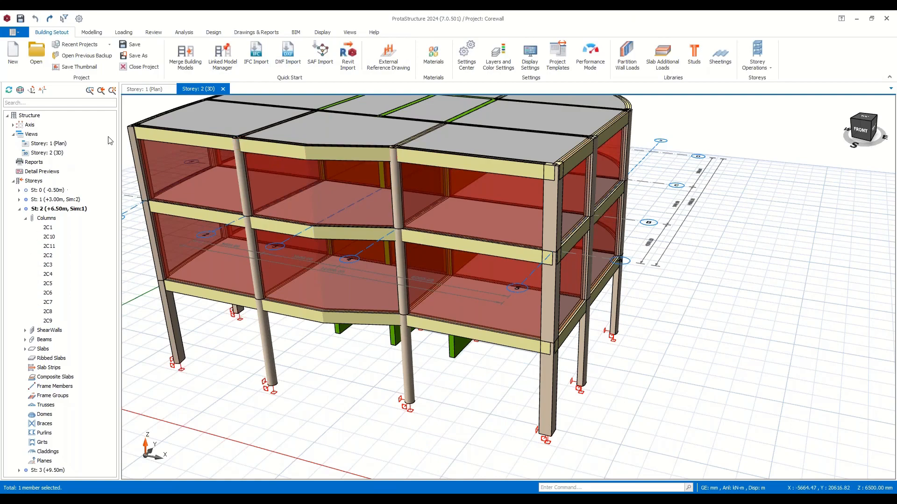
Open the storey 1 plan and set up a new 120 mm slab of the cantilever type from slab 1S2.
left_click(156, 89)
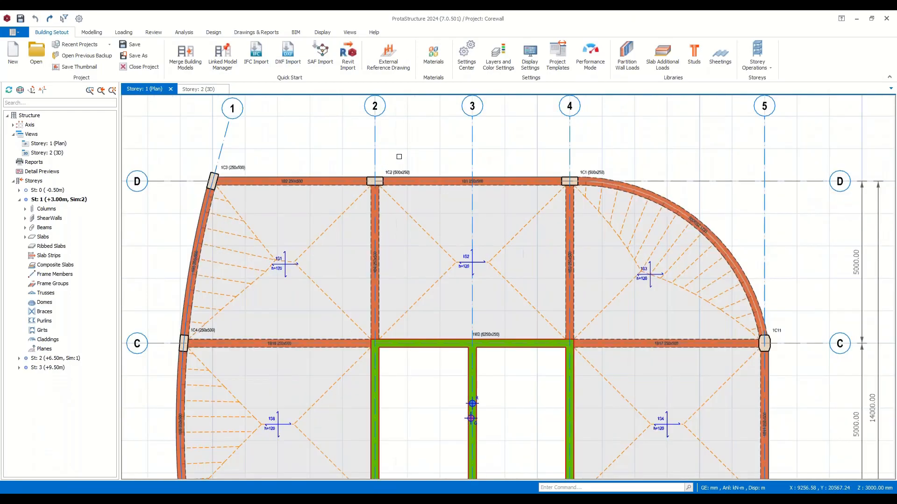
scroll(486, 240, "up", 2)
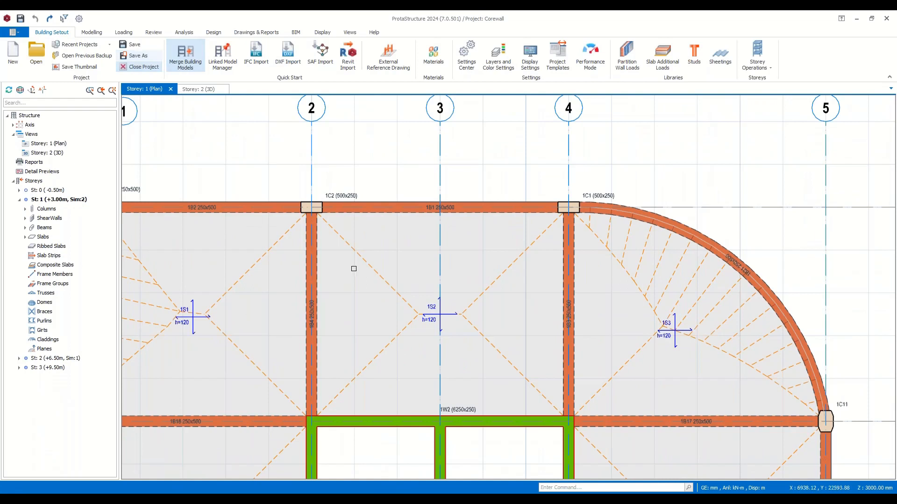
left_click(355, 252)
right_click(354, 250)
left_click(382, 293)
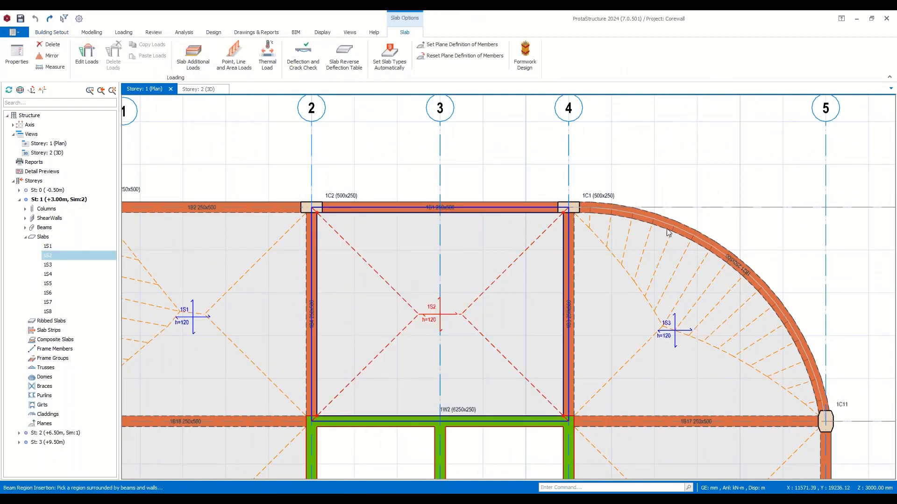
left_click(858, 155)
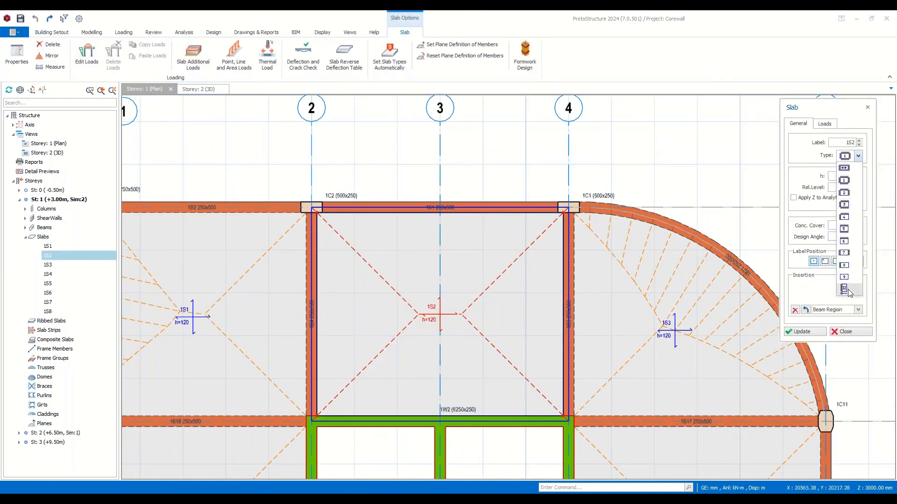
left_click(844, 289)
left_click_drag(841, 237, 864, 241)
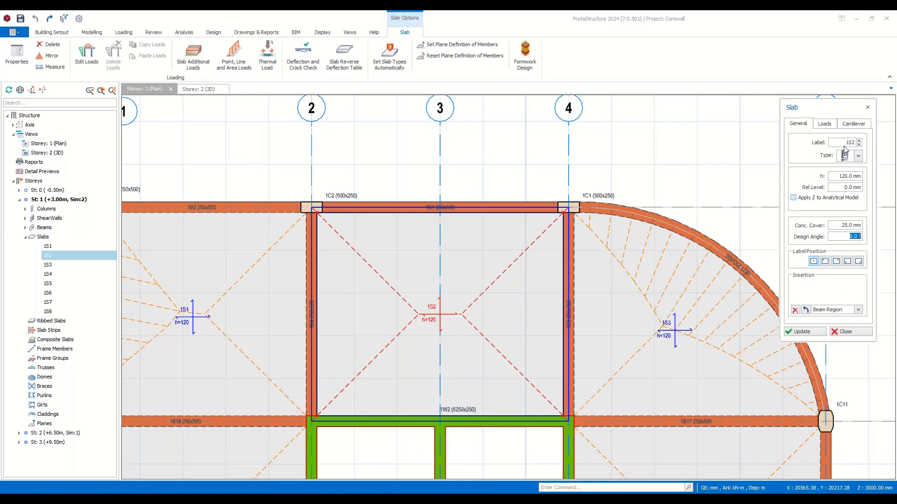
Set the cantilever length to 800 mm and insert the slab from column 1C1 to 1C2, outside the axis D beam.
left_click(858, 124)
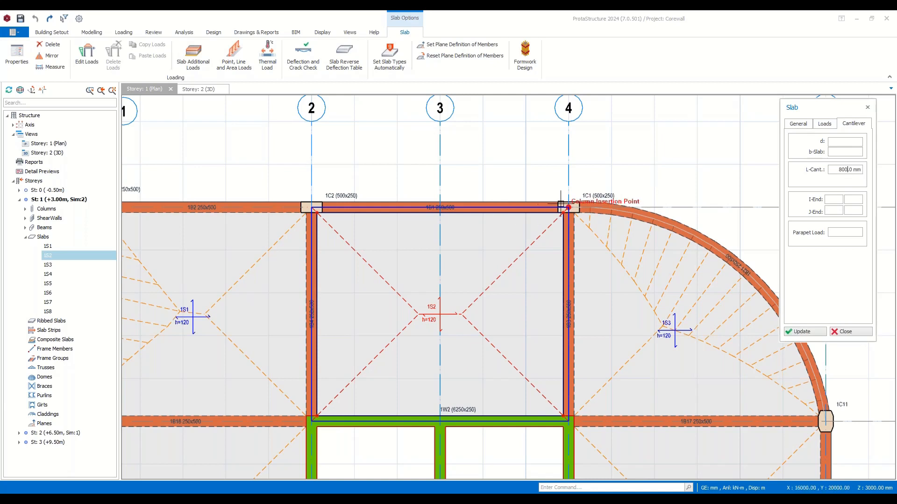
left_click(317, 205)
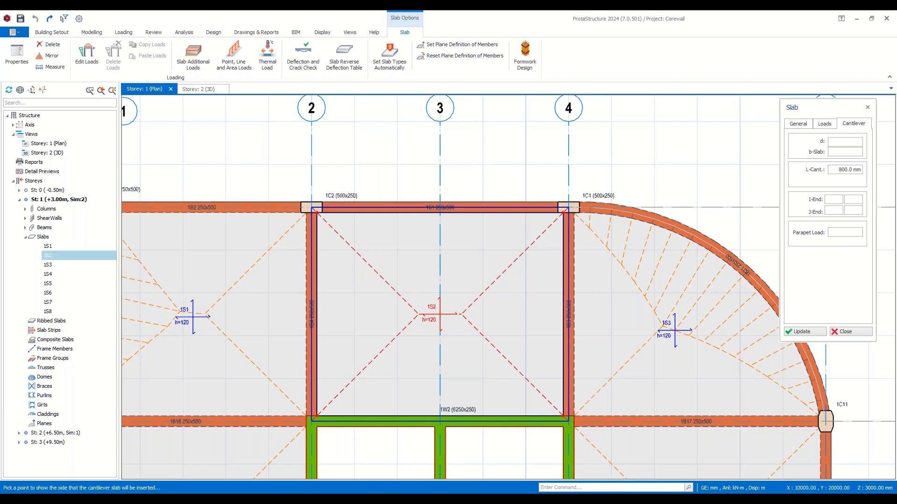
left_click(351, 172)
scroll(430, 175, "down", 5)
scroll(432, 168, "down", 1)
scroll(517, 275, "up", 2)
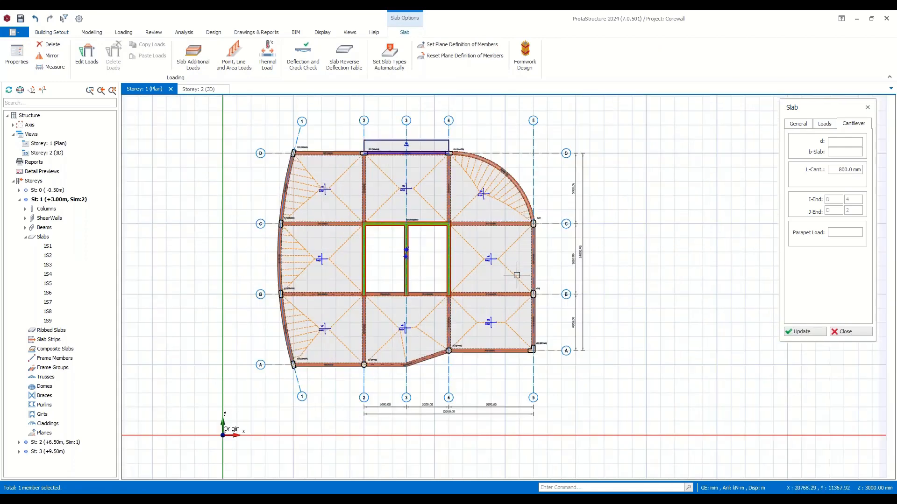
middle_click_drag(601, 348, 577, 307)
left_click(866, 333)
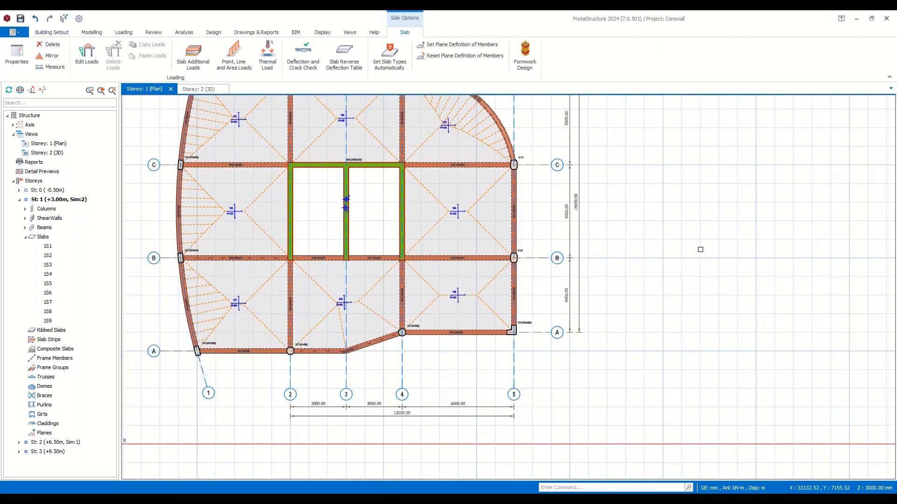
middle_click_drag(524, 223, 525, 301)
scroll(525, 433, "up", 3)
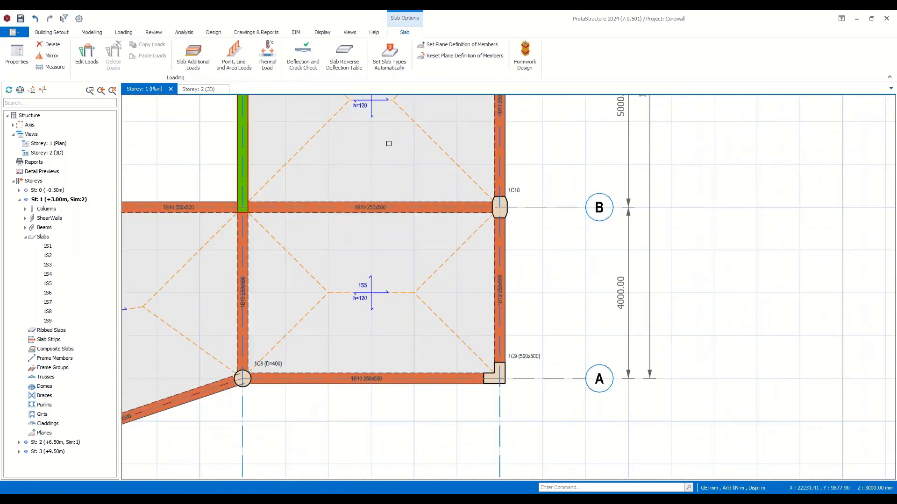
Start a polyline at column 1C10, running 1000 mm outward and towards axis A, 1000 mm parallel to beam 1B12, and slightly outward again.
left_click(94, 33)
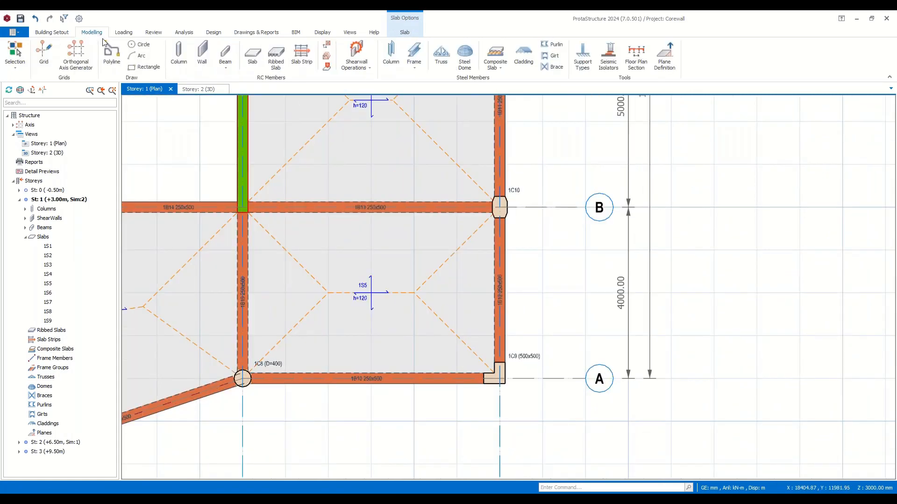
left_click(112, 47)
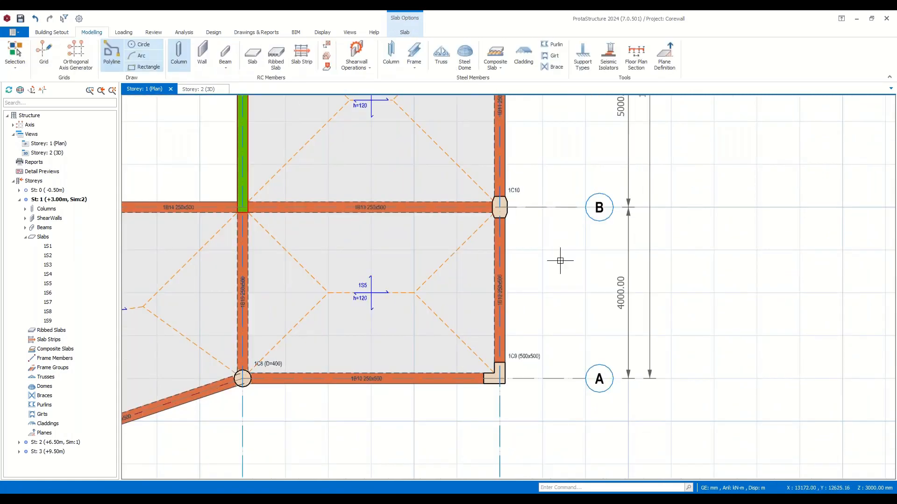
left_click(499, 205)
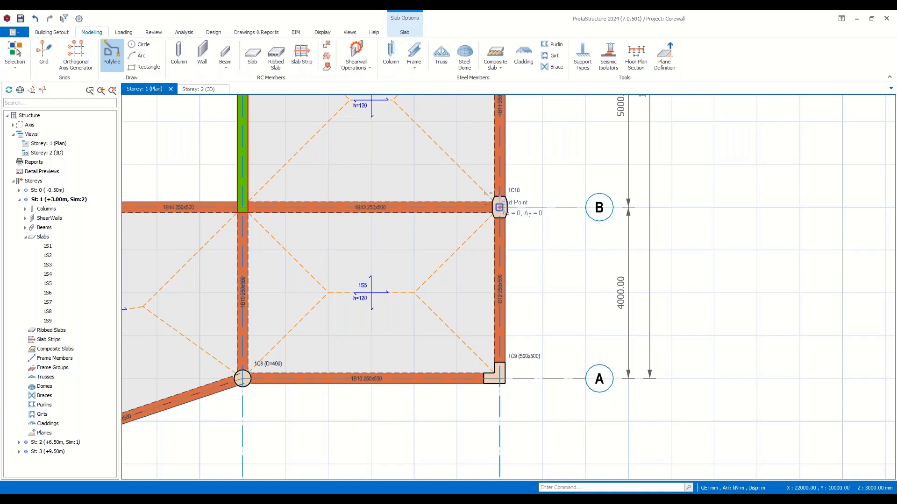
left_click(542, 250)
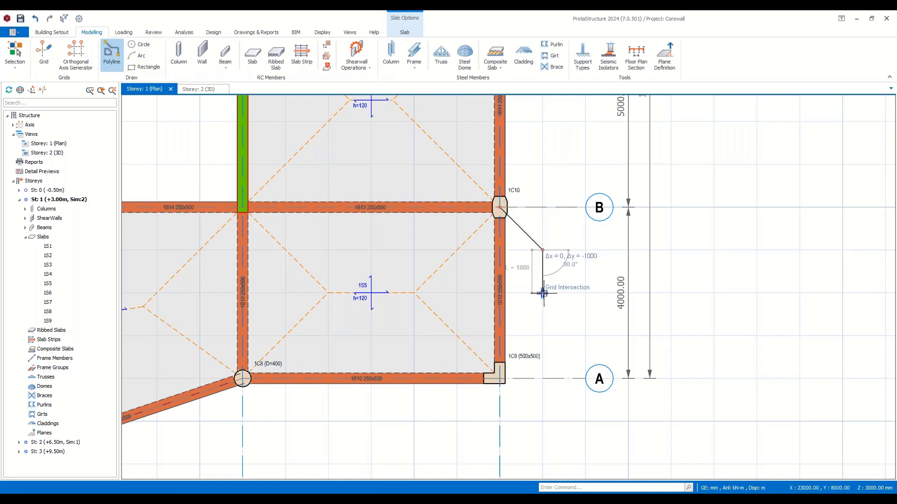
left_click(542, 292)
left_click(550, 316)
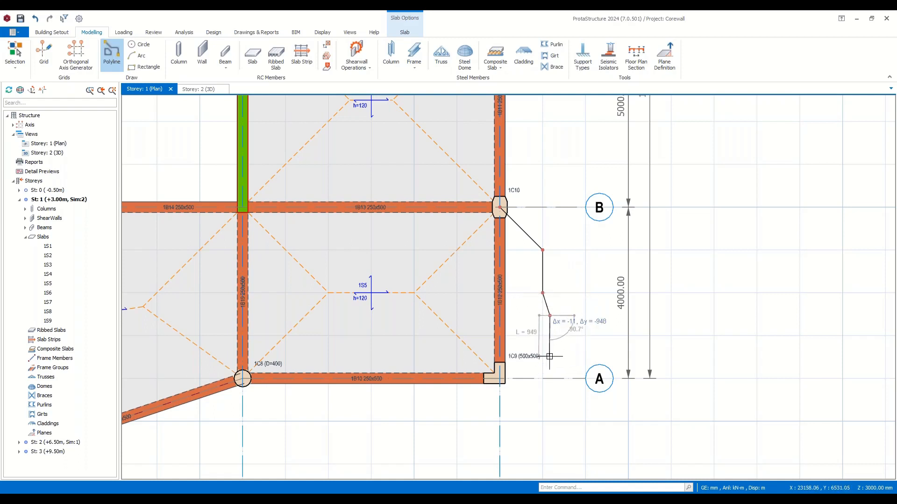
scroll(514, 355, "up", 5)
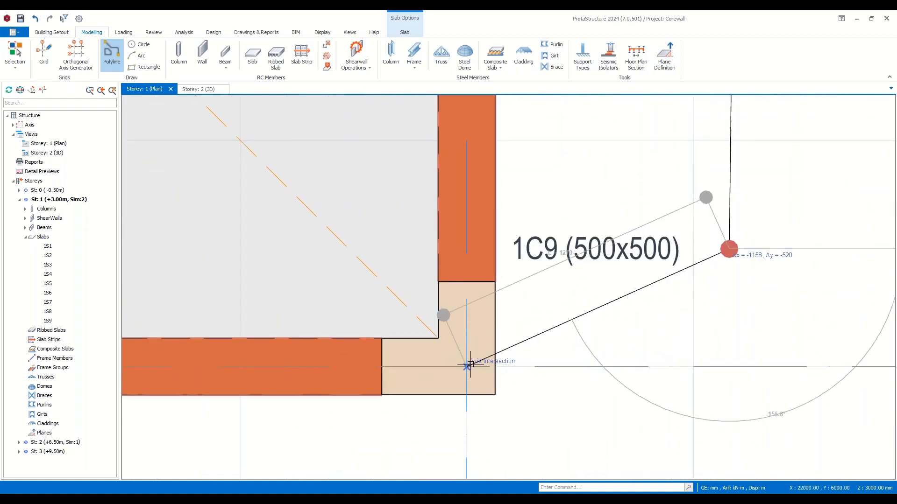
Try continuing the polyline with an arc segment and switch back to straight segments.
right_click(567, 315)
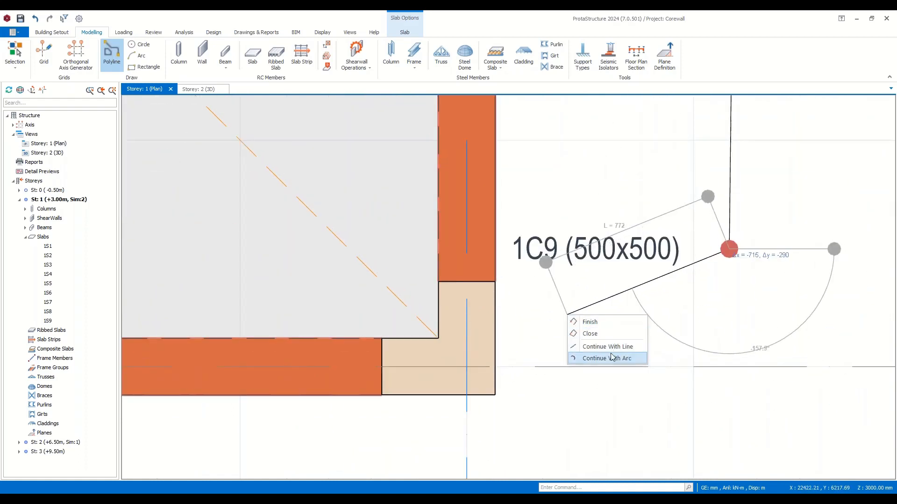
left_click(607, 358)
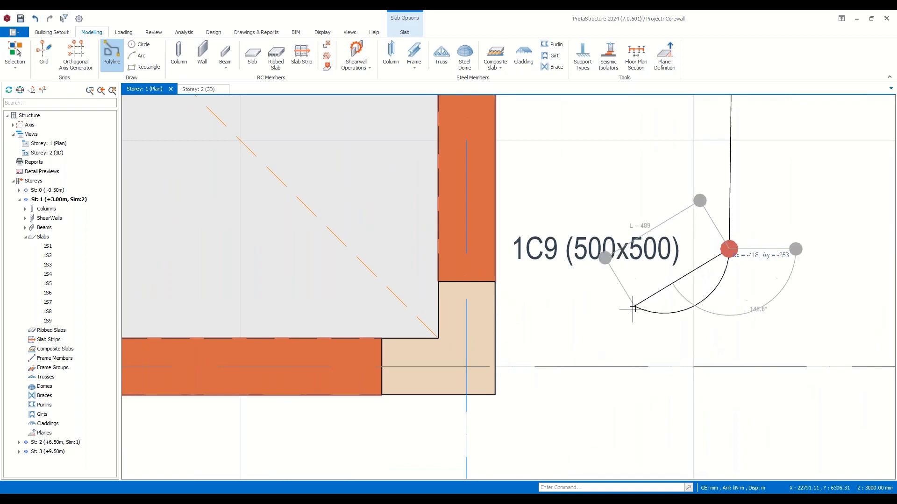
right_click(630, 313)
left_click(655, 348)
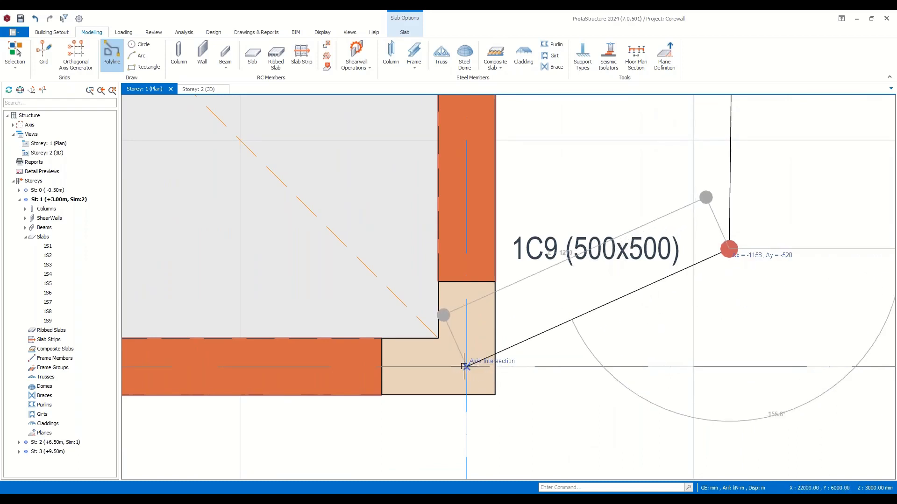
End the polyline at the axis intersection in column 1C9 and finish it.
left_click(466, 367)
right_click(622, 319)
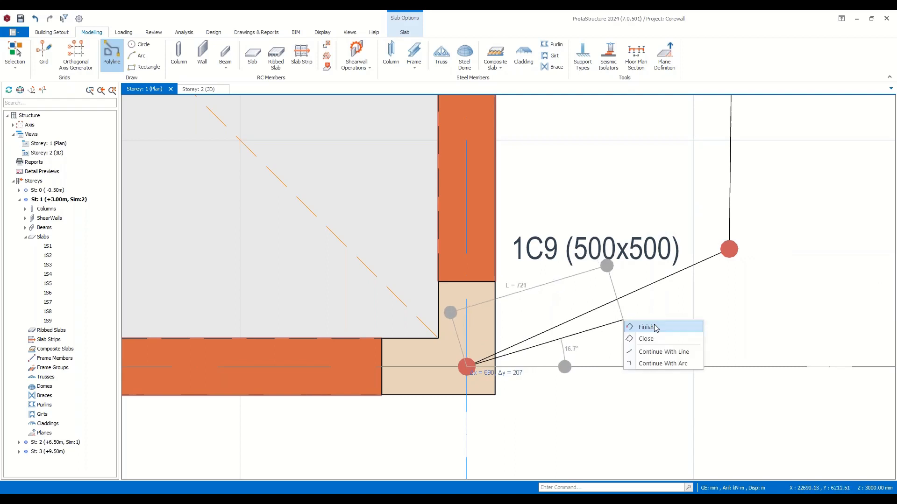
left_click(650, 324)
Insert a 120 mm beam-region slab between beam 1B12 and the polyline, starting from the properties of slab 1S5.
scroll(654, 327, "down", 5)
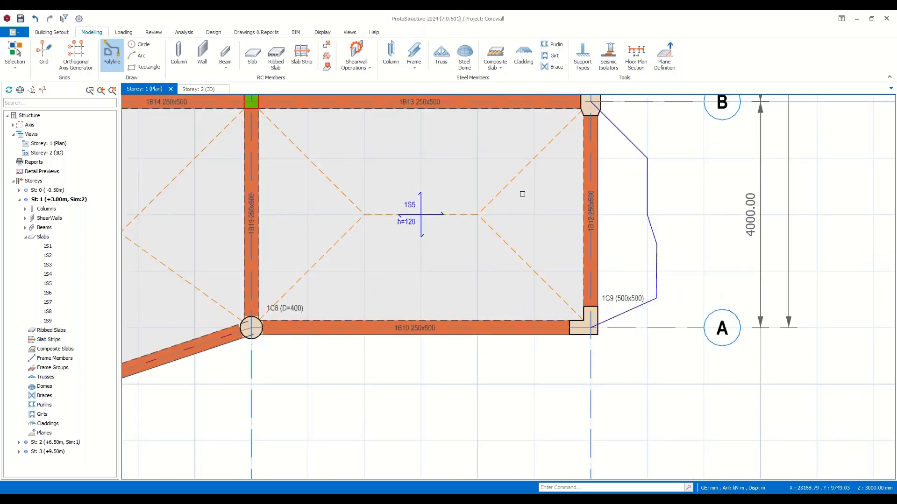
right_click(497, 196)
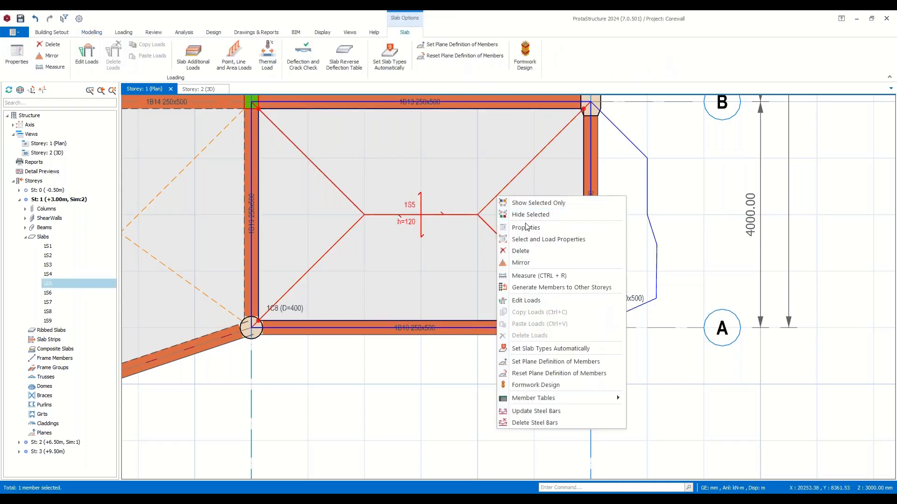
left_click(526, 226)
left_click(626, 280)
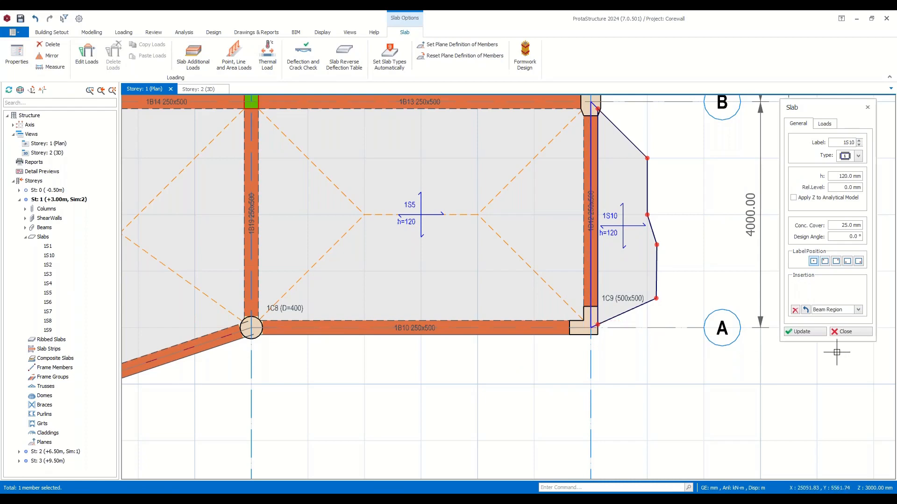
left_click(863, 331)
Inspect the new cantilever slabs in the storey 2 3D view and return to the storey 1 plan.
scroll(694, 297, "down", 2)
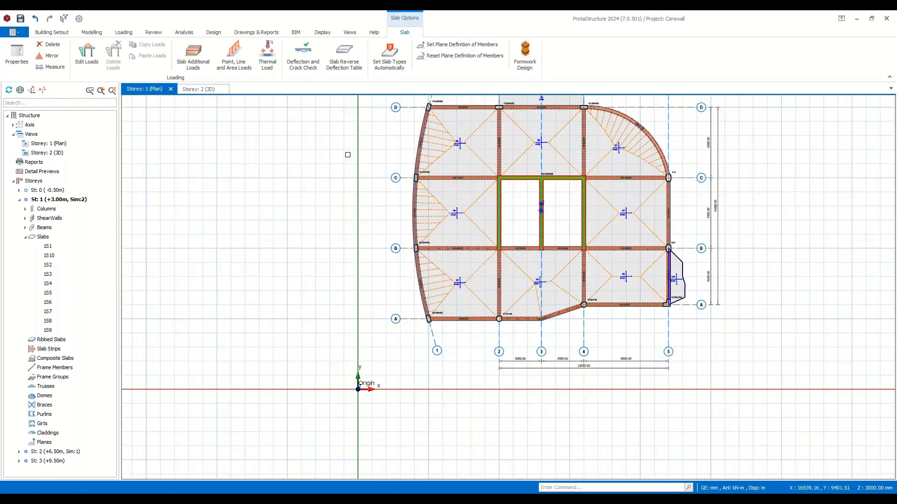
left_click(191, 89)
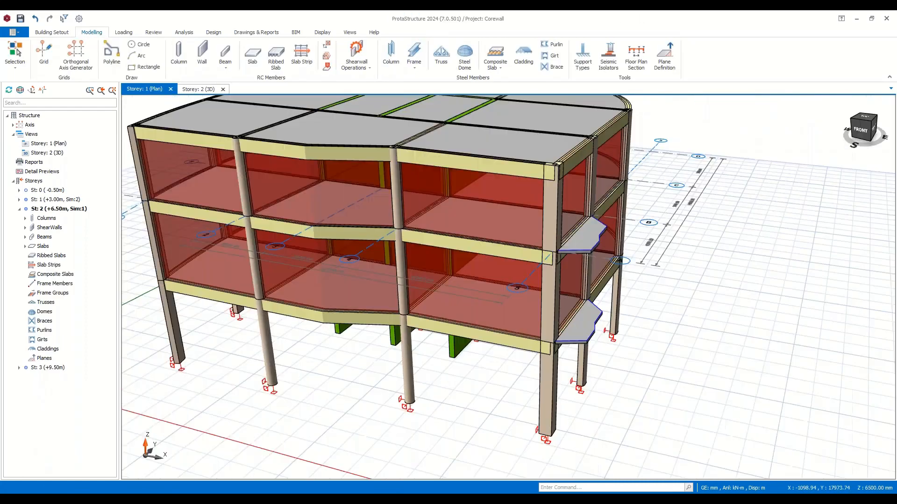
middle_click_drag(476, 230, 657, 264)
middle_click_drag(526, 261, 554, 321)
left_click(150, 89)
Try the Room additional dead load in the load properties of slab 1S1 and close them without updating.
middle_click_drag(516, 234, 451, 290)
right_click(393, 199)
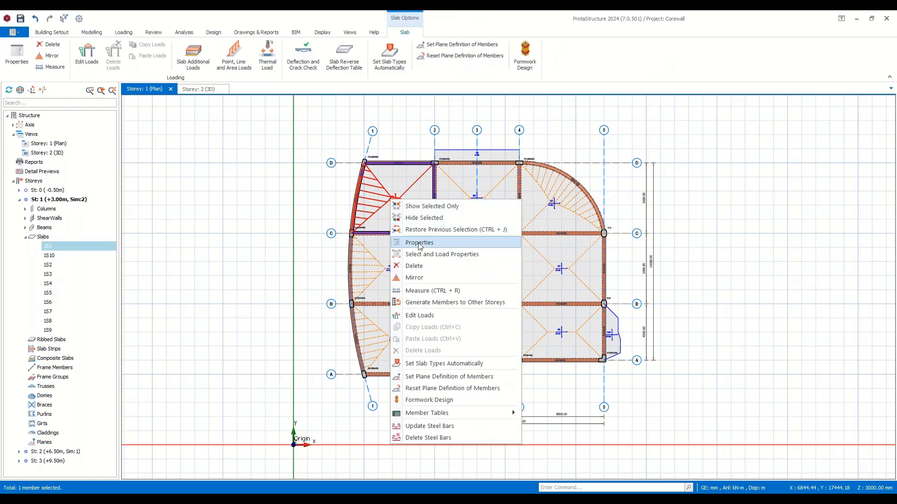
left_click(434, 210)
left_click(825, 124)
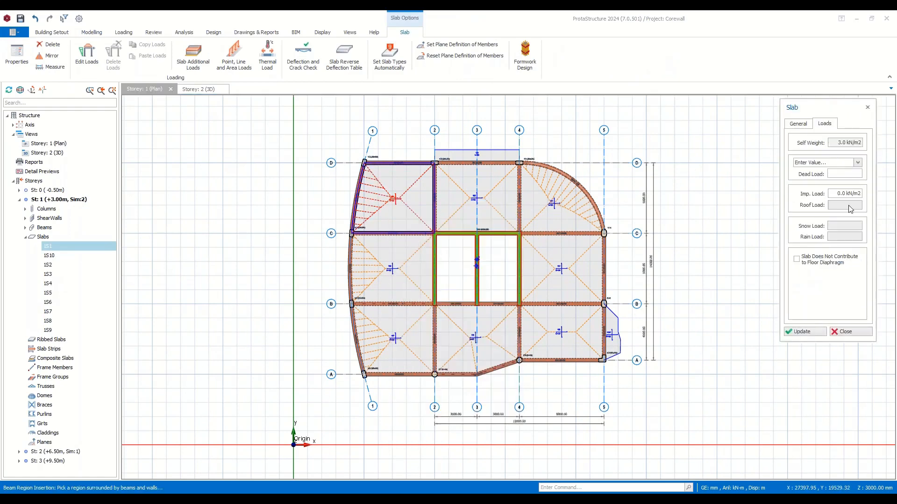
left_click(851, 163)
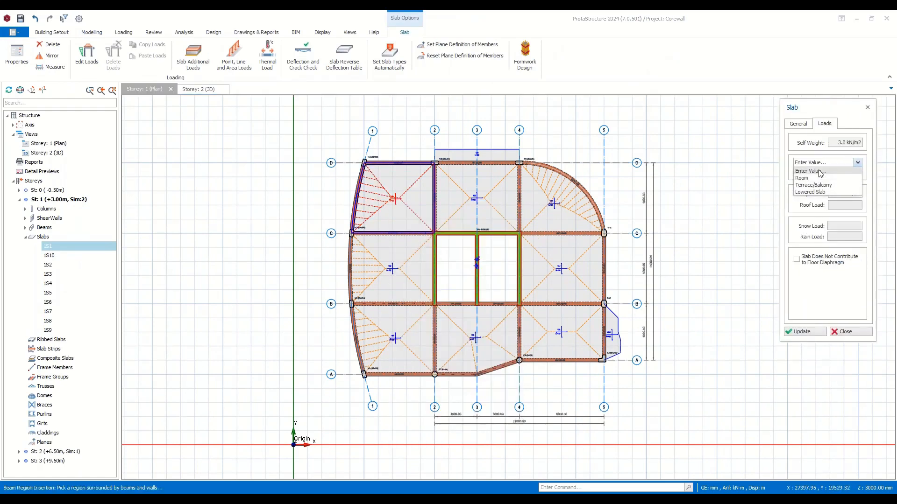
left_click(843, 182)
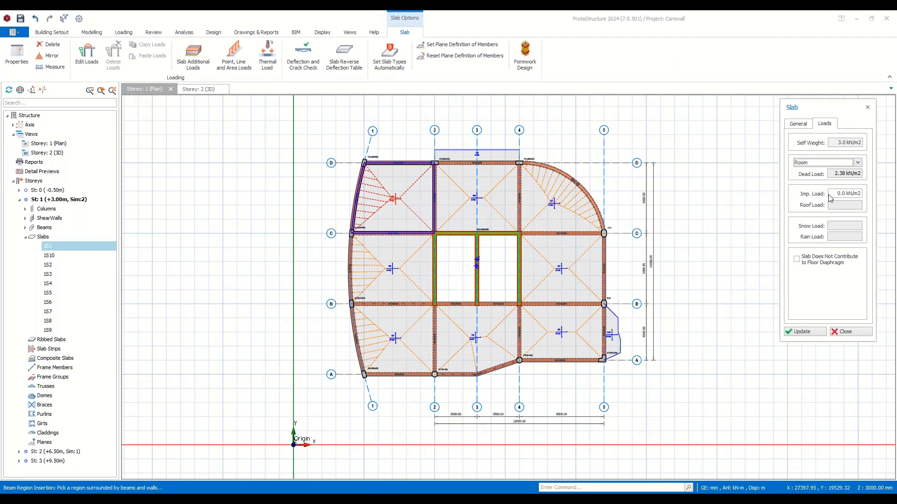
left_click(830, 198)
left_click(747, 233)
left_click(849, 331)
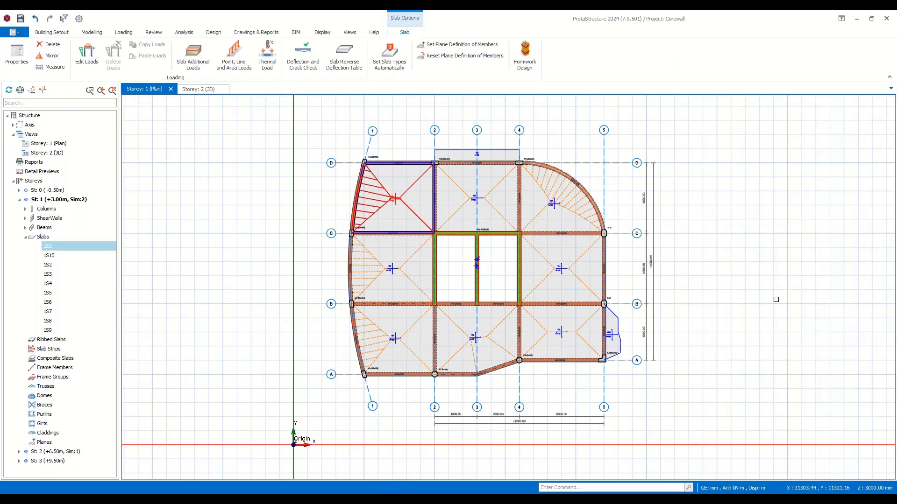
Open the storey 1 slab table and assign the Room additional dead load to all slabs.
right_click(43, 237)
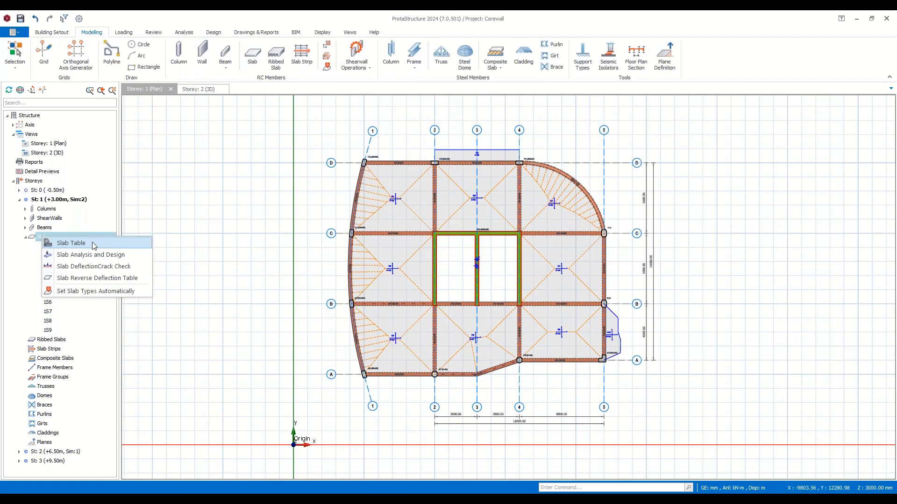
left_click(92, 242)
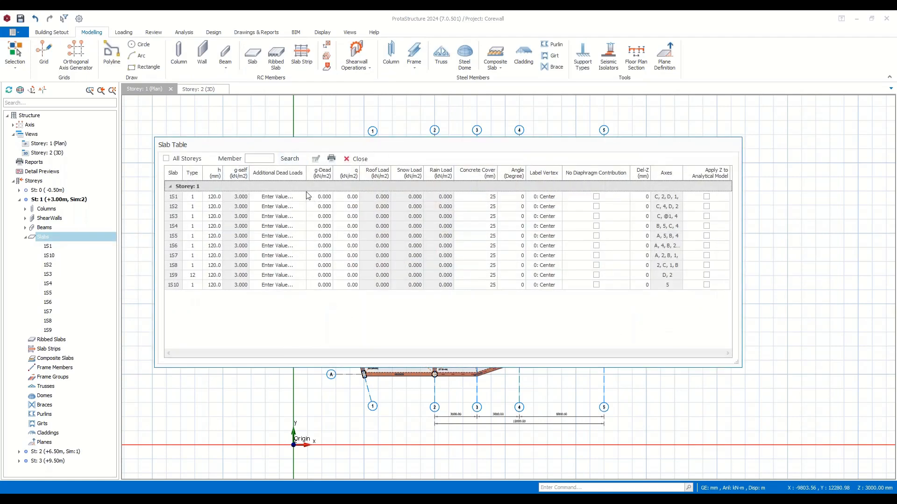
left_click(278, 172)
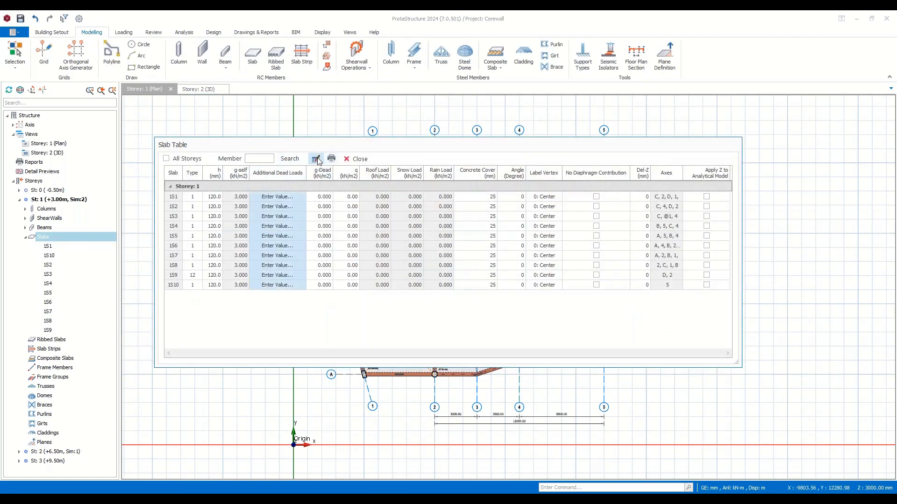
left_click(317, 159)
left_click(451, 234)
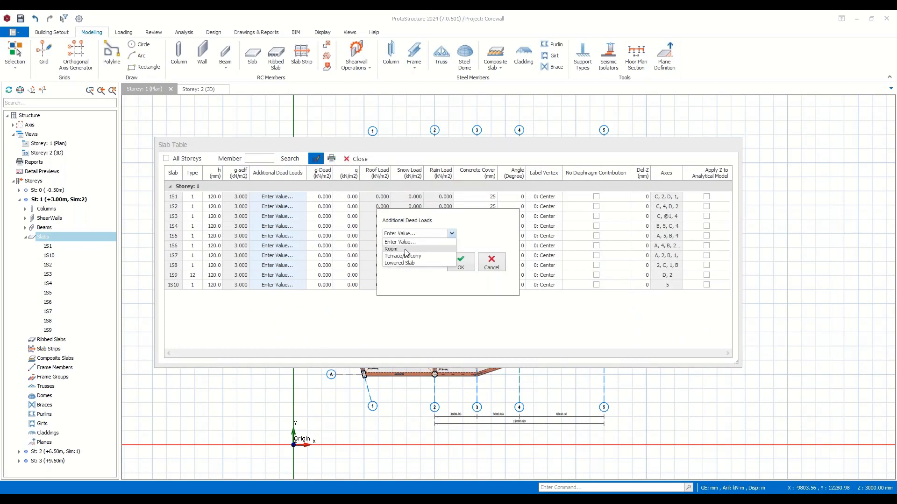
left_click(406, 249)
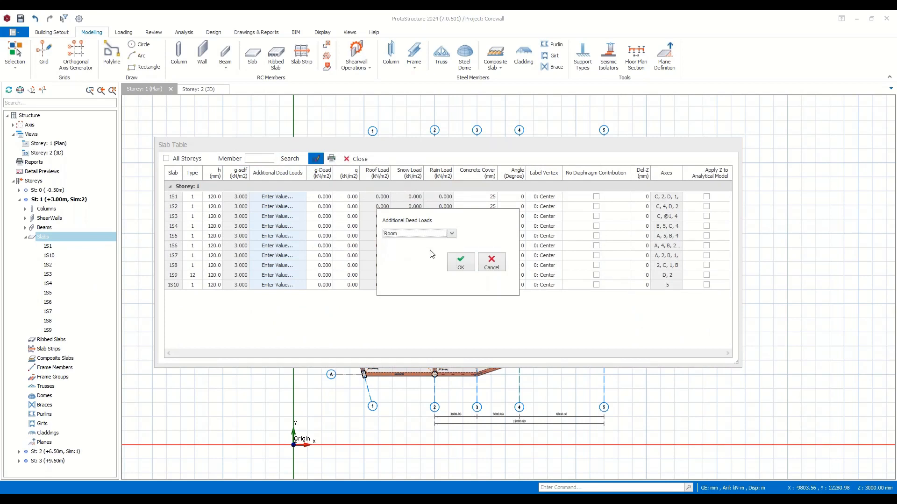
left_click(459, 265)
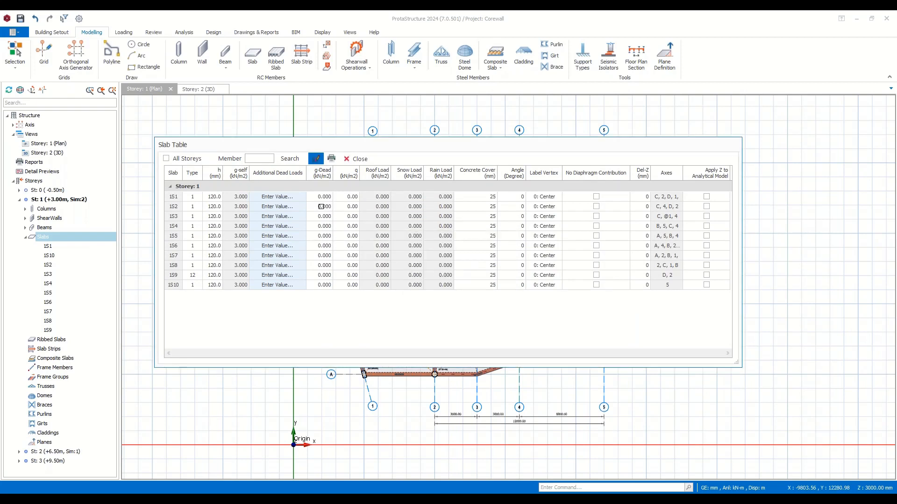
Set the imposed load q of all storey 1 slabs to 2.00 kN/m2 and close the slab table.
left_click(346, 176)
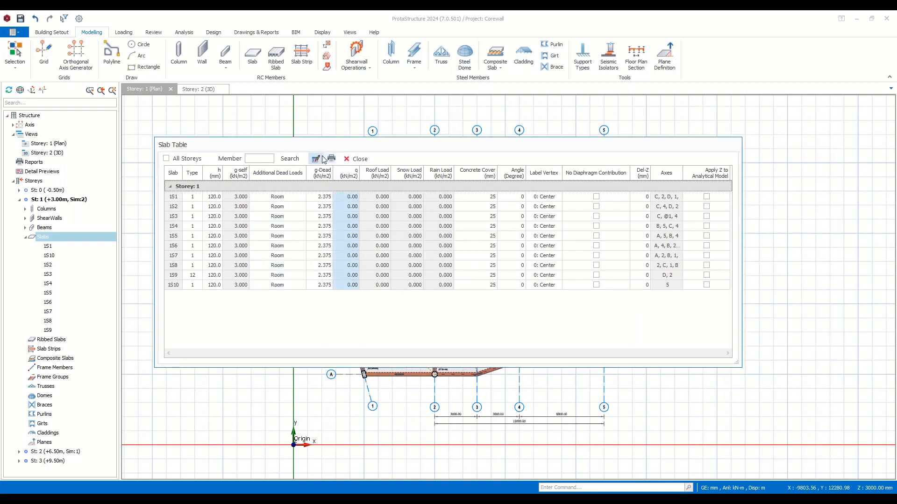
left_click(322, 159)
left_click(452, 234)
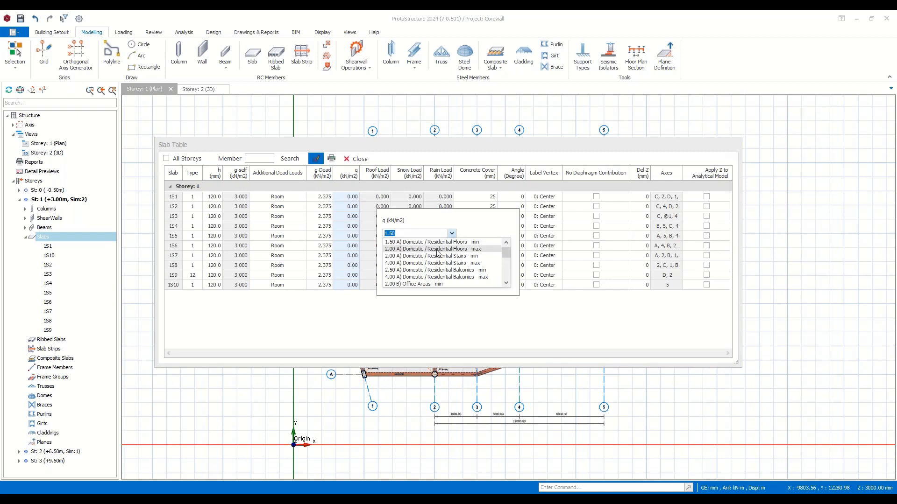
left_click(437, 257)
left_click(462, 256)
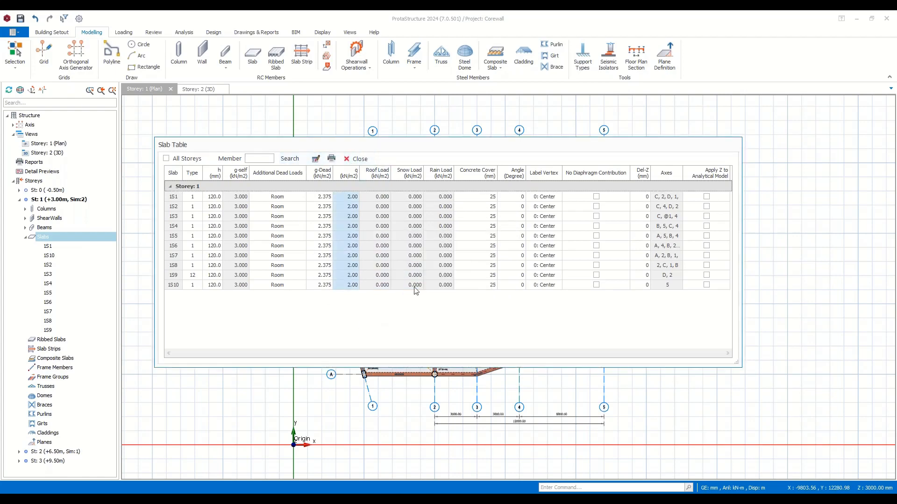
left_click(358, 159)
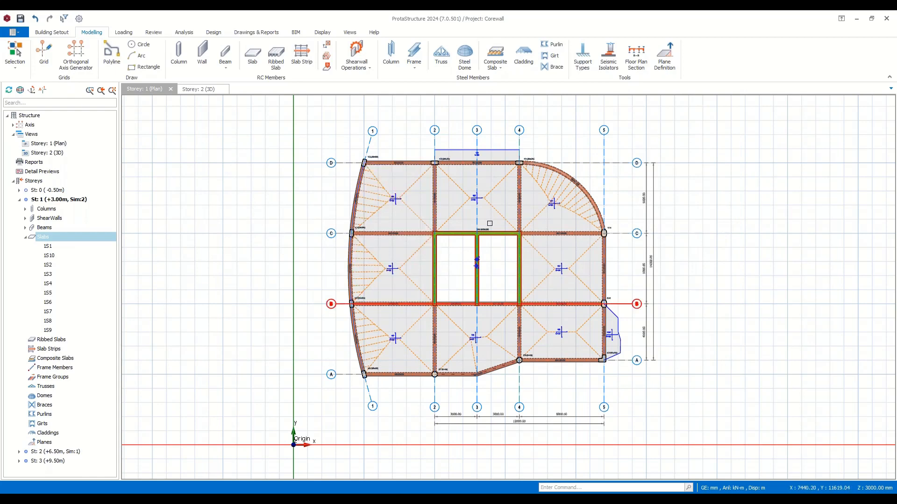
Save the project with the whole storey 1 plan in view.
scroll(504, 304, "down", 4)
middle_click_drag(520, 307, 453, 308)
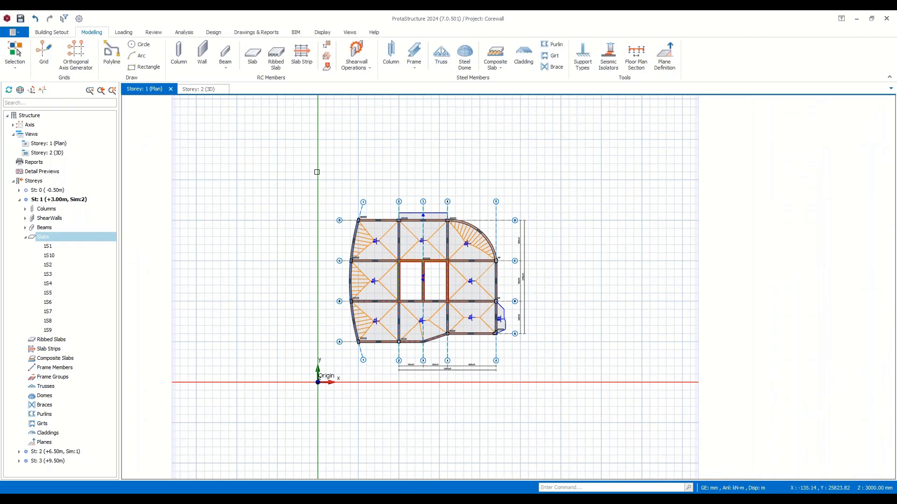
key("ctrl+s")
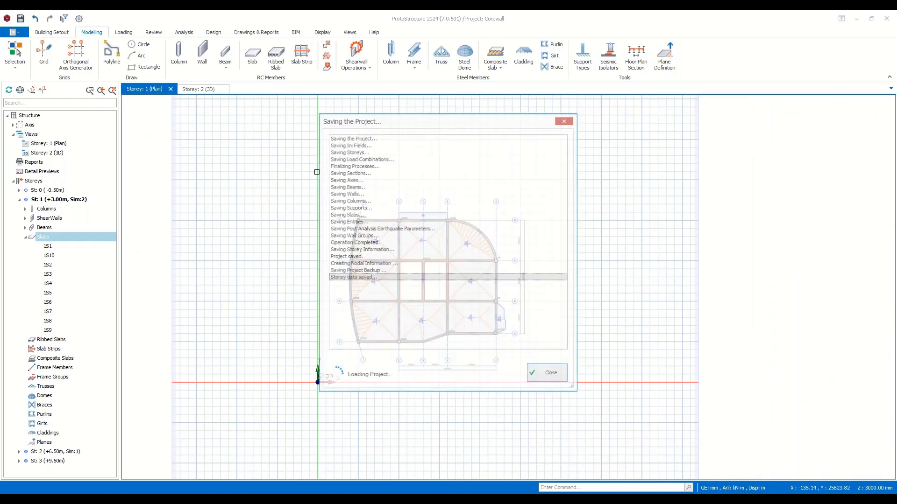
Open the building analysis settings from the 3D view and set the shearwall model to Finite Elements Shell Model.
left_click(196, 90)
middle_click_drag(480, 201, 575, 224)
left_click(183, 32)
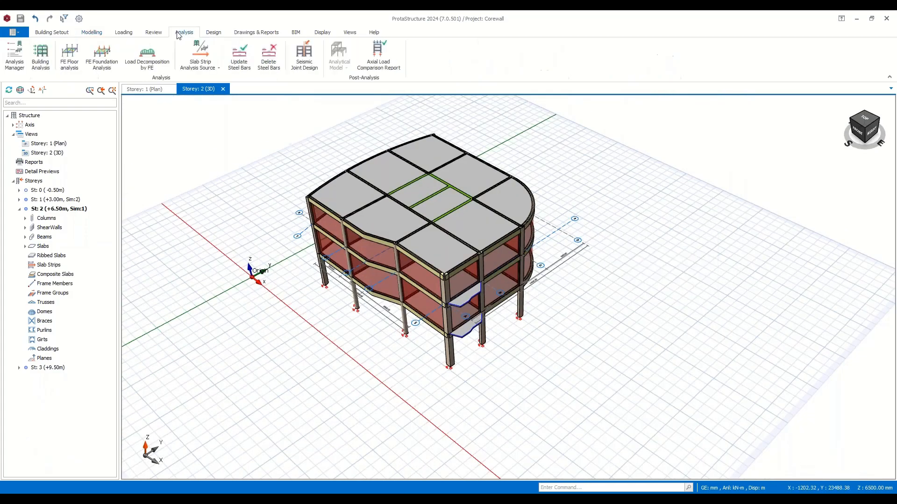
left_click(40, 55)
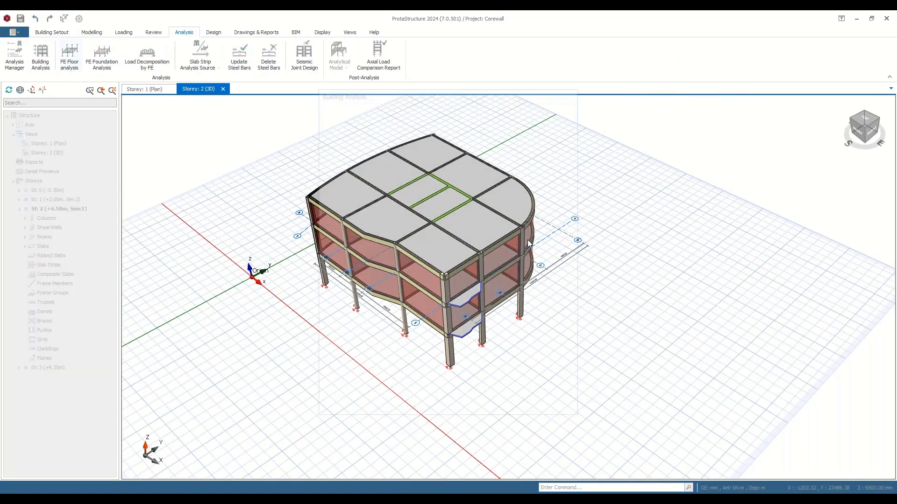
left_click(420, 110)
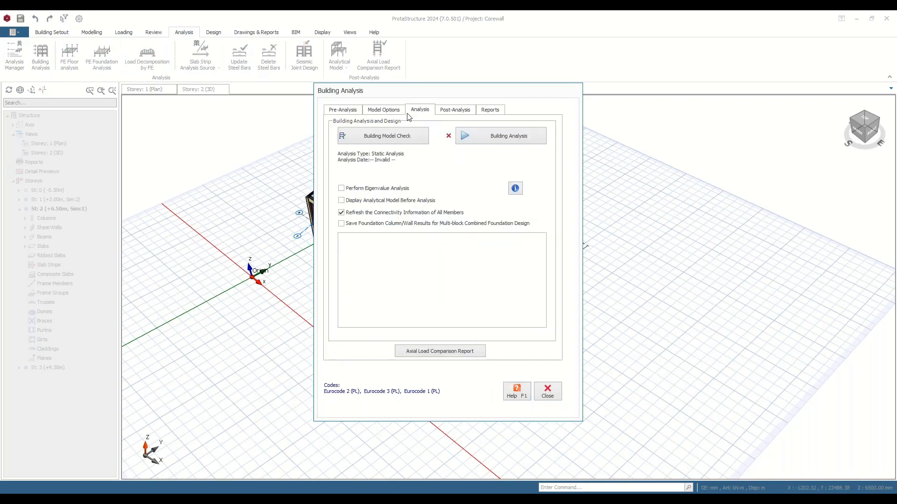
left_click(378, 111)
left_click(377, 126)
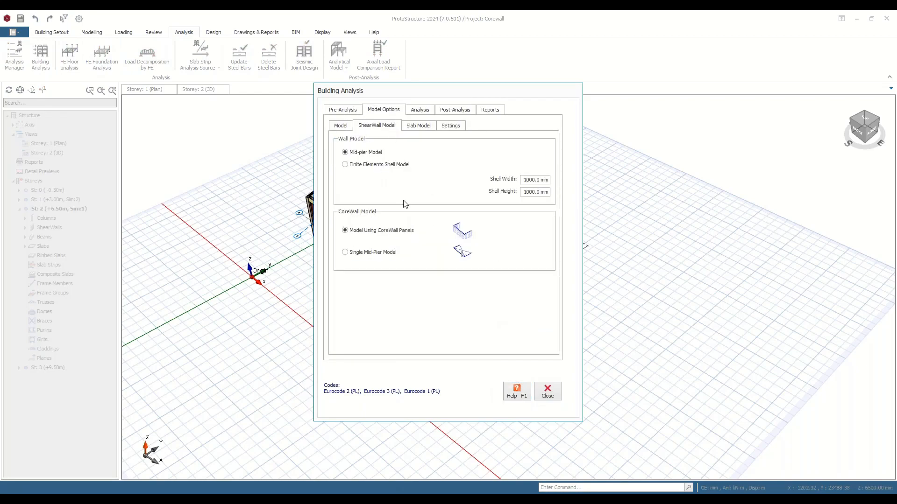
left_click(358, 166)
Include slabs in the building model's finite element mesh and choose storey 1 (+3.00m) as the storey to be meshed.
left_click(420, 126)
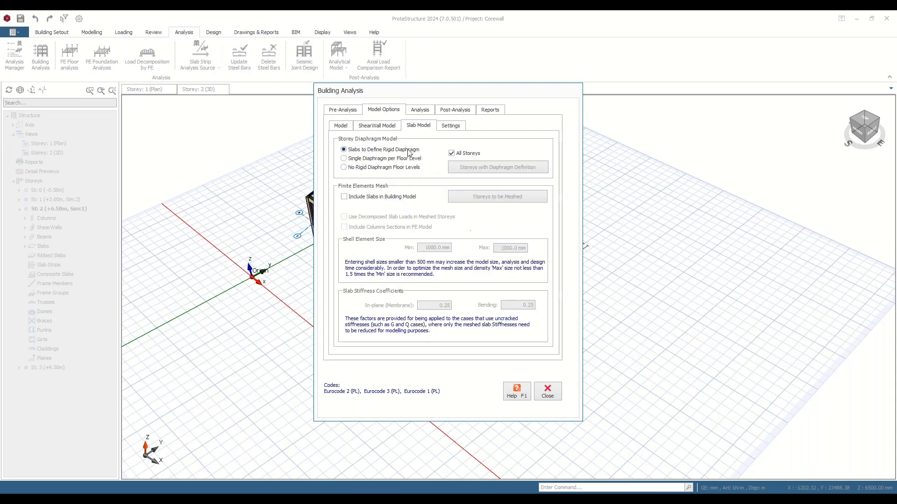
left_click(375, 198)
left_click(463, 193)
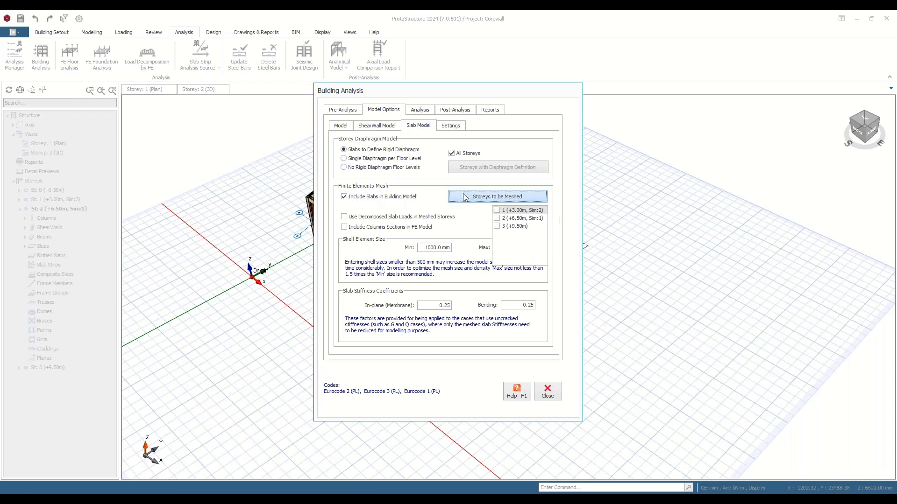
left_click(497, 211)
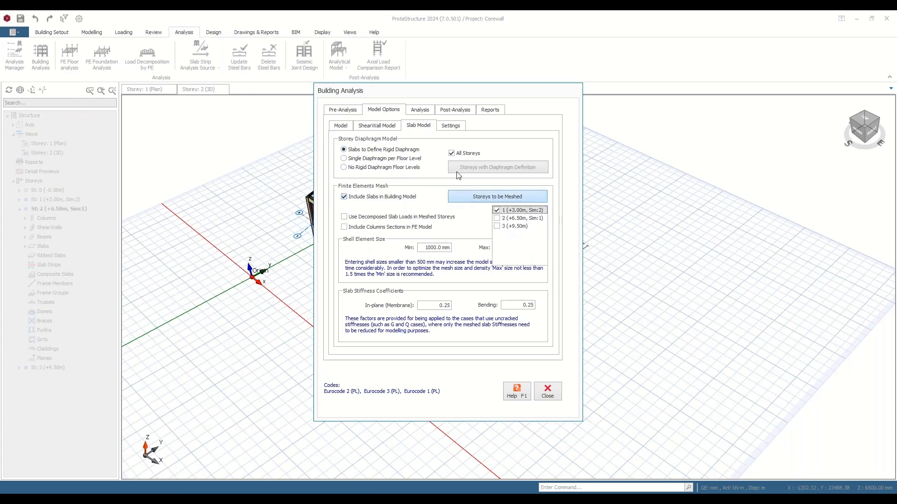
left_click(489, 199)
Run the building analysis and close the storey drift message.
left_click(431, 110)
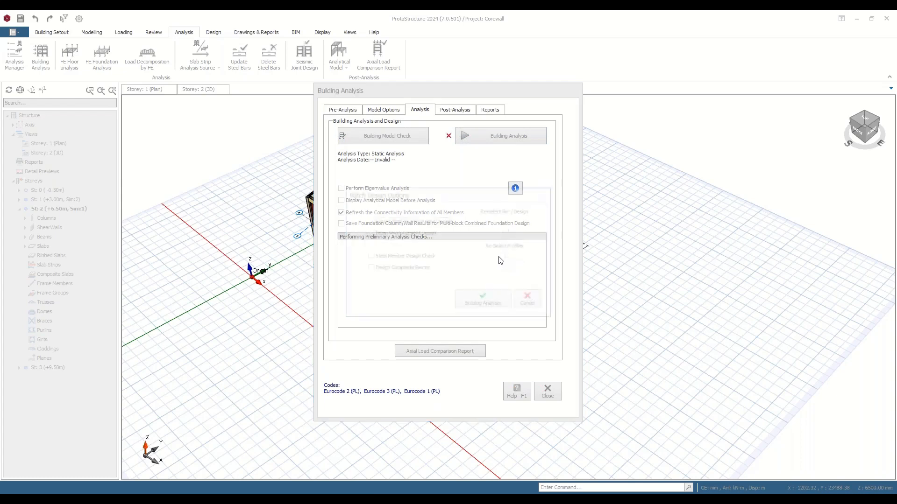
left_click(480, 299)
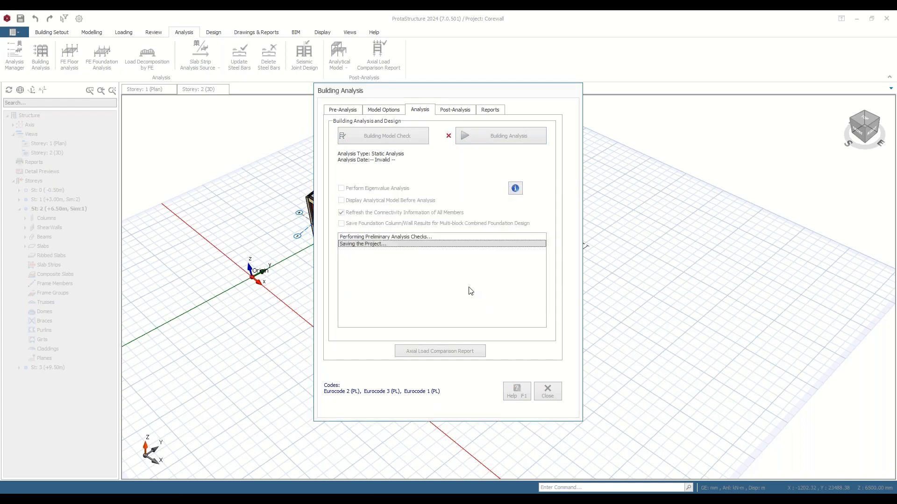
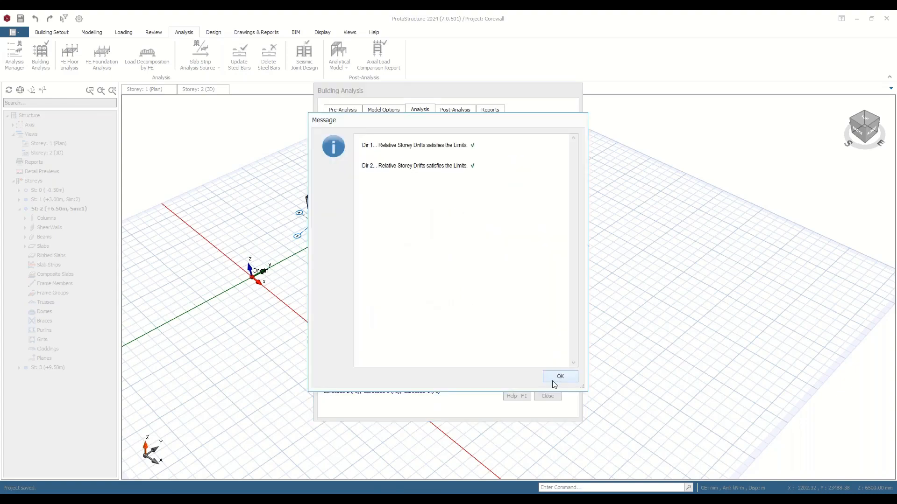
left_click(554, 379)
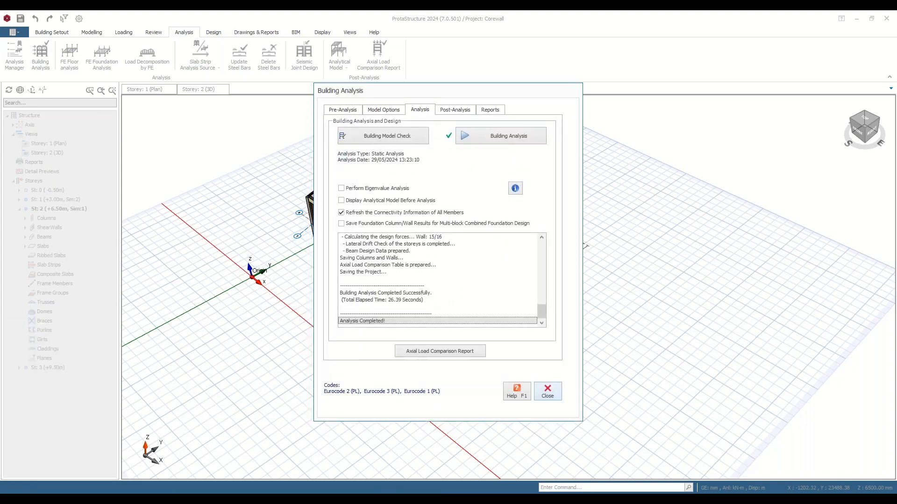
Display the analytical model from the post-analysis results and turn on the axial force (N) diagrams for its members.
left_click(451, 109)
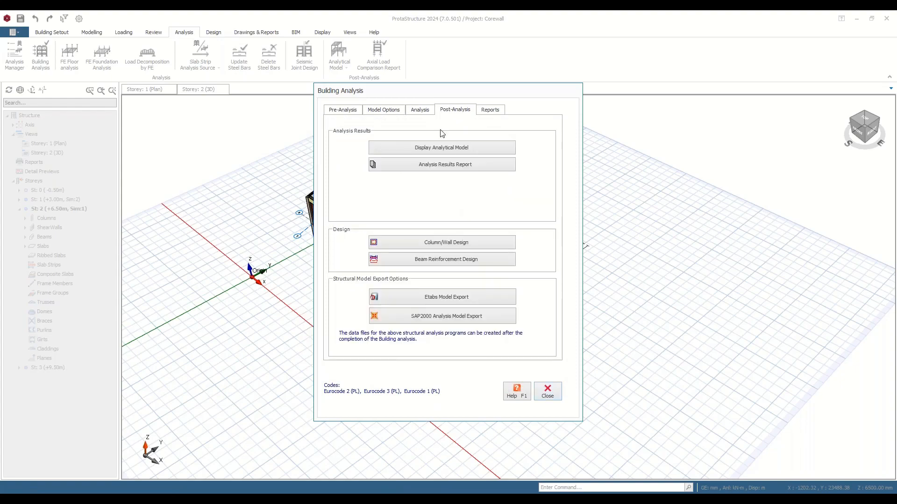
left_click(453, 149)
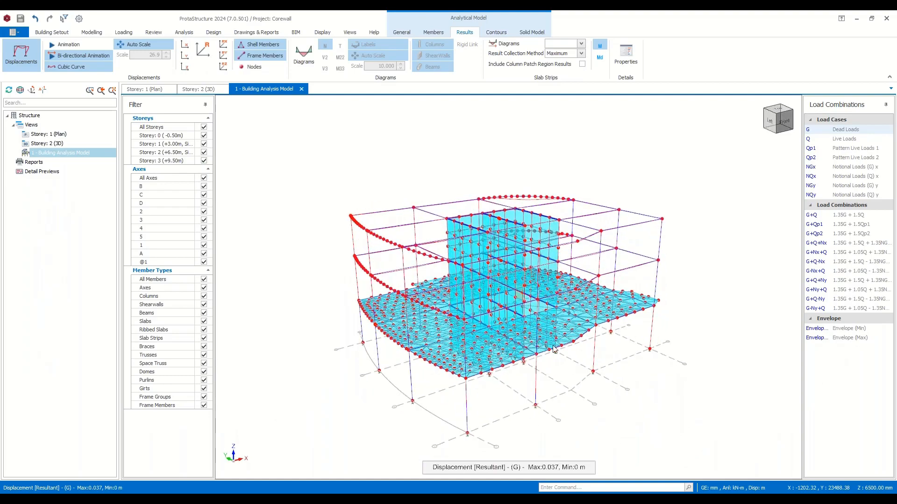
middle_click_drag(589, 364, 537, 322)
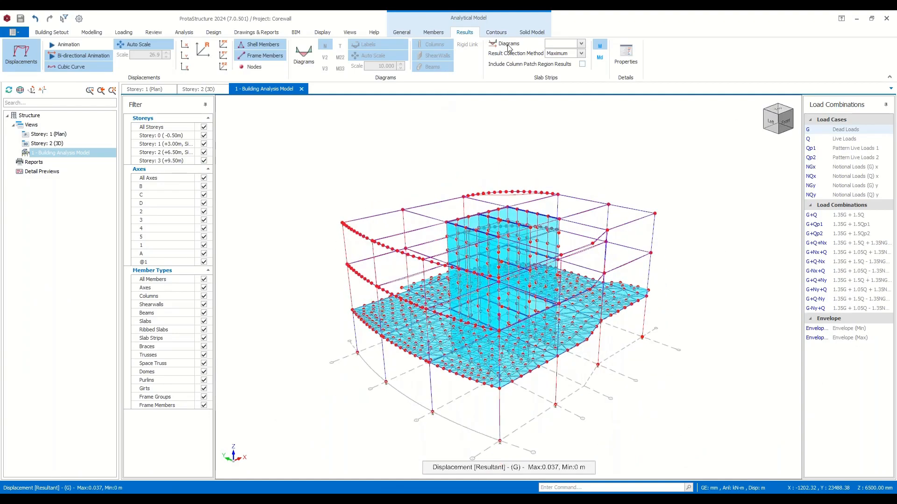
left_click(304, 55)
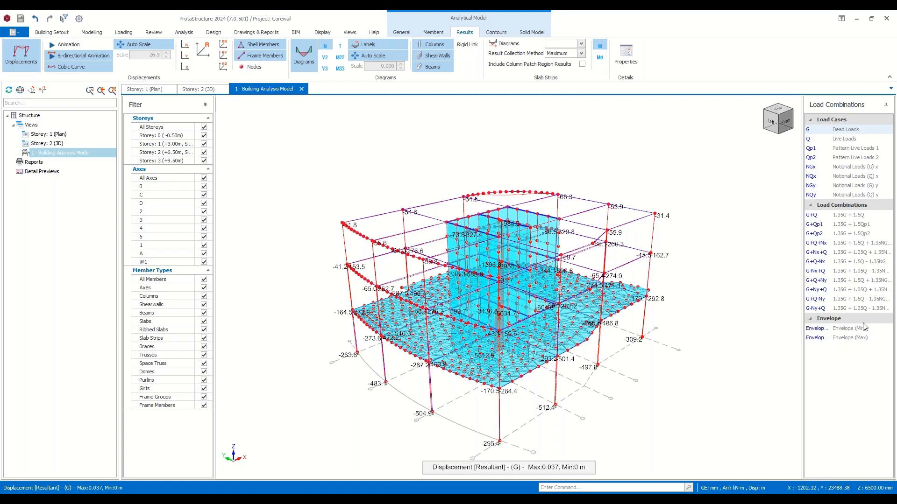
Display the M33 bending moment diagrams of the building analysis model for the G+Q load combination.
left_click(848, 341)
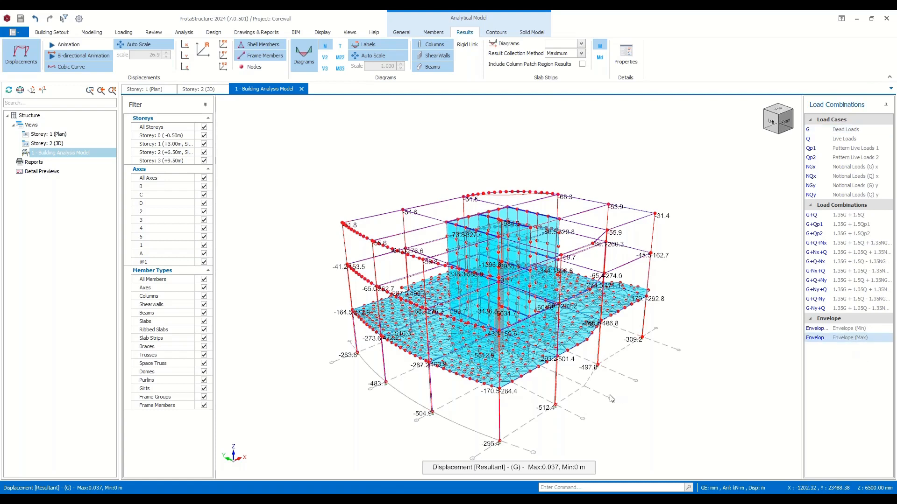
left_click(855, 217)
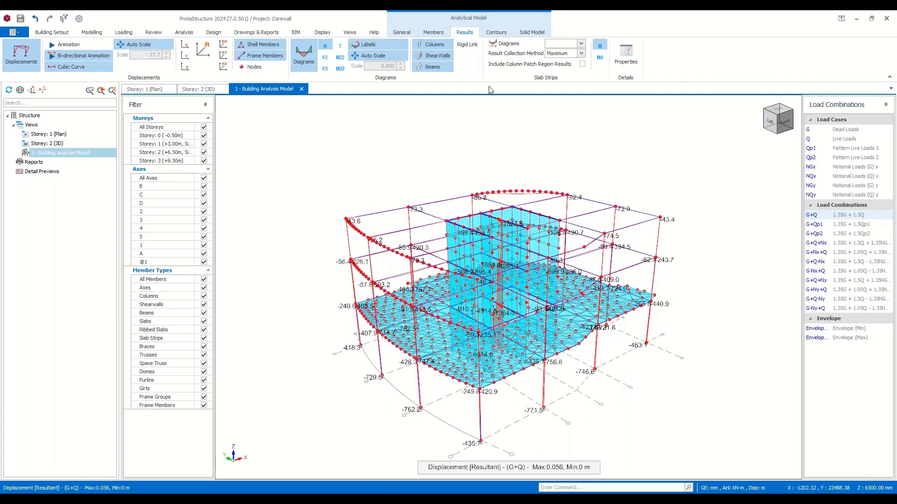
left_click(340, 68)
mouse_move(377, 140)
middle_mouse_down()
mouse_move(430, 137)
mouse_move(387, 130)
middle_mouse_up()
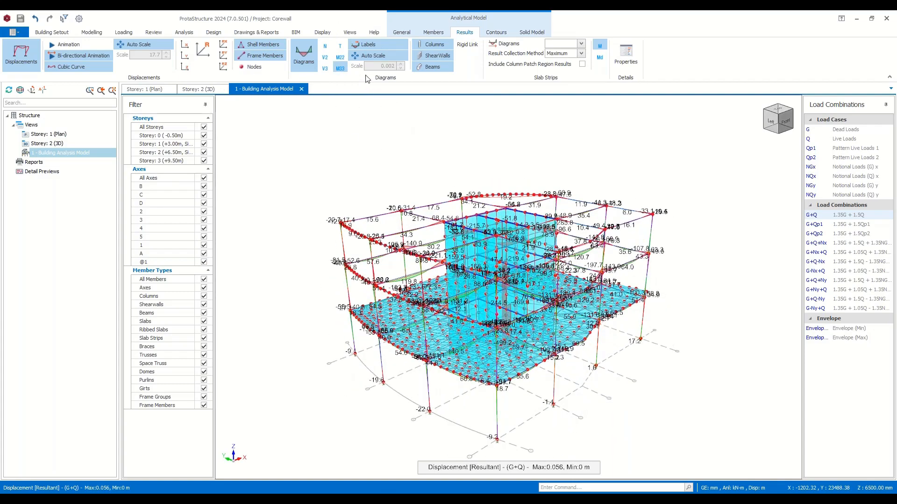
Enlarge the moment diagrams to a scale of 0.022 for inspection and return the scale to 0.002.
left_click(401, 65)
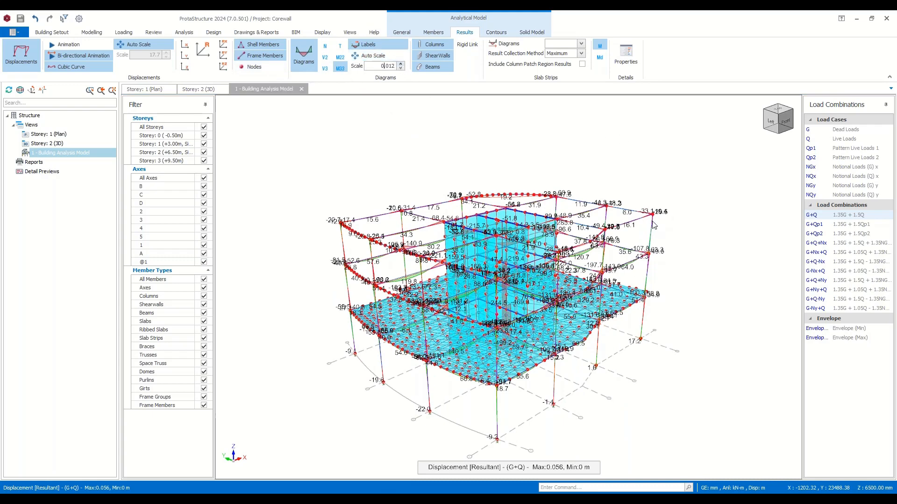
scroll(654, 225, "up", 1)
left_click(439, 209)
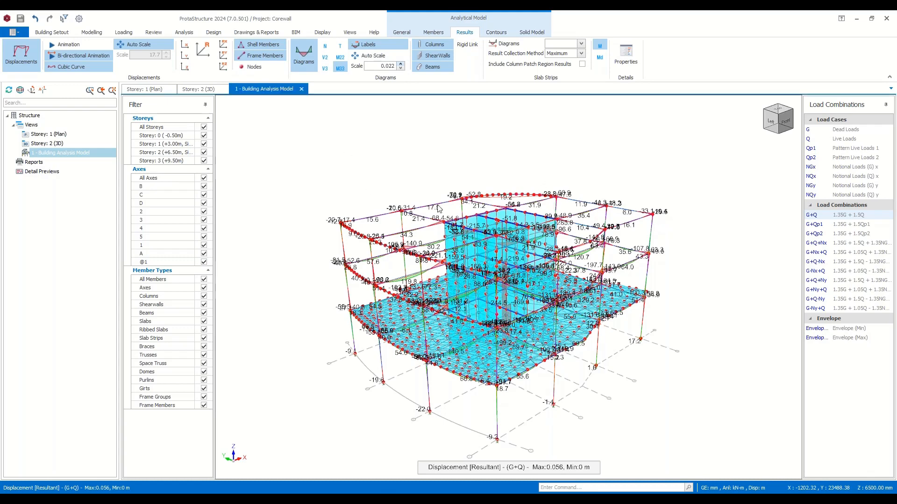
mouse_move(439, 209)
middle_mouse_down()
mouse_move(460, 202)
mouse_move(436, 199)
middle_mouse_up()
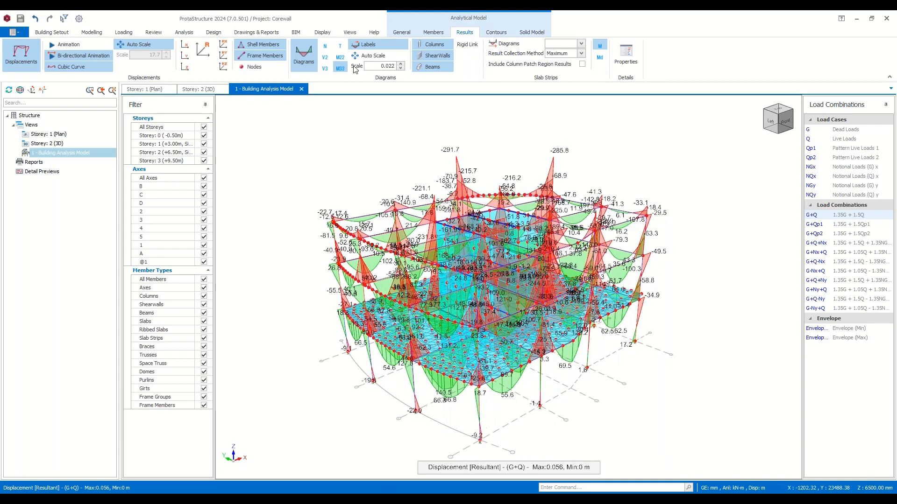
left_click(400, 69)
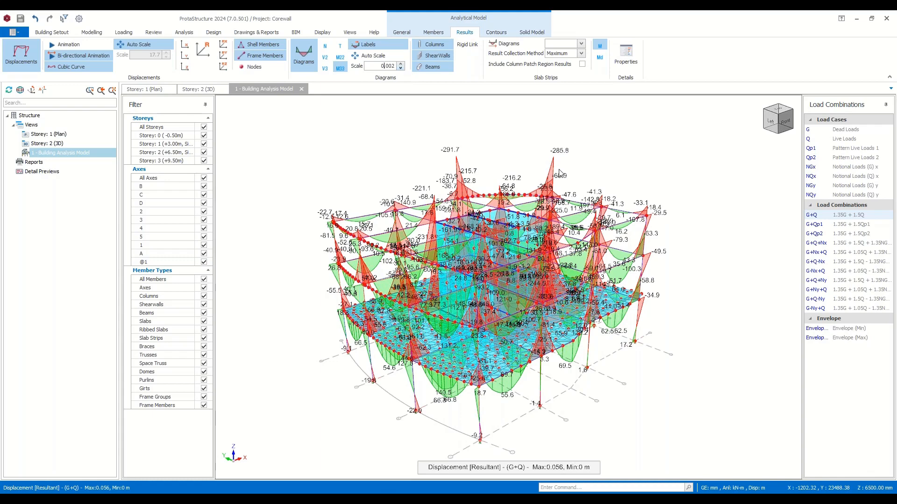
key("Return")
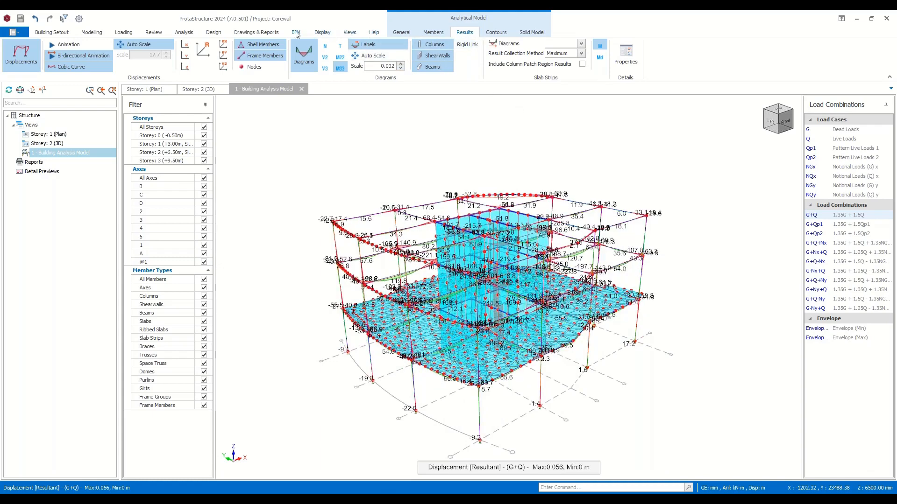
Open the settings of the column reinforcement design and choose the Fixed Bar Layout Method for rebar selection.
left_click(216, 32)
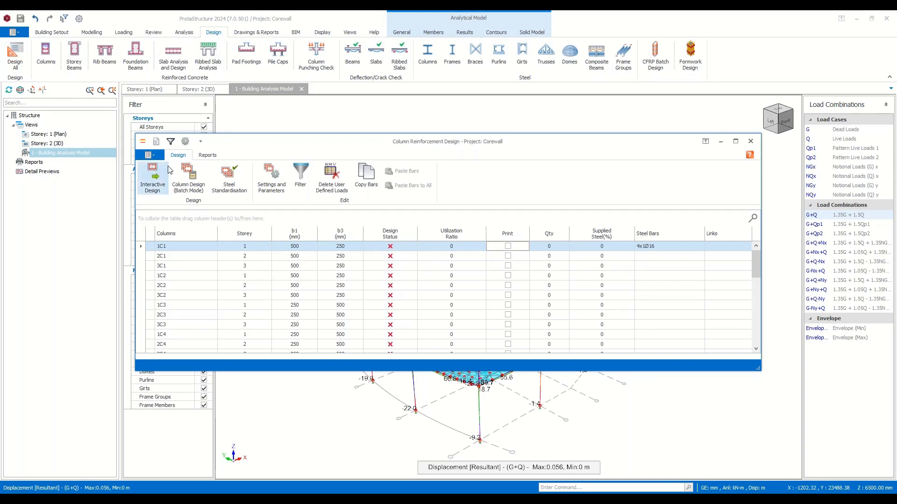
left_click(186, 142)
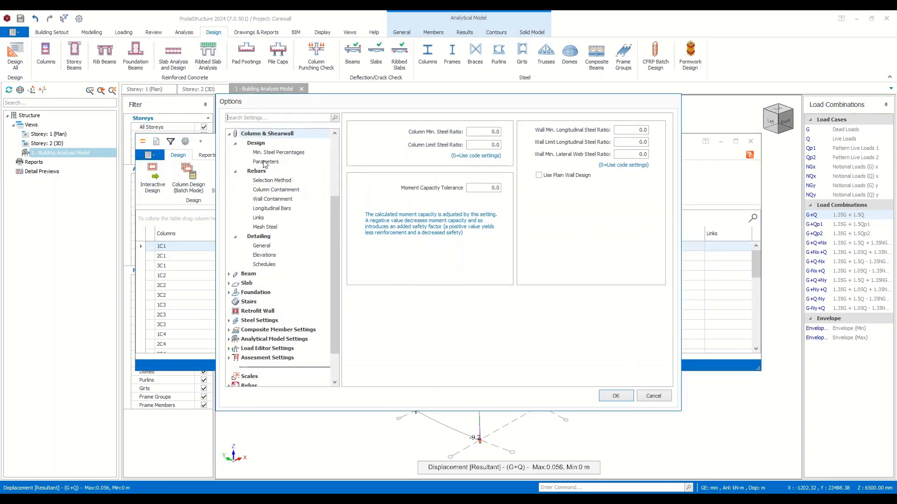
left_click(265, 162)
left_click(275, 181)
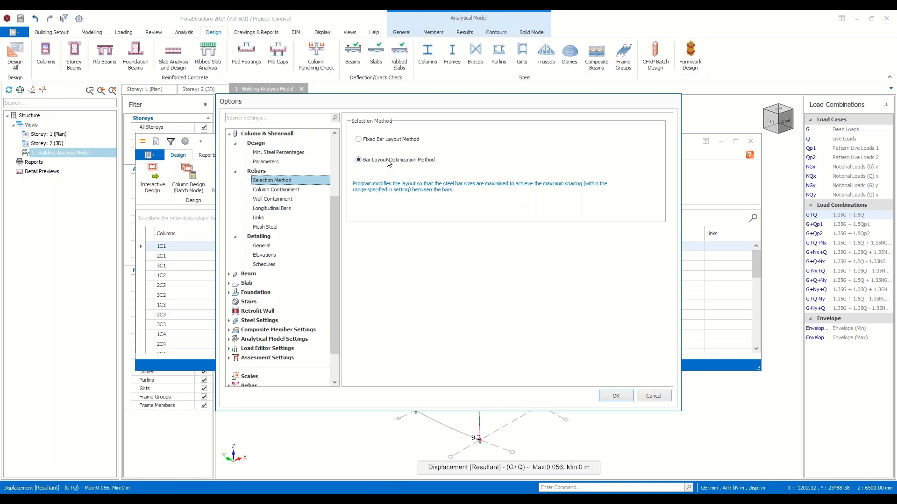
left_click(359, 140)
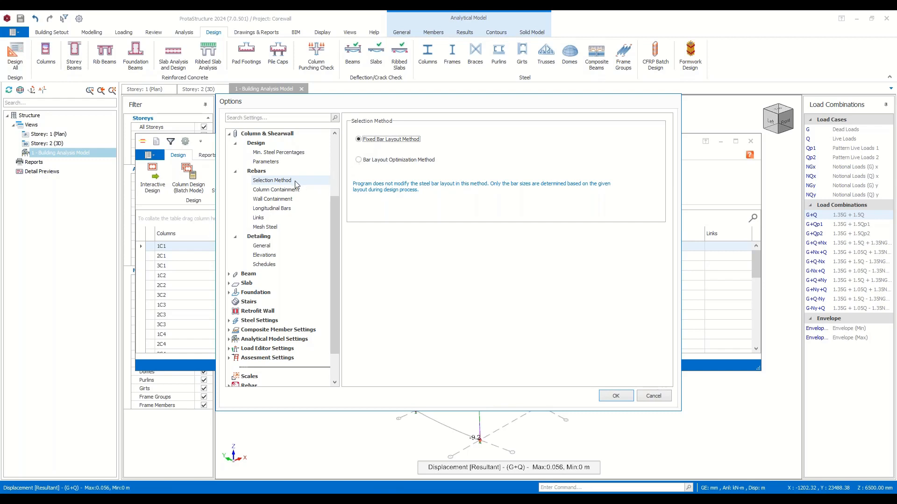
In the column containment settings, disable double links and enable triple links for columns with b/h > 1.8.
left_click(276, 192)
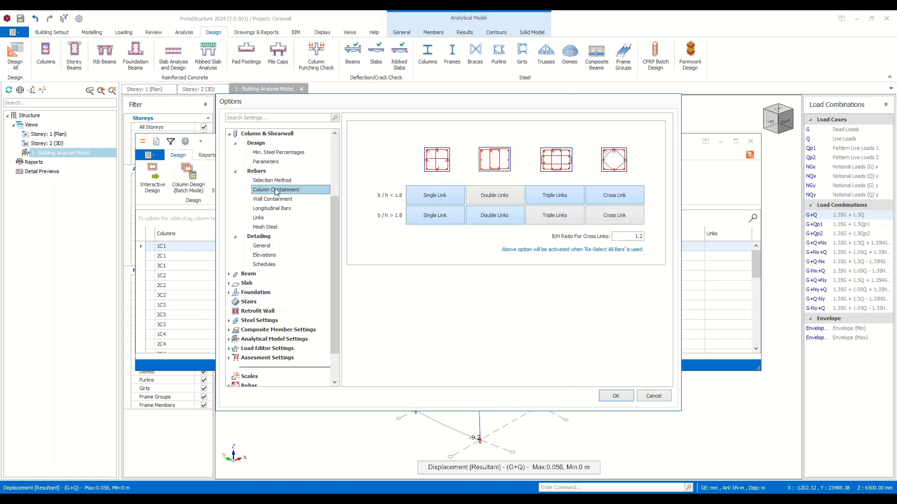
left_click(508, 202)
left_click(493, 220)
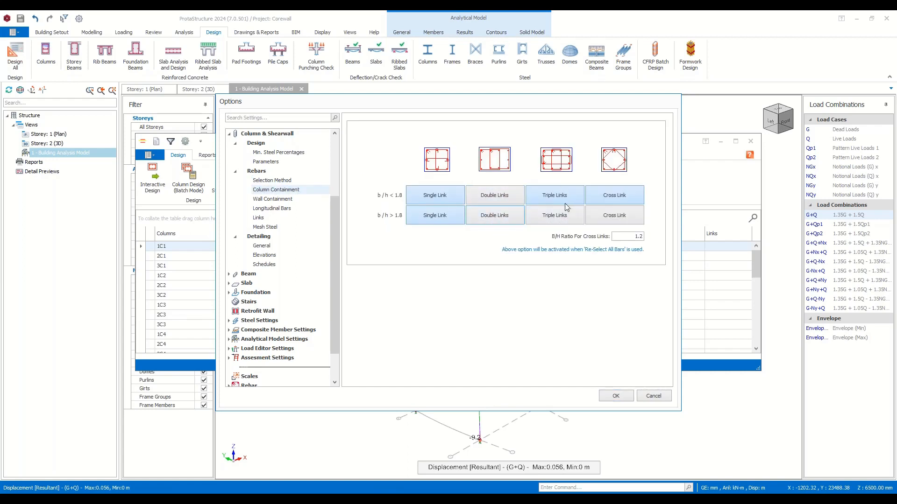
left_click(559, 220)
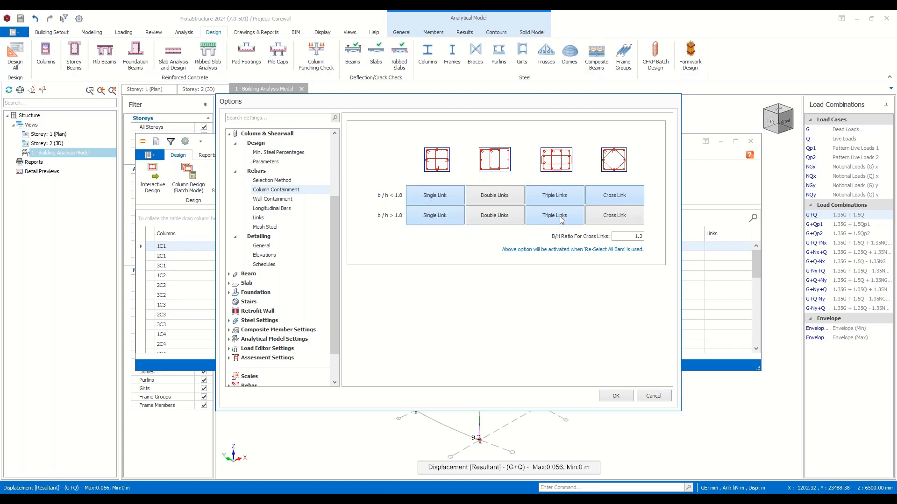
left_click(627, 200)
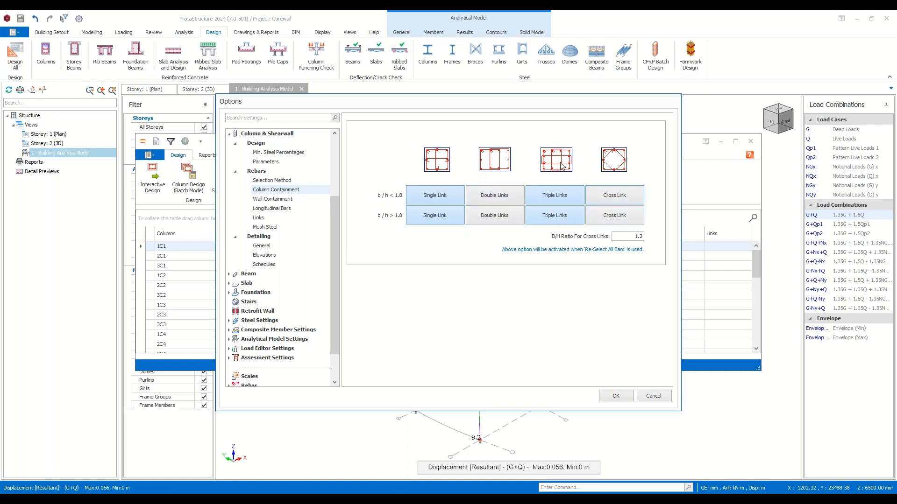
Switch the containment of short and long walls to Wall w/EndZones and back to Wall.
left_click(263, 200)
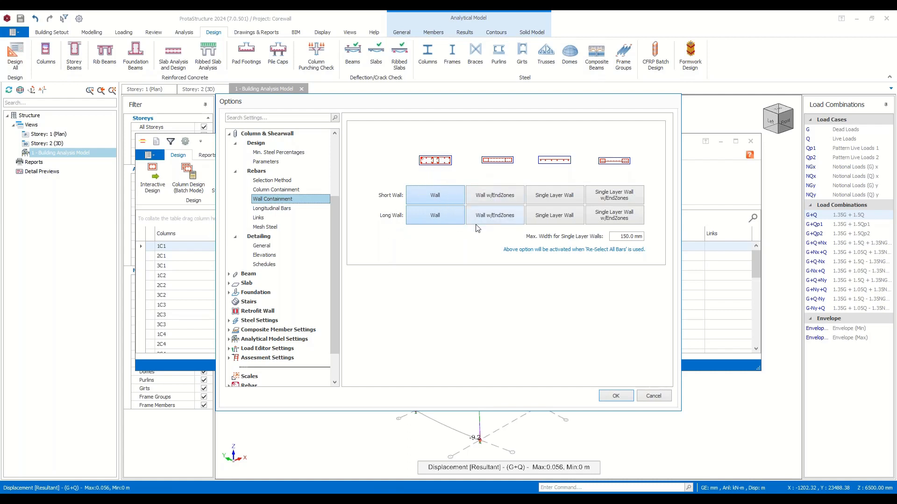
left_click(501, 195)
left_click(500, 215)
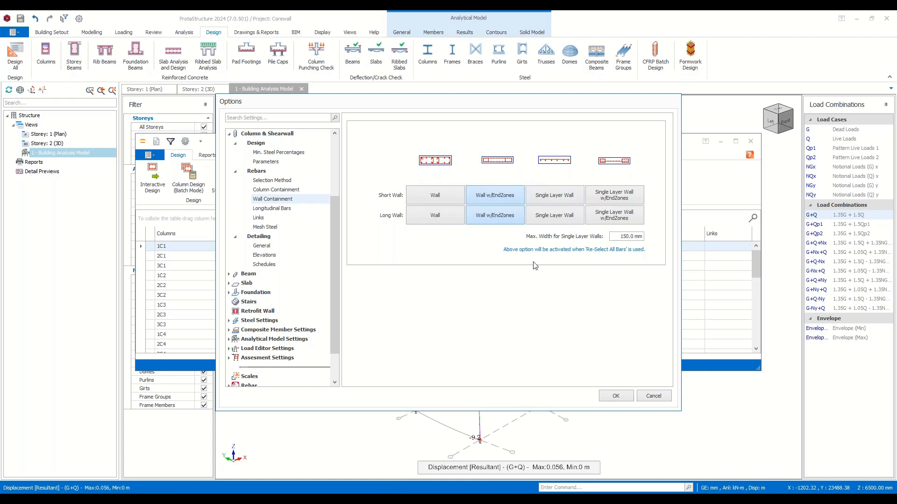
left_click(460, 200)
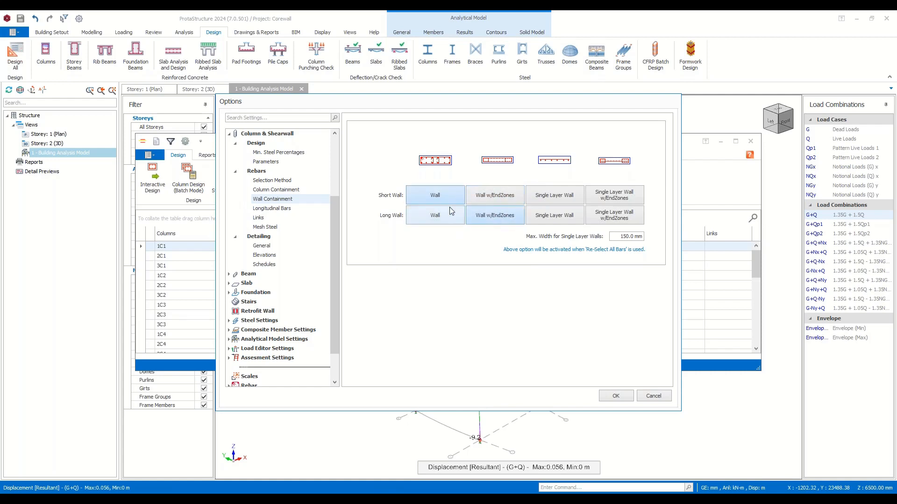
left_click(450, 208)
Set the longitudinal column bar size range to a minimum of Ø16 and a maximum of Ø25.
left_click(268, 210)
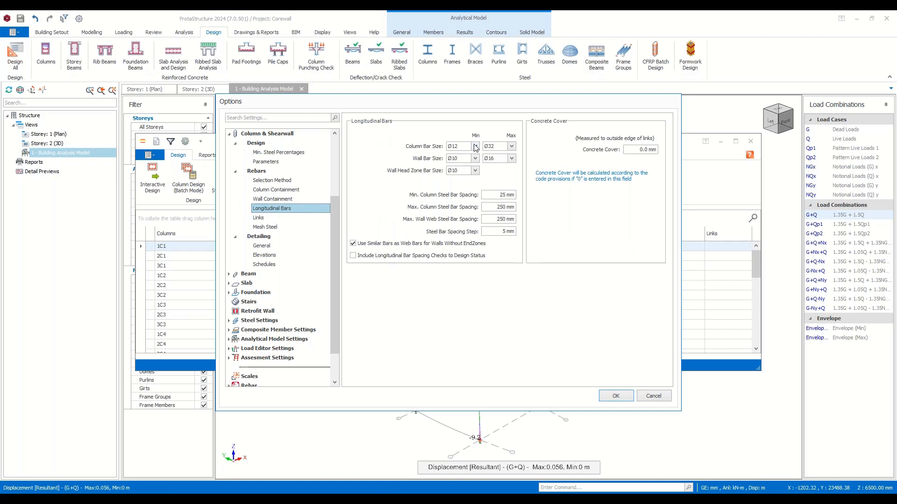
left_click(475, 146)
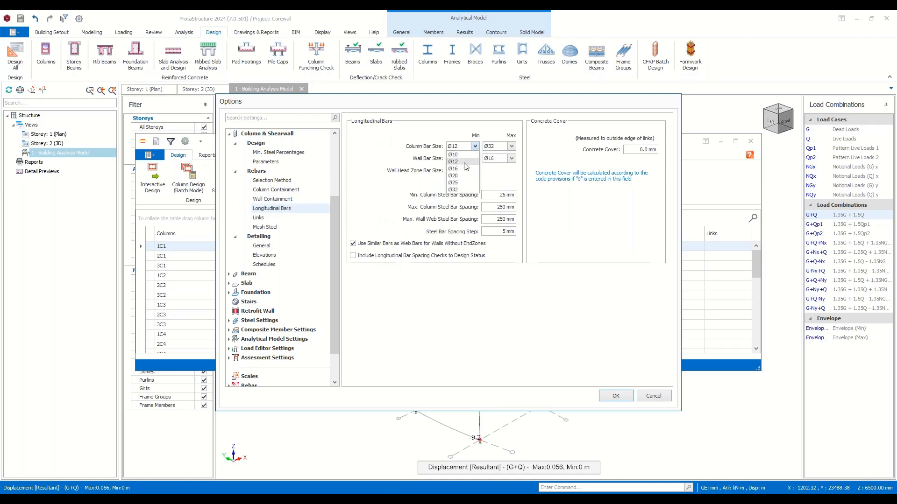
left_click(459, 176)
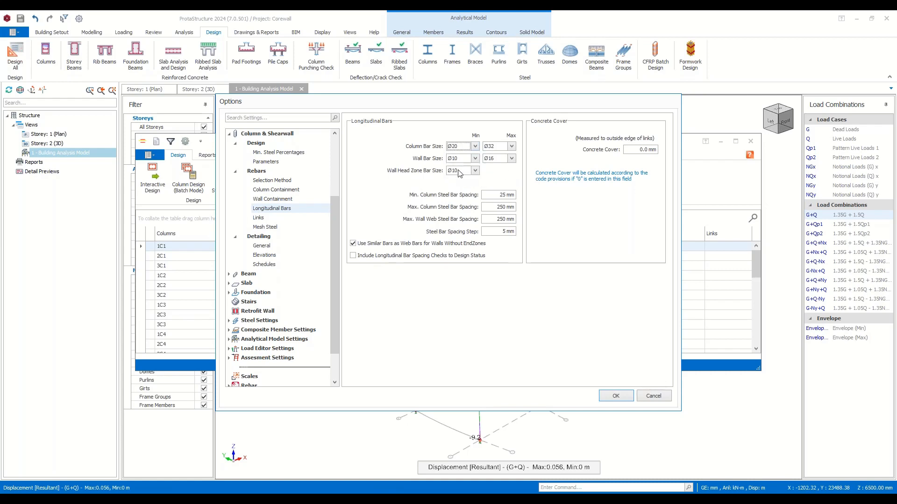
left_click(468, 148)
left_click(455, 168)
left_click(509, 147)
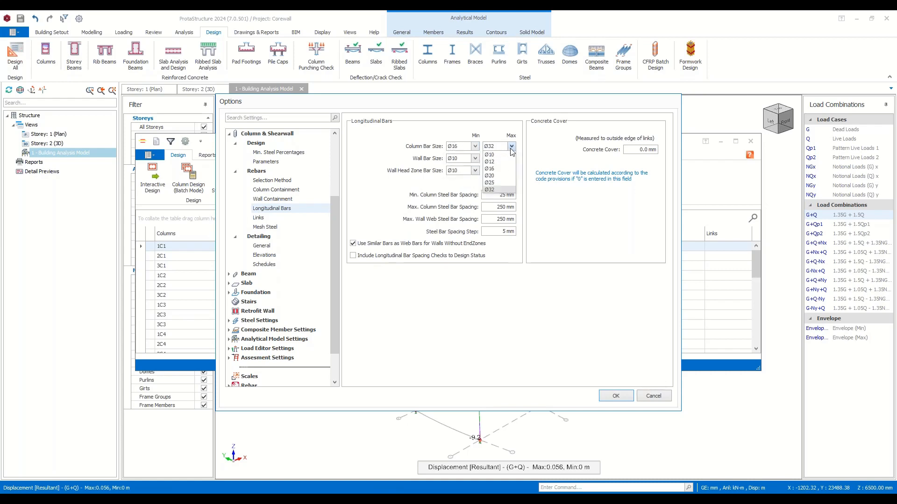
left_click(495, 183)
Set the minimum wall bar size to Ø12 and the wall head zone bar size to Ø16.
left_click(455, 159)
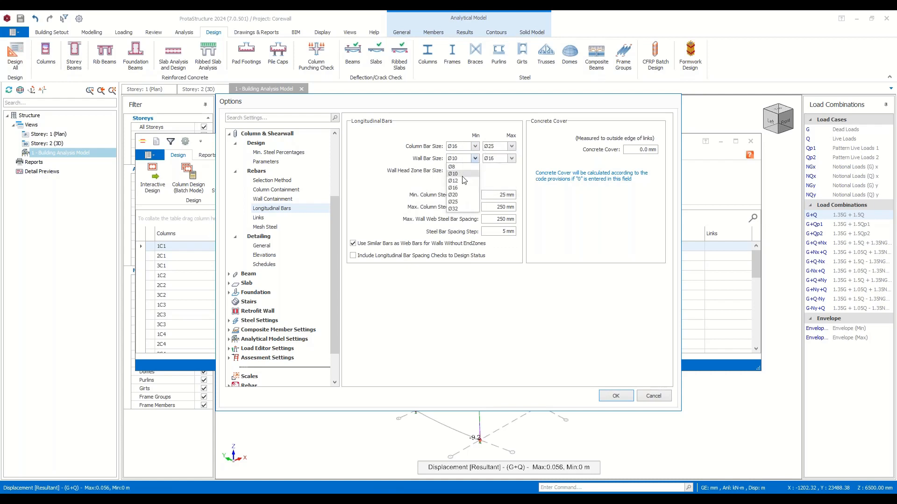
left_click(455, 180)
left_click(462, 171)
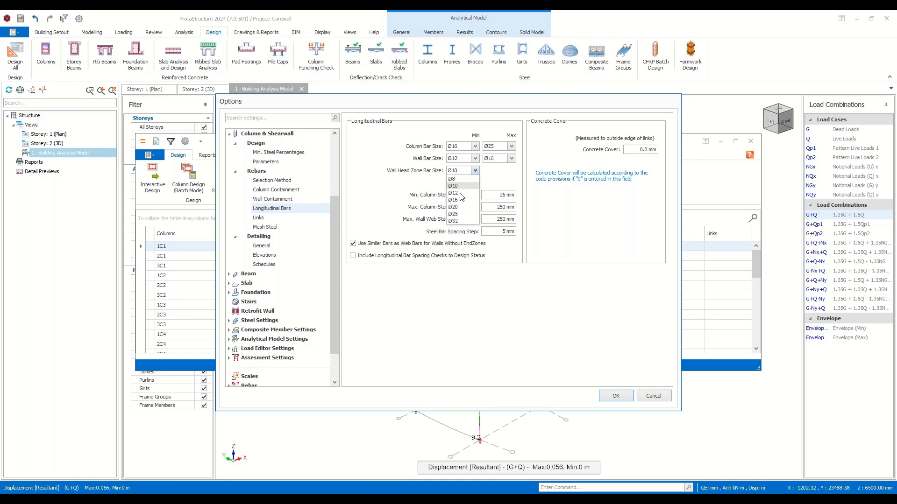
left_click(464, 199)
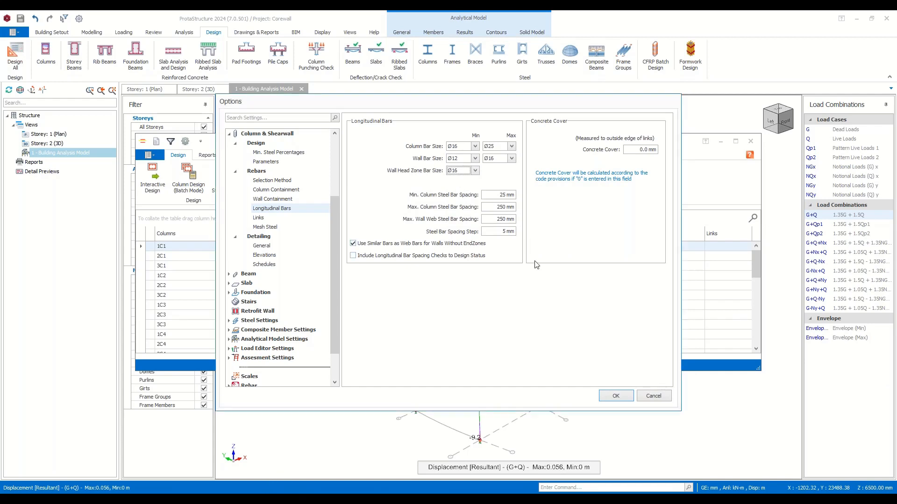
Set the maximum column steel bar spacing to 200 mm and change the maximum wall web steel bar spacing.
left_click(496, 205)
type("200")
left_click(491, 219)
type("20")
left_click_drag(634, 150, 659, 150)
Set the minimum link bar size to Ø10 and maximum link spacing to 200 mm, change the wall horizontal bar spacing, and update all columns.
left_click(258, 218)
left_click(483, 140)
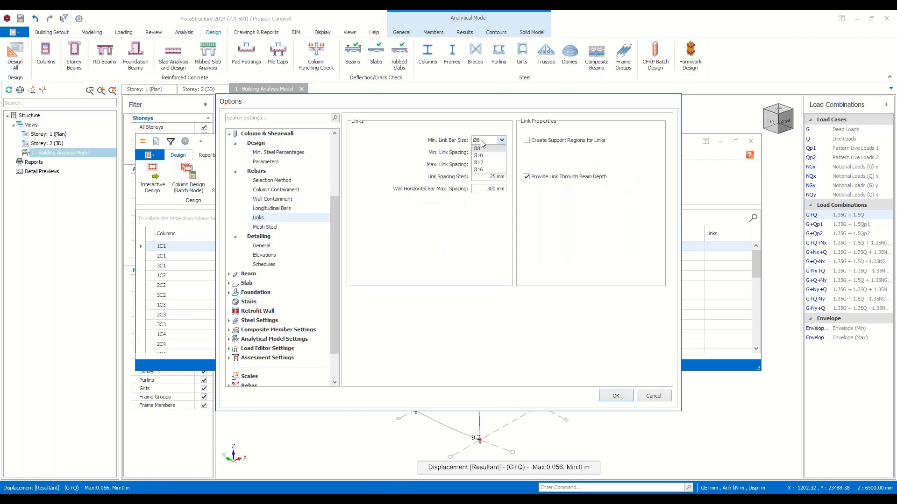
left_click(481, 155)
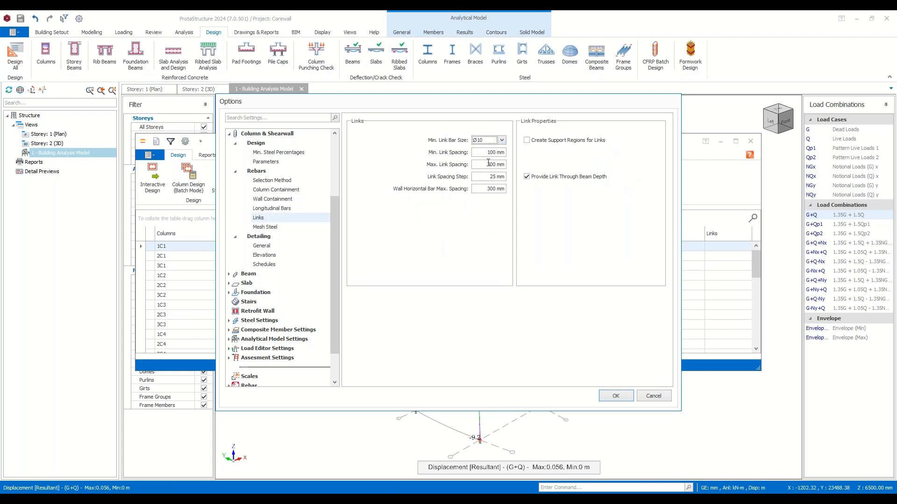
left_click(488, 164)
type("200")
left_click_drag(480, 190, 583, 173)
type("20")
left_click(616, 396)
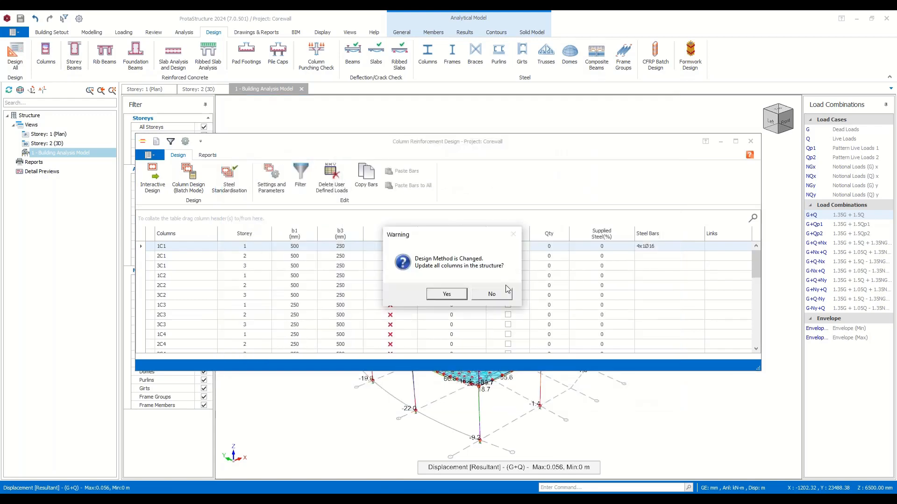
left_click(448, 294)
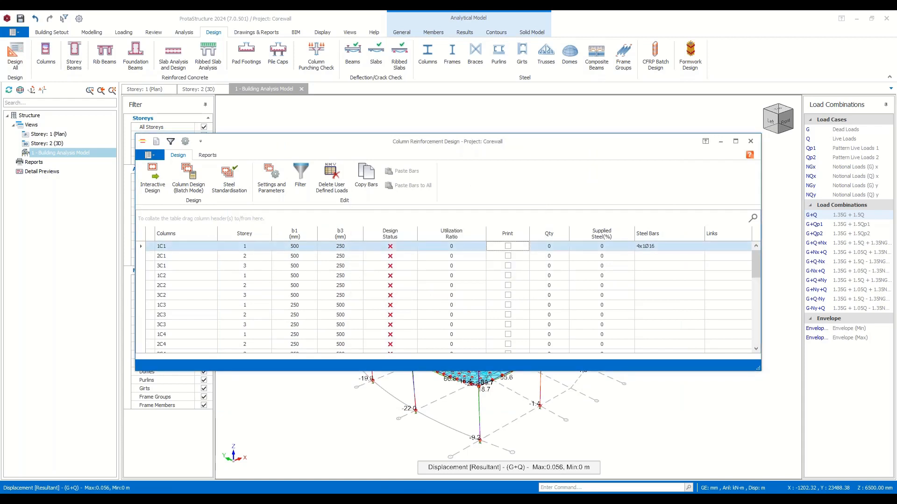
Run the batch column design for all storeys with the Re-select All Bars option.
left_click(189, 181)
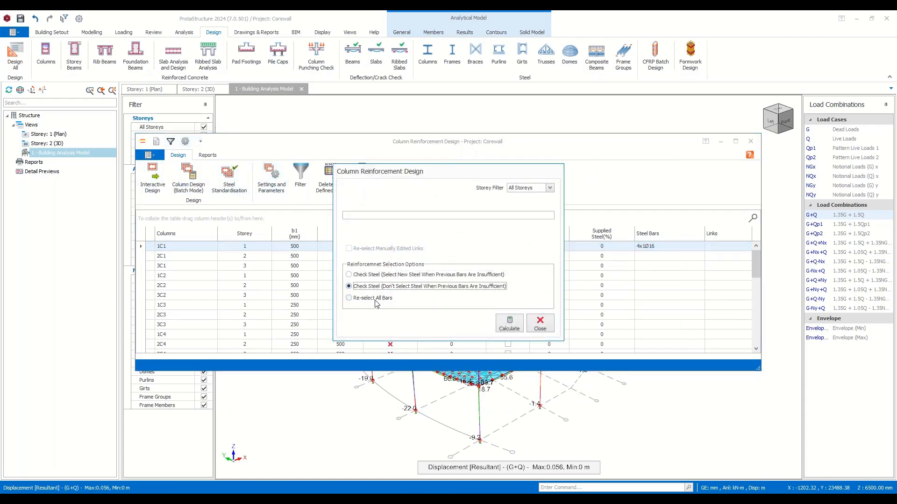
left_click(373, 299)
left_click(512, 324)
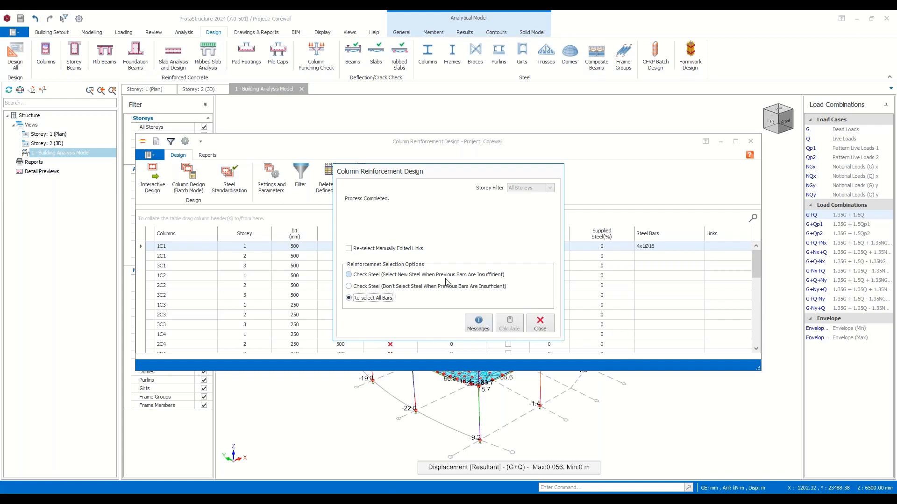
left_click(539, 323)
Review the column design results and select column 1C9 on storey 1.
scroll(493, 246, "down", 1)
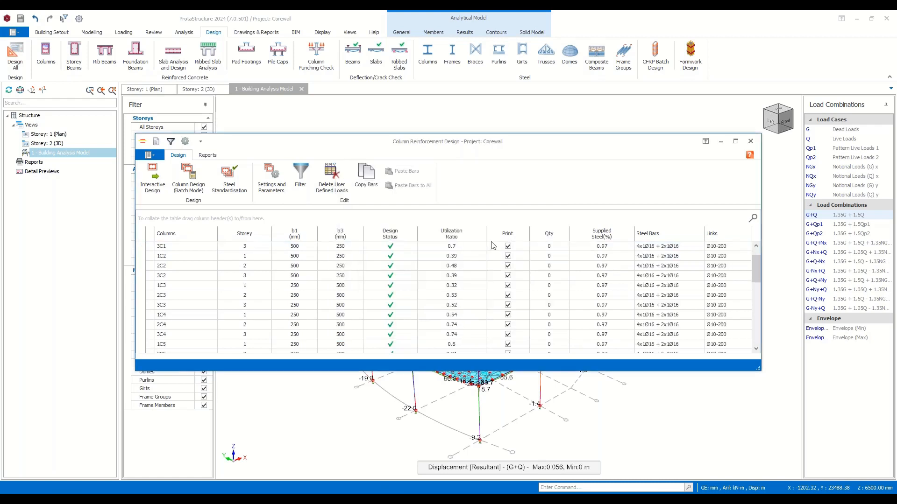
scroll(493, 247, "down", 7)
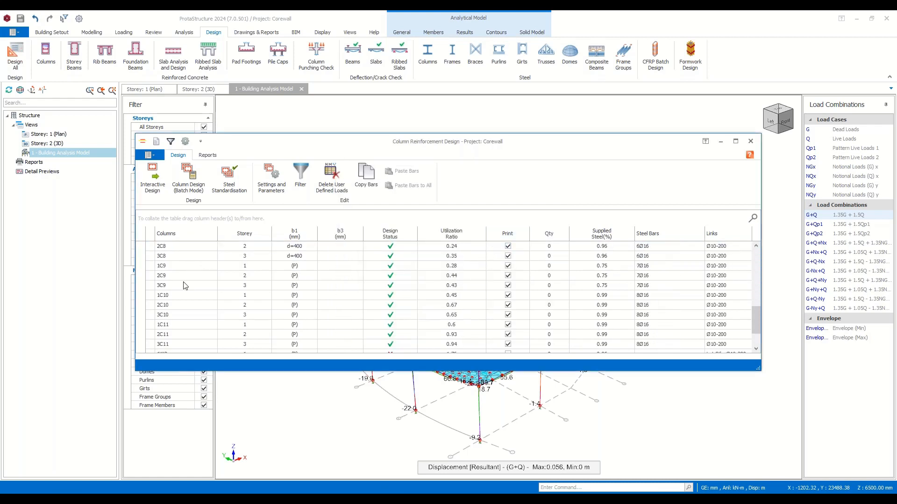
scroll(279, 277, "up", 1)
left_click(184, 286)
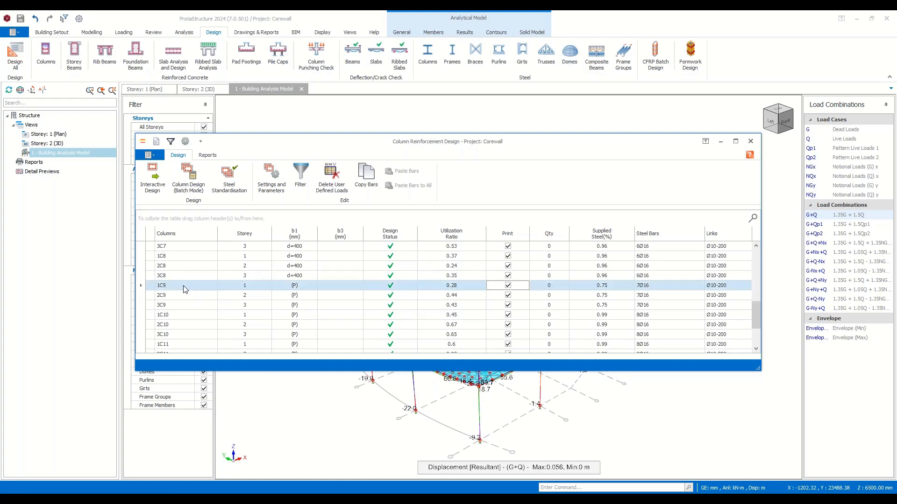
Open the rebar layout editor for column 1C9 on storey 1.
double_click(203, 285)
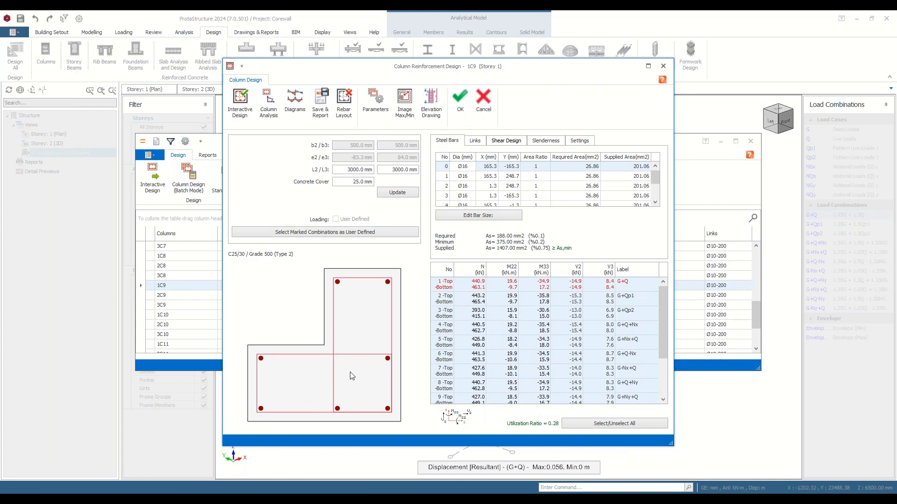
left_click(342, 106)
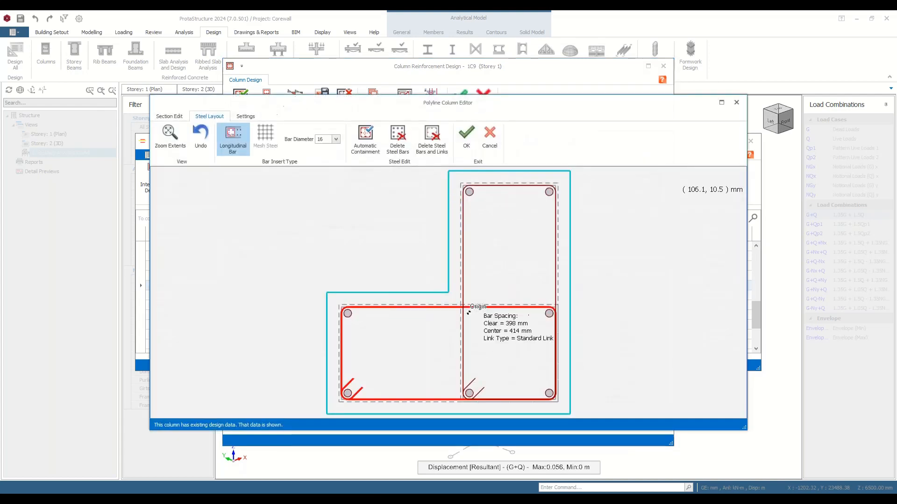
Insert a 16 mm bar at the section's inner corner and one intermediate 16 mm bar on each long face of the vertical leg.
middle_click_drag(524, 368, 494, 344)
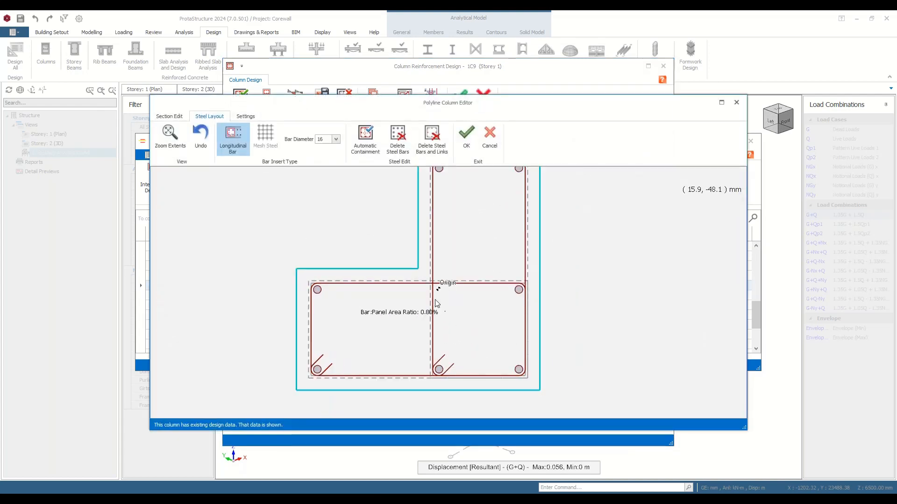
left_click(438, 290)
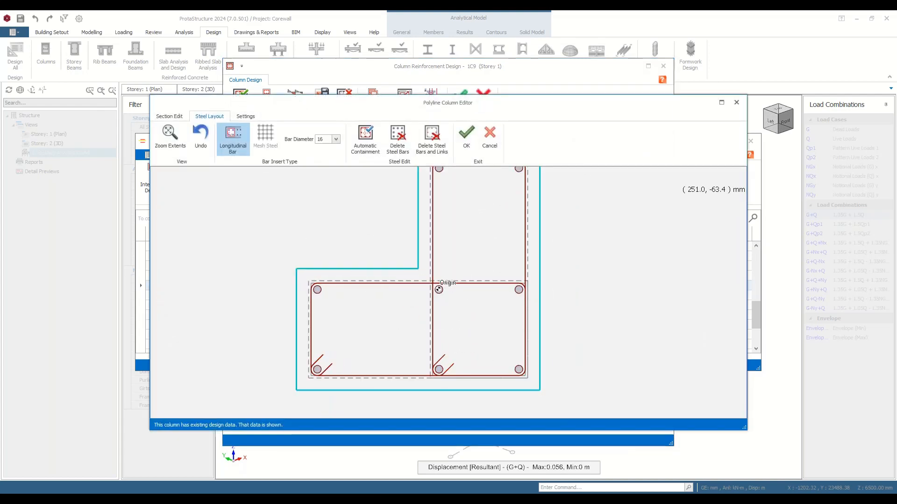
middle_click_drag(526, 301, 537, 366)
left_click(530, 356)
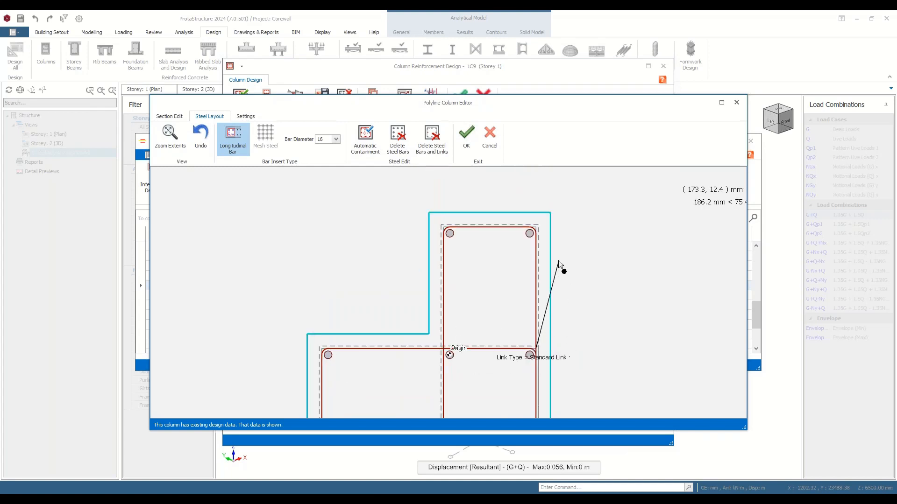
left_click(537, 229)
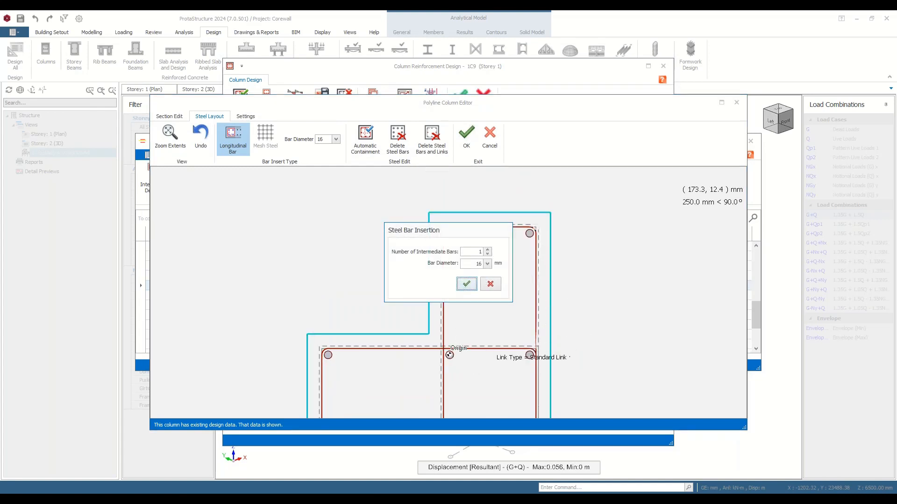
left_click(464, 283)
left_click(444, 234)
left_click(447, 351)
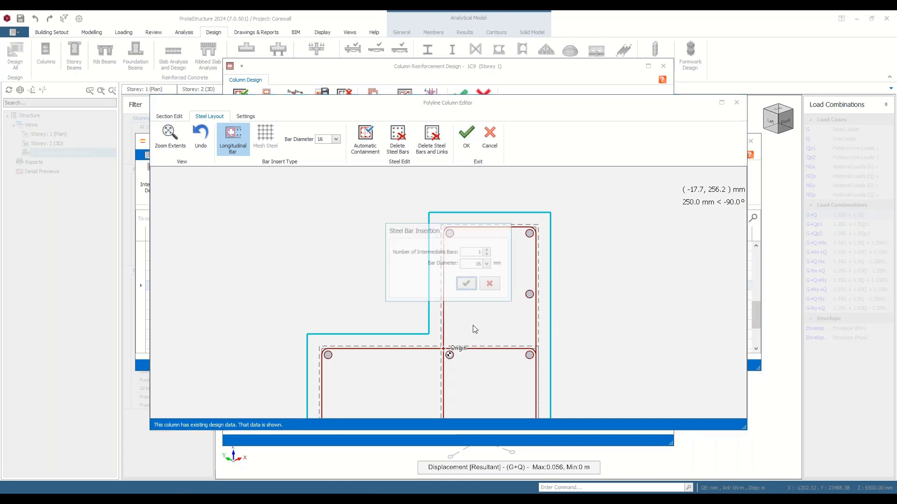
left_click(464, 286)
scroll(473, 315, "down", 2)
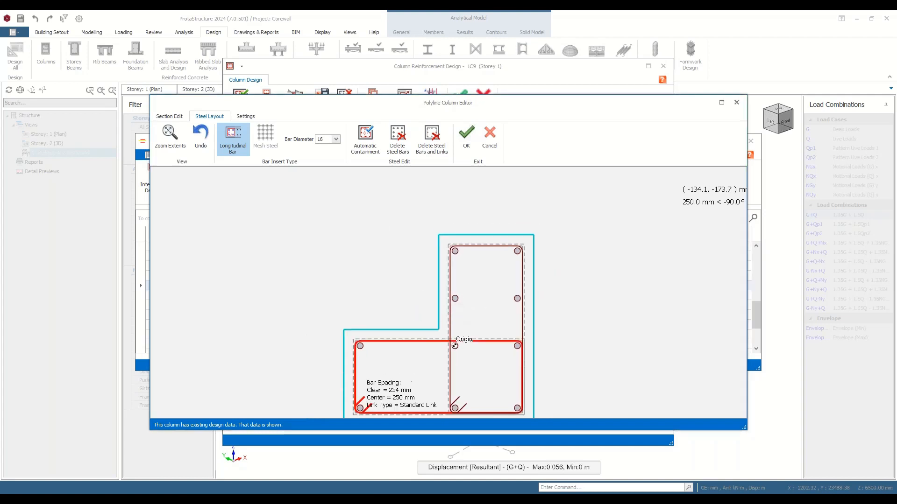
Insert one intermediate 16 mm bar on the lower and upper faces of the section's horizontal leg.
left_click(359, 408)
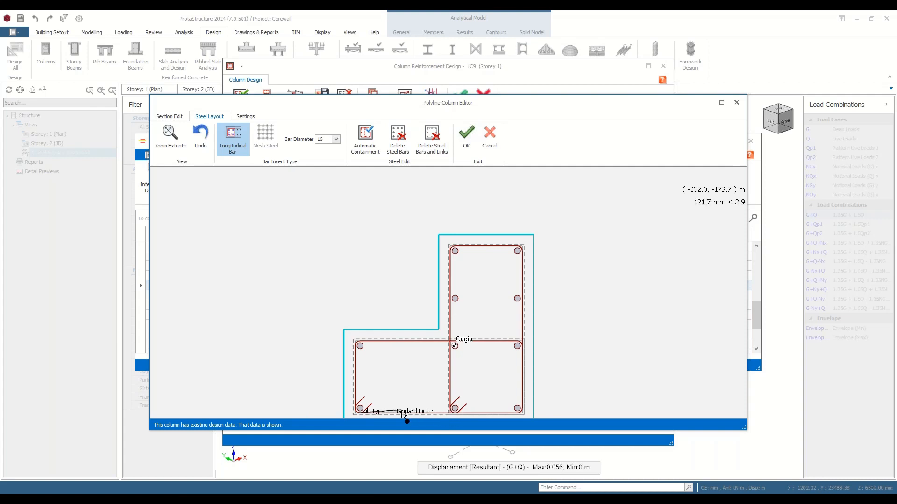
left_click(450, 413)
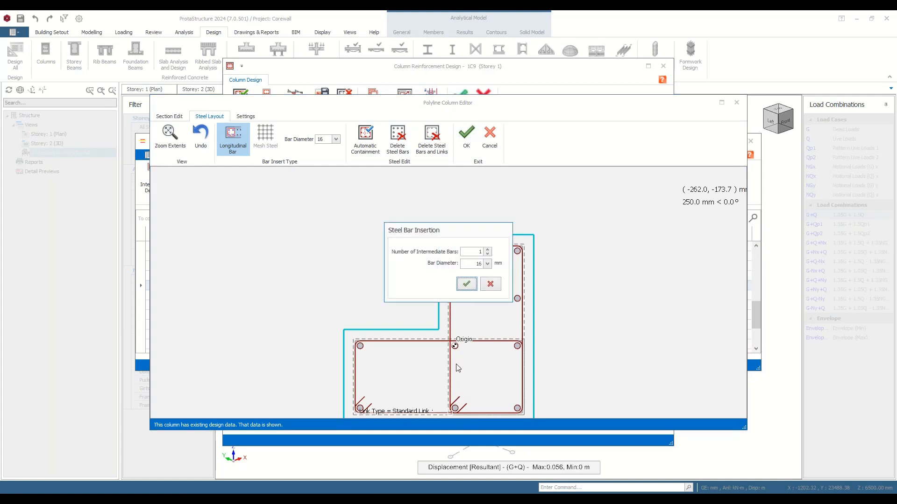
left_click(466, 285)
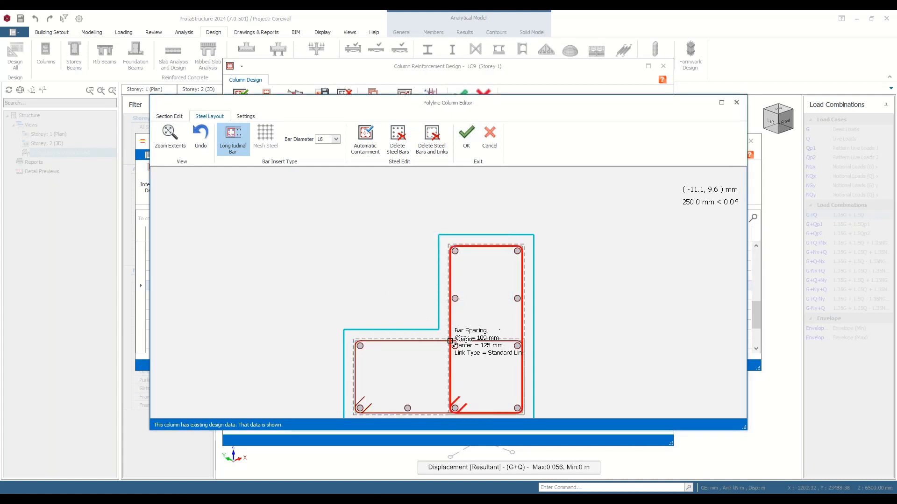
left_click(451, 341)
left_click(355, 342)
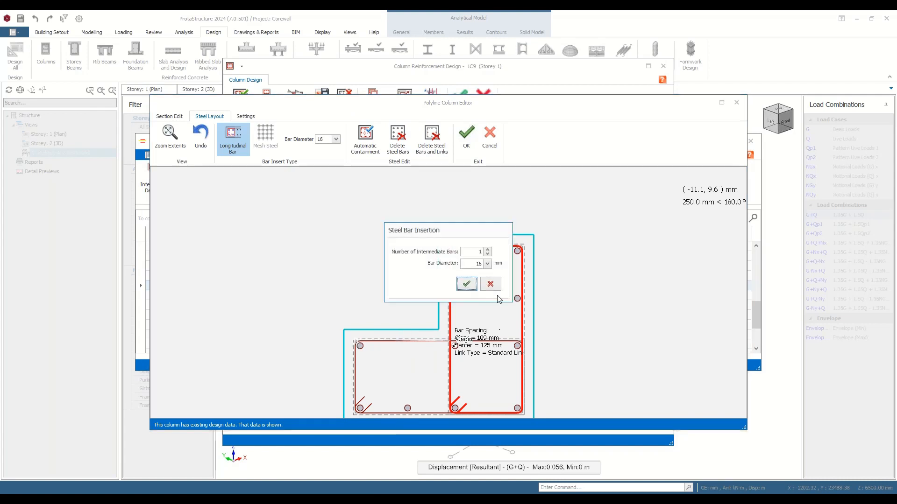
left_click(466, 284)
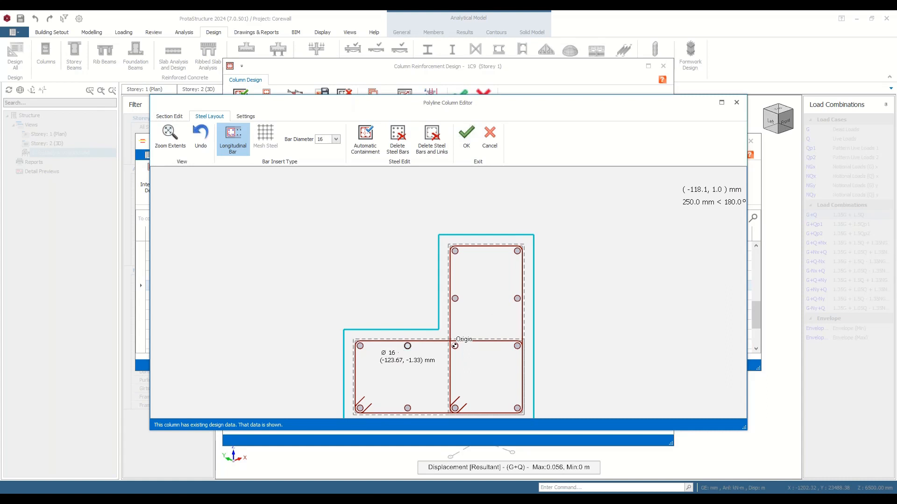
Add links tying the opposite intermediate bars together across the vertical and horizontal legs.
left_click(517, 299)
left_click(457, 300)
scroll(566, 322, "down", 2)
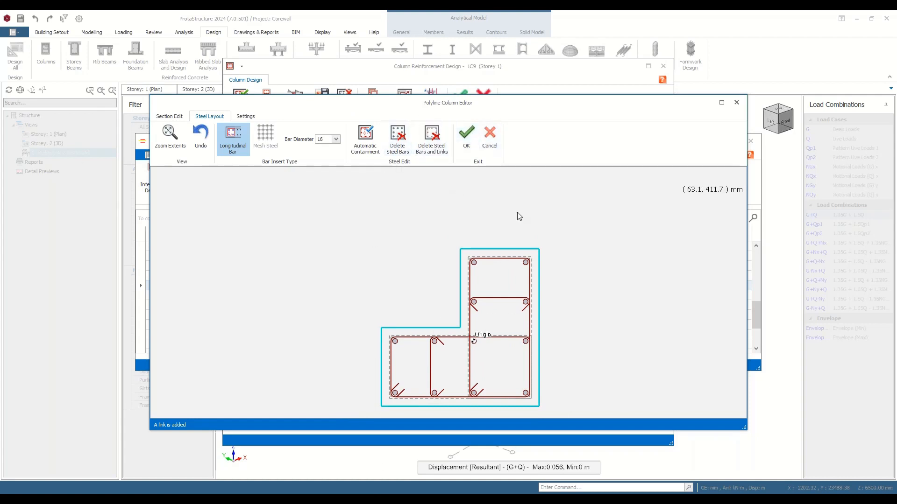
Delete all bars and links of column 1C9 and regenerate them by Automatic Containment with two intermediate 16 mm bars along each leg face.
left_click(432, 136)
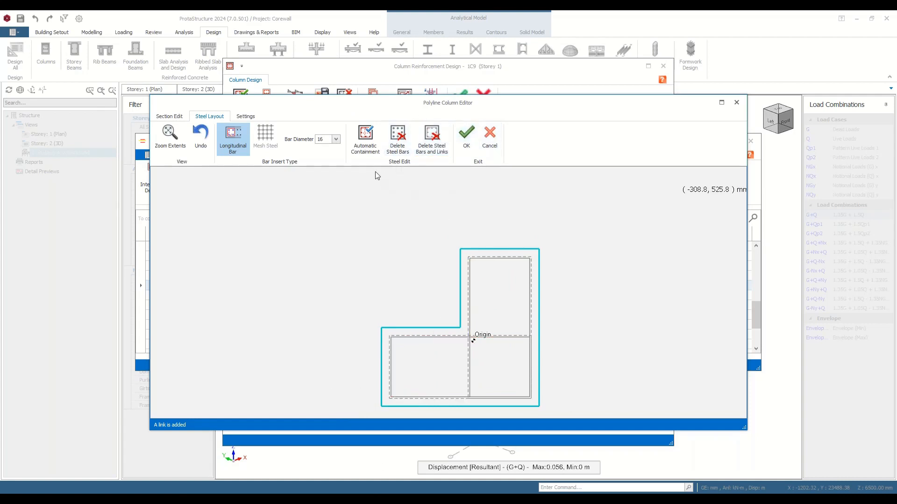
left_click(366, 136)
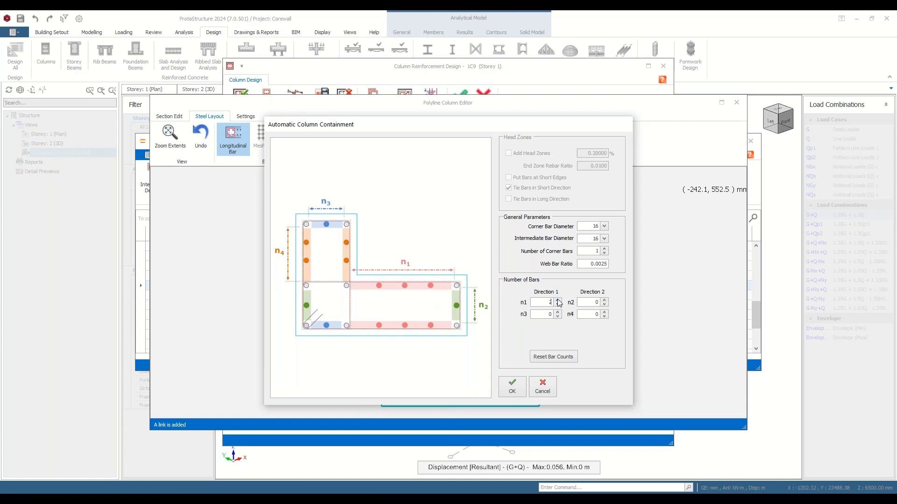
left_click(558, 300)
left_click(557, 301)
left_click(515, 390)
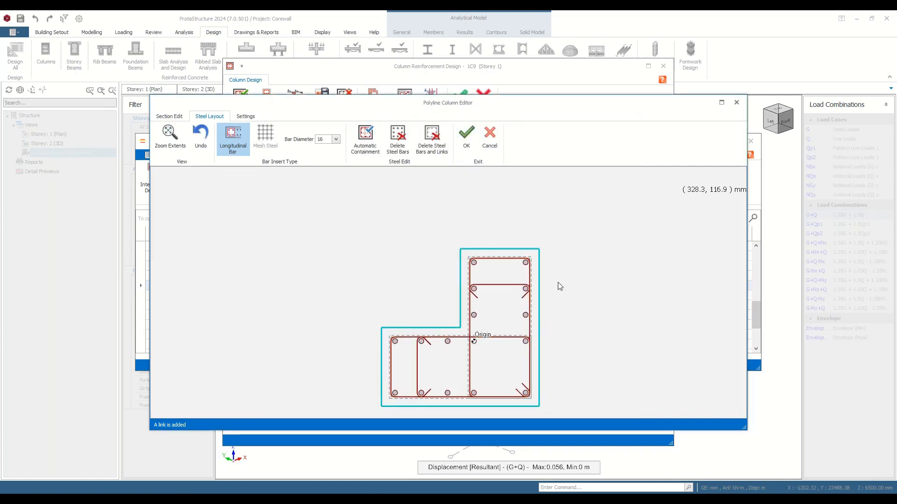
Add links across the untied intermediate bar pairs in both legs, and accept the layout and design of column 1C9.
left_click(448, 342)
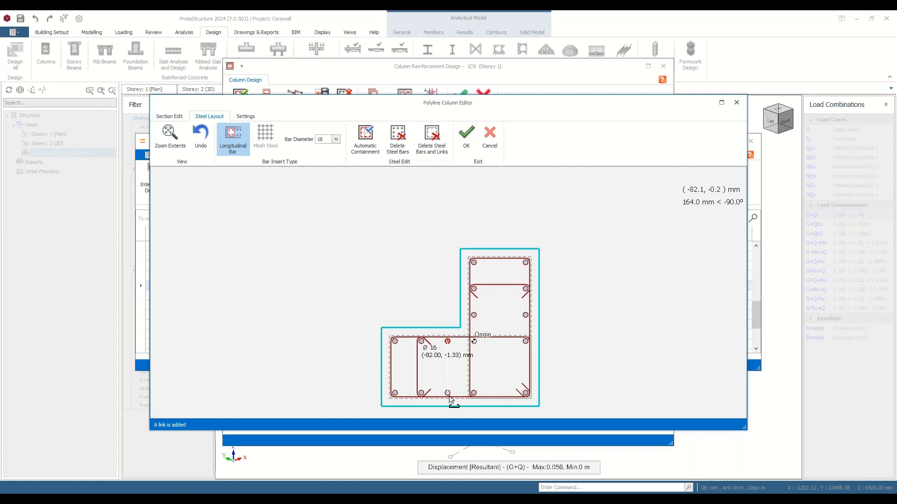
left_click(447, 394)
left_click(526, 315)
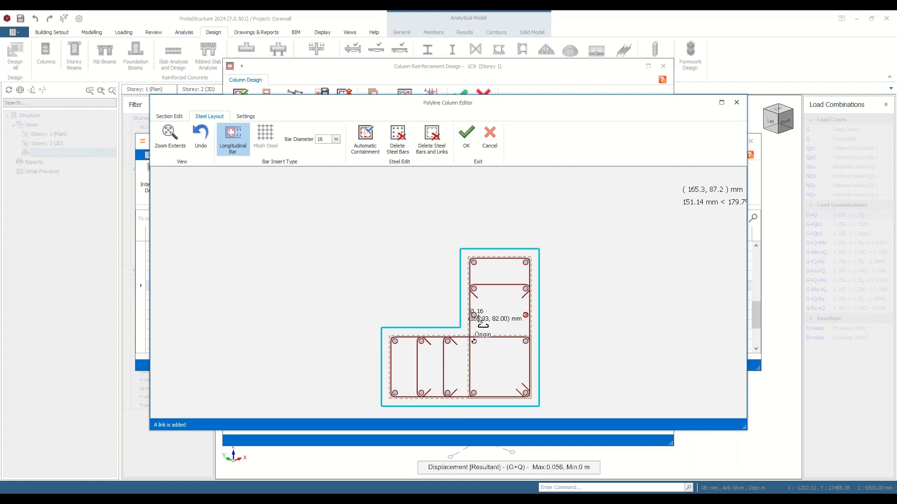
left_click(467, 135)
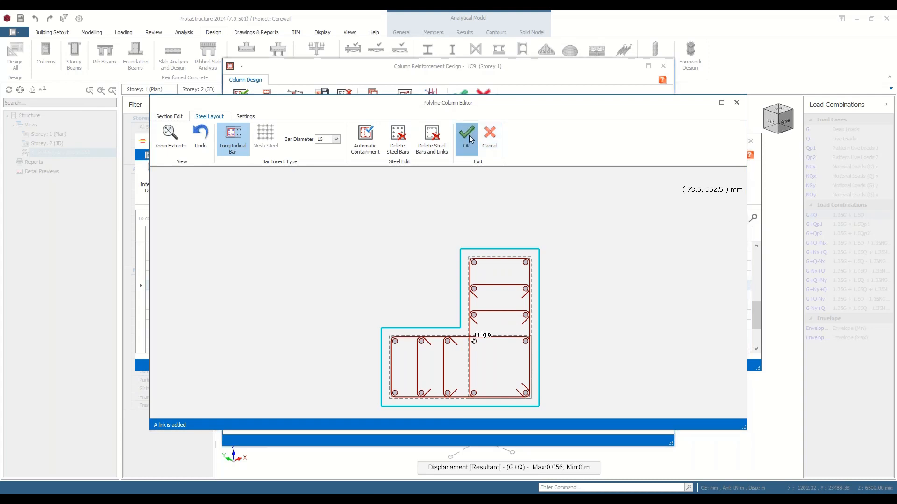
left_click(461, 98)
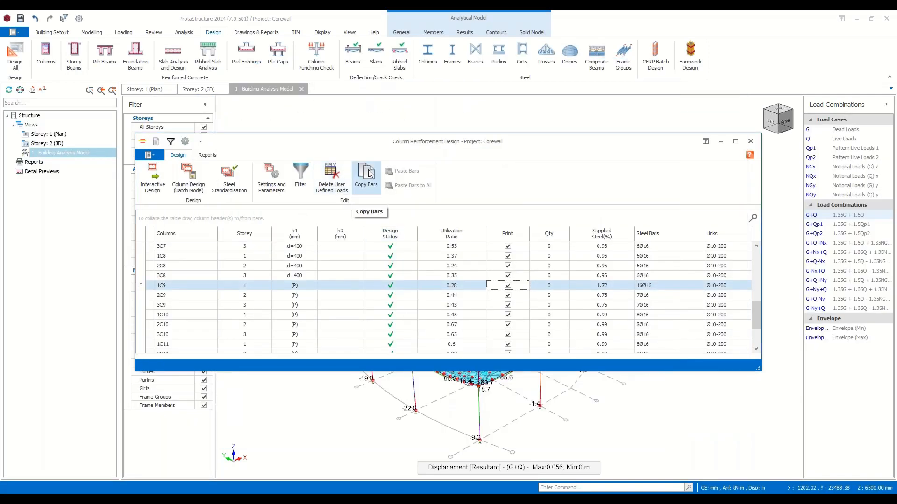
Copy the bars of column 1C9 to all matching columns, 2C9 and 3C9.
left_click(369, 173)
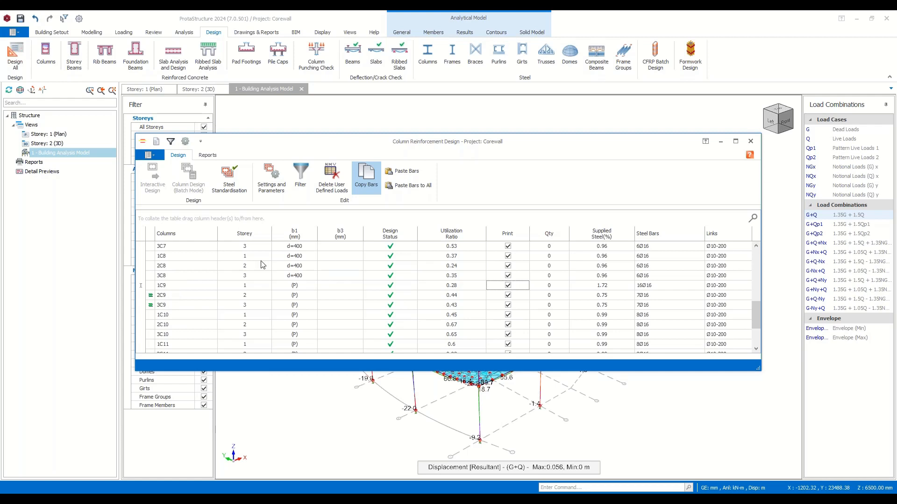
left_click(403, 186)
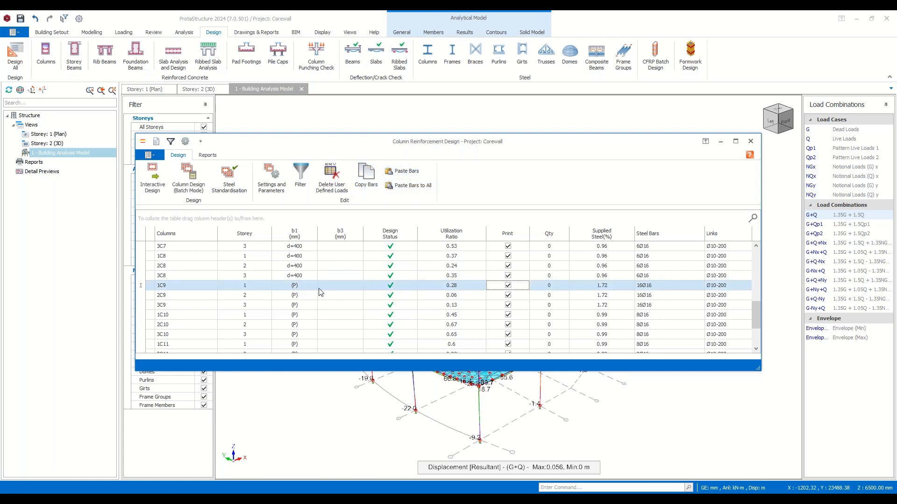
Open the rebar layout of column 1C10 on storey 1 and delete all its steel bars and links.
scroll(182, 299, "down", 1)
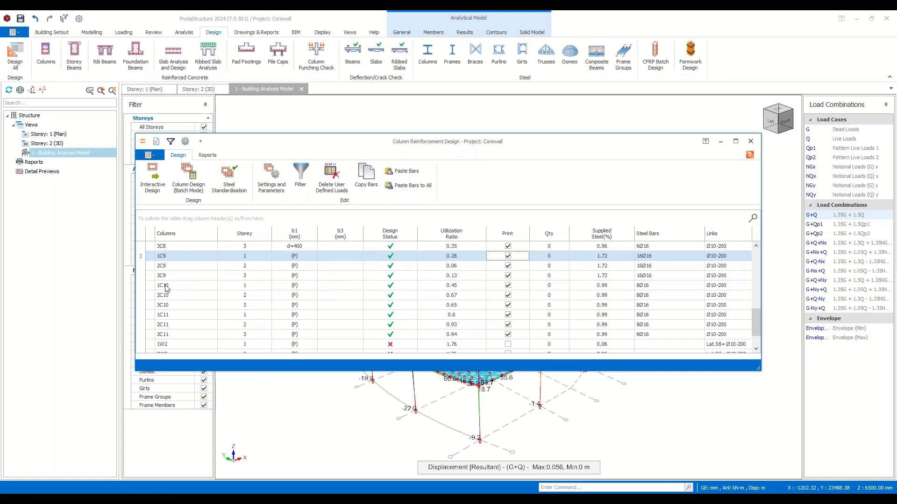
left_click(165, 286)
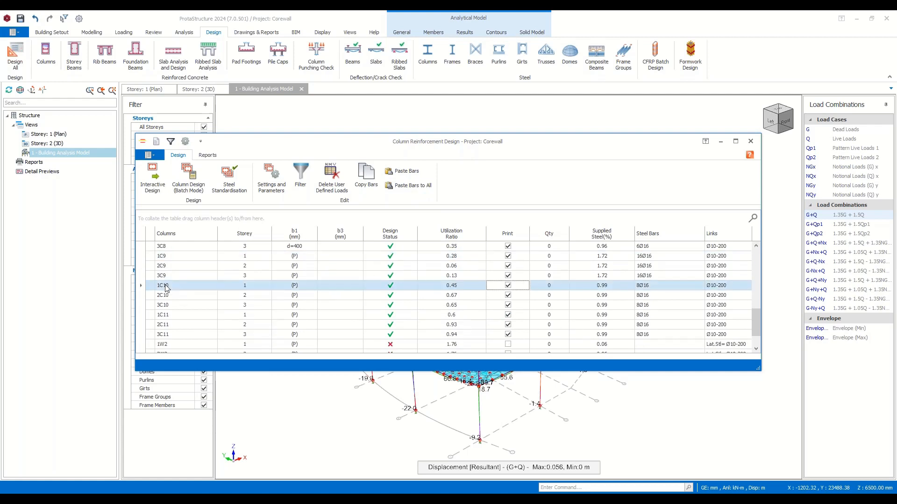
double_click(204, 289)
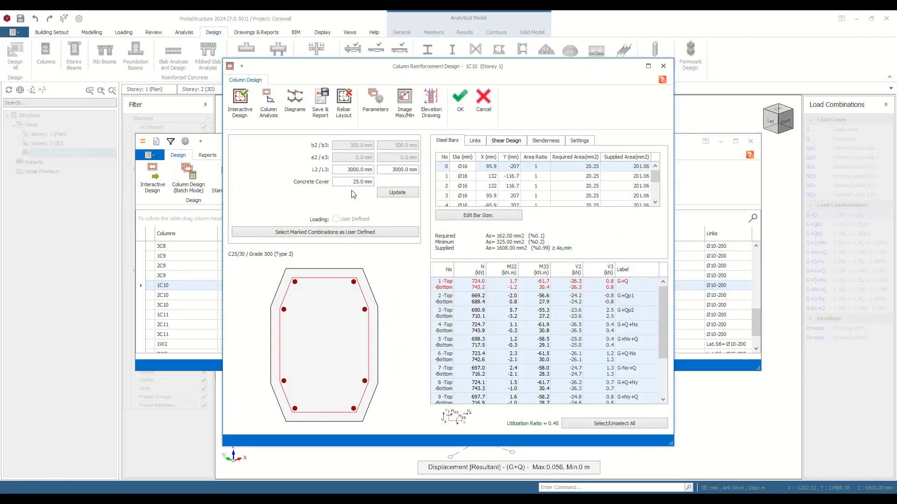
left_click(343, 104)
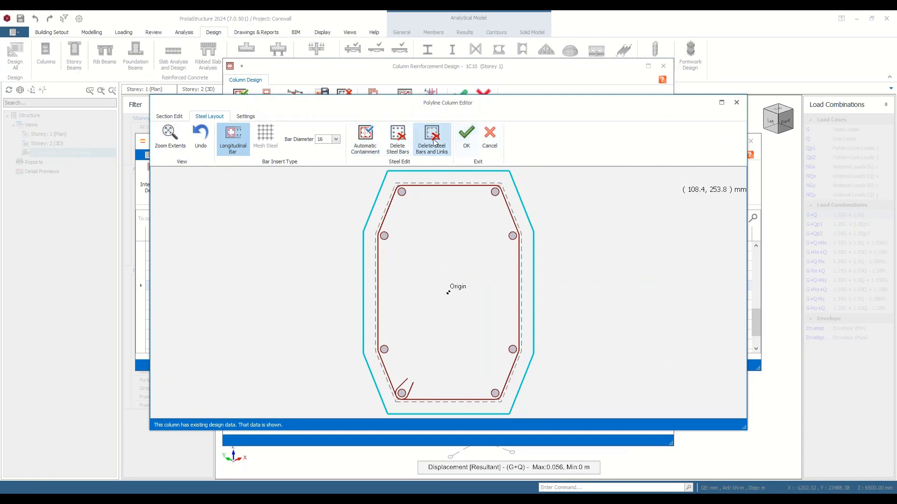
left_click(435, 141)
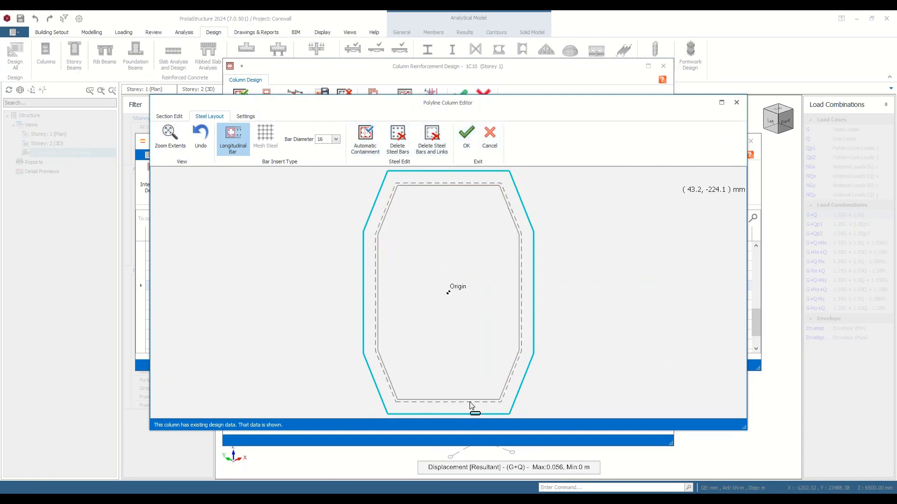
Insert a Closed Link around the perimeter of the octagonal section of column 1C10.
right_click(449, 401)
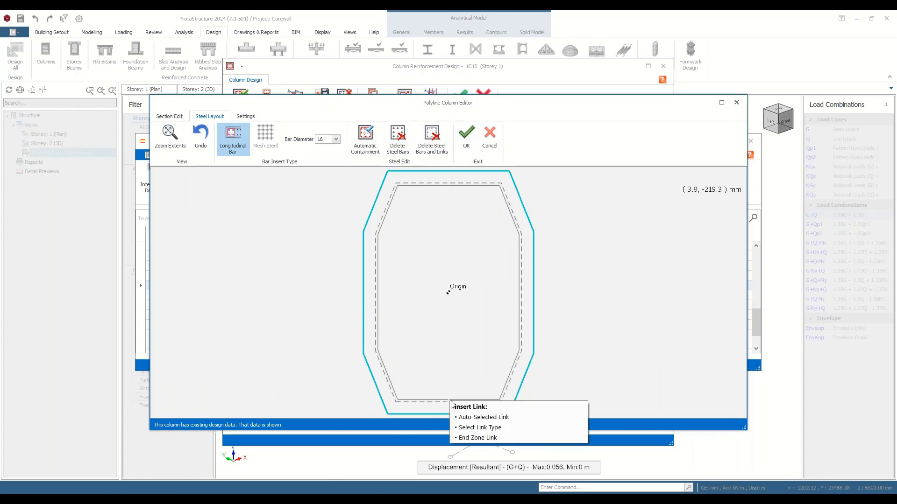
left_click(501, 428)
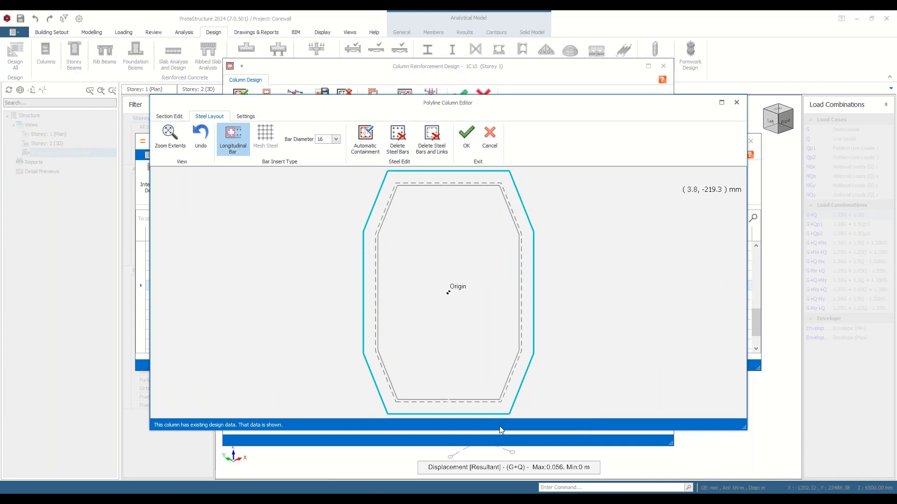
left_click(405, 262)
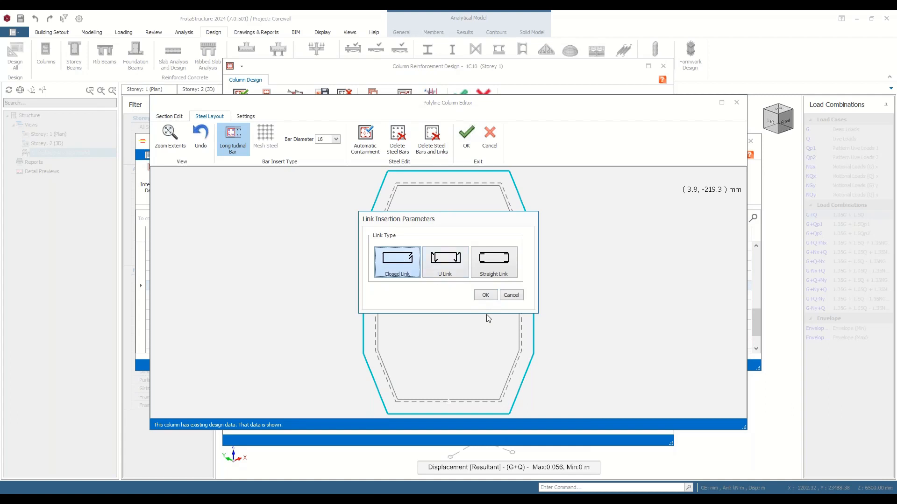
left_click(484, 296)
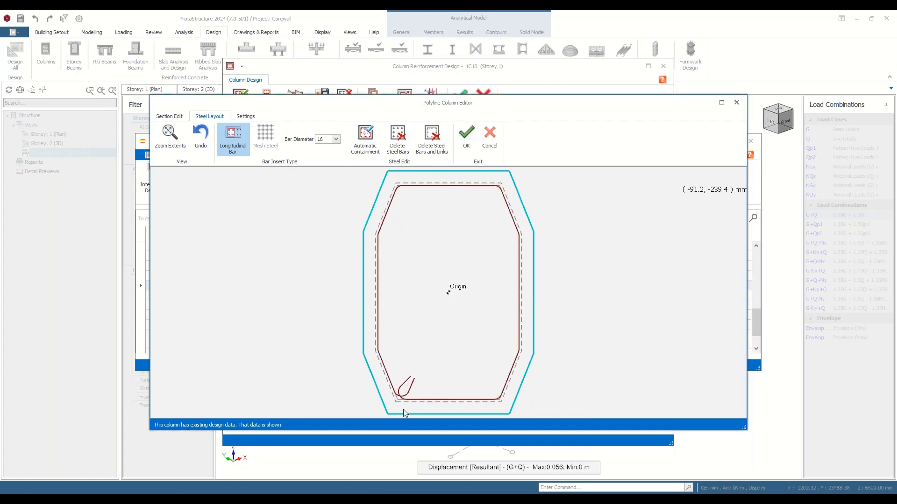
Place 16 mm longitudinal bars at all eight corners of the closed link in column 1C10.
left_click(400, 392)
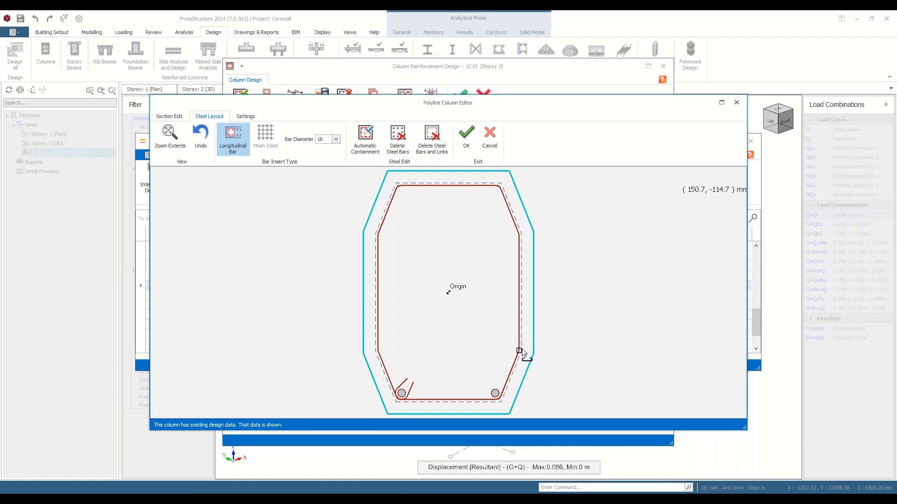
left_click(482, 345)
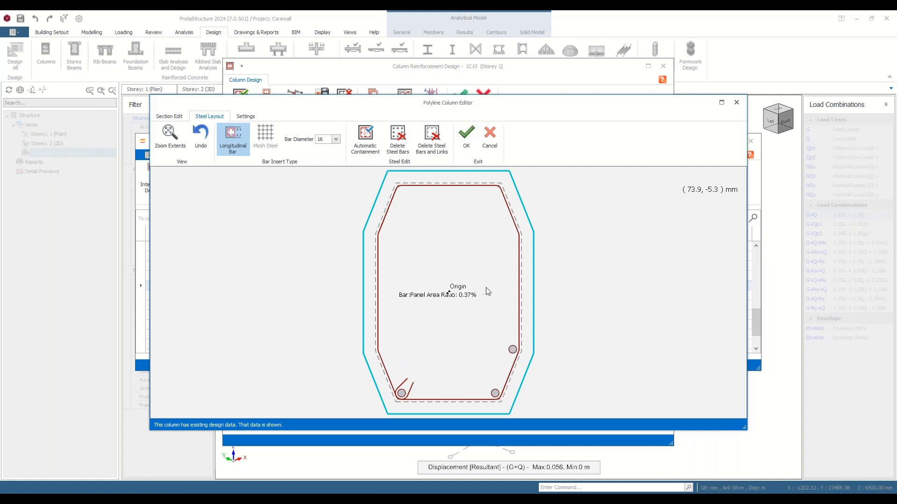
left_click(496, 258)
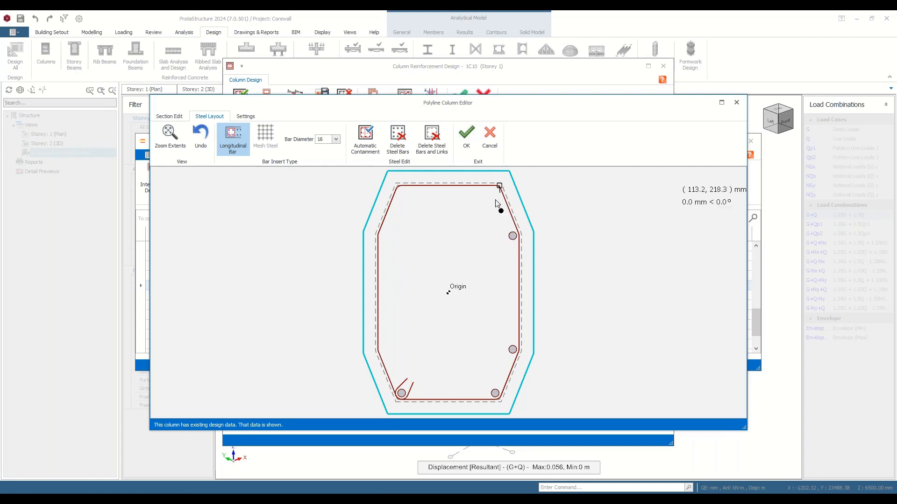
left_click(499, 194)
left_click(403, 194)
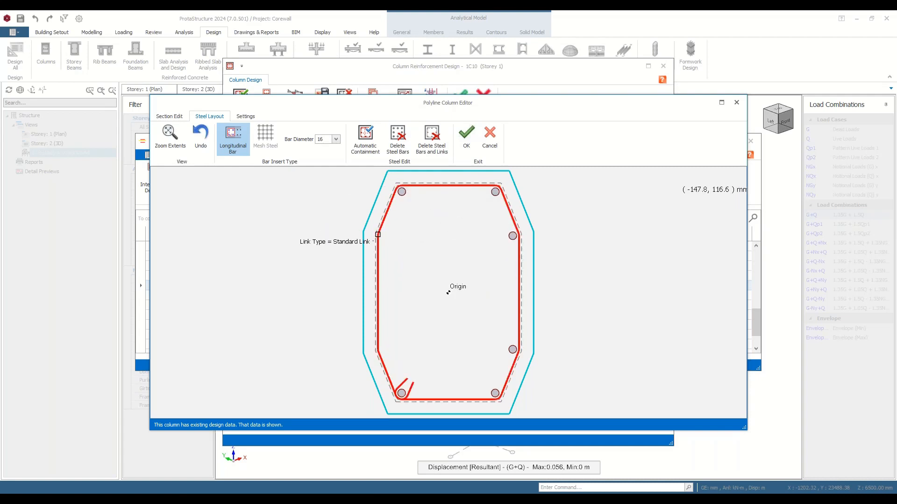
left_click(385, 237)
left_click(384, 349)
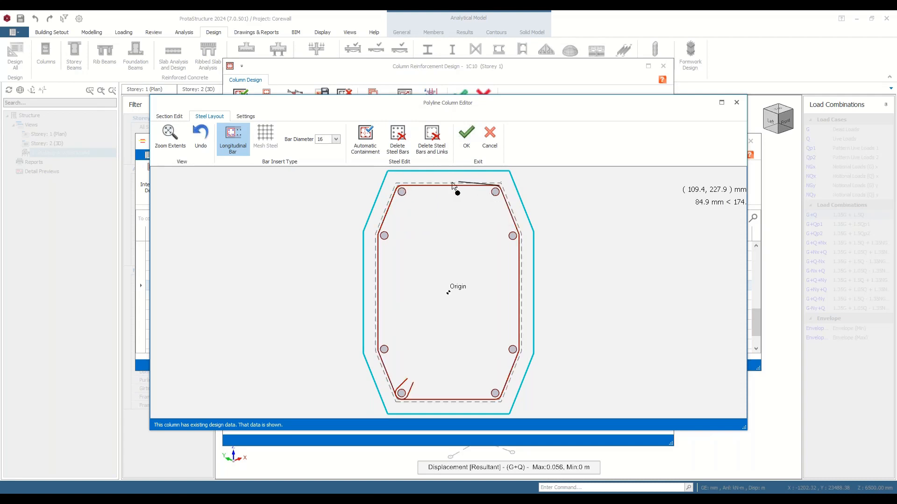
Insert one intermediate 16 mm bar along the upper edge and one along the left edge of the perimeter link.
left_click(398, 187)
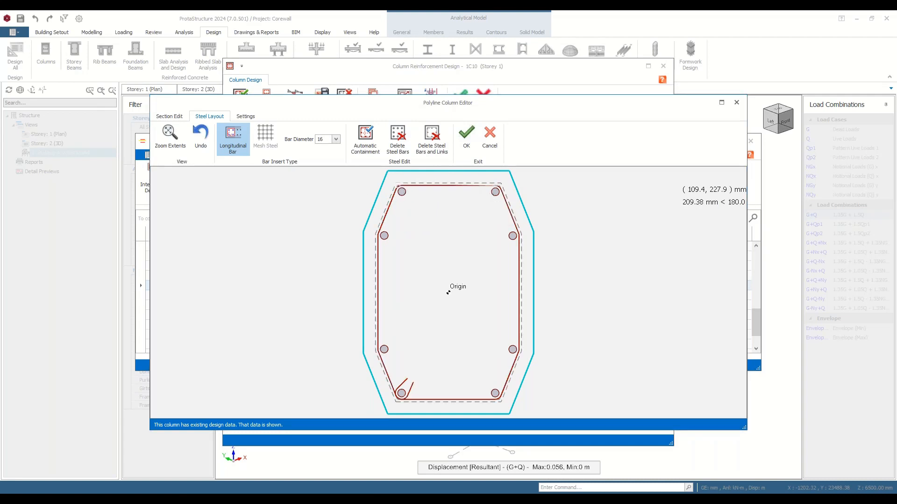
left_click(466, 284)
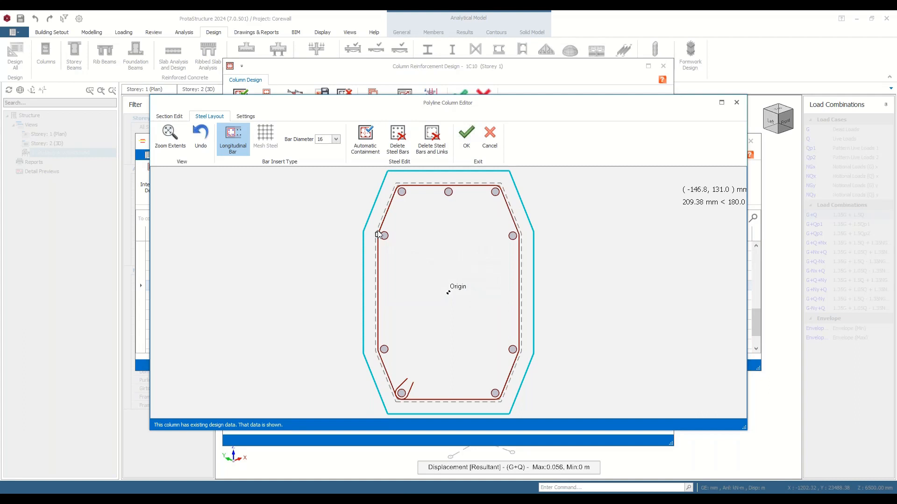
left_click(378, 235)
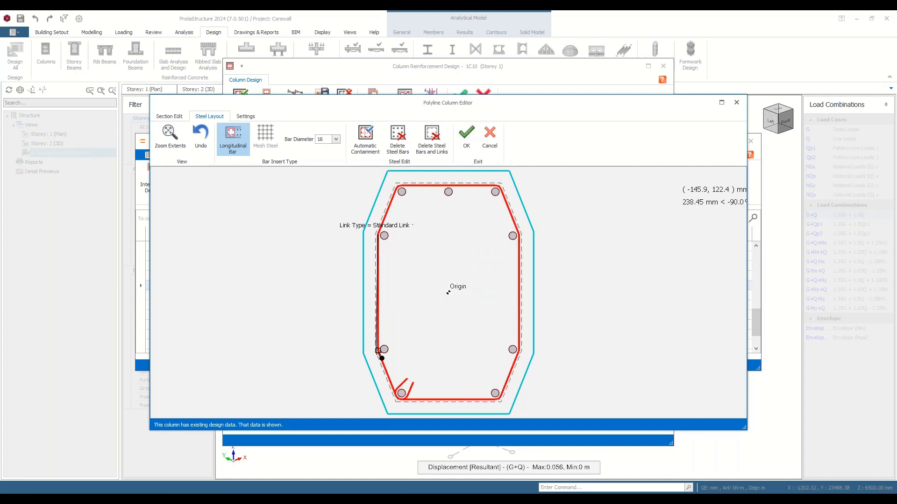
left_click(378, 350)
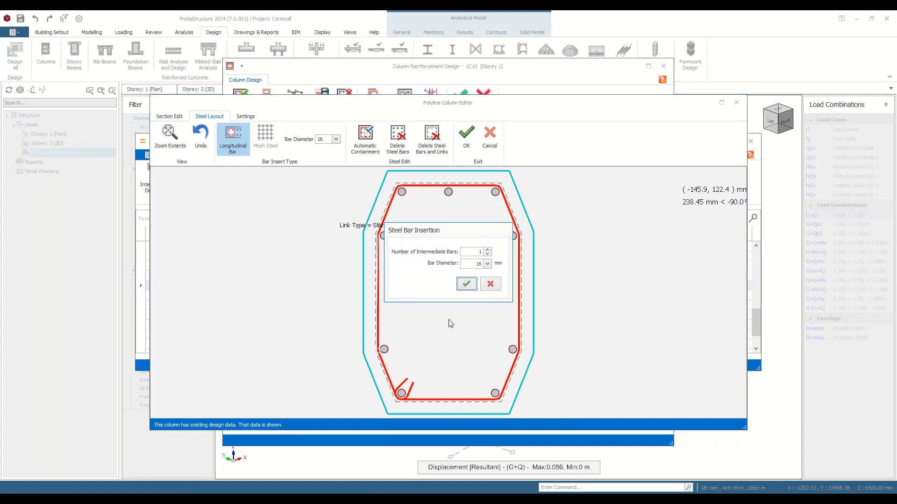
left_click(466, 284)
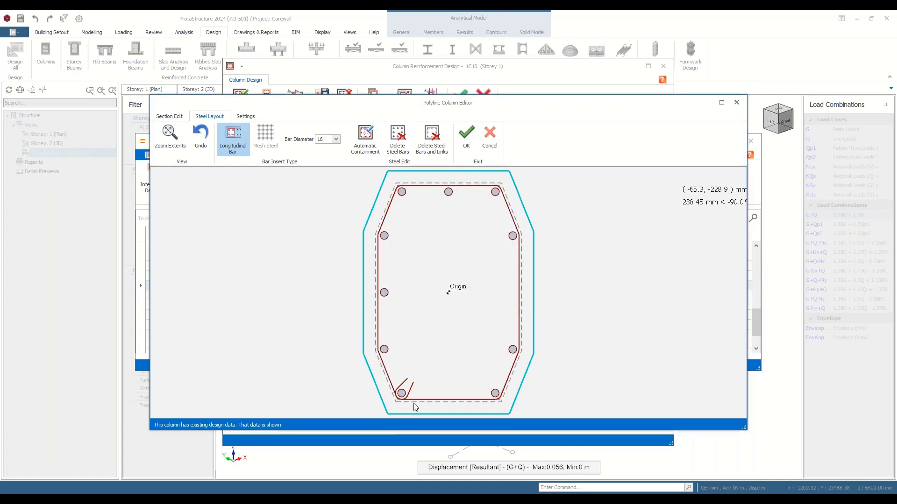
Insert one intermediate 16 mm bar along the lower edge and one along the right edge of the perimeter link.
left_click(400, 401)
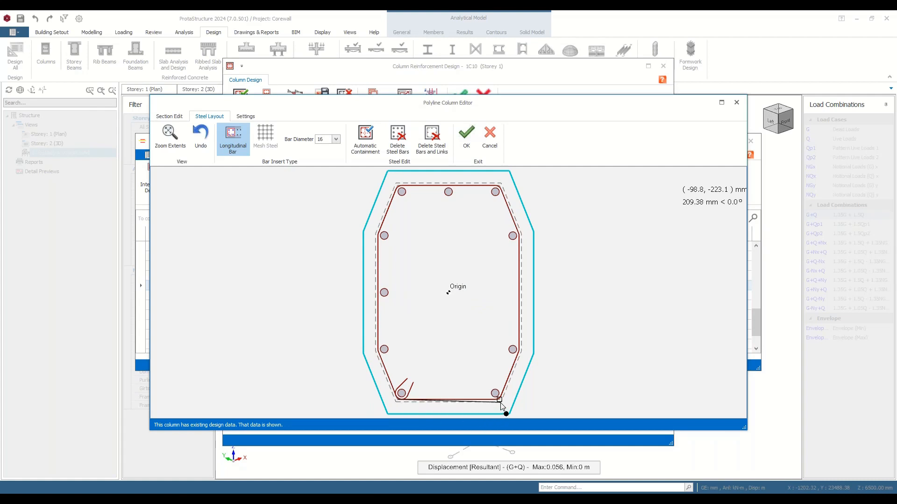
left_click(501, 404)
left_click(466, 283)
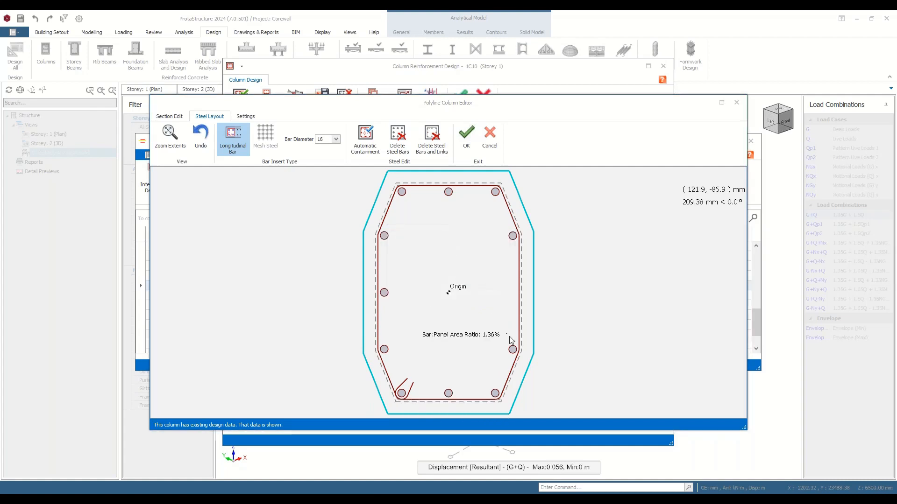
left_click(525, 357)
left_click(517, 238)
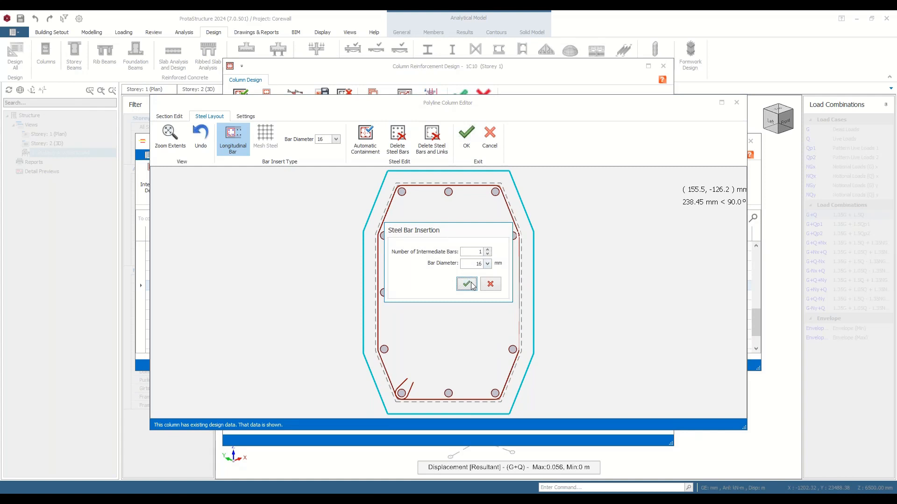
left_click(466, 284)
Insert a rectangular inner link around the four corner bars at the ends of the section's two vertical sides.
right_click(384, 235)
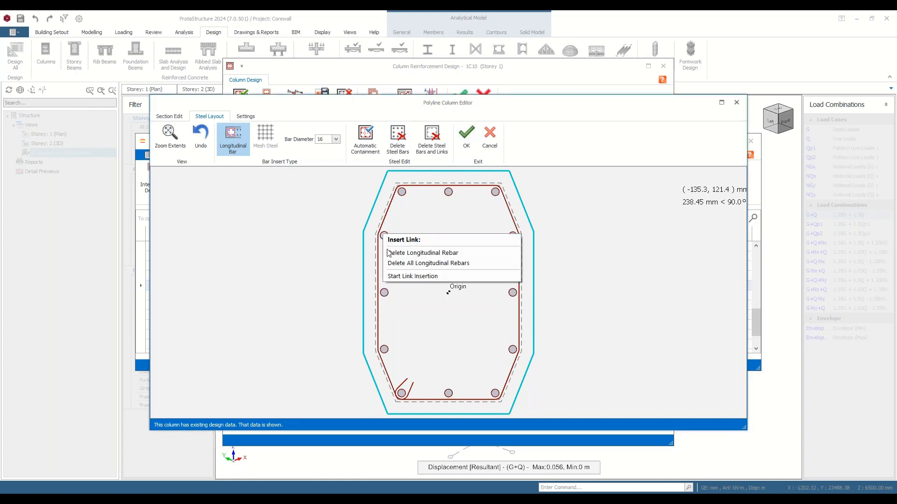
left_click(396, 278)
left_click(385, 349)
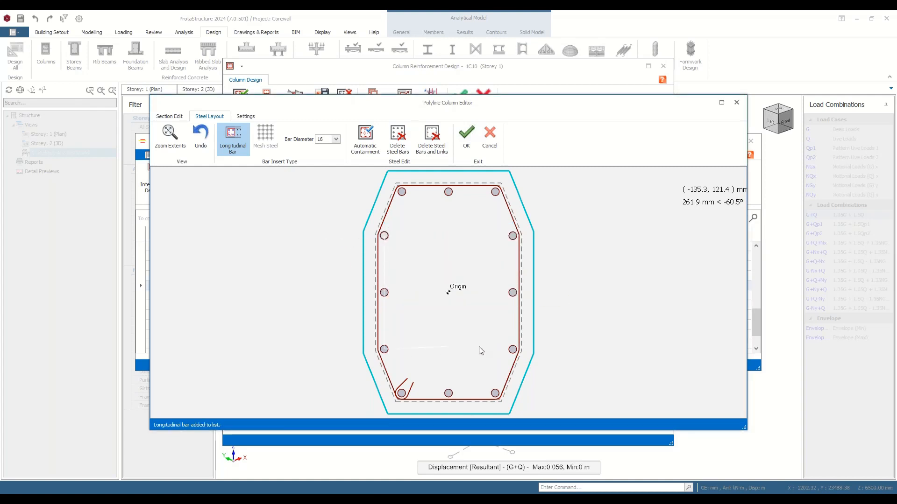
left_click(512, 349)
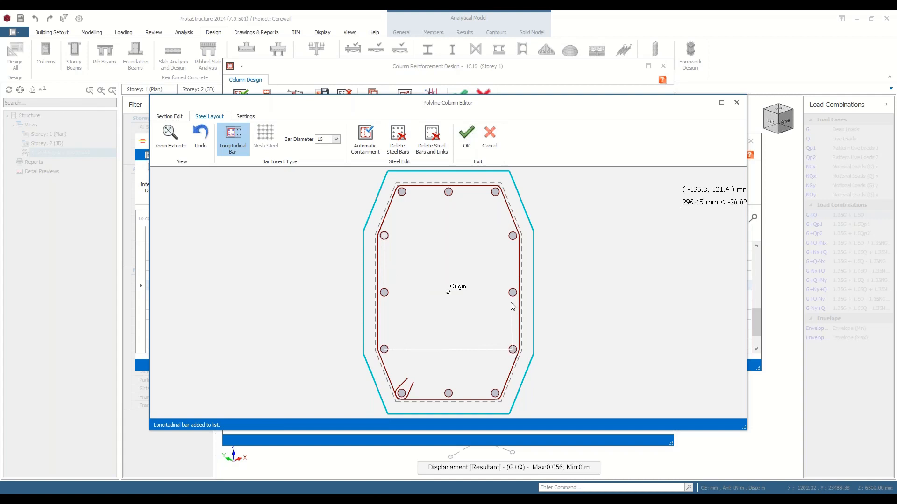
left_click(513, 236)
left_click(385, 235)
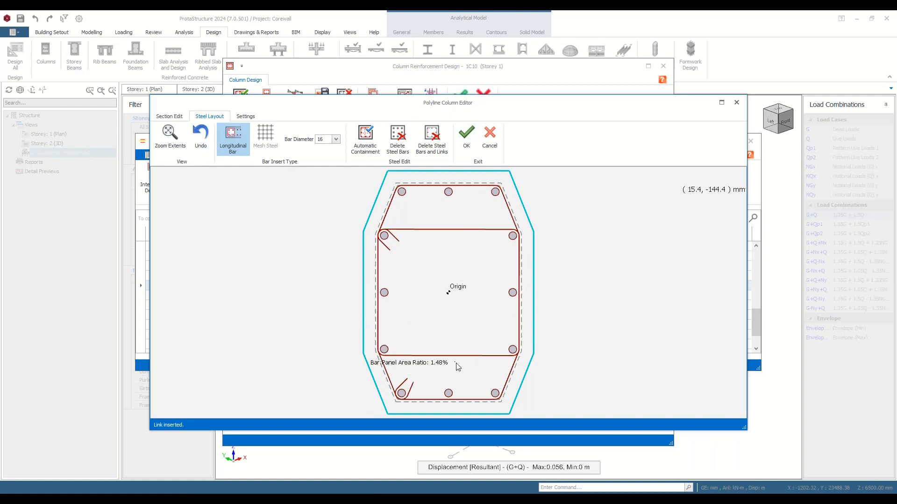
Insert one intermediate 16 mm bar along the lower leg of the inner rectangular link.
left_click(383, 359)
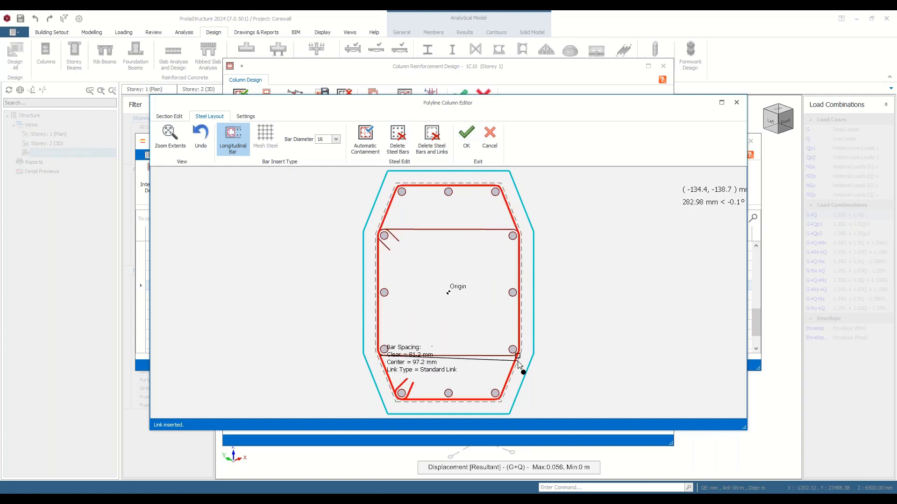
left_click(518, 358)
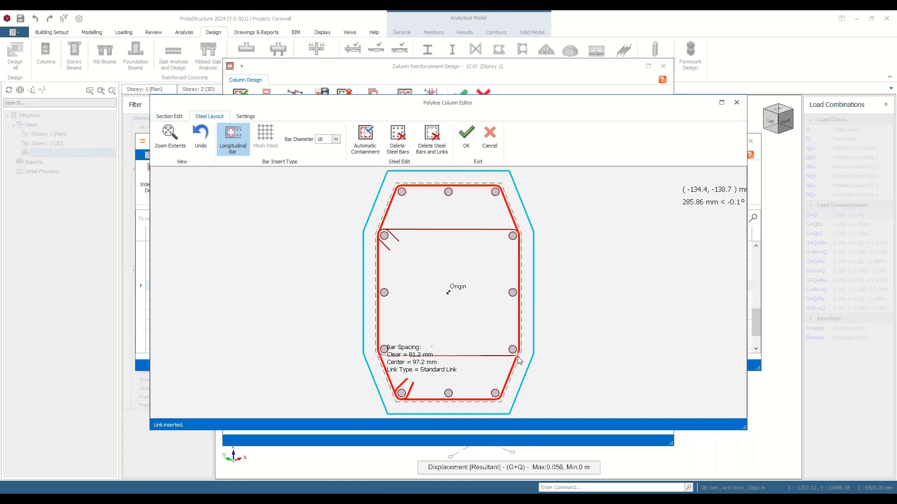
left_click(467, 284)
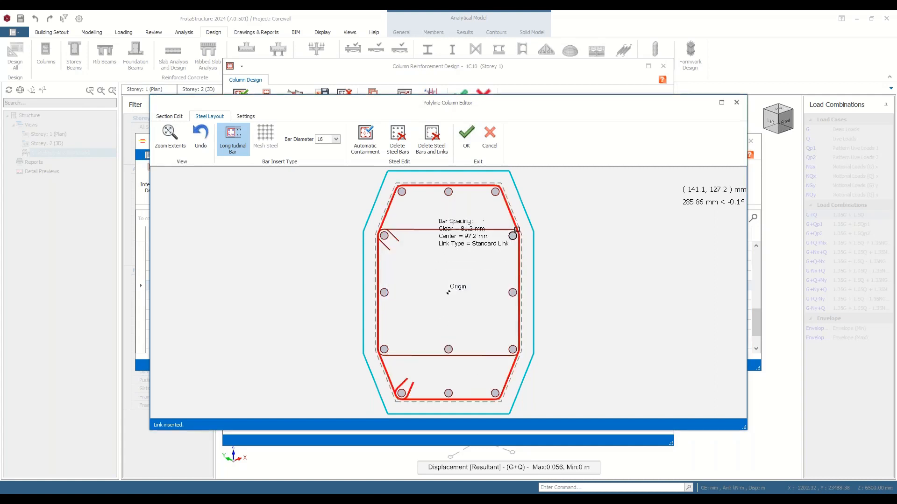
left_click(512, 236)
left_click(384, 236)
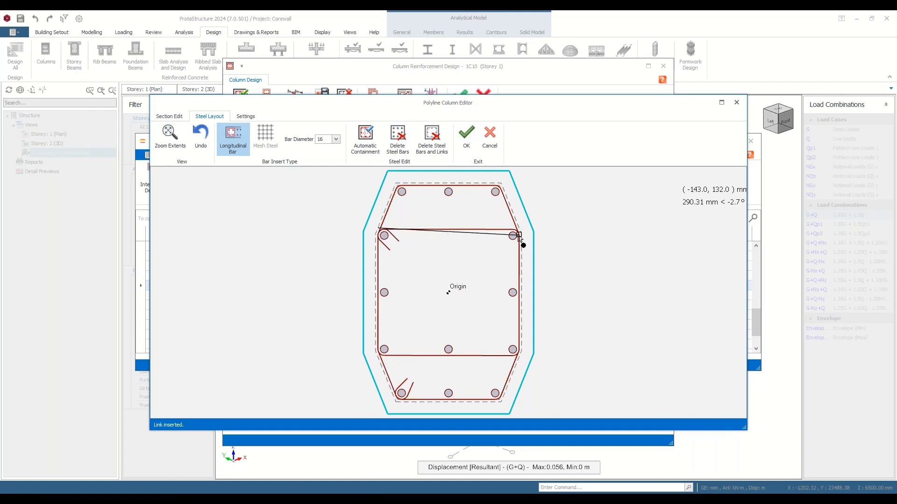
scroll(391, 228, "up", 3)
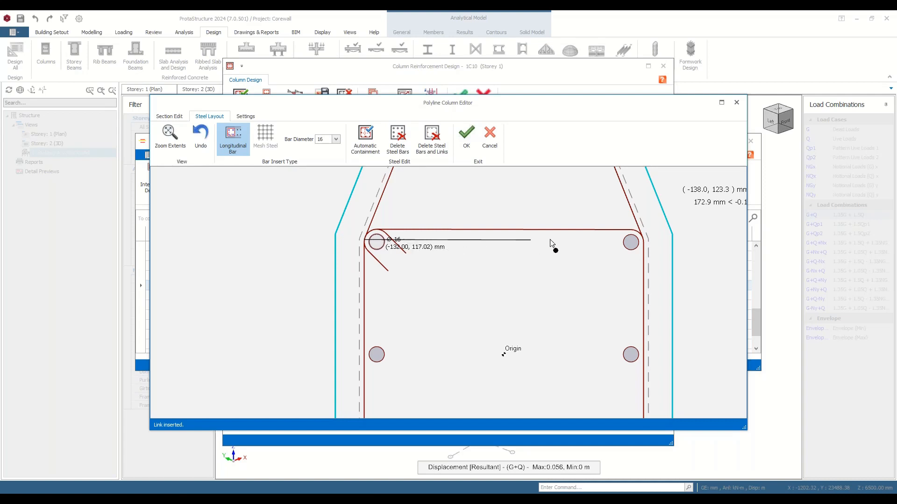
left_click(639, 230)
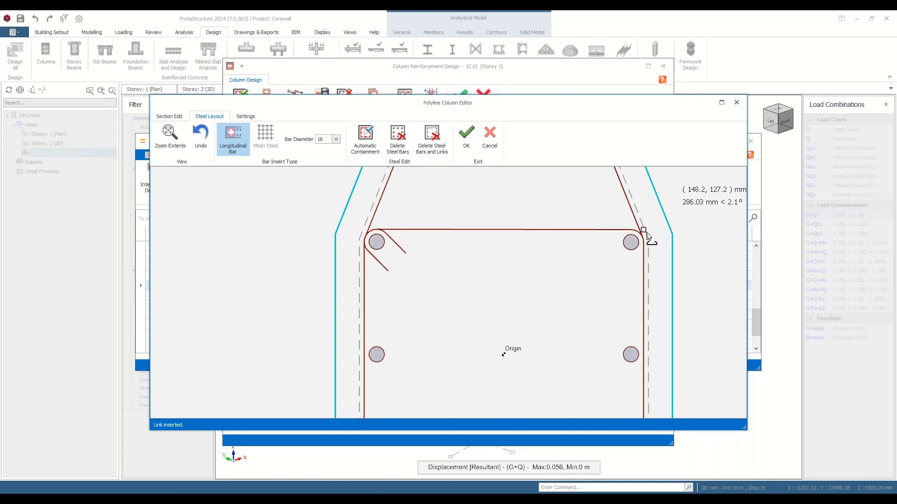
left_click(374, 228)
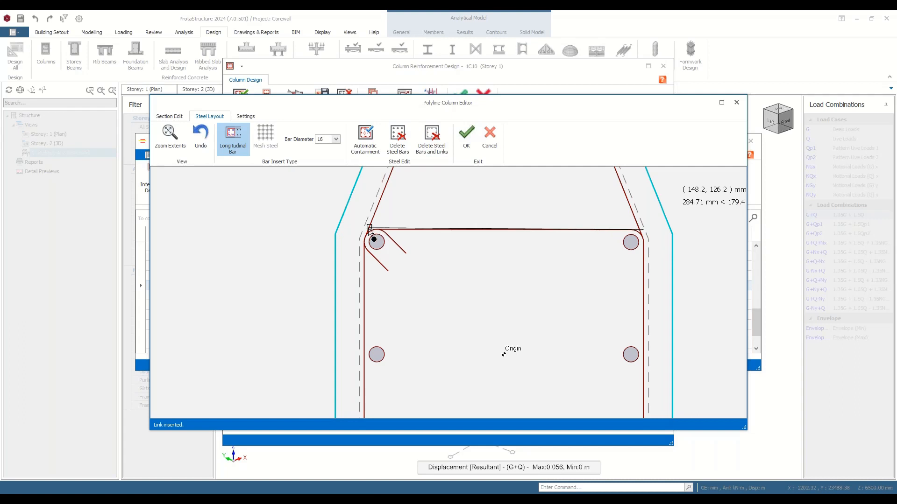
Insert one intermediate 16 mm bar just below the upper leg of the inner rectangular link.
scroll(407, 236, "down", 2)
scroll(410, 244, "down", 1)
middle_click_drag(471, 283, 489, 239)
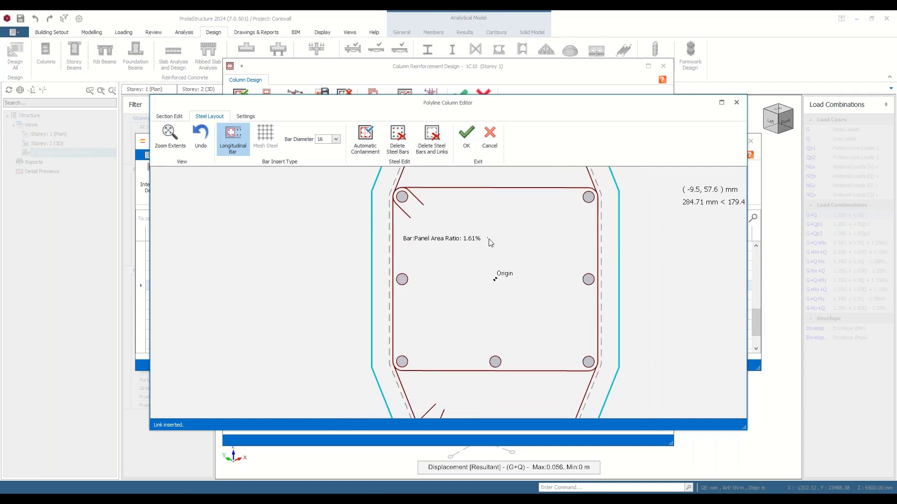
left_click(393, 196)
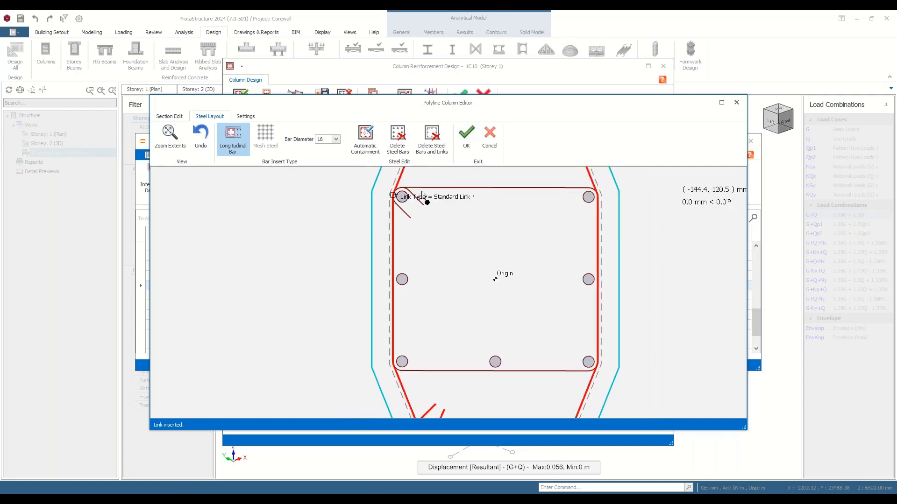
left_click(590, 197)
left_click(463, 284)
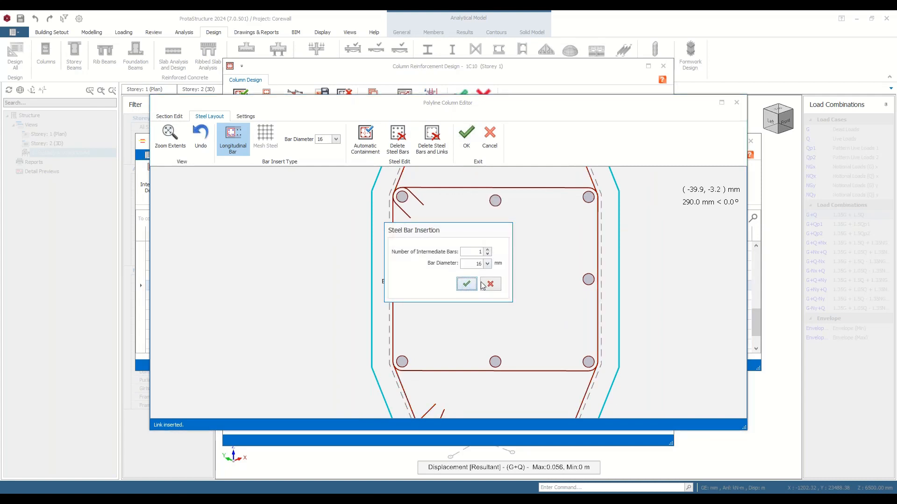
Add a vertical link between the top and bottom middle bars and a horizontal link between the side middle bars, and accept column 1C10's layout and design.
scroll(515, 207, "down", 2)
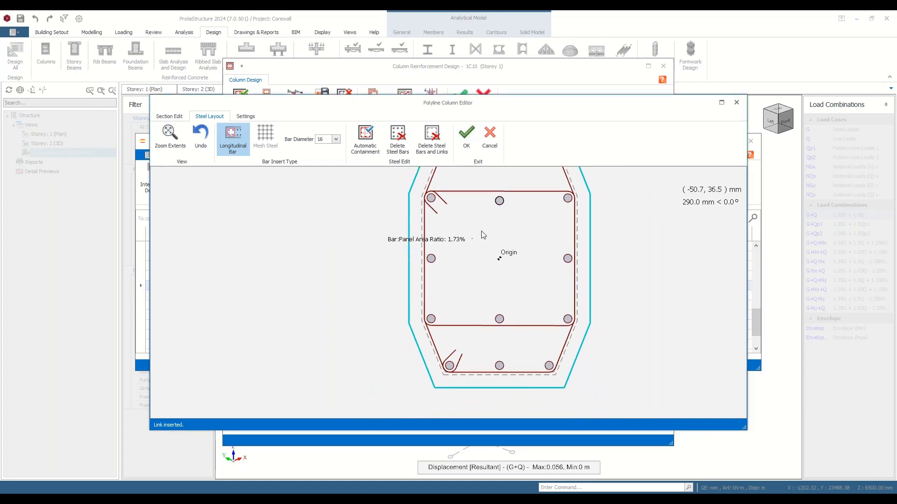
scroll(507, 193, "down", 2)
middle_click_drag(503, 214, 505, 301)
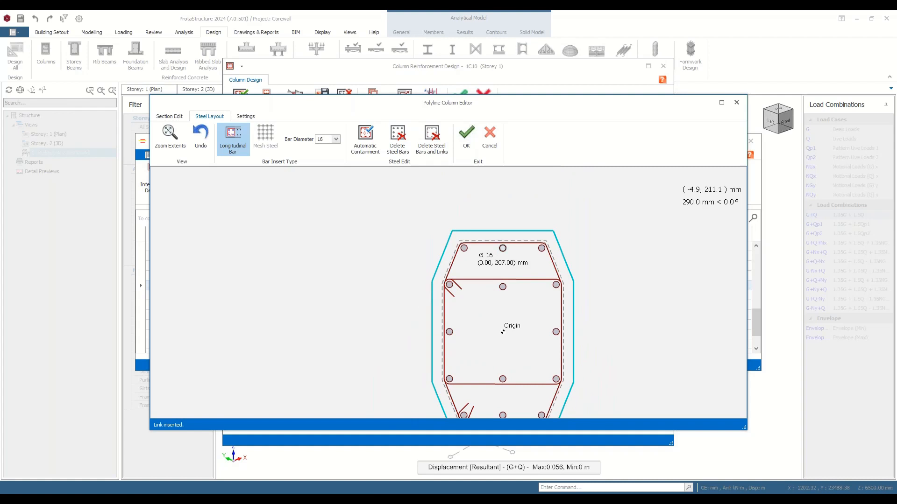
left_click(503, 248)
scroll(511, 306, "down", 1)
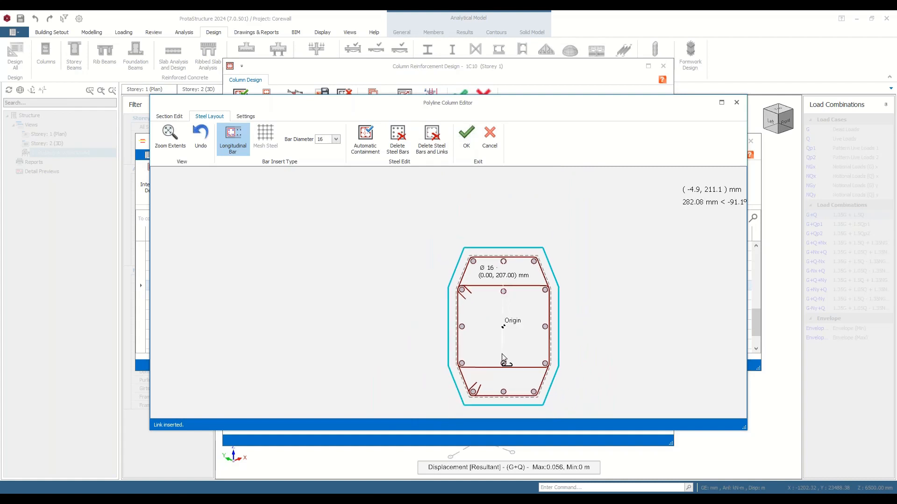
left_click(503, 392)
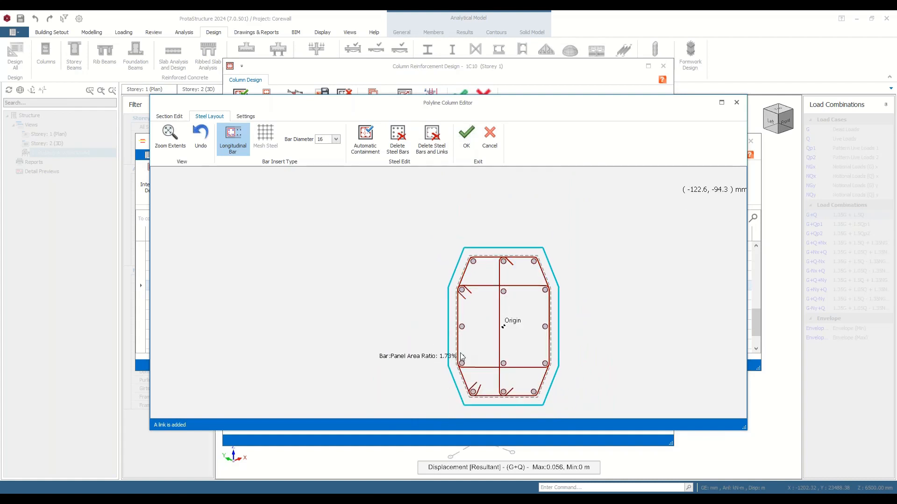
left_click(461, 327)
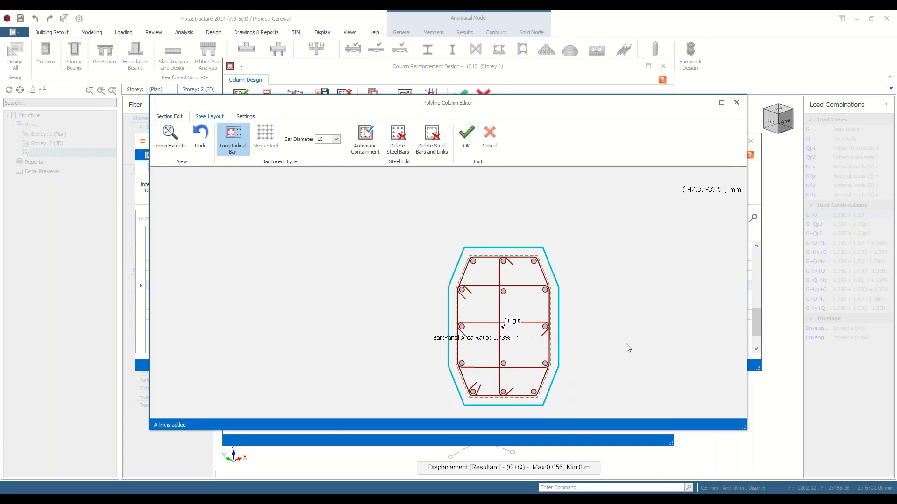
left_click(465, 136)
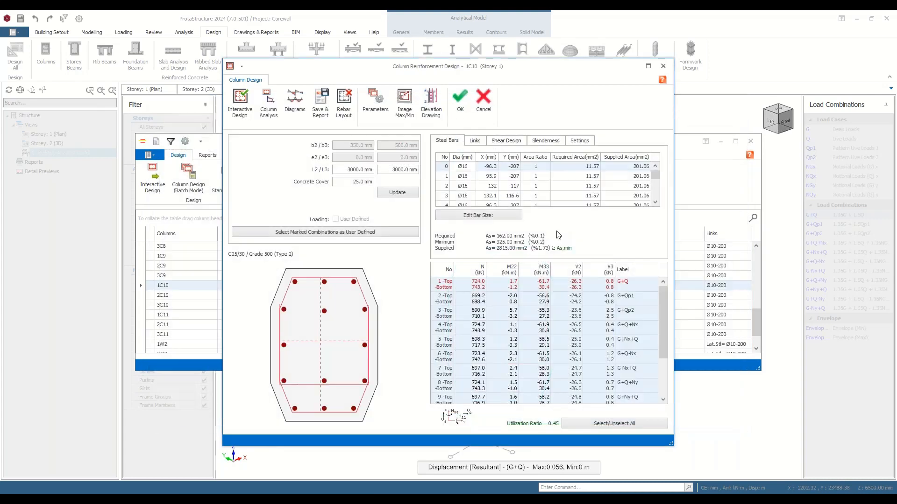
left_click(460, 98)
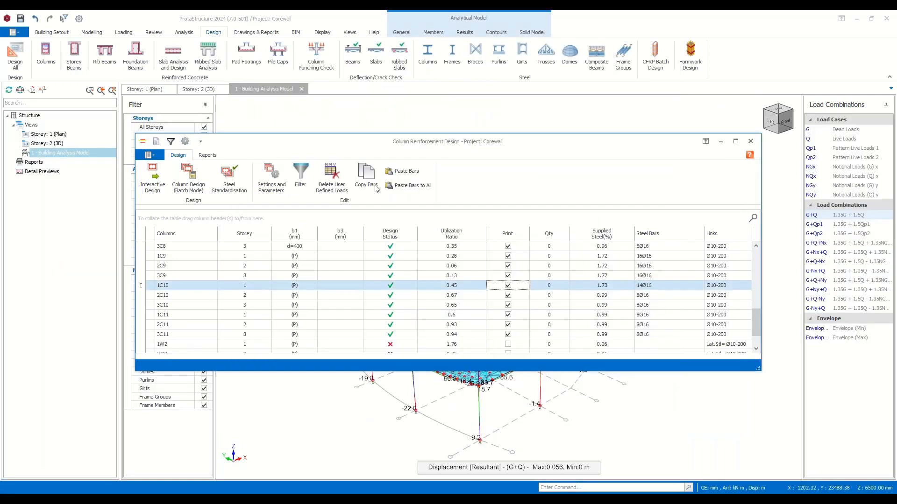
Copy the bars of column 1C10 to the matching columns 2C10, 3C10, 1C11, 2C11 and 3C11.
left_click(367, 180)
scroll(628, 288, "down", 1)
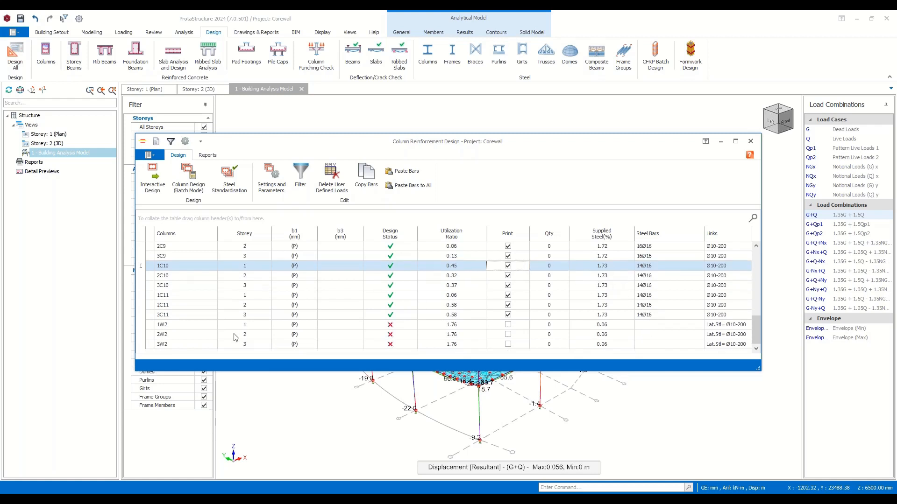
Open the rebar layout of wall 1W2 and delete all of its existing steel bars and links.
left_click(191, 324)
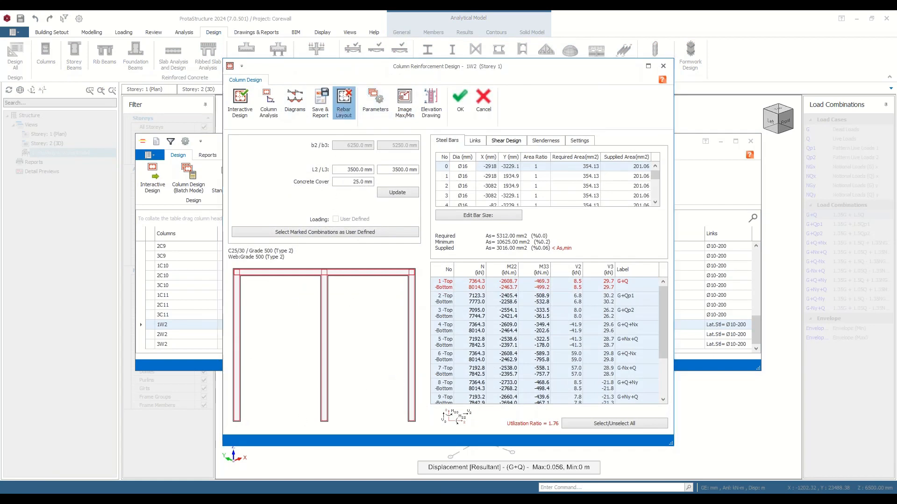
left_click(343, 104)
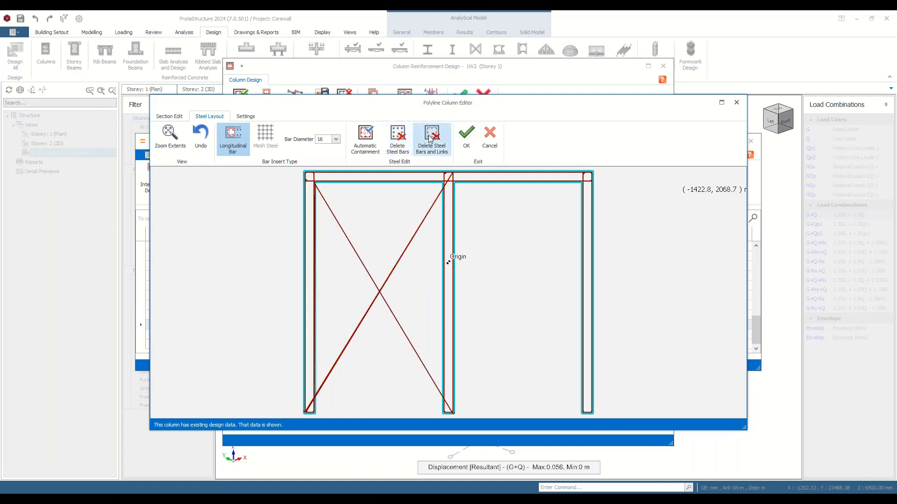
left_click(443, 141)
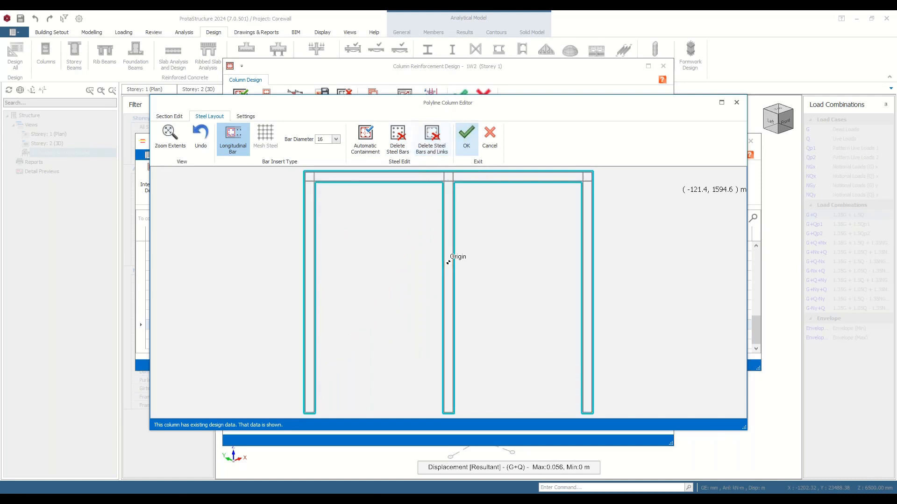
Insert a U link as the web steel along the full length of the wall's middle leg.
middle_click_drag(469, 348, 471, 277)
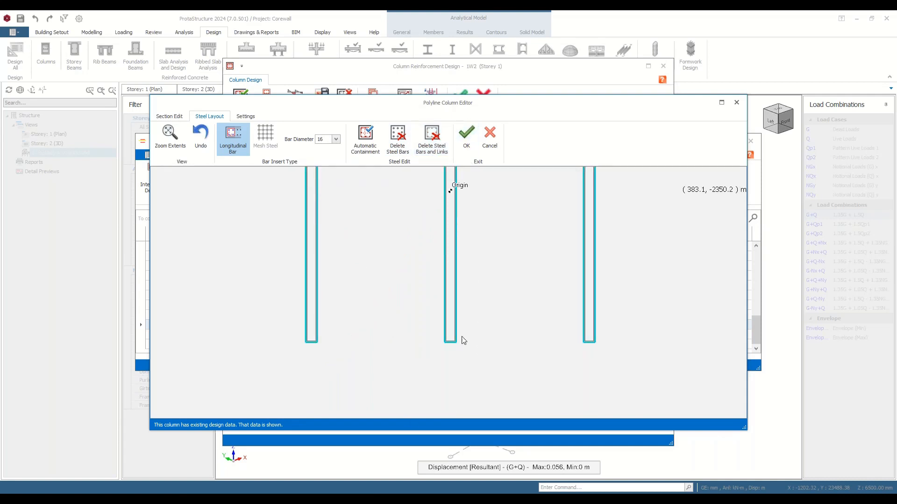
middle_click_drag(499, 209, 500, 298)
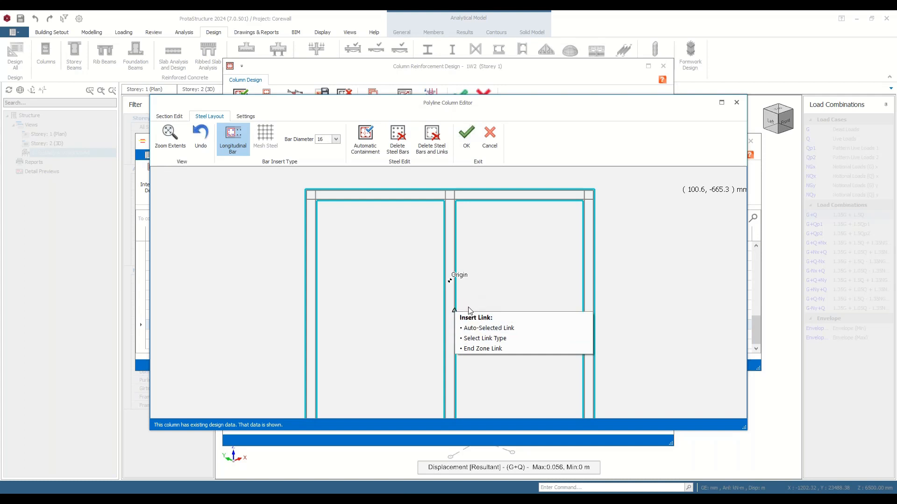
left_click(481, 338)
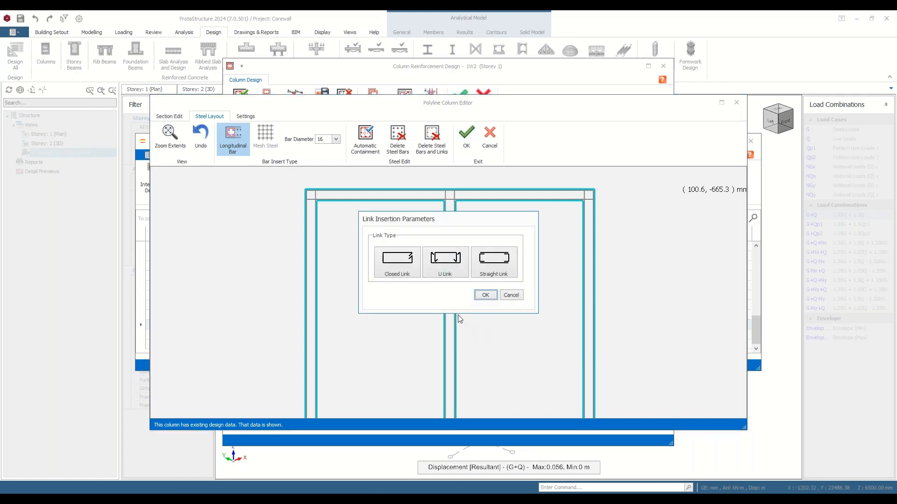
left_click(450, 263)
left_click(485, 295)
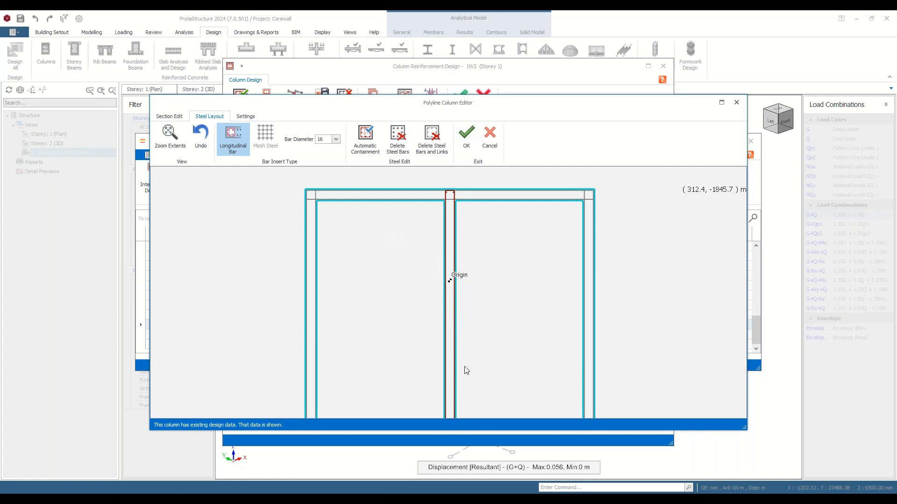
Add closed-link end zones at both ends of the middle leg, each with a 20% zone length ratio, and raise the n1 mid-edge bar count.
middle_click_drag(501, 248, 504, 214)
scroll(498, 278, "down", 1)
scroll(491, 279, "up", 2)
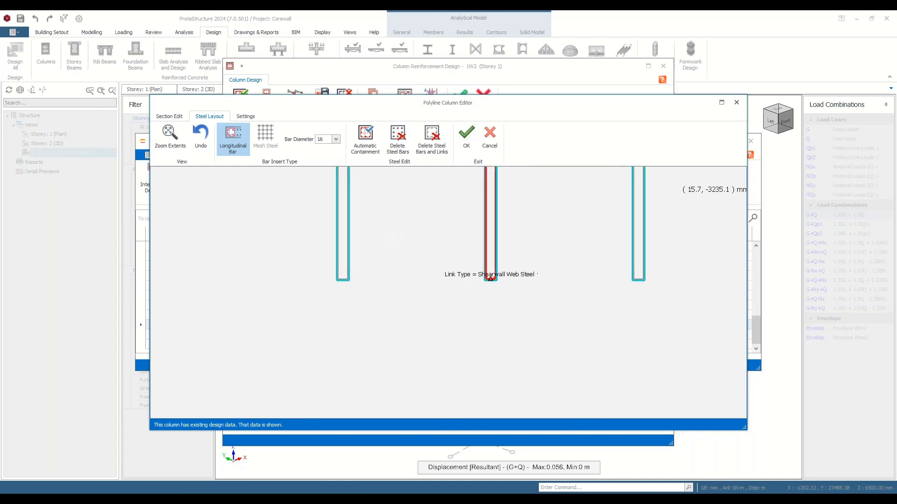
right_click(491, 279)
left_click(530, 340)
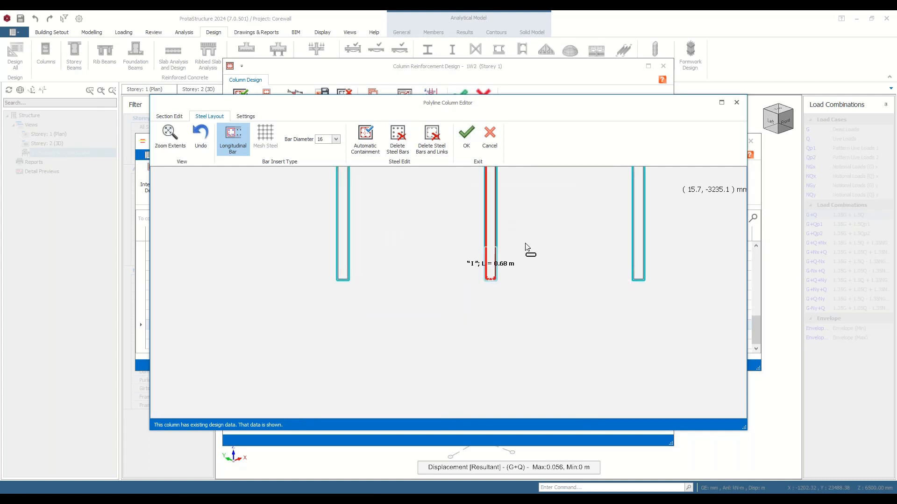
left_click(522, 220)
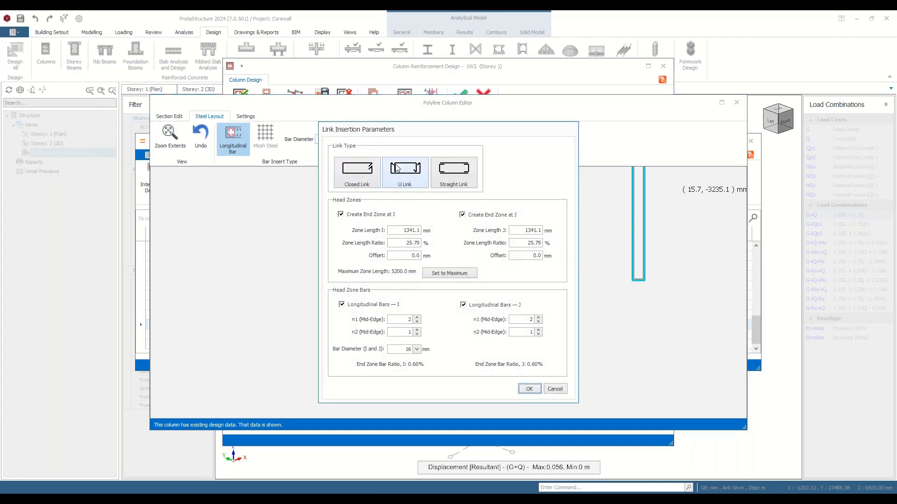
left_click(369, 171)
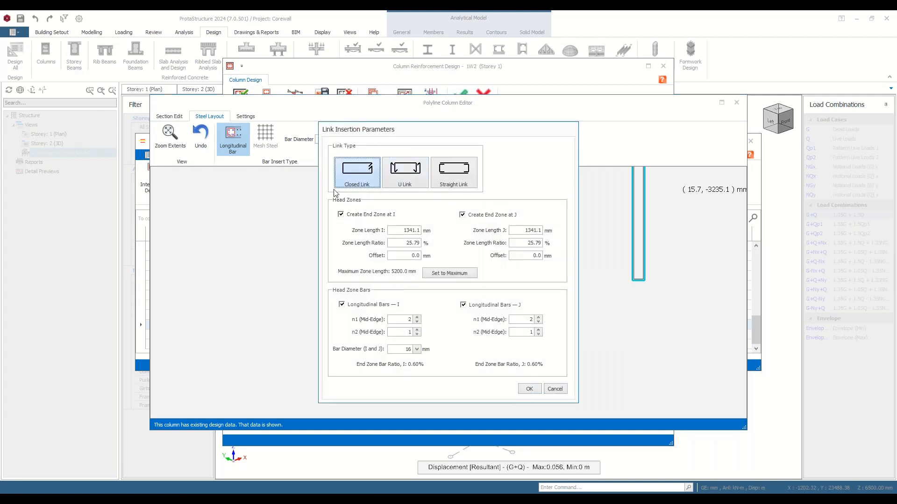
double_click(409, 244)
type("20")
double_click(525, 243)
type("20")
left_click(417, 317)
left_click(532, 390)
scroll(502, 223, "up", 4)
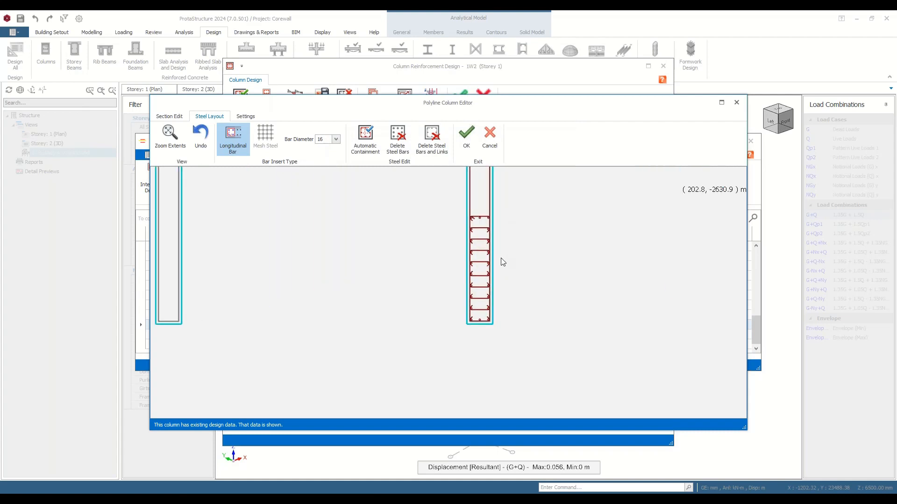
Insert 15 intermediate 16 mm bars along the right face of the middle leg between its two end zones.
middle_click_drag(532, 222, 531, 336)
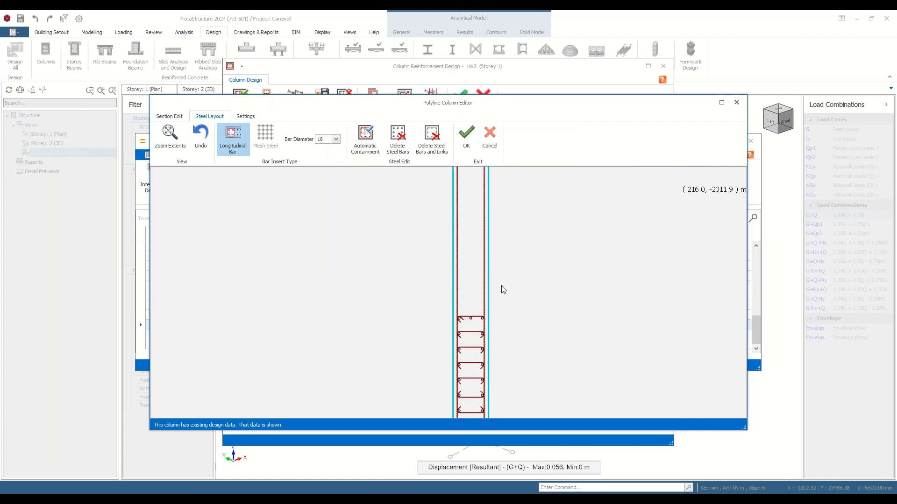
scroll(501, 285, "down", 1)
scroll(500, 321, "down", 3)
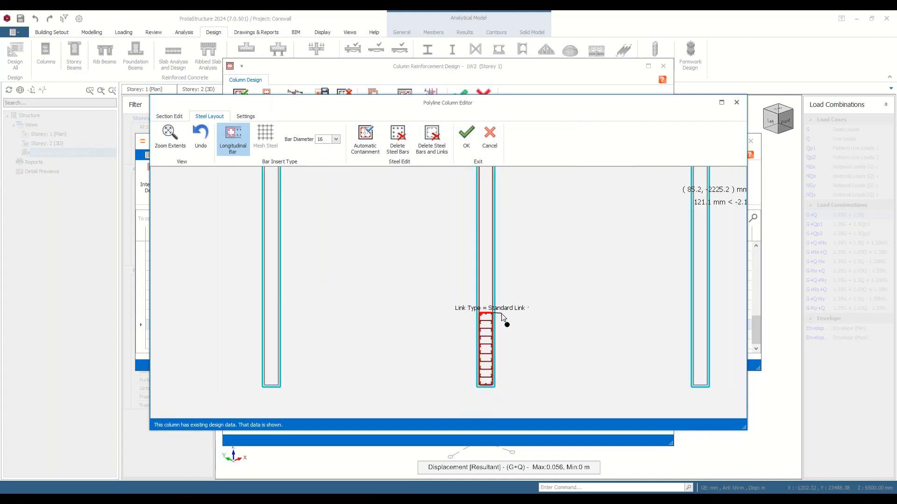
scroll(534, 303, "down", 3)
scroll(530, 232, "up", 9)
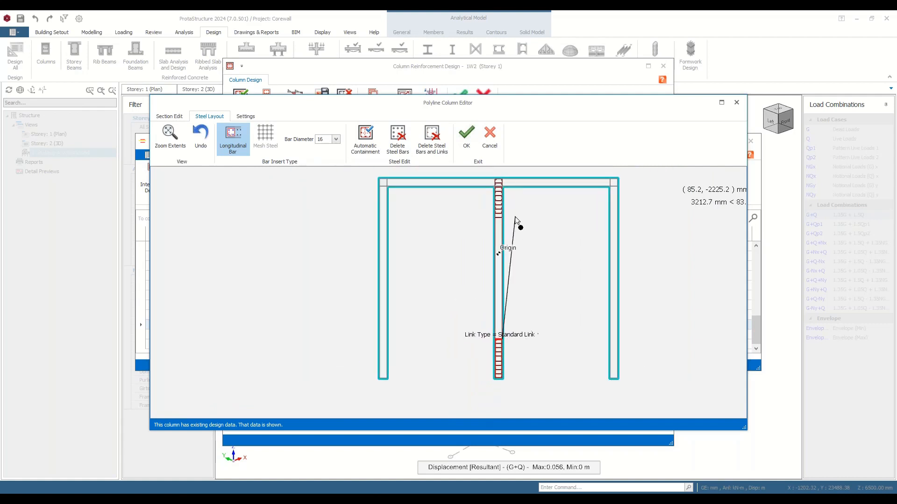
scroll(498, 215, "up", 3)
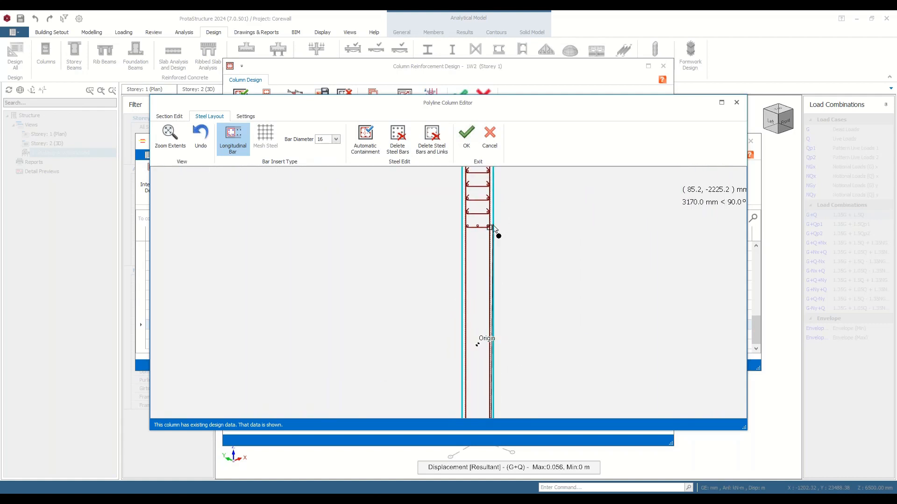
left_click(492, 228)
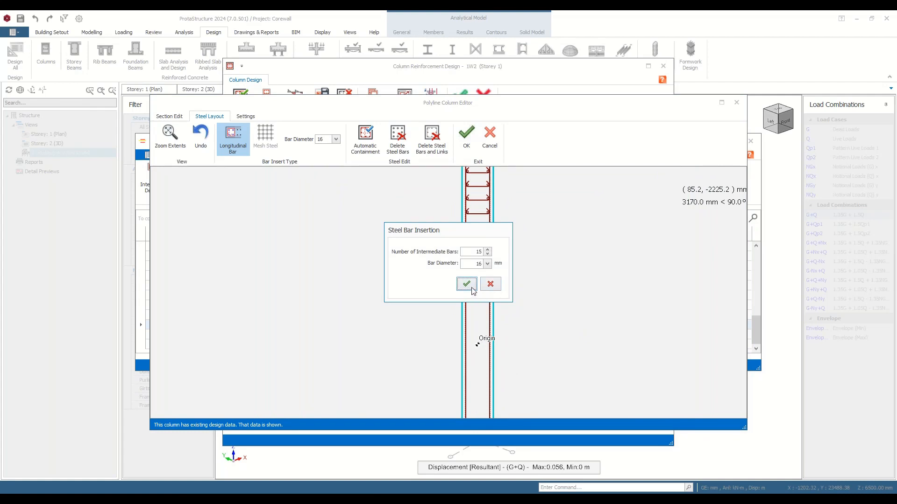
left_click(467, 285)
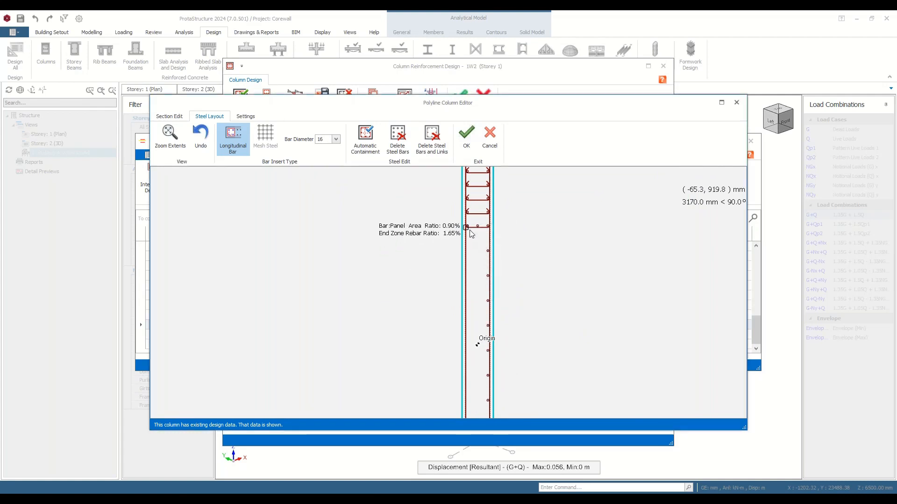
Insert matching intermediate bars along the left face of the middle leg between its two end zones.
scroll(476, 230, "down", 4)
scroll(476, 229, "down", 2)
scroll(479, 368, "up", 7)
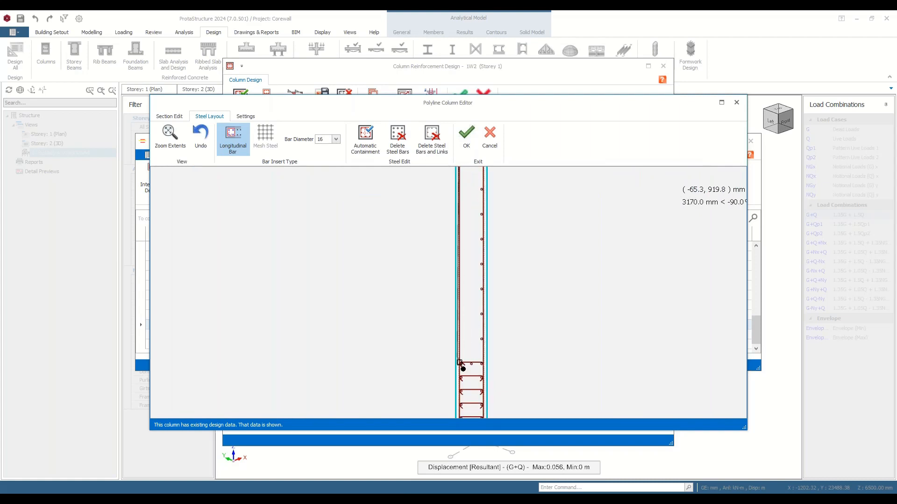
left_click(459, 362)
left_click(469, 285)
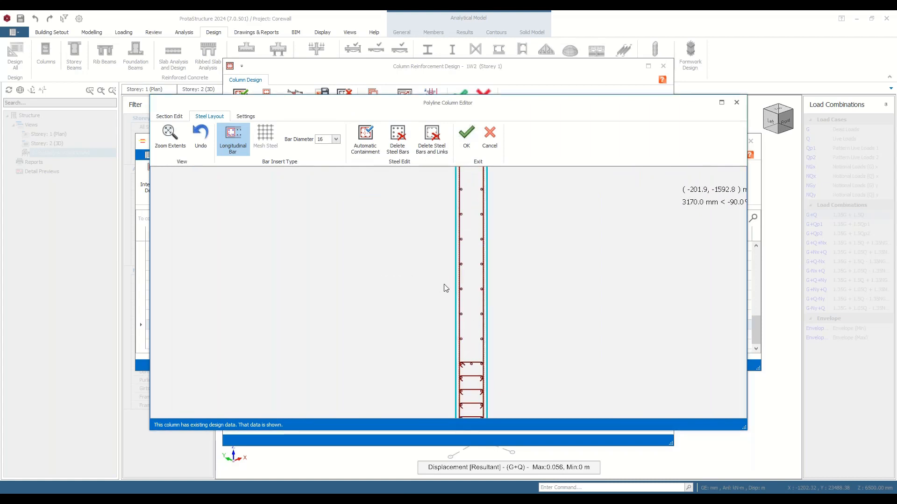
Add two spaced cross links between facing web bars in the lower half of the middle leg.
scroll(469, 287, "up", 3)
scroll(469, 287, "up", 2)
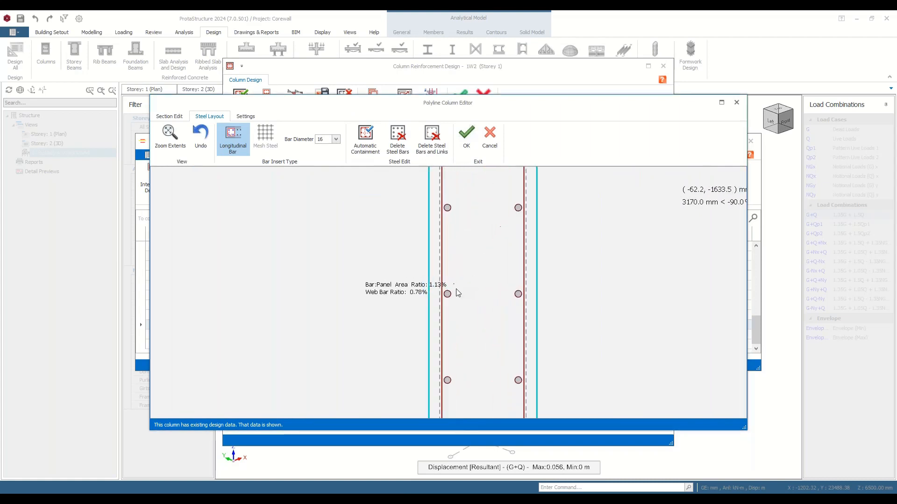
left_click(448, 294)
left_click(518, 295)
scroll(524, 301, "down", 2)
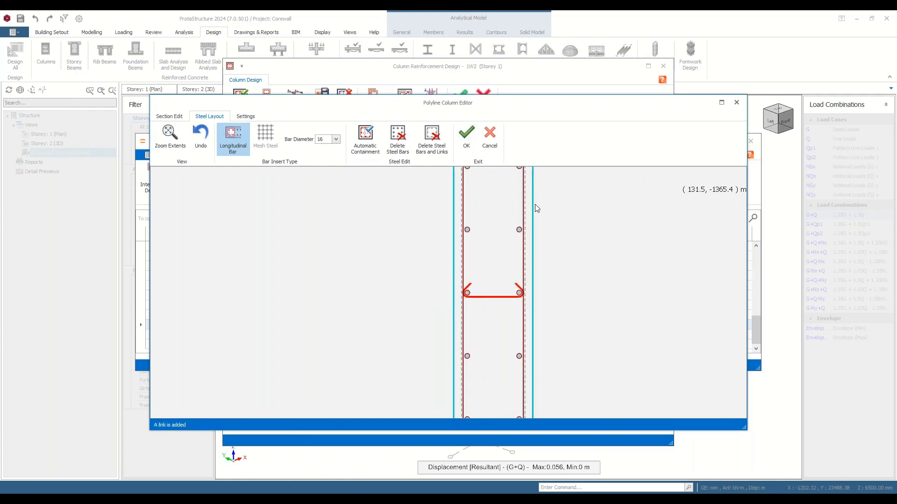
middle_click_drag(536, 183, 541, 300)
scroll(541, 300, "down", 3)
left_click(532, 245)
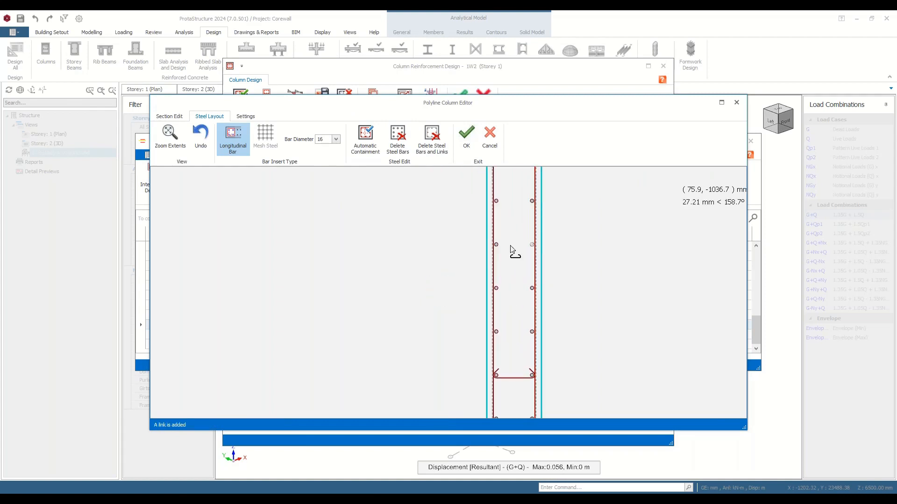
left_click(498, 245)
scroll(509, 248, "down", 1)
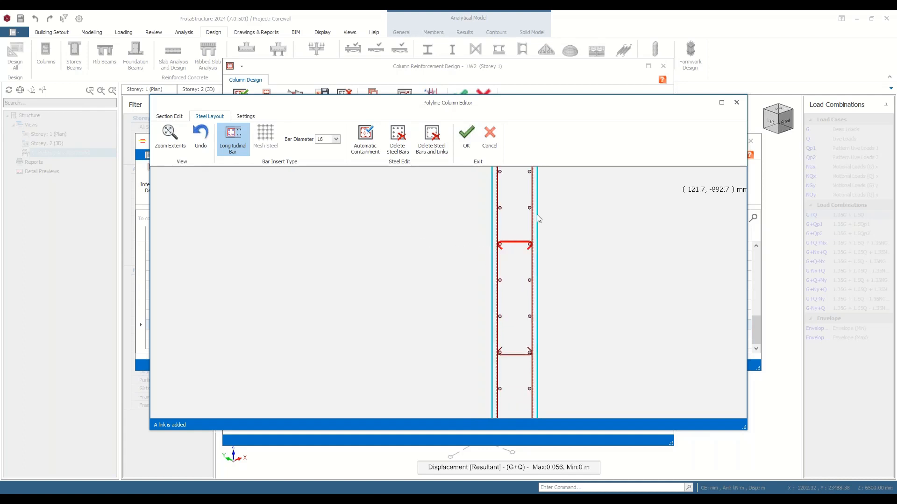
Add two further cross links between facing web bars, one below and one above the origin of the middle leg.
middle_click_drag(536, 216, 547, 326)
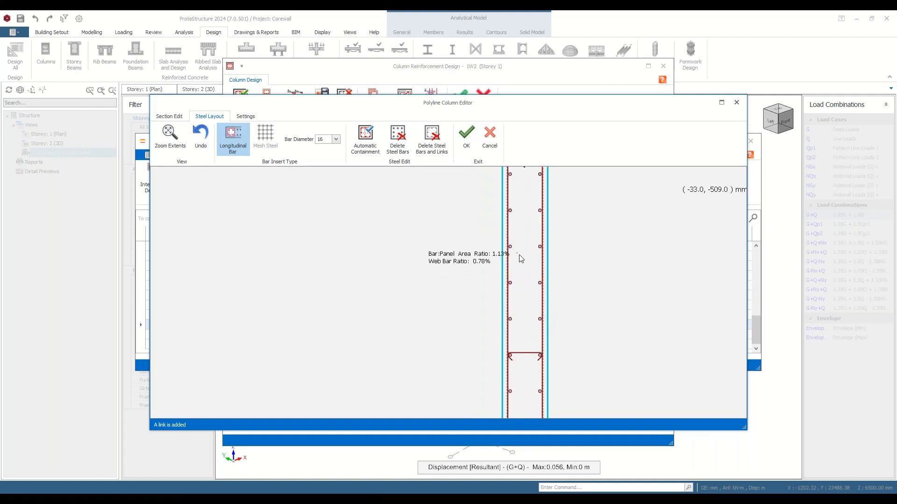
scroll(514, 252, "up", 3)
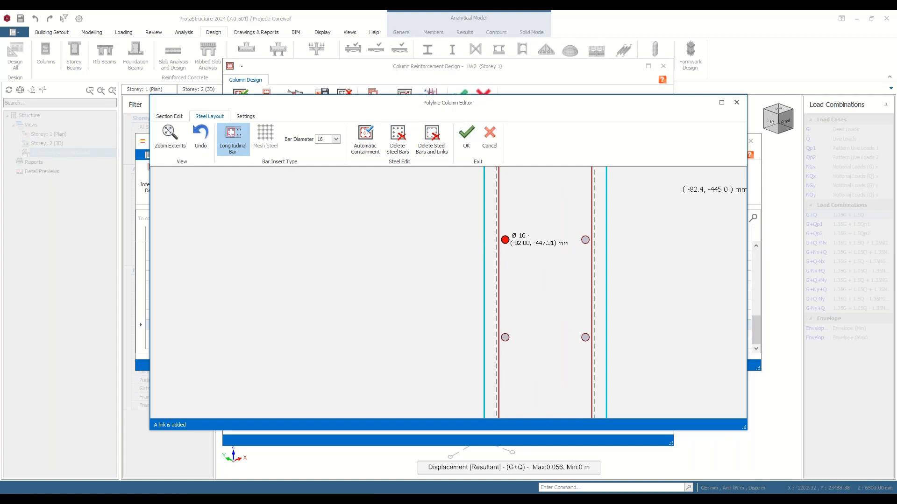
left_click(504, 239)
left_click(585, 239)
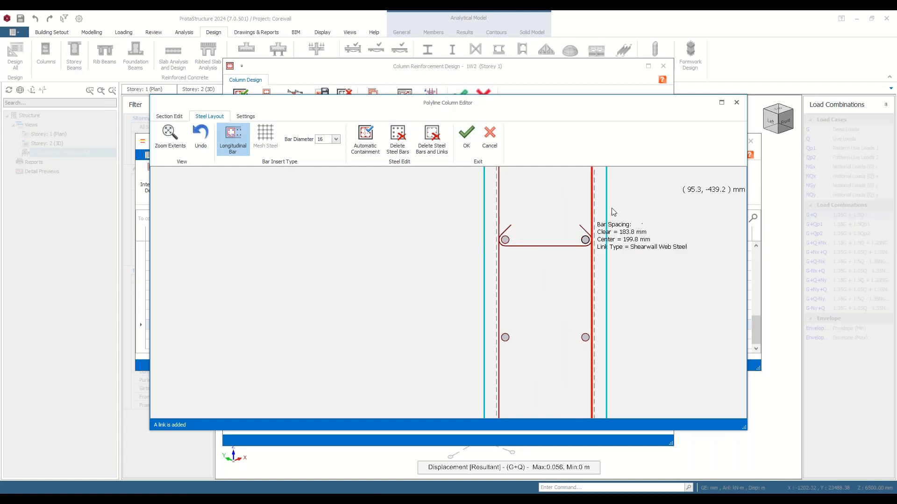
scroll(612, 208, "down", 3)
middle_click_drag(619, 206, 605, 342)
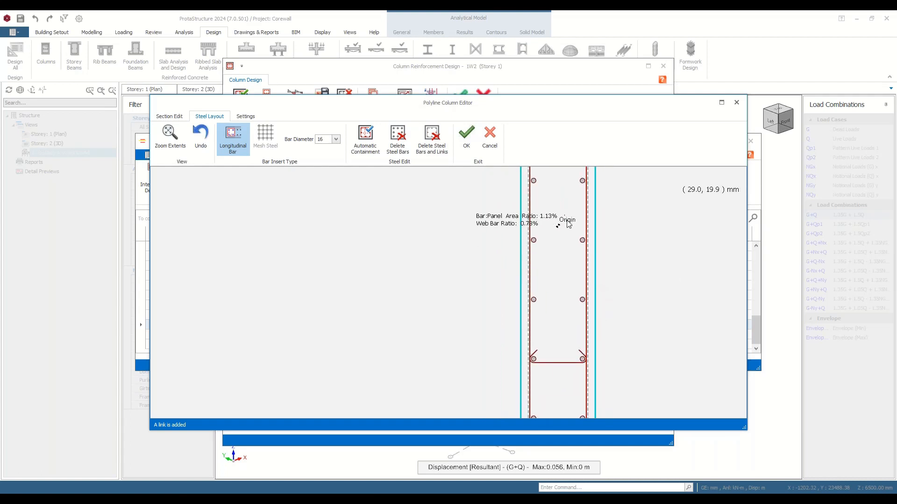
scroll(568, 224, "down", 2)
middle_click_drag(576, 217, 574, 287)
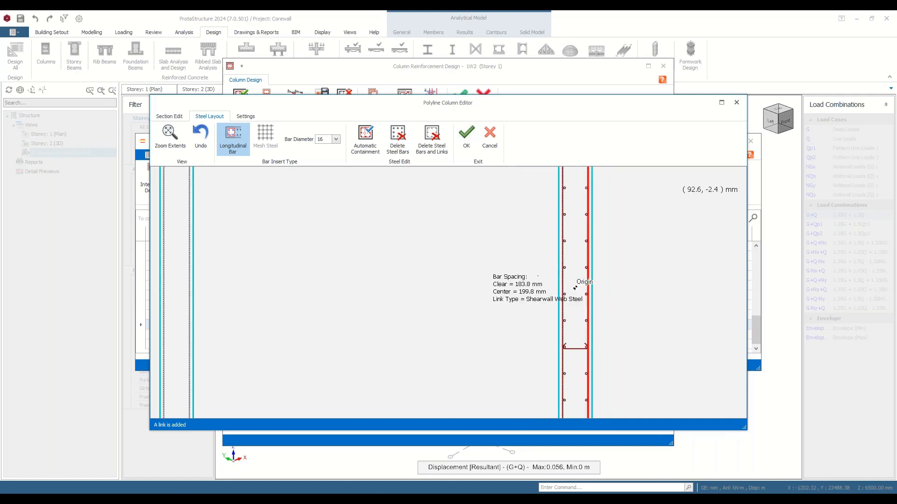
scroll(587, 252, "up", 3)
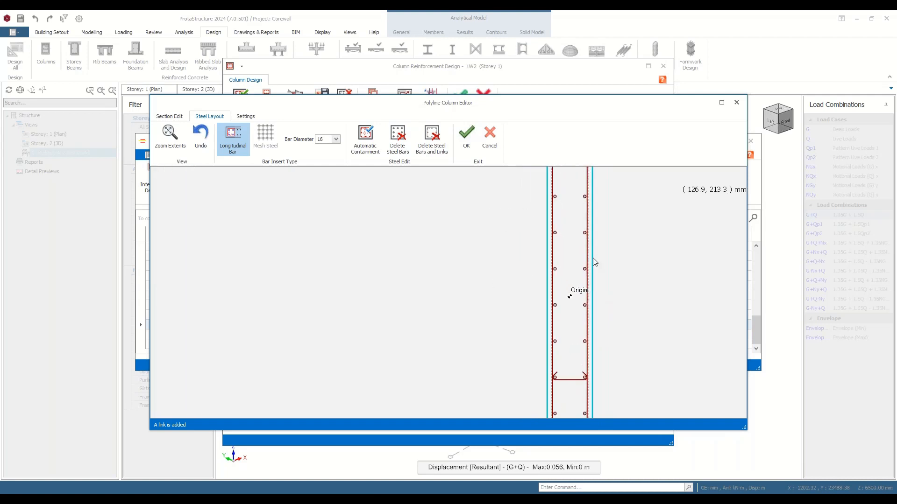
left_click(585, 231)
left_click(549, 231)
scroll(602, 242, "down", 2)
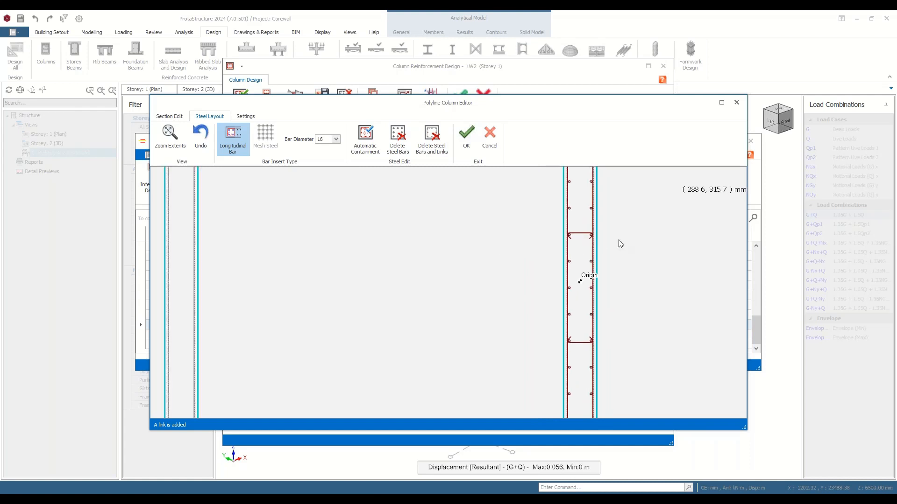
Delete all the manually placed steel bars and links from wall 1W2's layout.
scroll(619, 241, "down", 5)
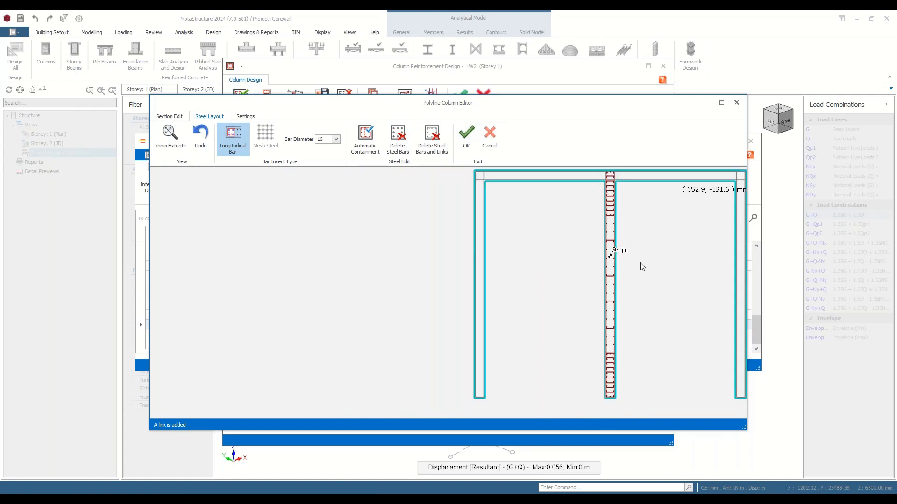
scroll(642, 267, "down", 1)
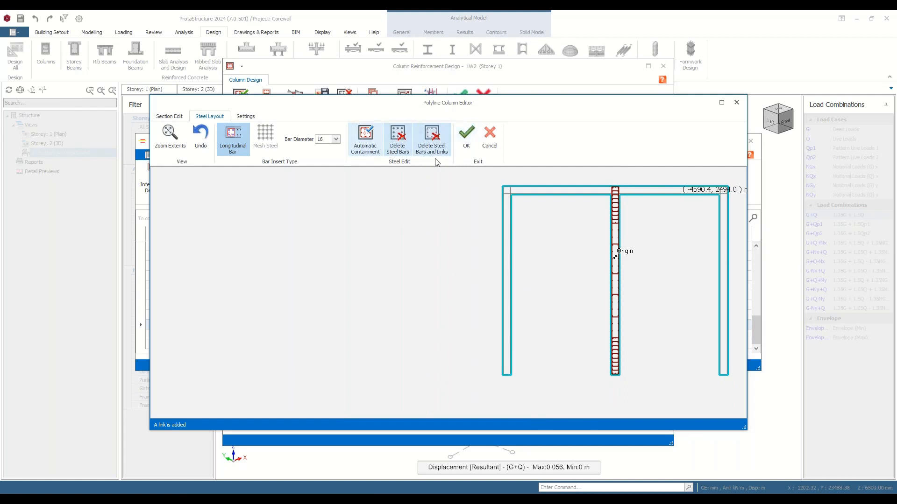
left_click(432, 142)
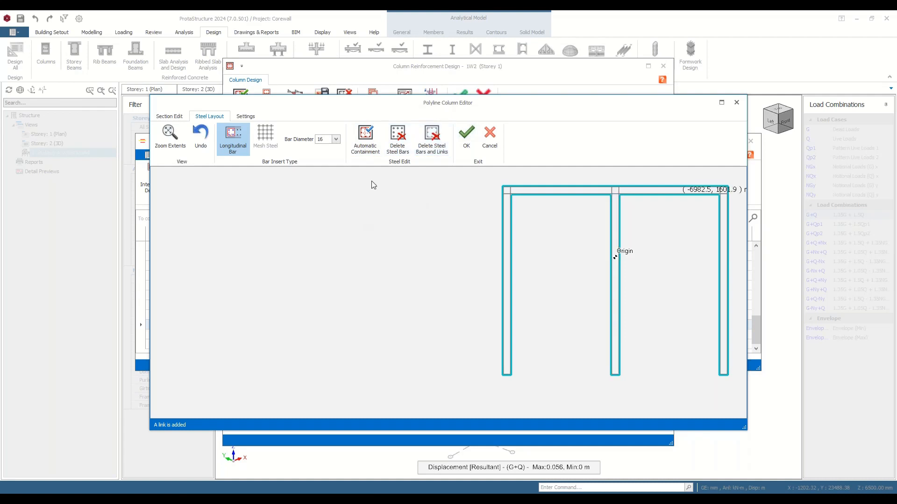
Generate wall 1W2's bars and links with Automatic Containment using reset bar counts.
left_click(365, 139)
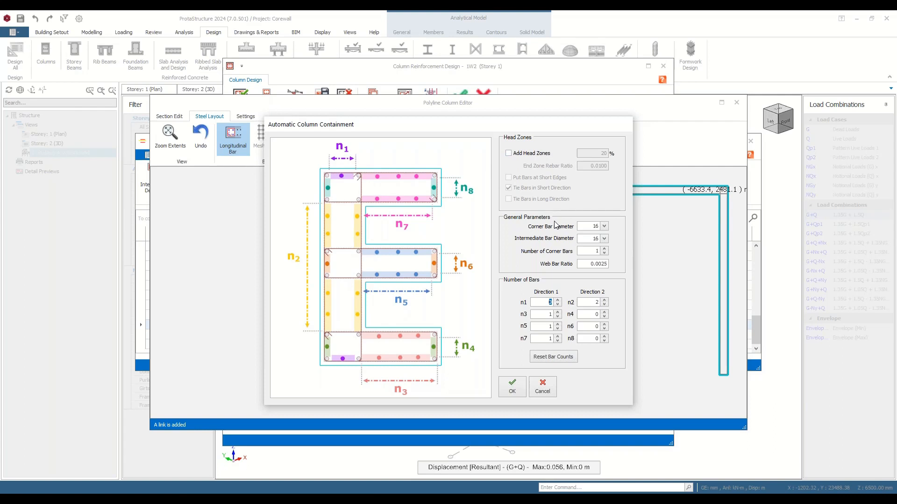
left_click(557, 358)
left_click(514, 385)
Examine the corner bar count and spacing settings against the corner at the lower end of the wall's left leg.
left_click(244, 118)
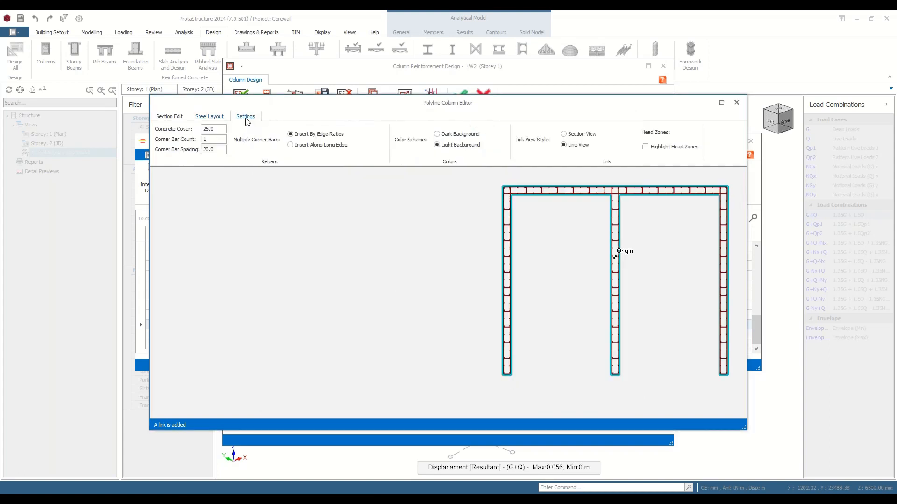
left_click_drag(219, 151, 200, 158)
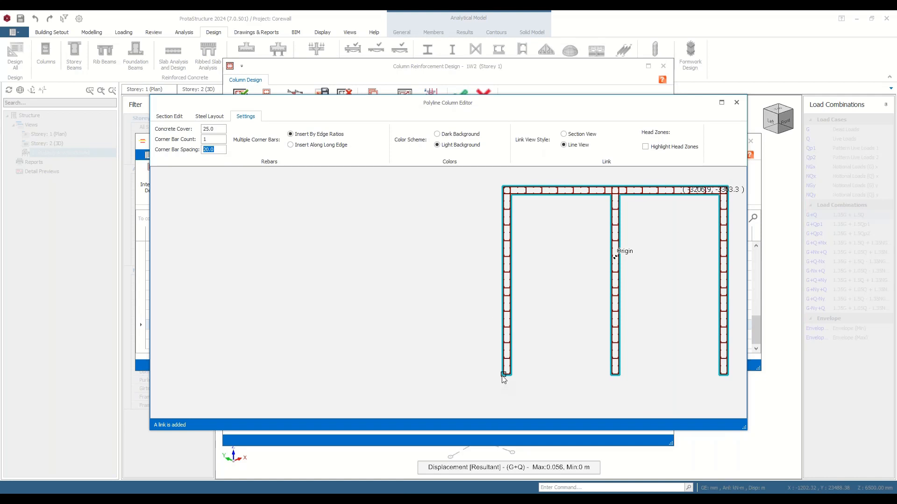
mouse_move(504, 375)
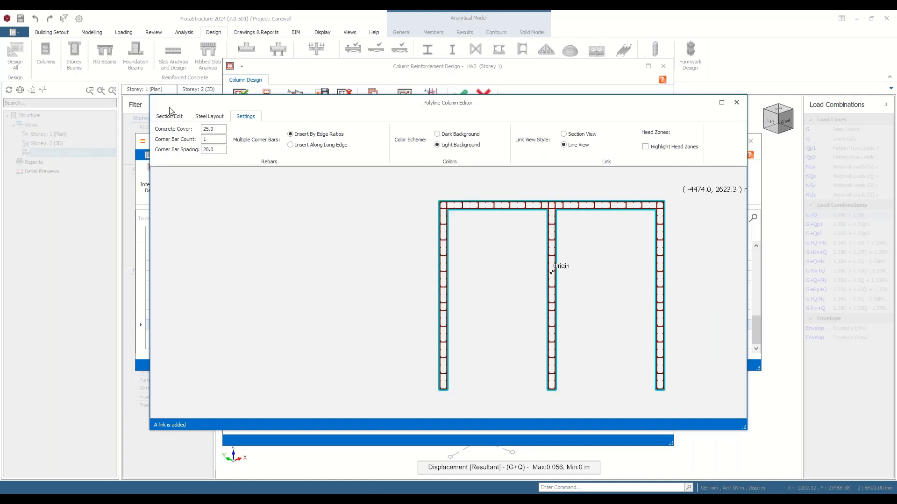
Clear wall 1W2's steel and regenerate it with Automatic Containment, adding head zones and using 12 mm intermediate bars.
left_click(209, 117)
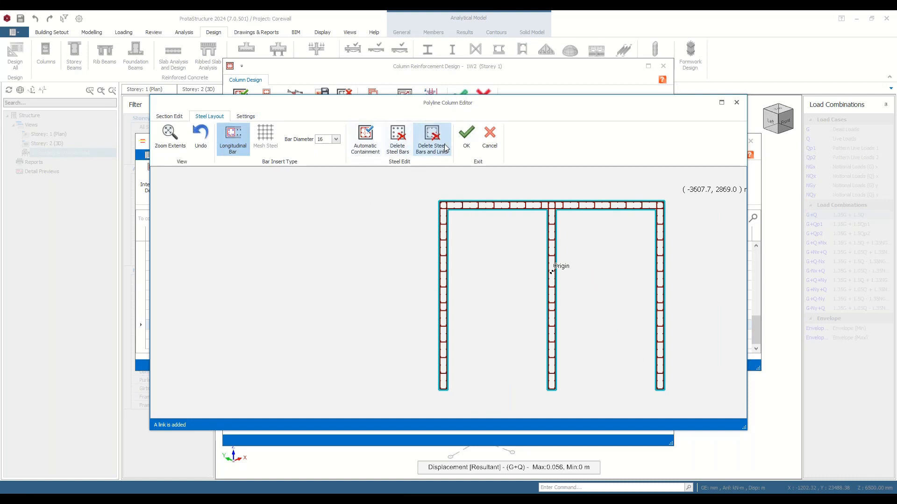
left_click(431, 137)
left_click(365, 136)
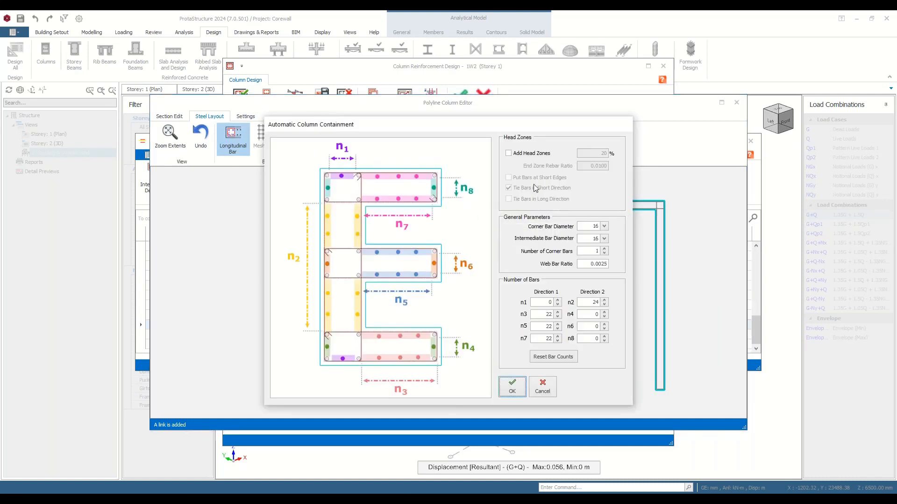
left_click(508, 154)
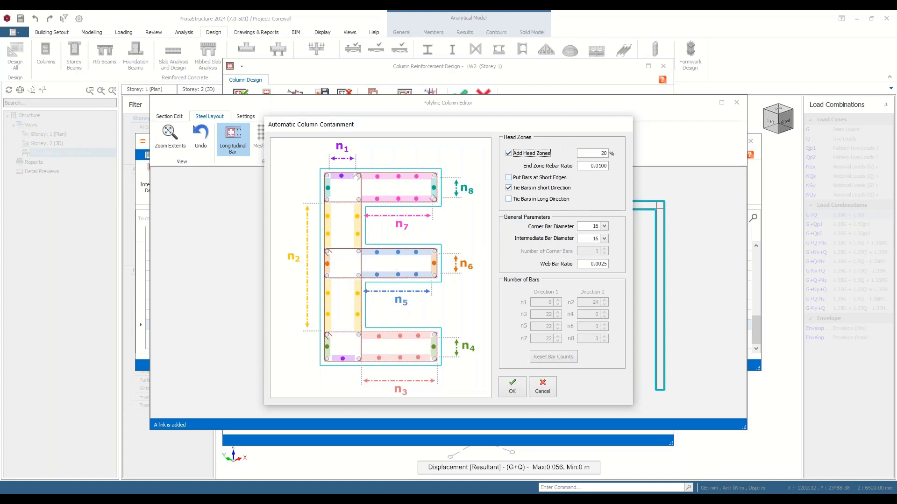
left_click_drag(590, 166, 625, 165)
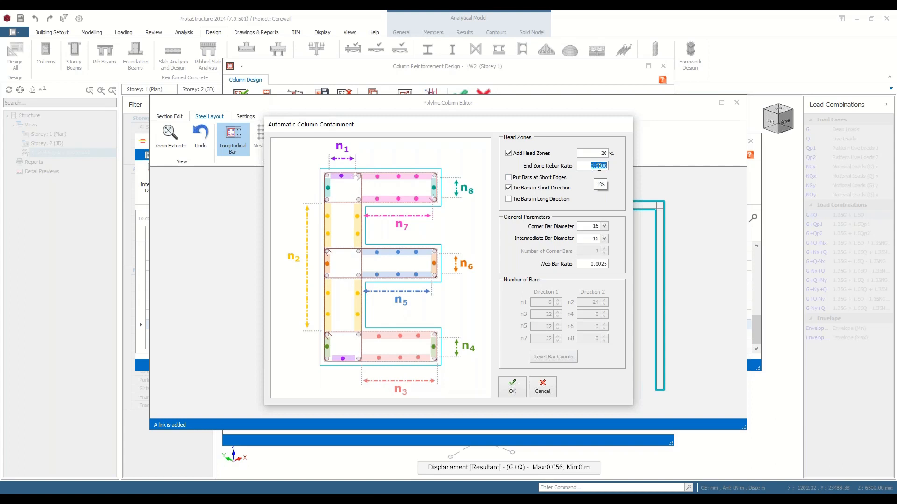
left_click(588, 265)
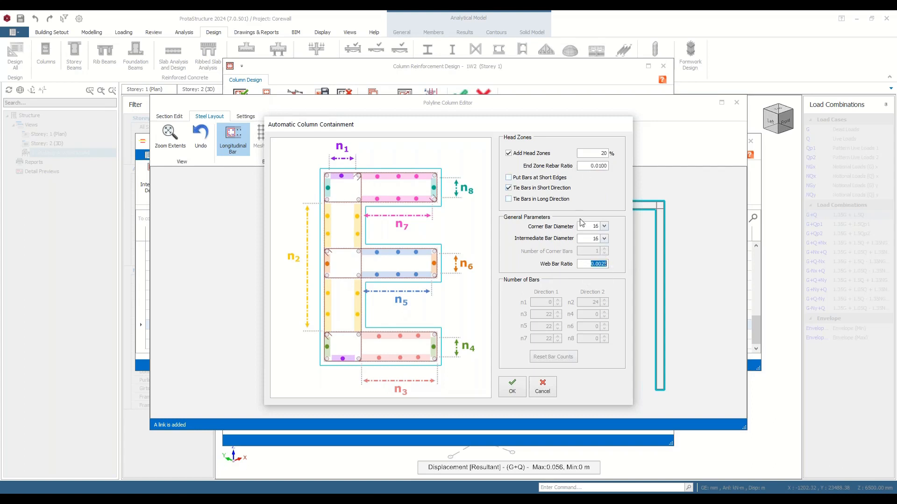
left_click(603, 239)
left_click(583, 261)
left_click(513, 388)
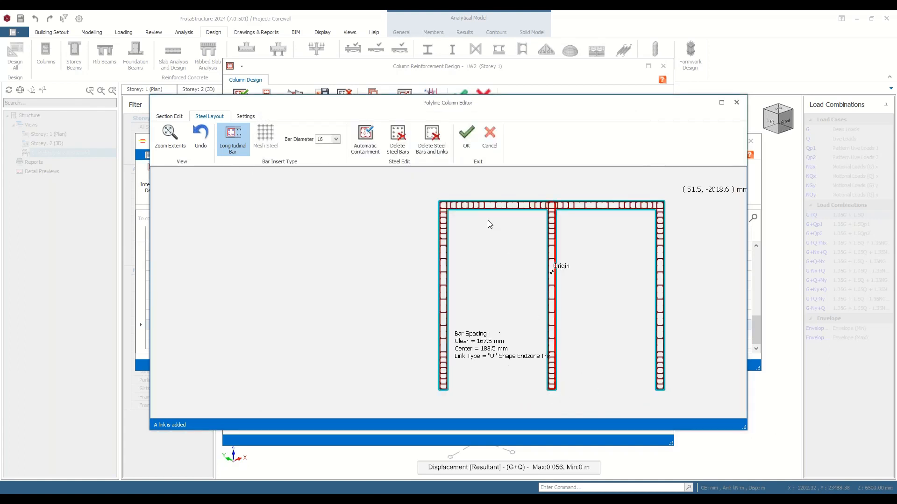
Examine the end-zone bars and links at the corners, the middle junction and along the legs of wall 1W2.
scroll(489, 224, "up", 5)
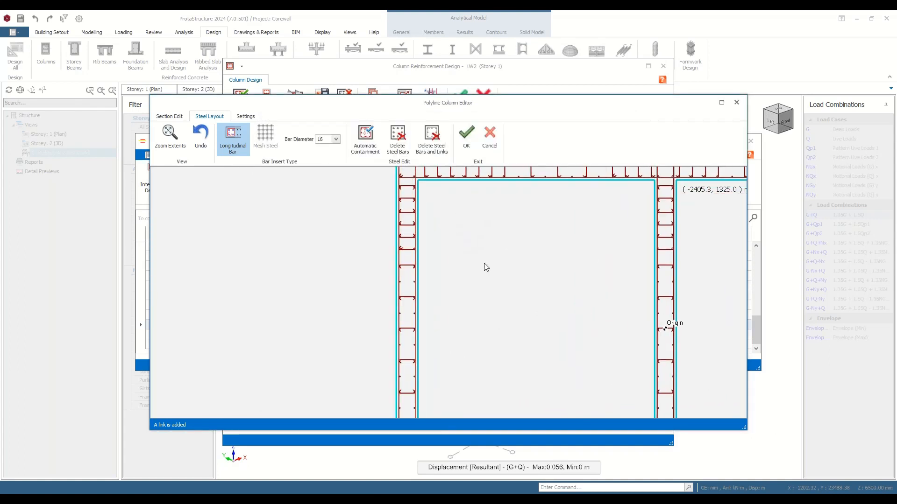
scroll(467, 254, "down", 5)
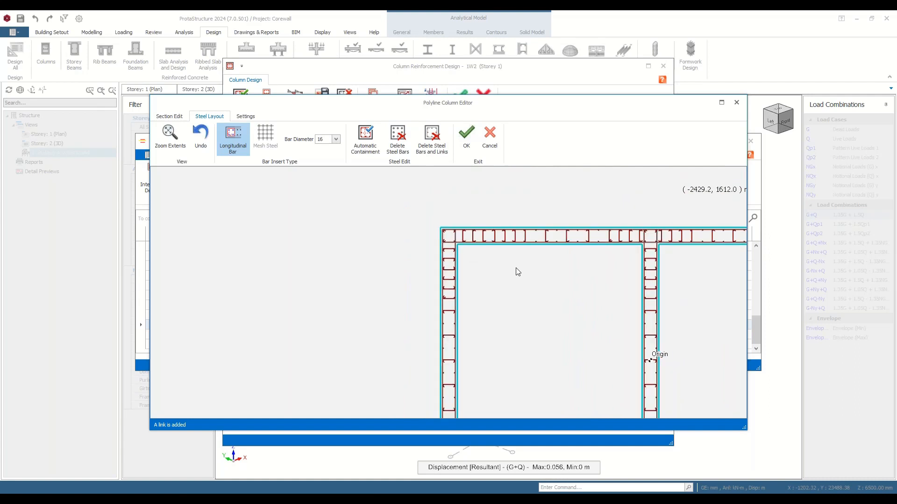
scroll(516, 271, "down", 3)
middle_click_drag(593, 251, 524, 188)
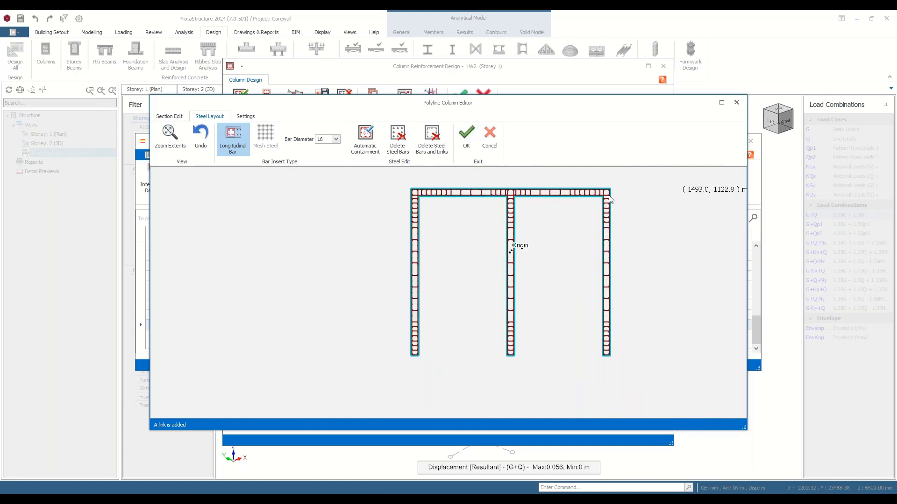
scroll(596, 277, "up", 3)
scroll(585, 320, "down", 1)
middle_click_drag(585, 317, 640, 136)
middle_click_drag(598, 295, 584, 336)
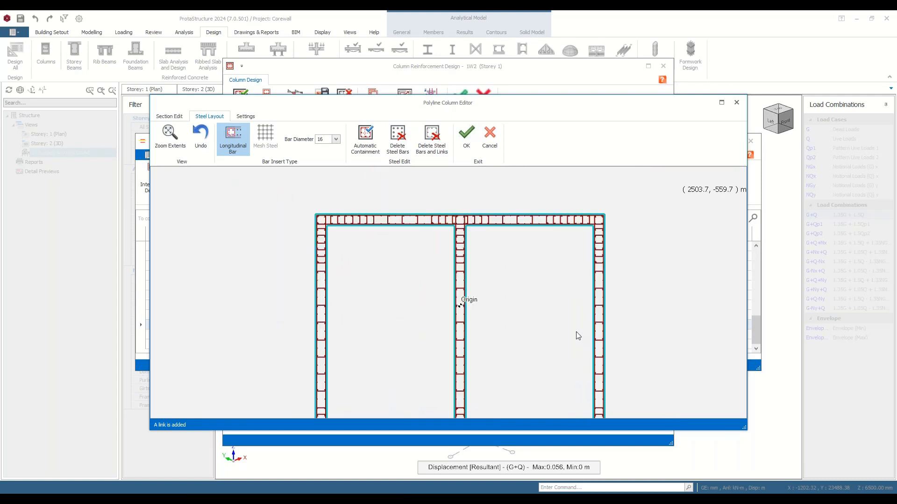
Accept wall 1W2's layout and design, and copy its bars to all matching walls, including 2W2 and 3W2.
left_click(470, 140)
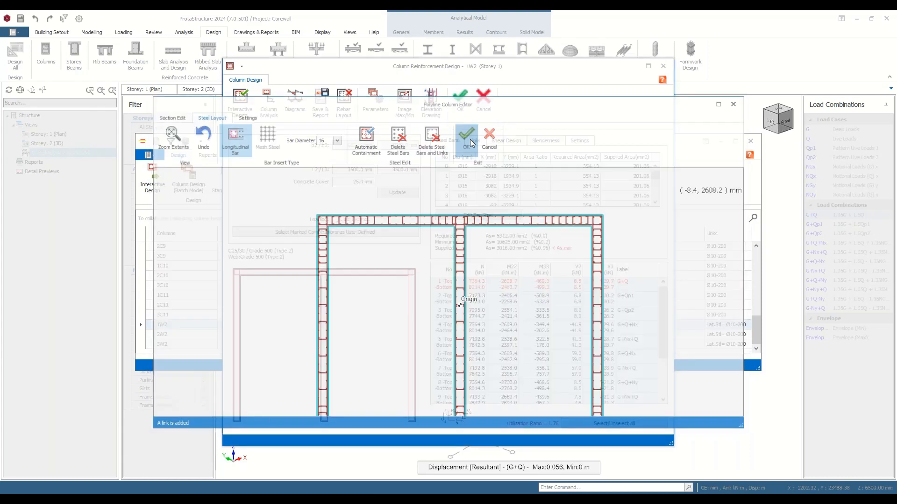
left_click(463, 104)
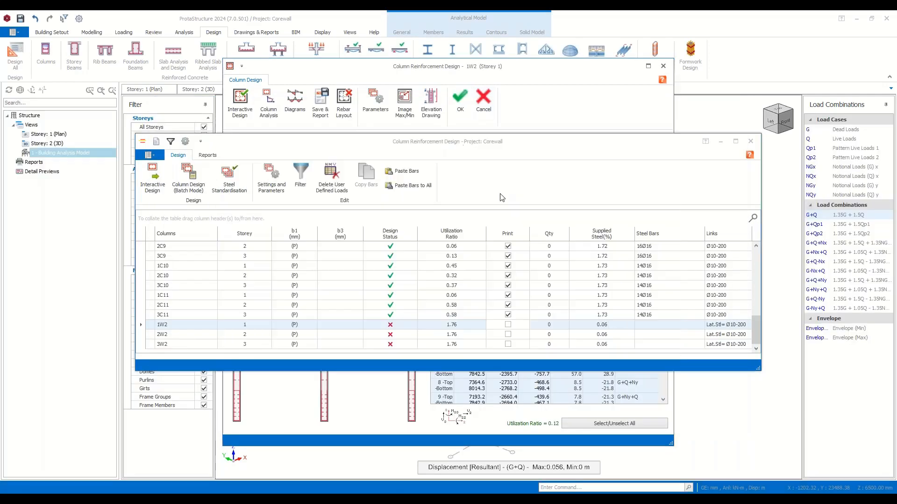
left_click(365, 180)
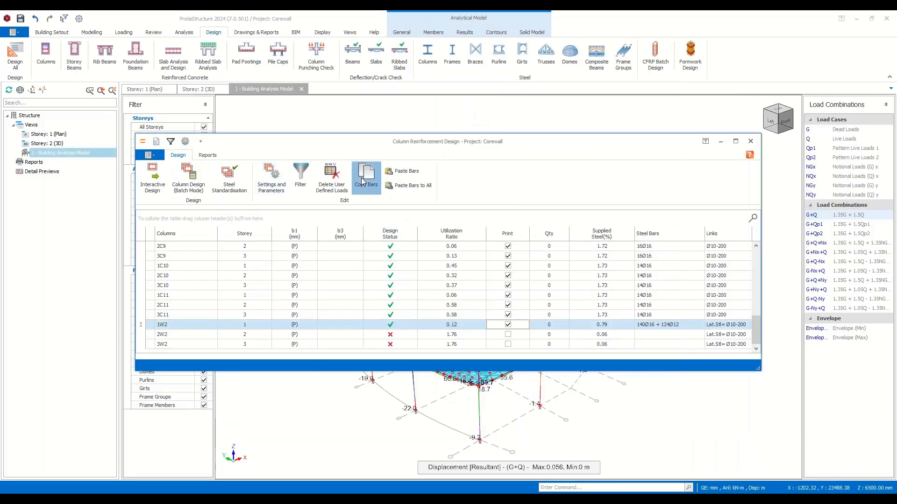
left_click(407, 186)
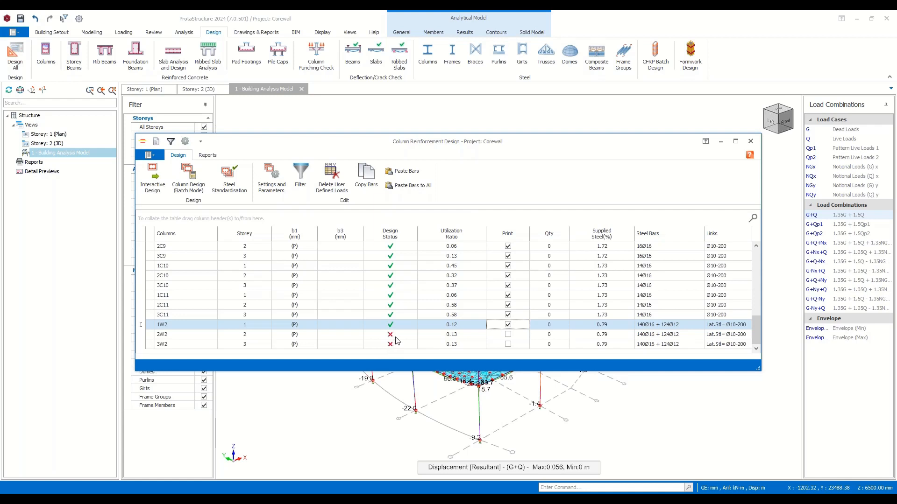
Run the batch column design for all storeys with the Check Steel option that does not select steel when previous bars are insufficient.
left_click(192, 191)
left_click(359, 286)
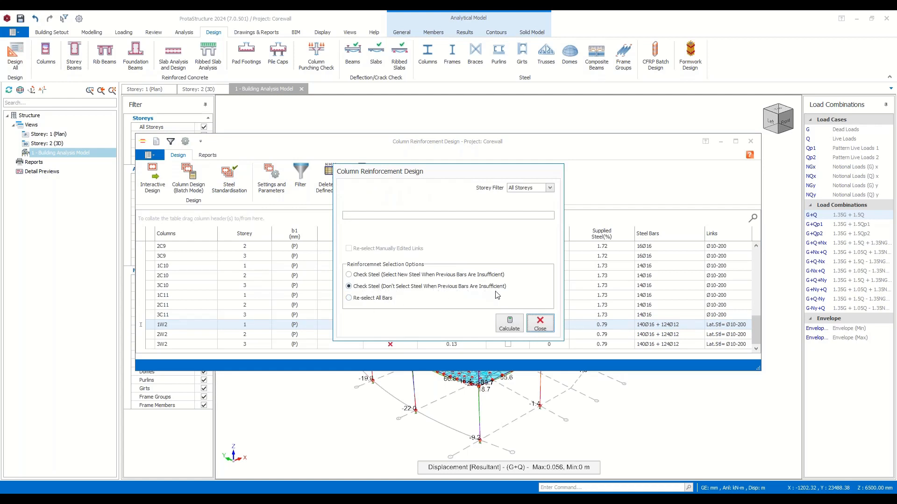
left_click(509, 323)
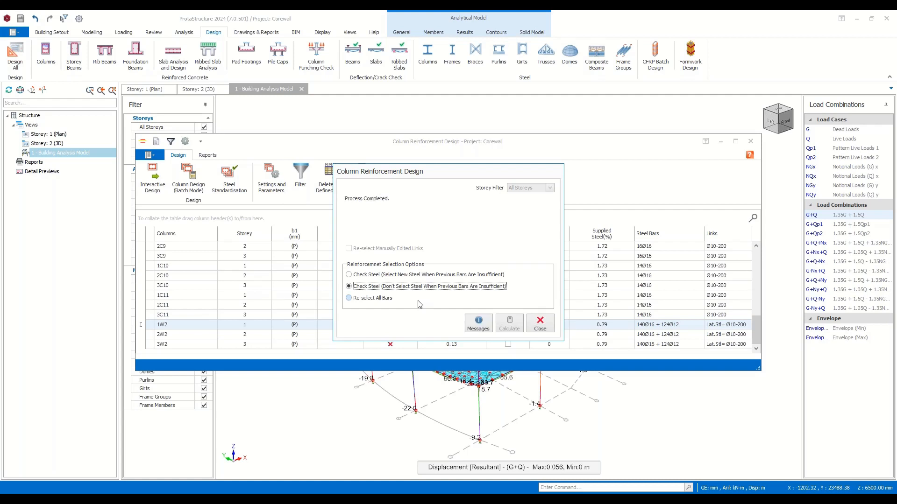
left_click(540, 322)
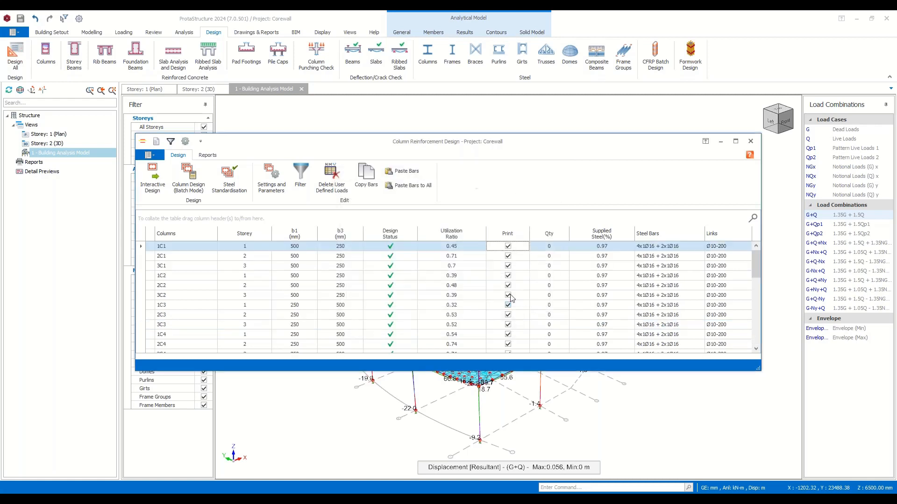
Review the design status and utilization ratios of all columns and walls, and close the column design and the Building Analysis Model view.
scroll(486, 289, "down", 5)
scroll(486, 289, "down", 4)
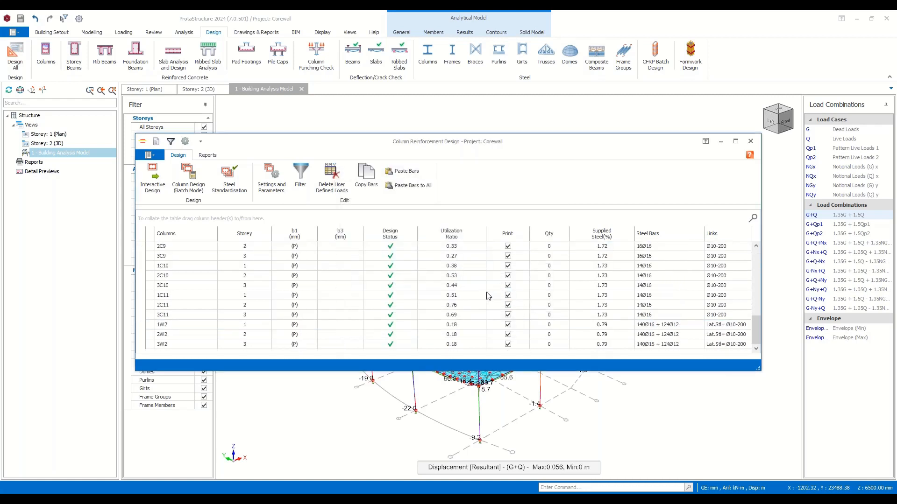
scroll(406, 318, "up", 2)
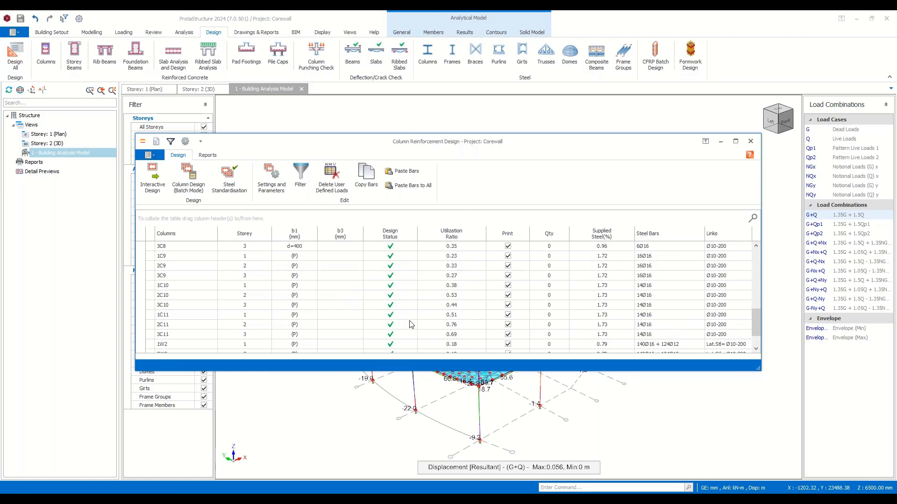
scroll(410, 317, "up", 1)
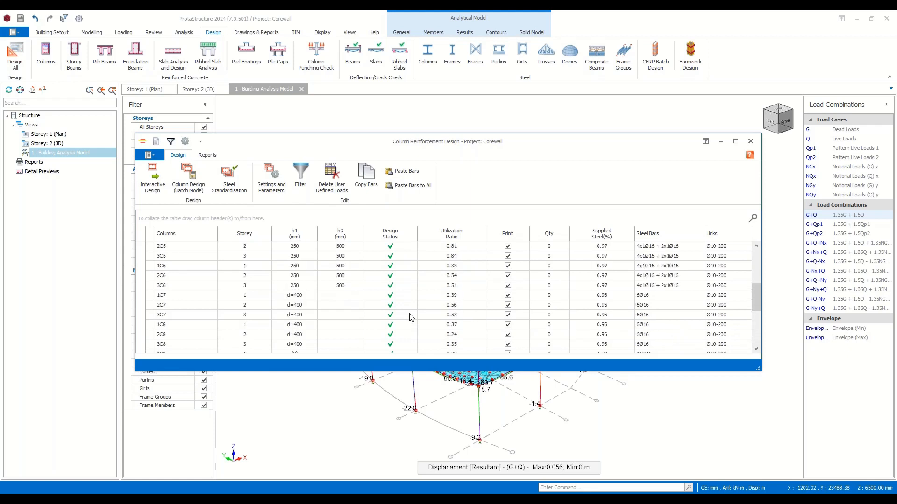
scroll(408, 316, "down", 3)
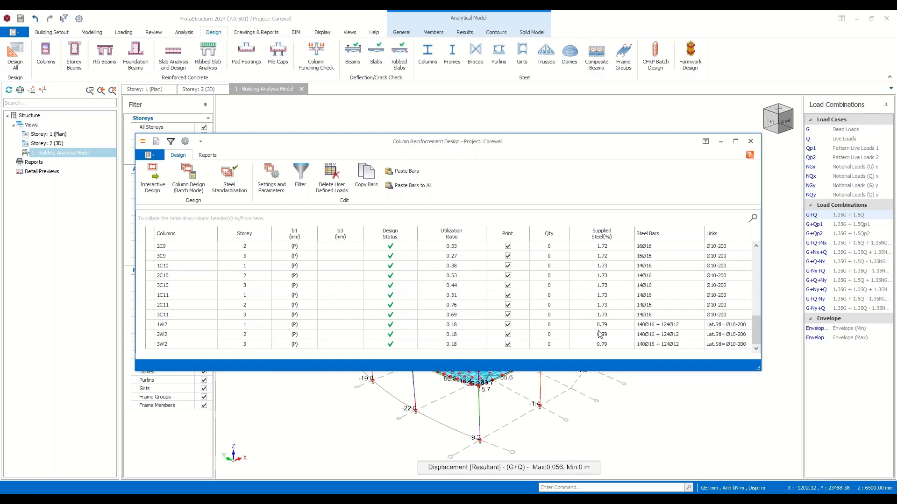
left_click(750, 141)
left_click(301, 89)
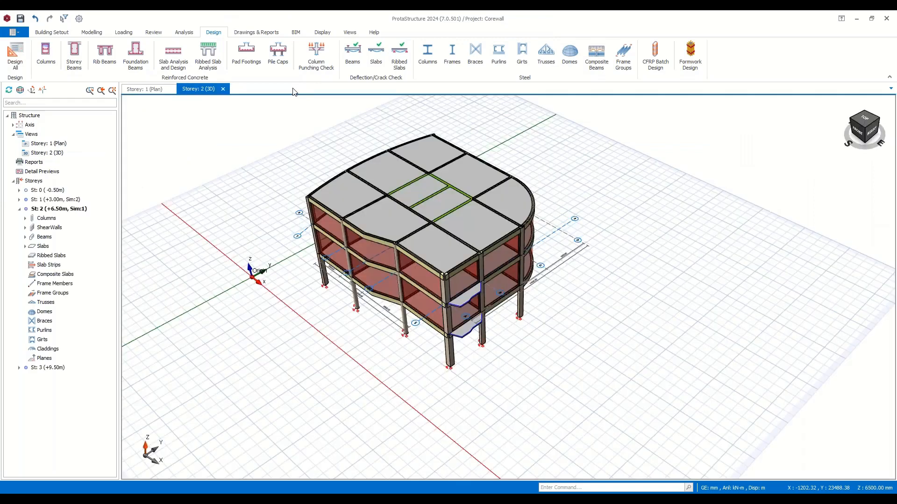
Colour the members of the Storey 2 3D model by their design status.
left_click(245, 34)
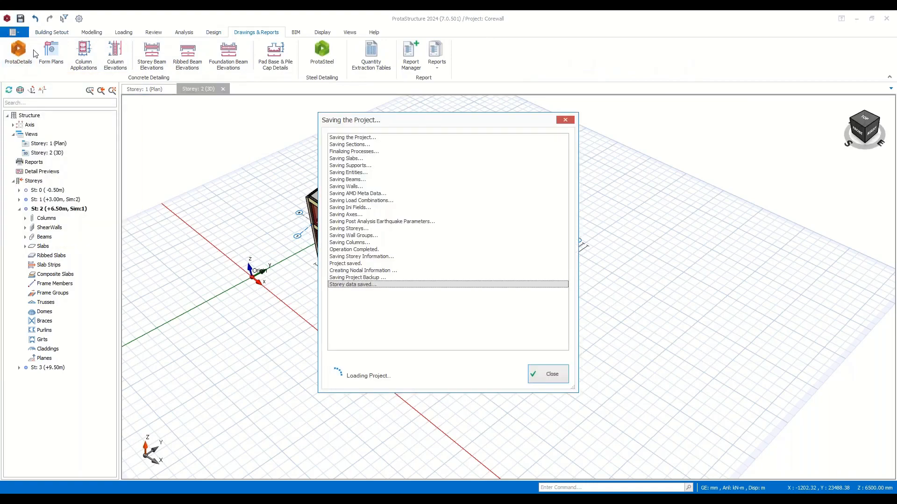
left_click(154, 33)
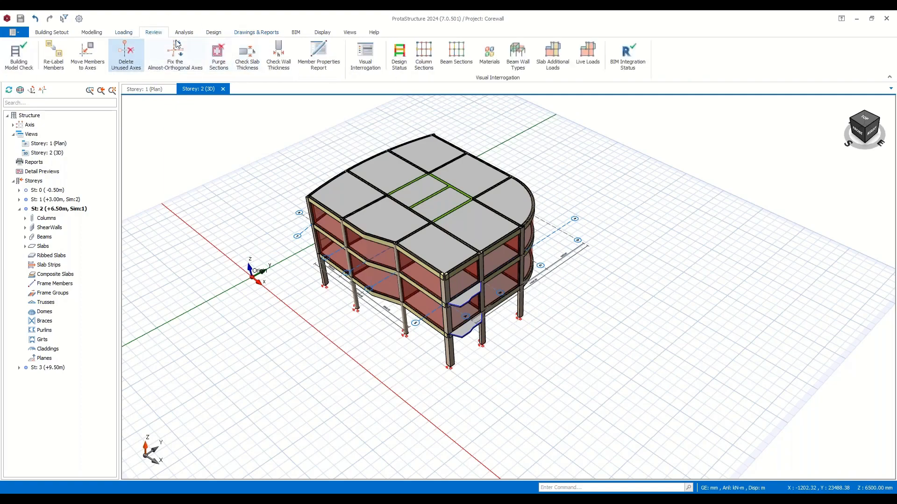
middle_click_drag(416, 161, 405, 98)
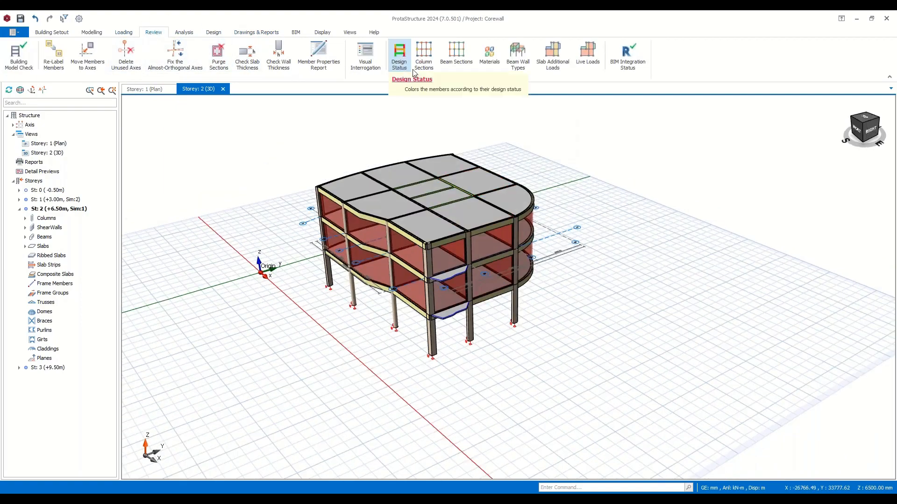
left_click(399, 55)
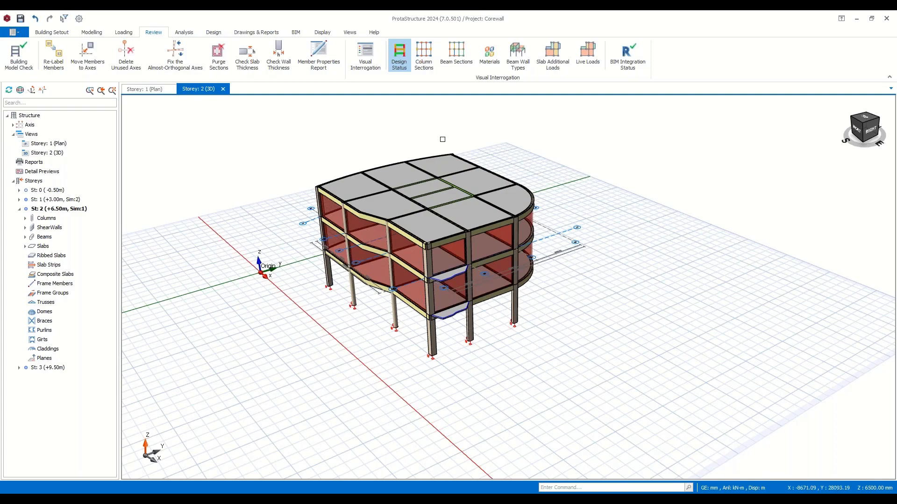
left_click(400, 59)
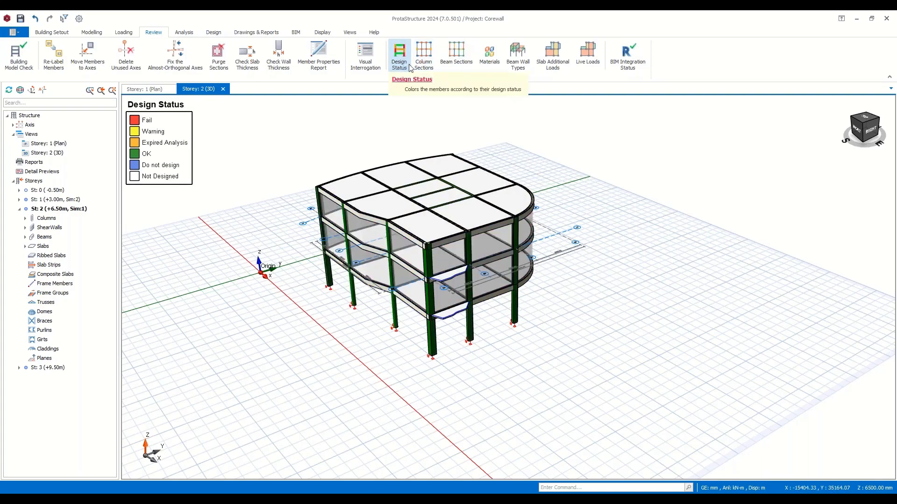
Inspect the design status colours of the columns and core walls from several sides of the building.
scroll(388, 368, "up", 5)
mouse_move(387, 367)
middle_mouse_down()
mouse_move(460, 344)
mouse_move(446, 334)
mouse_move(462, 334)
middle_mouse_up()
scroll(454, 341, "down", 5)
scroll(353, 296, "up", 3)
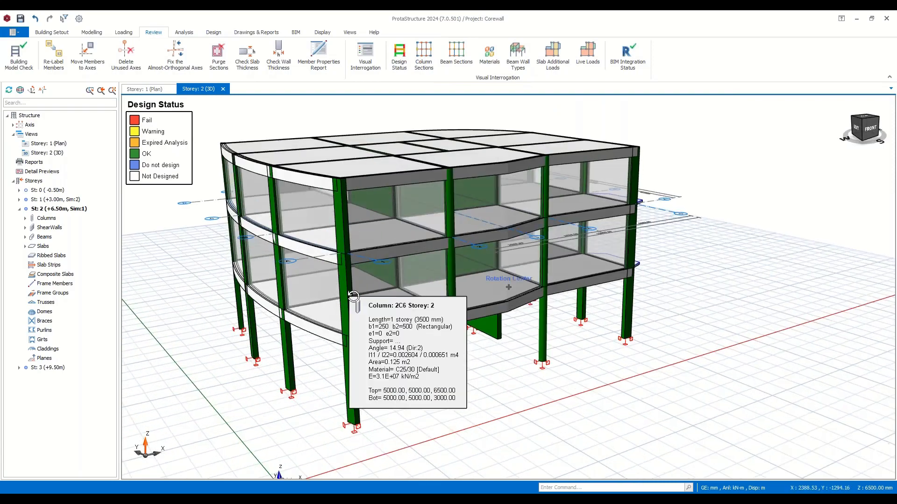
middle_click_drag(354, 297, 467, 298)
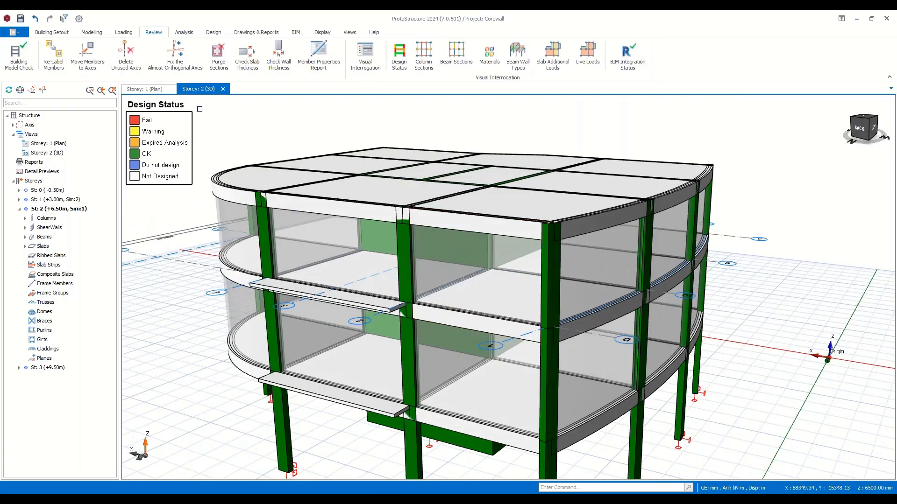
Close the 3D view of Storey 2 and return to the Storey 1 plan without purging any sections.
left_click(223, 89)
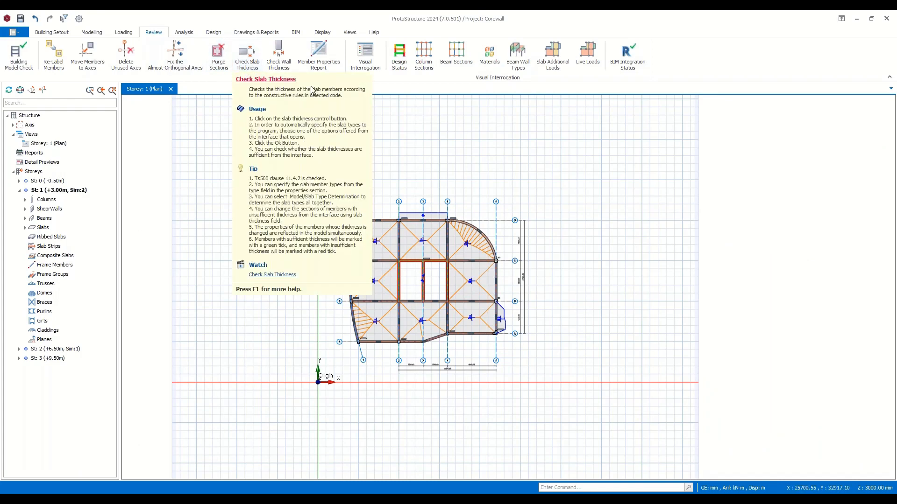
left_click(218, 54)
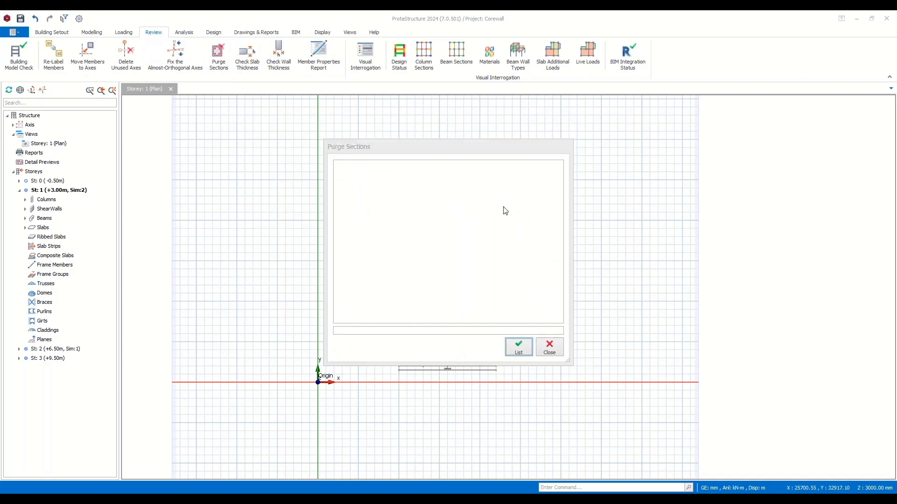
left_click(560, 346)
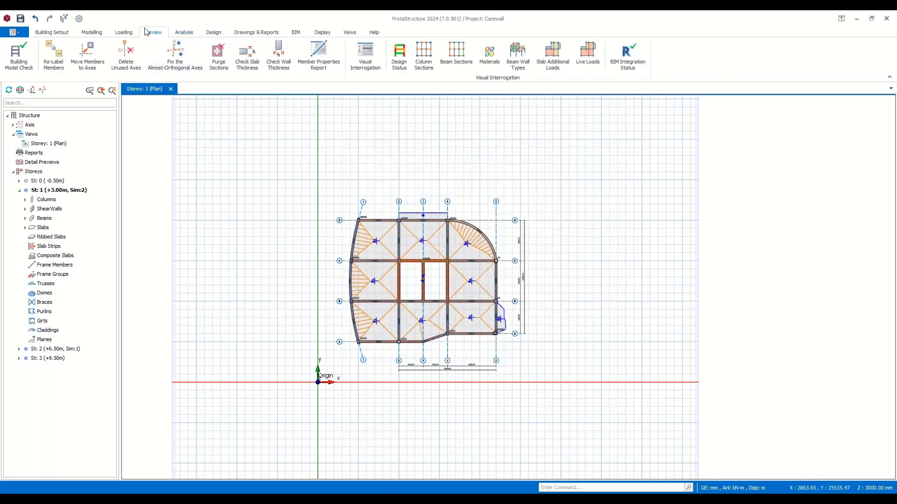
Run the batch storey beam design for all storeys, re-selecting all bars and reassigning the default rebar pattern to all axes.
left_click(213, 33)
left_click(73, 56)
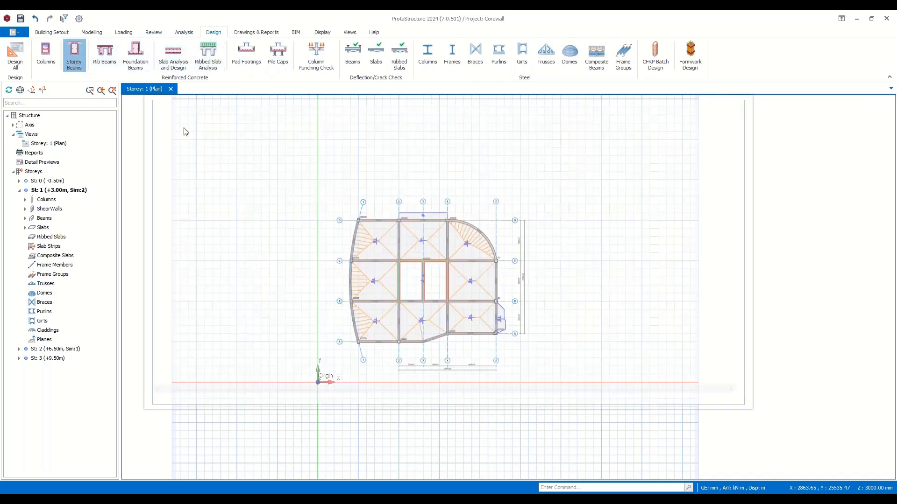
left_click(197, 140)
left_click(345, 263)
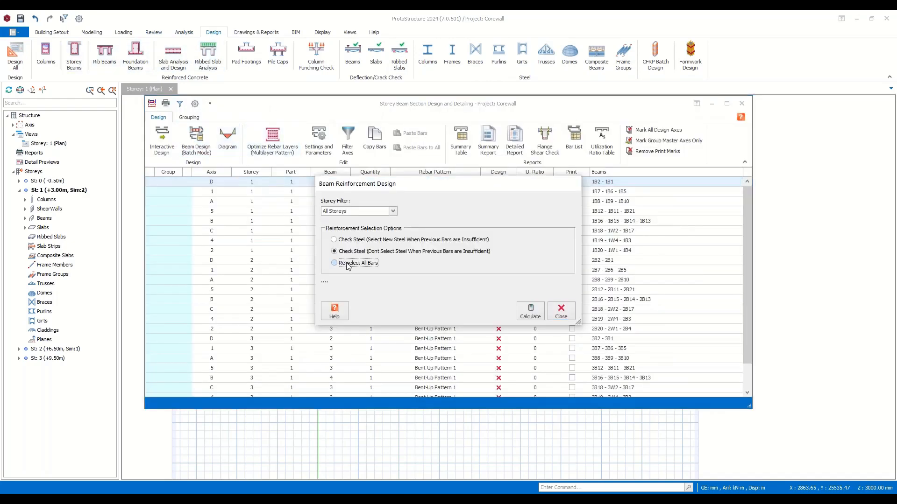
left_click(529, 312)
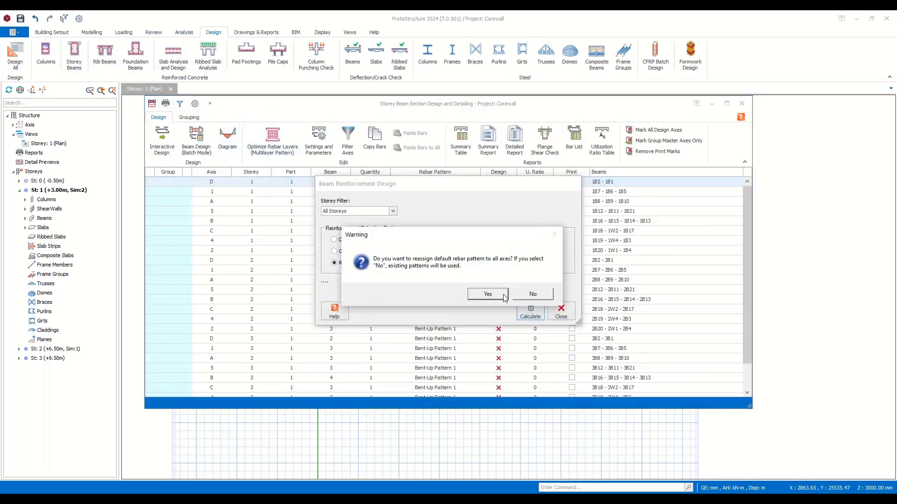
left_click(487, 294)
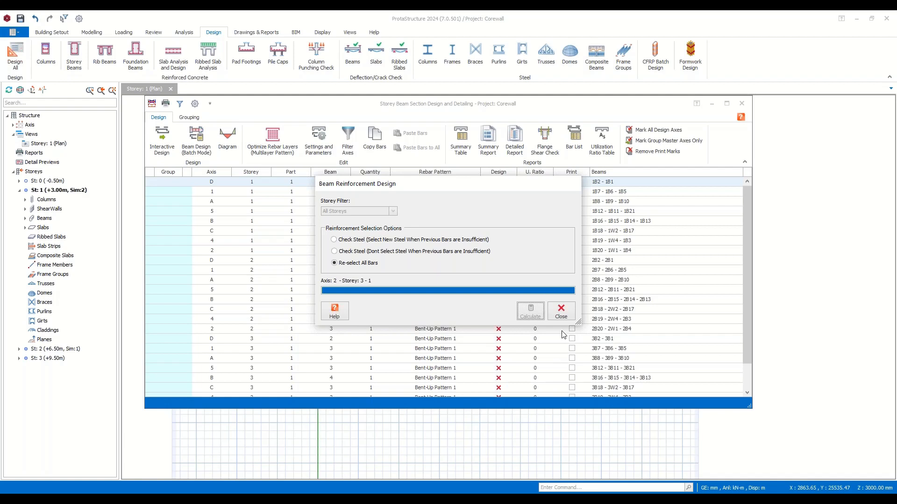
left_click(561, 313)
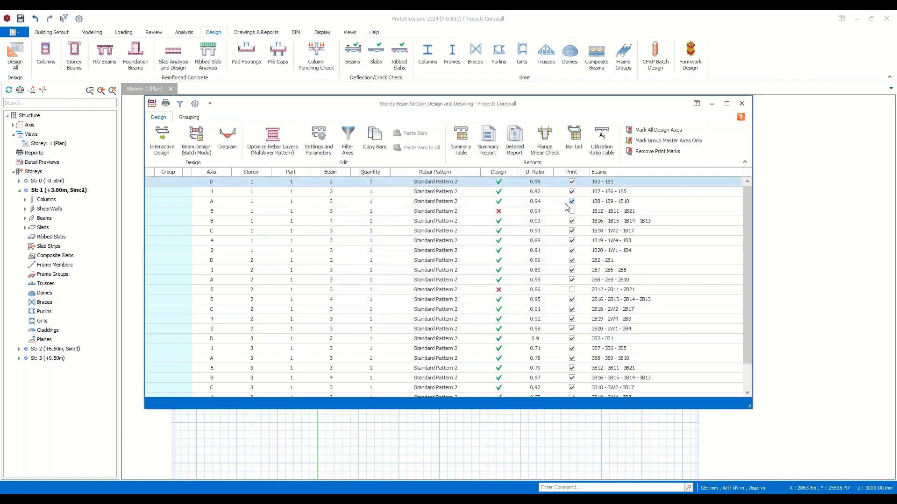
Filter the storey beam design list to failed members only, review them, and close the beam design.
left_click(347, 135)
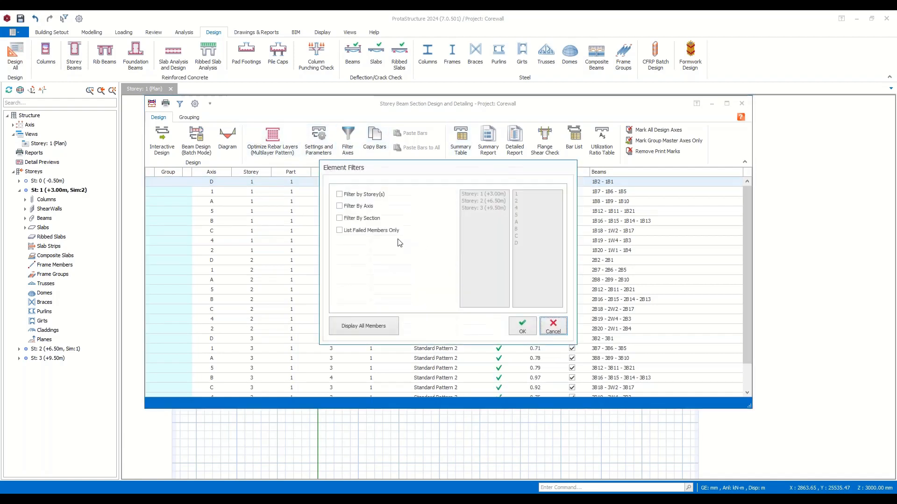
left_click(378, 232)
left_click(522, 327)
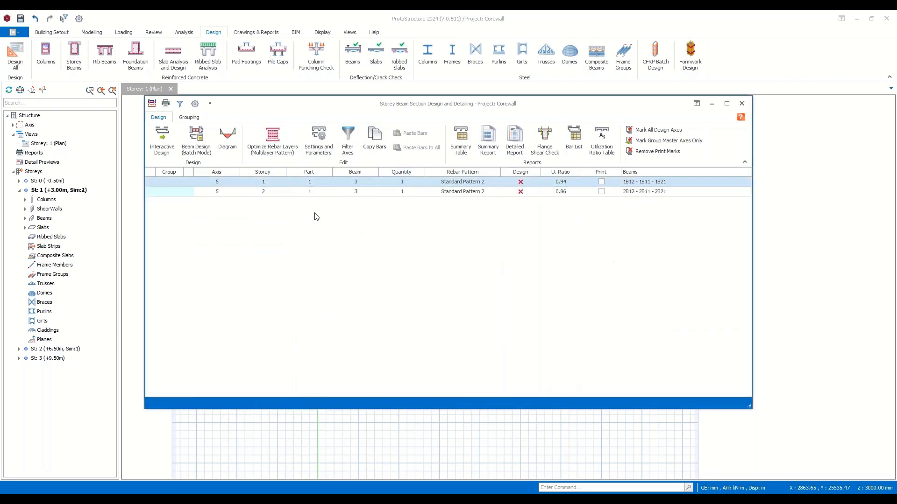
left_click(741, 103)
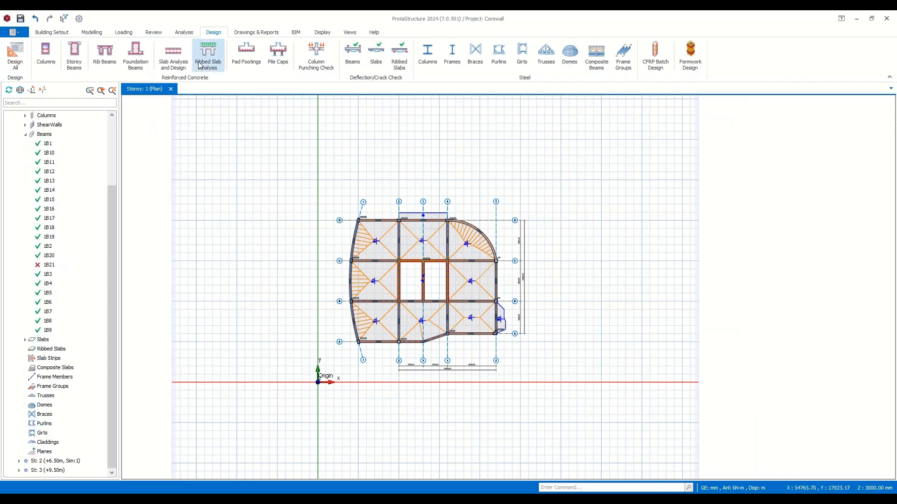
Try to show the members' design status on the Storey 1 plan.
left_click(153, 33)
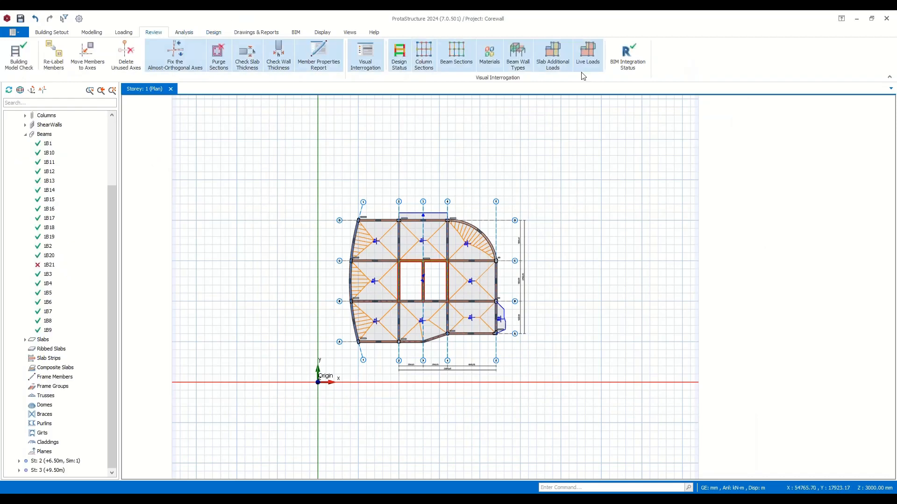
left_click(400, 55)
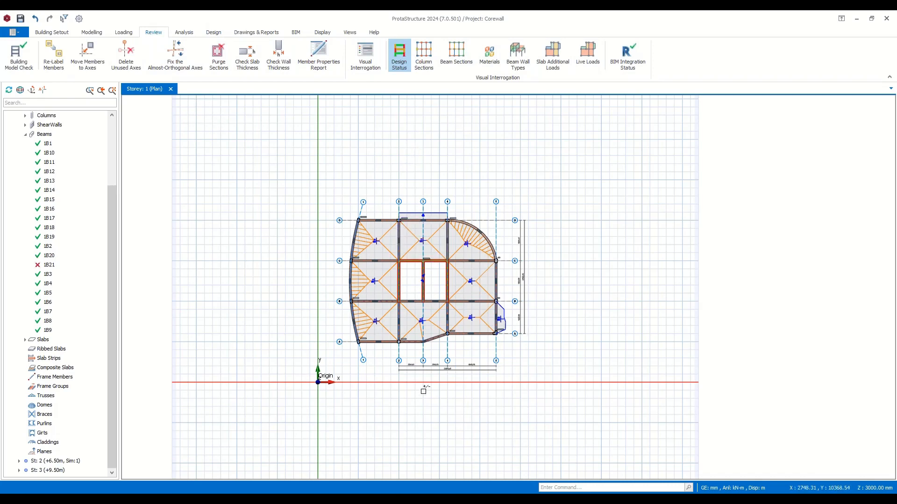
scroll(409, 322, "up", 5)
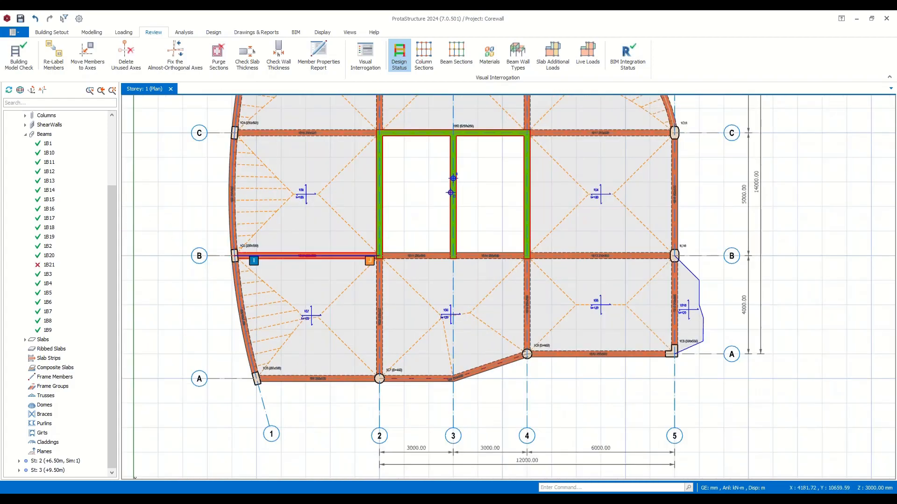
scroll(289, 256, "down", 2)
middle_click_drag(289, 257, 411, 335)
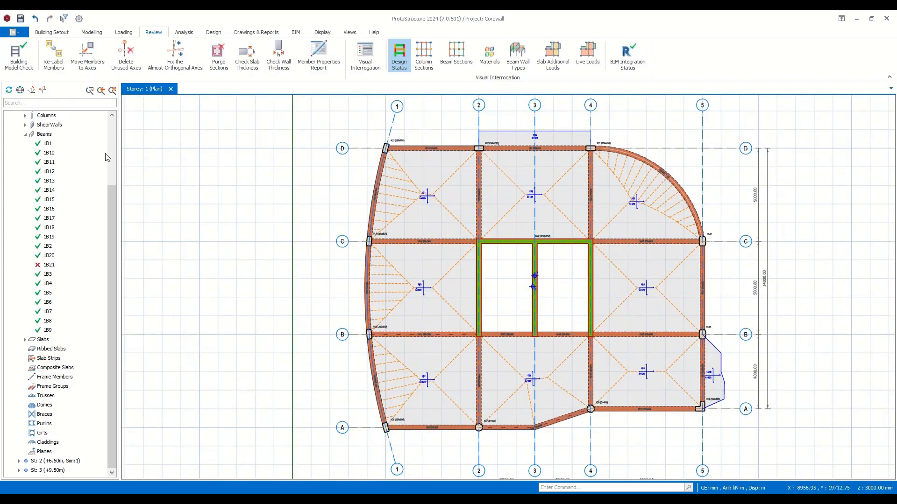
Open a 3D view of Storey 1 and colour its members by their design status.
left_click_drag(108, 193, 113, 137)
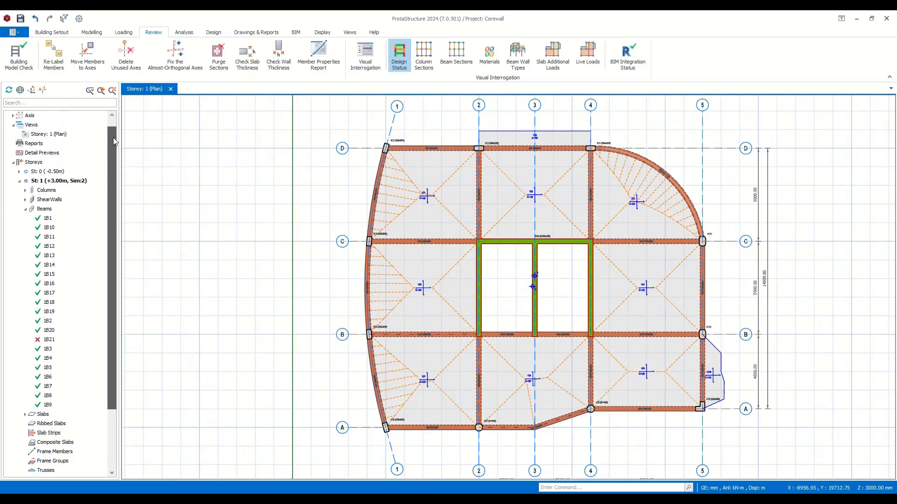
right_click(31, 127)
left_click(71, 143)
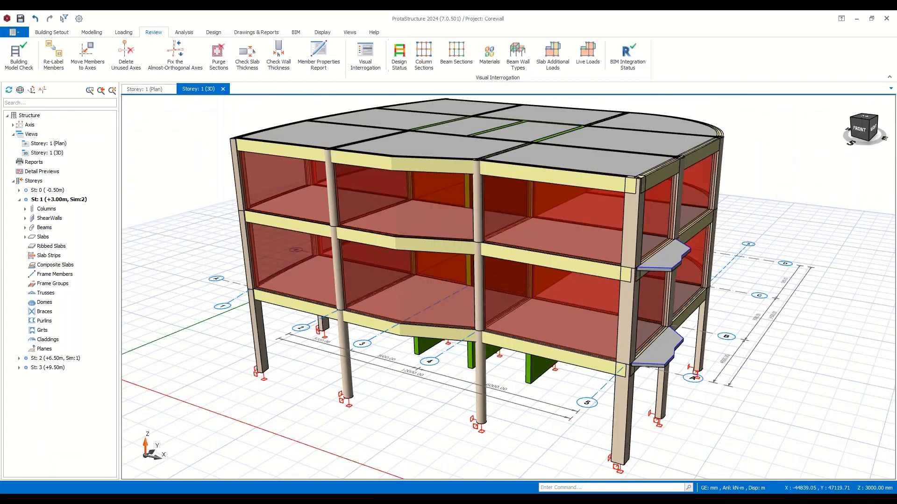
left_click(400, 55)
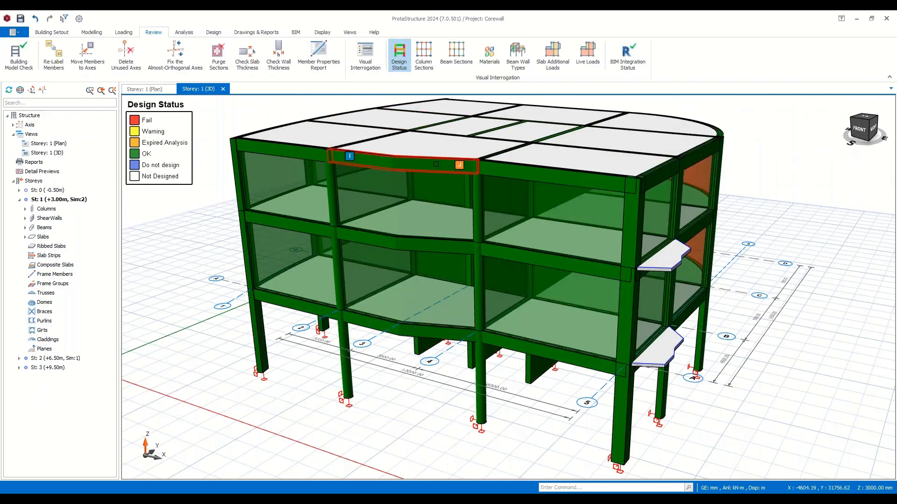
Inspect the design status colours of the beams, slabs and columns from several sides of the building, including the curved corner beams.
mouse_move(467, 146)
middle_mouse_down()
mouse_move(599, 150)
mouse_move(576, 311)
middle_mouse_up()
middle_click_drag(504, 371, 561, 369)
scroll(394, 214, "up", 4)
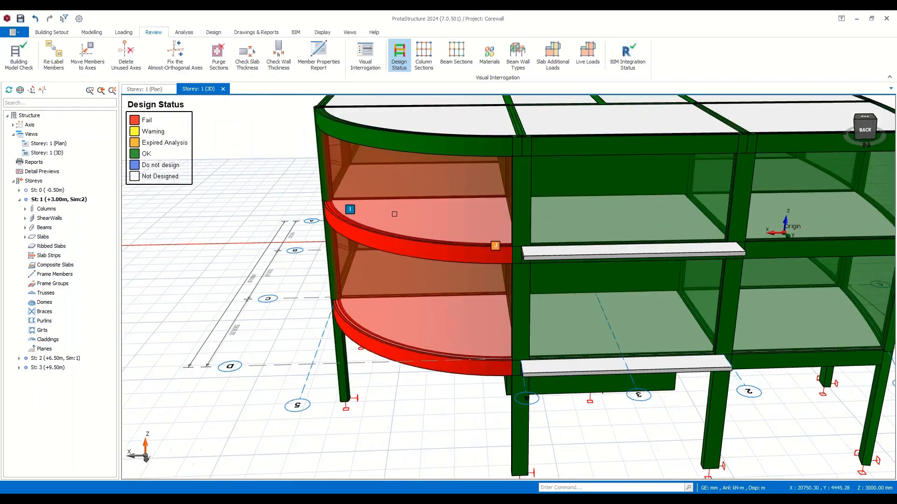
middle_click_drag(395, 214, 411, 229)
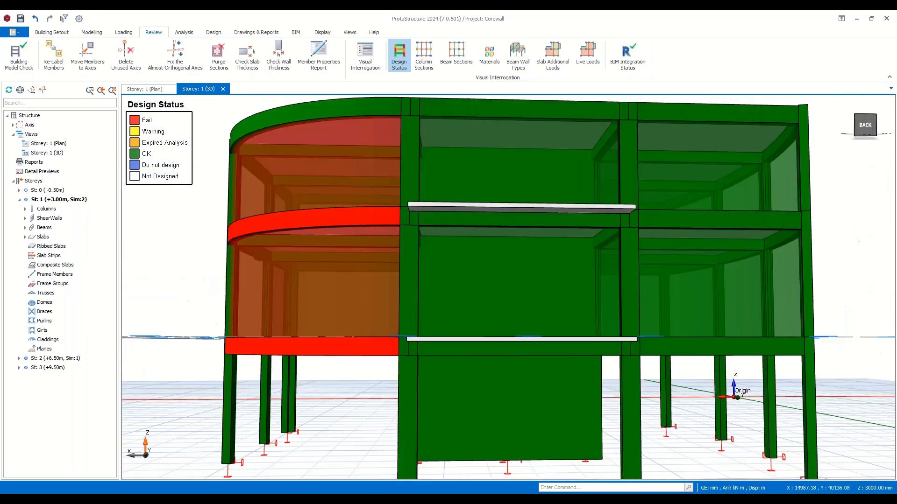
scroll(414, 260, "down", 4)
mouse_move(413, 259)
middle_mouse_down()
mouse_move(444, 272)
mouse_move(537, 268)
mouse_move(384, 229)
mouse_move(352, 248)
mouse_move(355, 271)
mouse_move(452, 257)
mouse_move(426, 241)
middle_mouse_up()
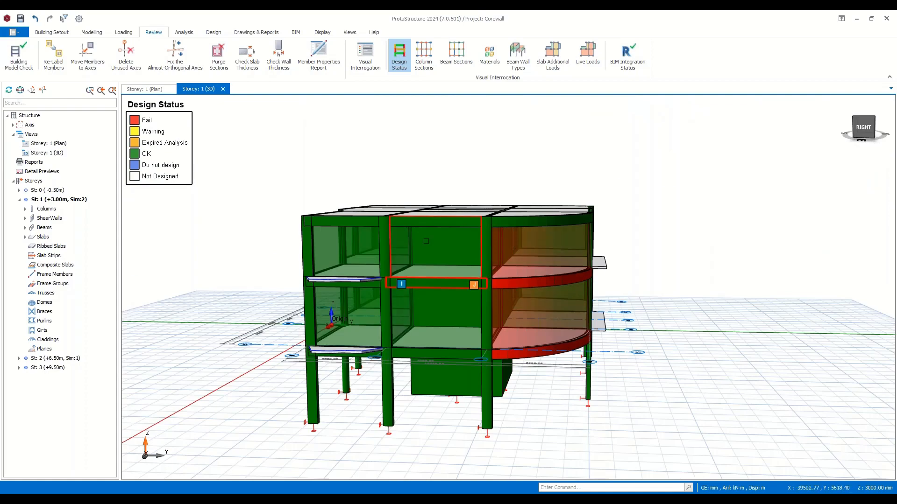
mouse_move(544, 297)
middle_mouse_down()
mouse_move(475, 339)
mouse_move(408, 307)
mouse_move(484, 340)
mouse_move(432, 312)
mouse_move(442, 304)
mouse_move(538, 323)
mouse_move(332, 388)
middle_mouse_up()
scroll(425, 364, "up", 5)
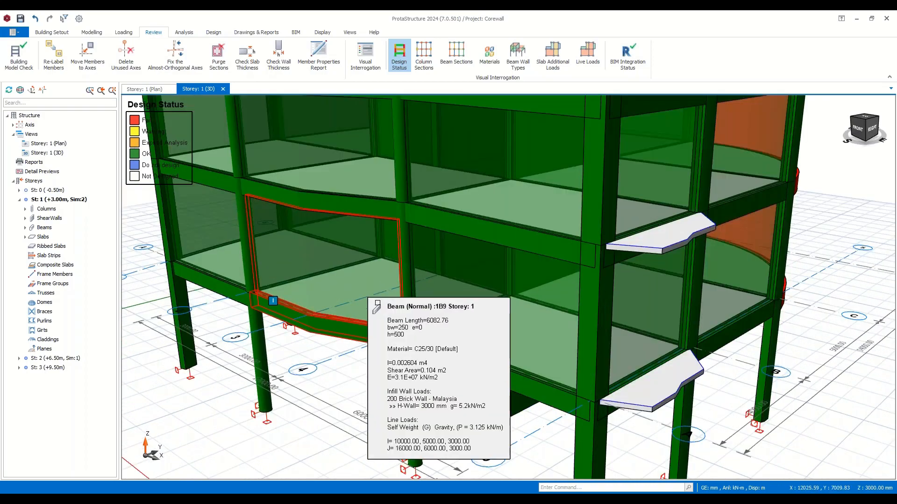
middle_click_drag(391, 316, 300, 211)
scroll(300, 211, "down", 2)
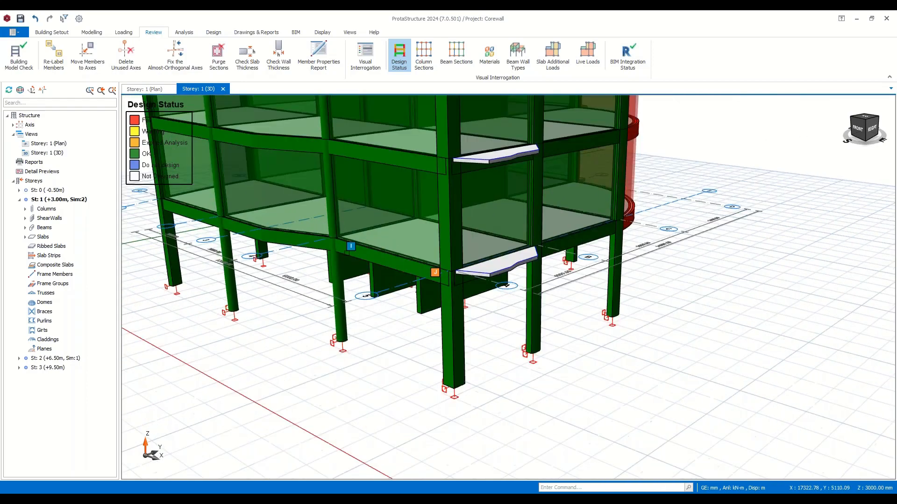
middle_click_drag(396, 258, 489, 344)
scroll(489, 344, "down", 2)
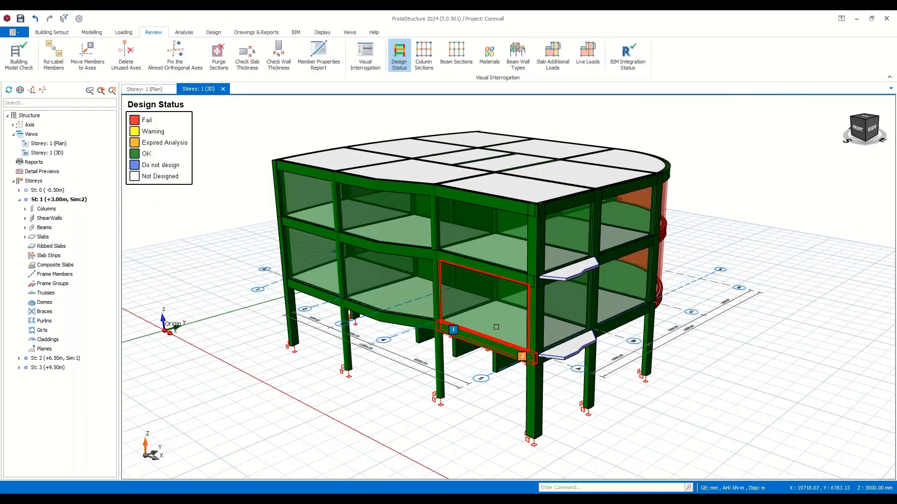
Save the project changes, switch to ProtaDetails and start a new blank drawing.
left_click(259, 33)
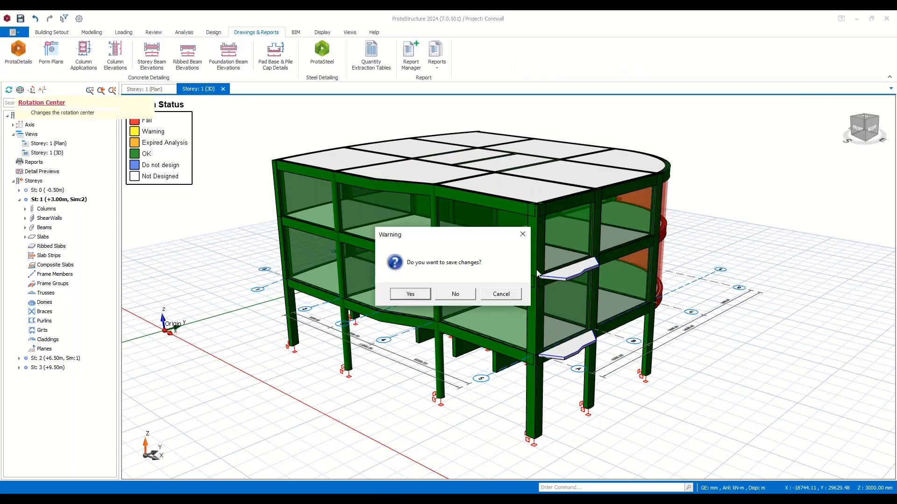
left_click(421, 298)
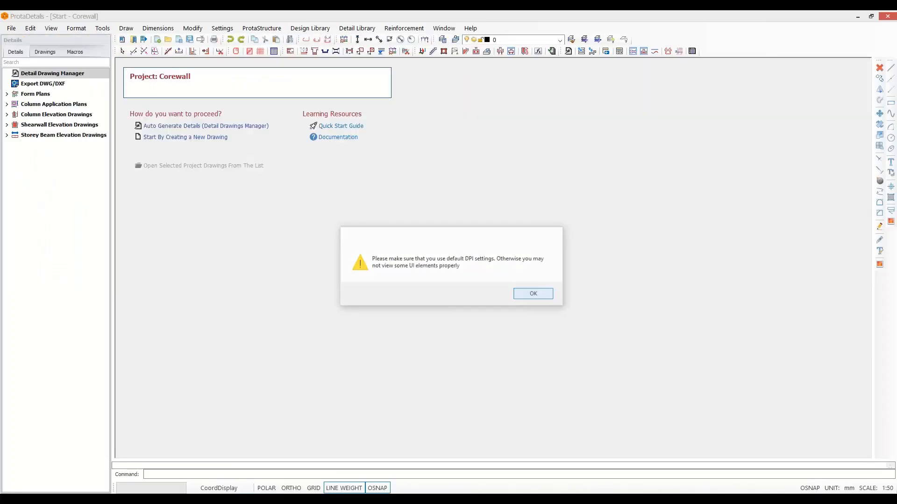
left_click(534, 297)
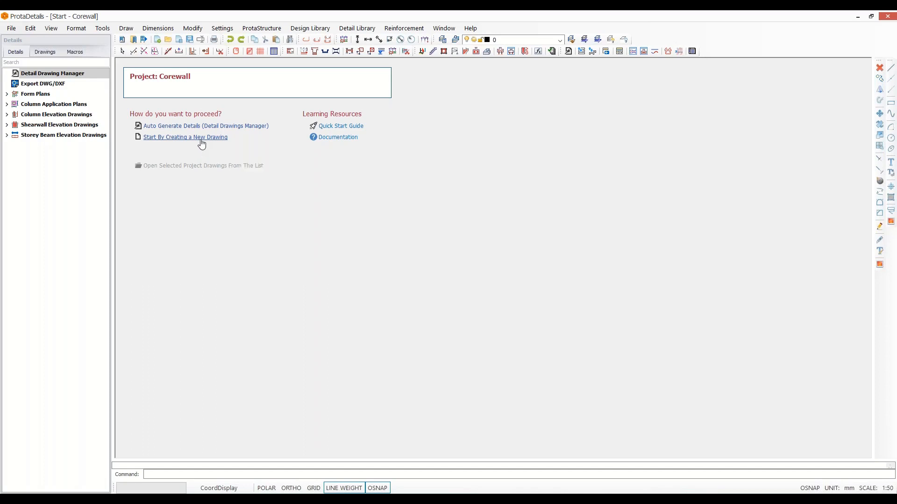
left_click(200, 139)
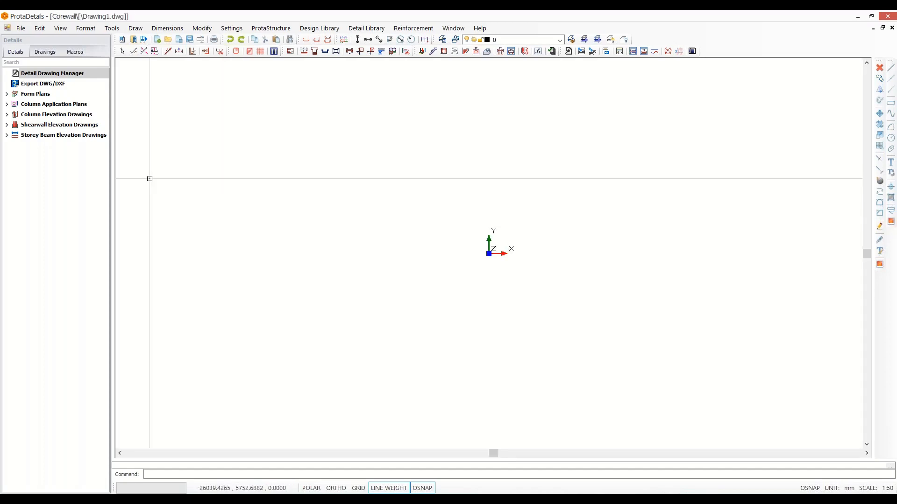
Draw the single-storey elevation of Storey 1 column 1C8, place it in the drawing and check its reinforcement details.
left_click(7, 114)
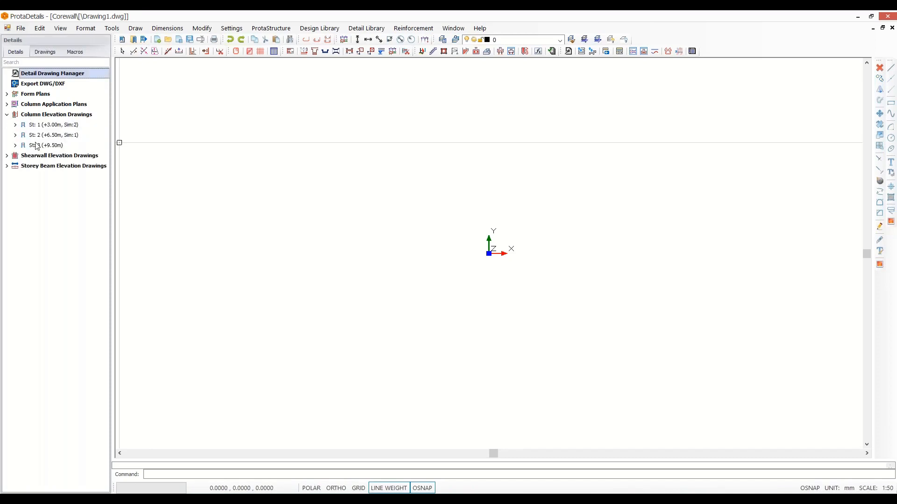
left_click(15, 125)
left_click(47, 207)
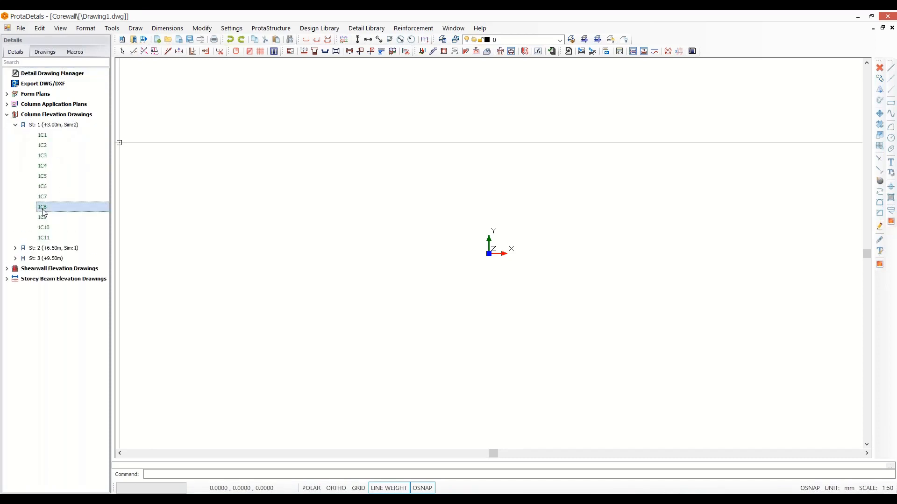
right_click(43, 209)
left_click(70, 215)
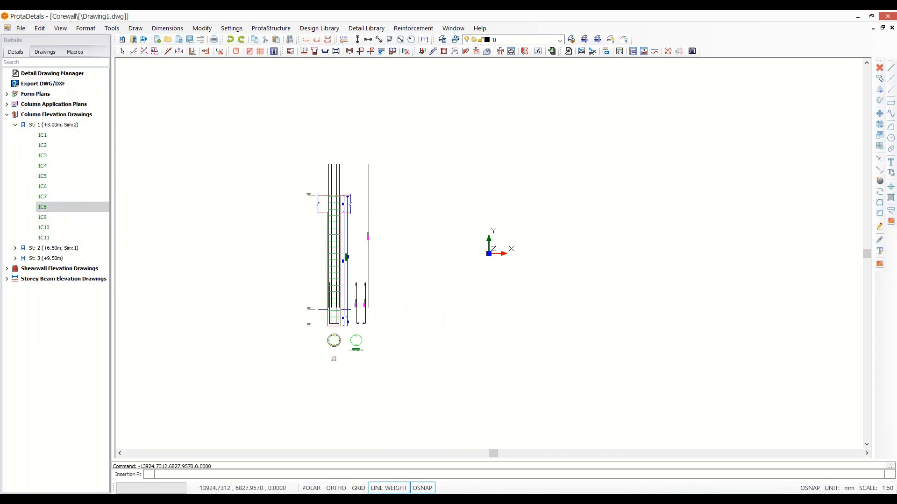
scroll(260, 328, "up", 5)
middle_click_drag(495, 354, 326, 350)
scroll(335, 343, "down", 2)
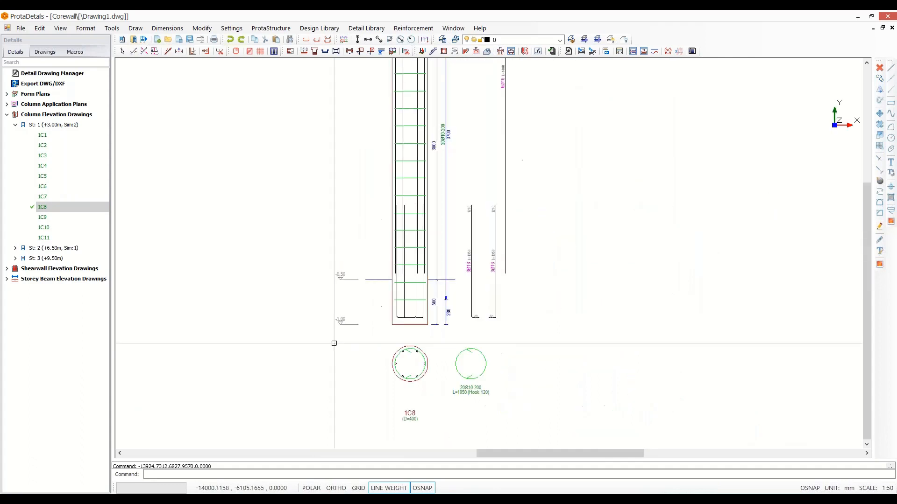
mouse_move(479, 237)
middle_mouse_down()
mouse_move(477, 308)
mouse_move(467, 328)
middle_mouse_up()
scroll(466, 328, "down", 3)
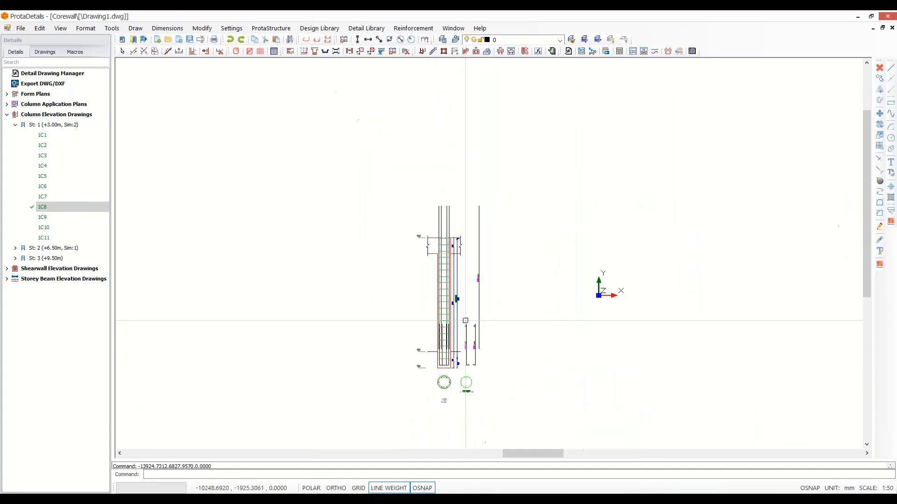
Draw the single-storey elevation of Storey 1 column 1C9, place it beside the 1C8 elevation and check its section and links.
right_click(51, 218)
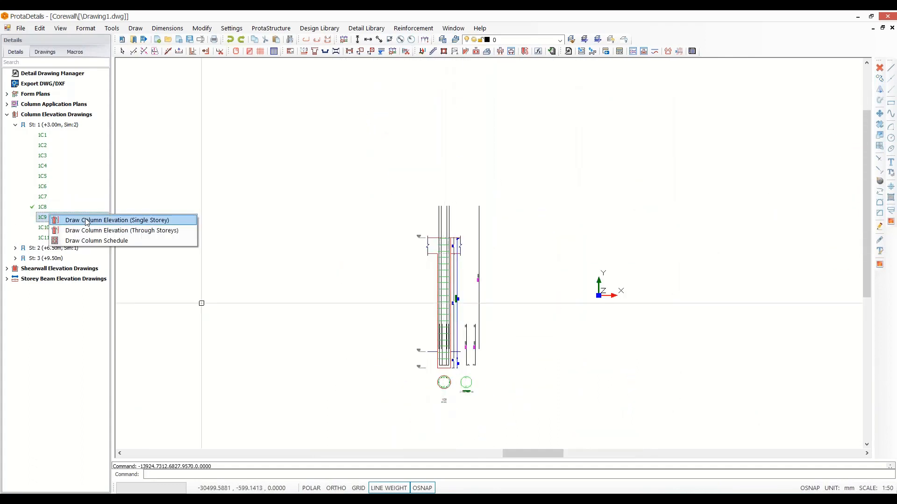
left_click(94, 220)
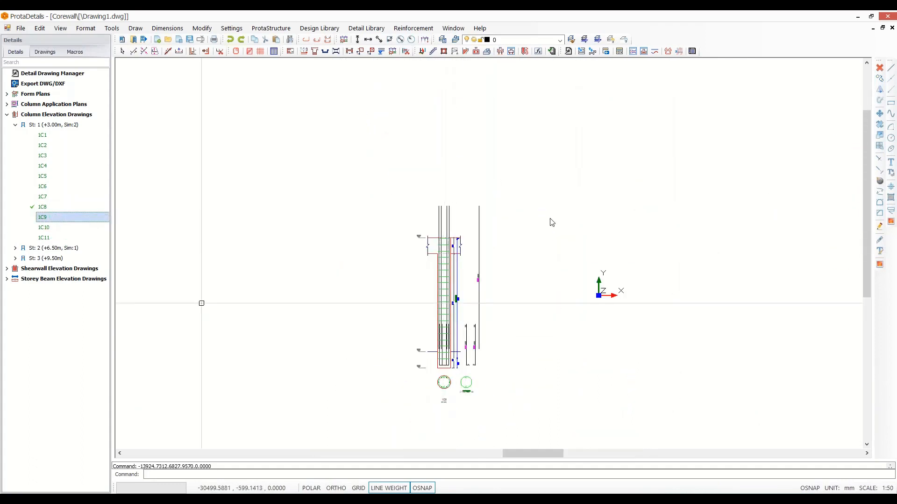
left_click(499, 213)
scroll(533, 387, "up", 3)
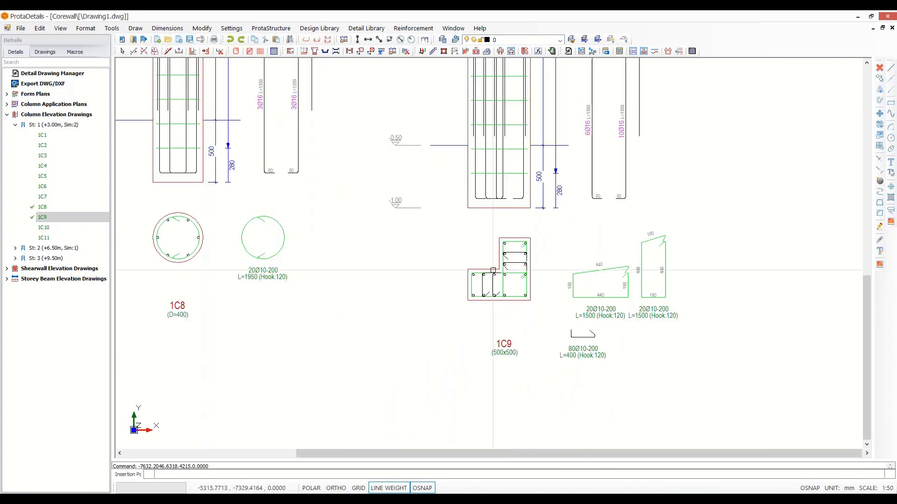
scroll(555, 249, "down", 3)
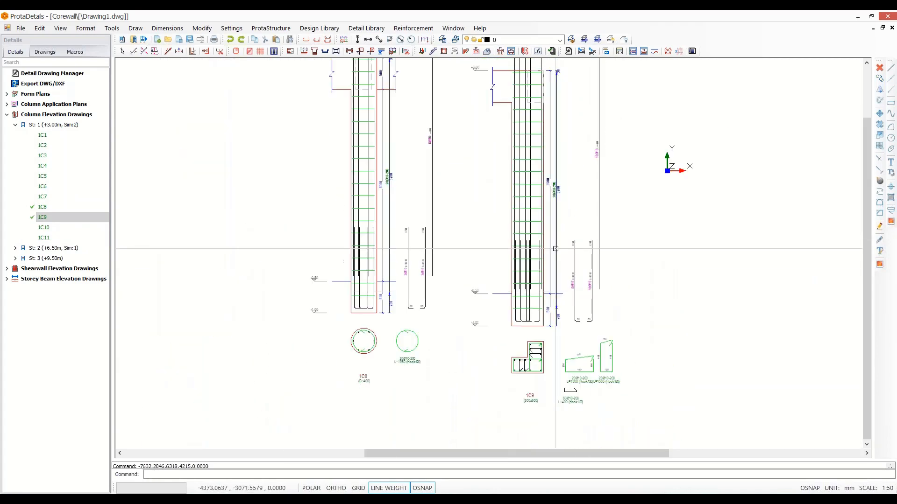
scroll(555, 248, "down", 2)
middle_click_drag(556, 249, 569, 276)
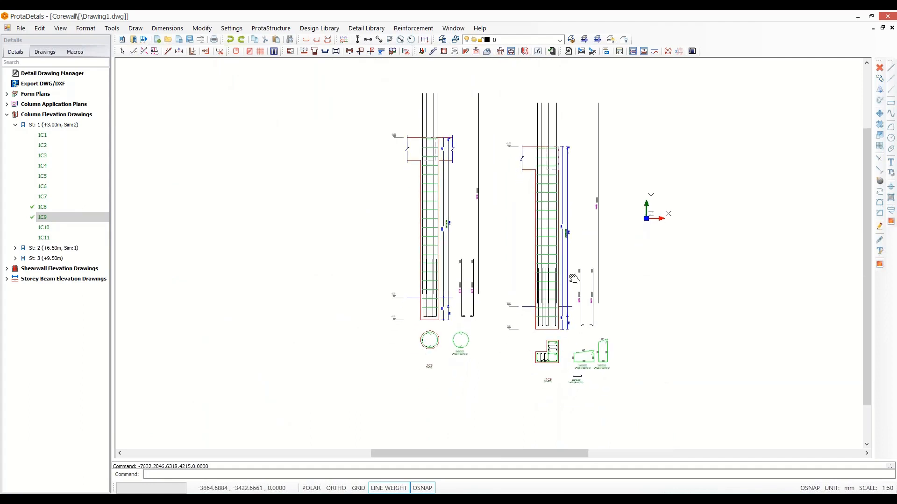
Draw the single-storey elevation of Storey 1 column 1C10 and place it beside the 1C9 elevation.
right_click(55, 229)
left_click(93, 235)
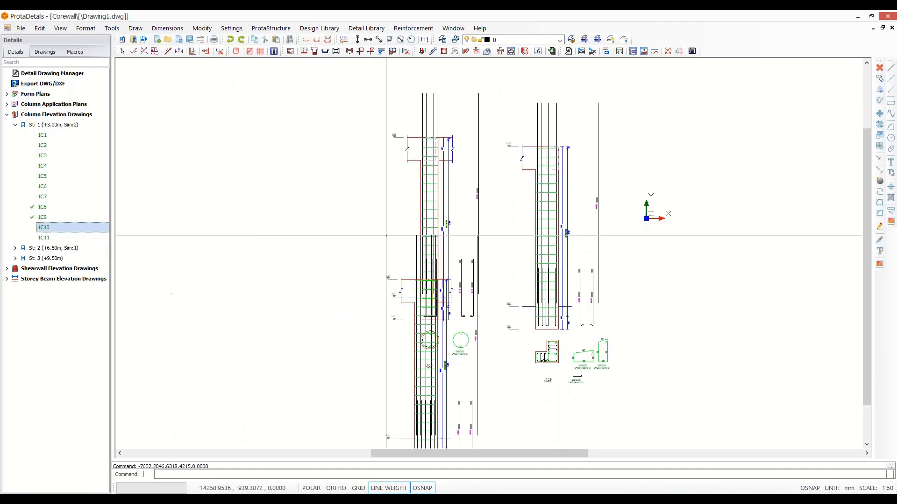
middle_click_drag(671, 115, 620, 136)
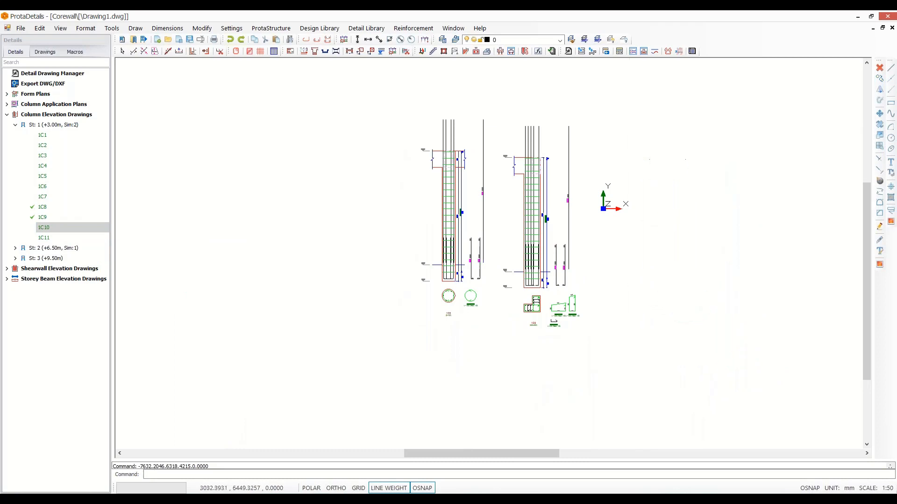
left_click(609, 123)
Examine column 1C10's cross-section, link shapes and bar labels, and compare them with the neighbouring column details.
scroll(635, 304, "up", 5)
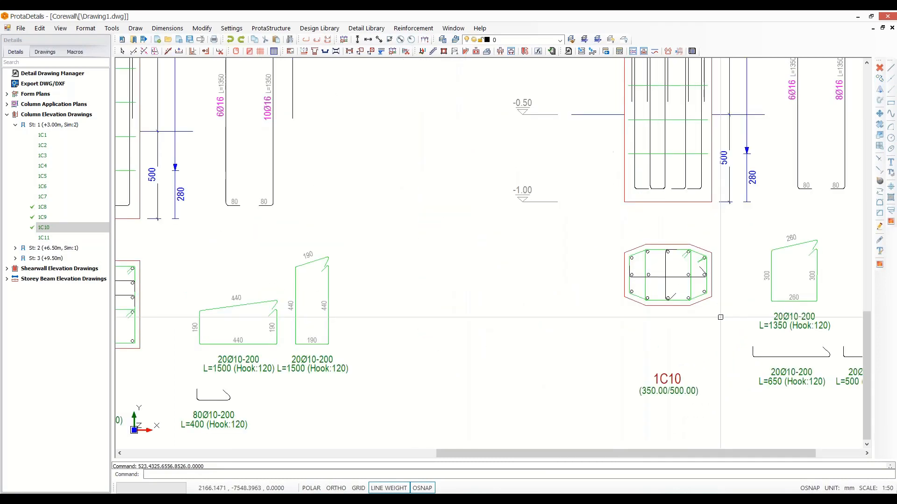
middle_click_drag(664, 311, 524, 313)
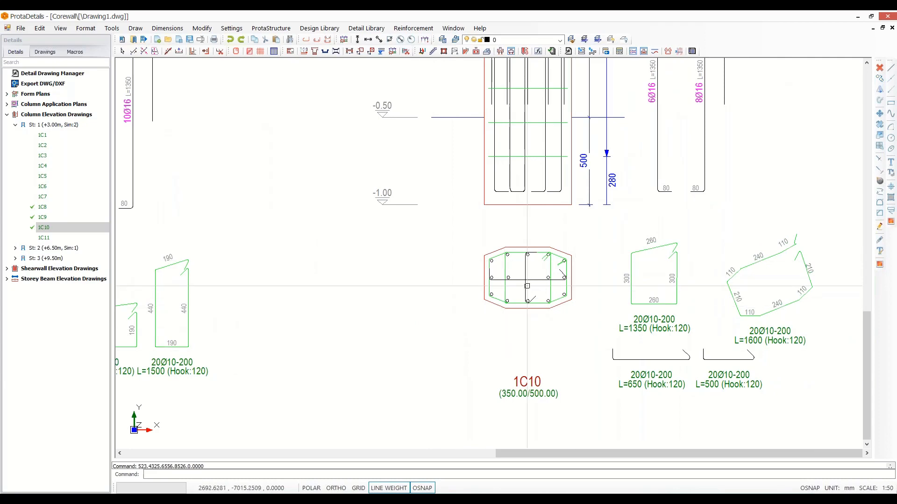
scroll(530, 281, "down", 3)
scroll(535, 277, "up", 3)
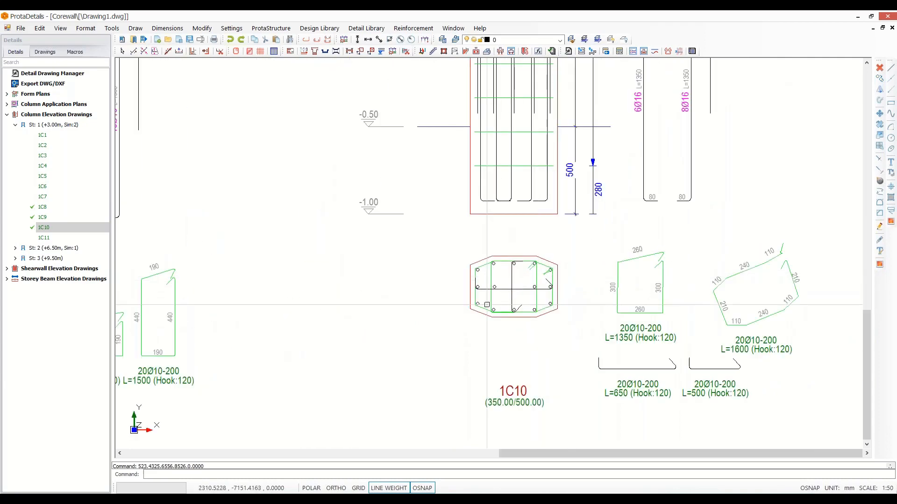
scroll(497, 266, "down", 3)
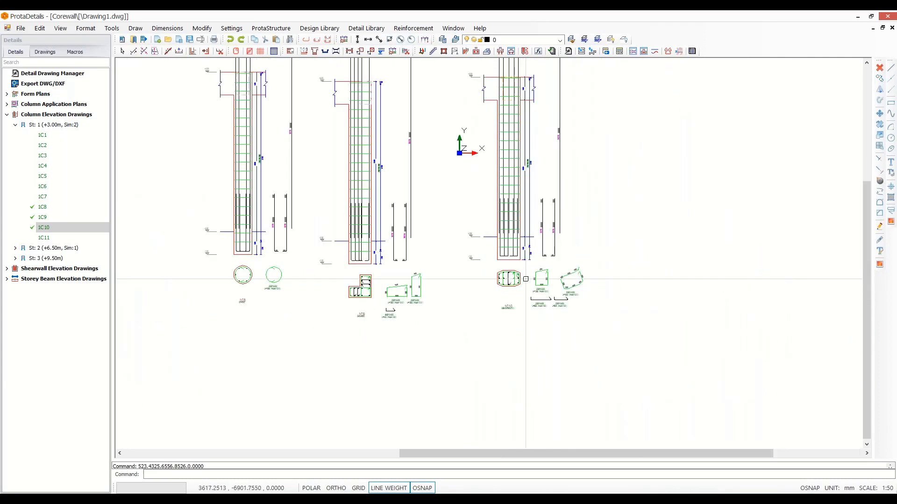
scroll(535, 279, "up", 3)
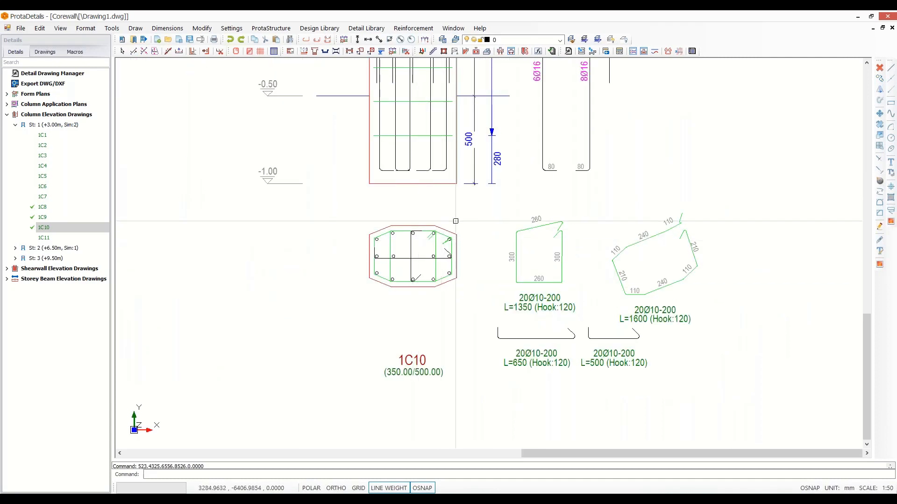
scroll(585, 317, "down", 2)
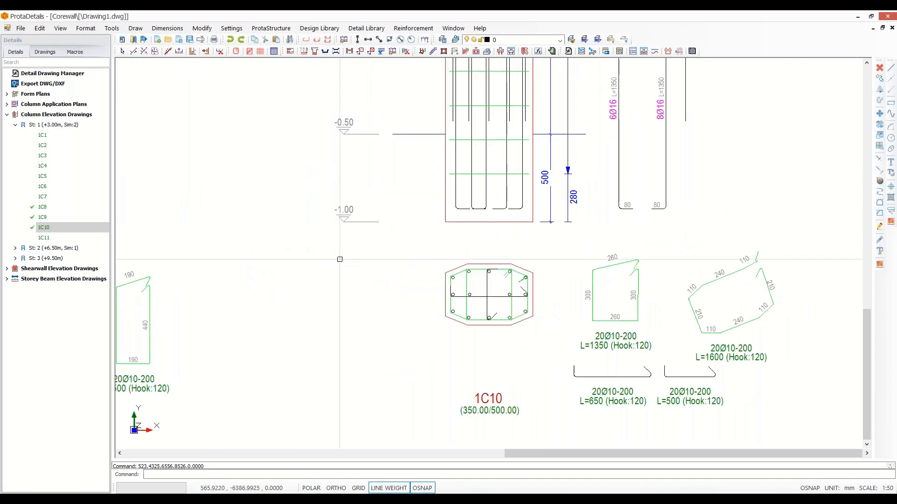
scroll(474, 331, "up", 1)
scroll(517, 210, "down", 2)
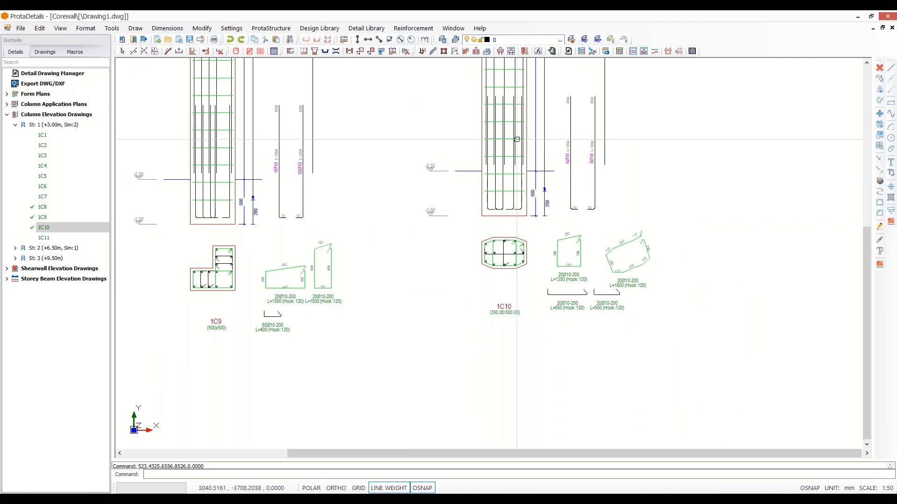
middle_click_drag(516, 139, 543, 183)
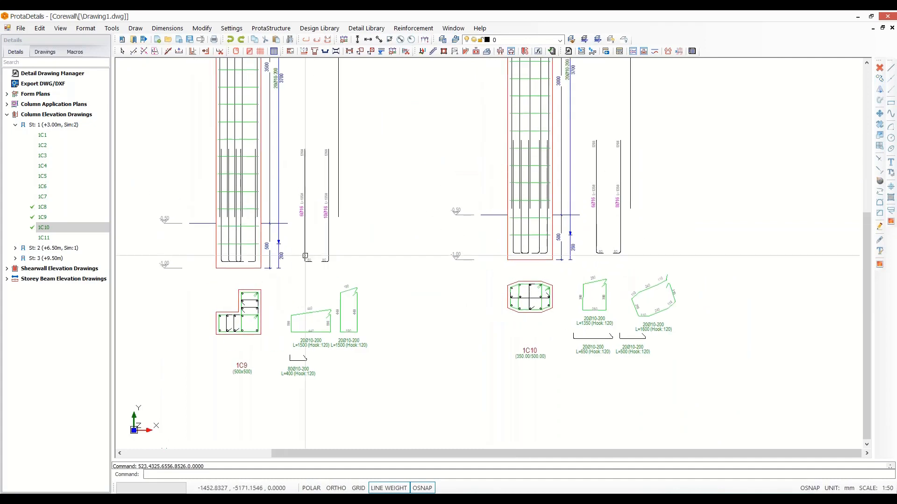
Draw the single-storey elevation of Storey 1 column 1C11, place it beside the 1C10 elevation and check its reinforcement details.
right_click(45, 242)
left_click(70, 245)
scroll(607, 160, "down", 4)
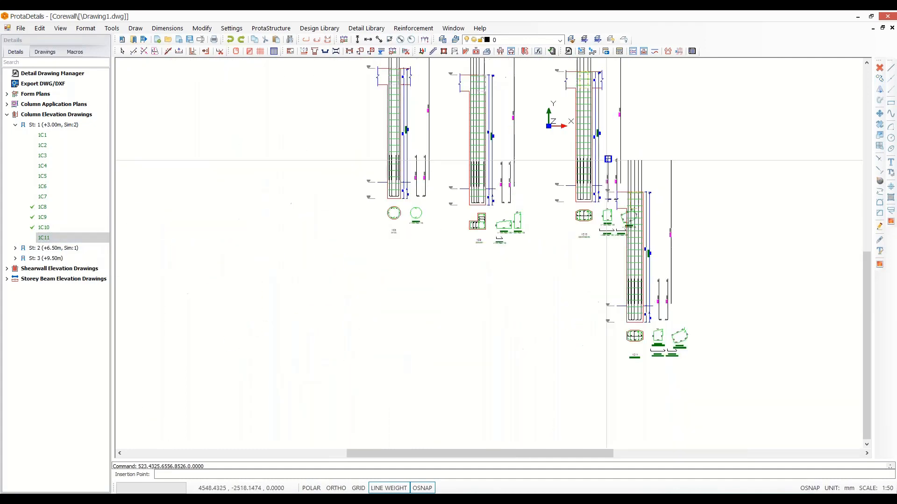
middle_click_drag(666, 59, 633, 156)
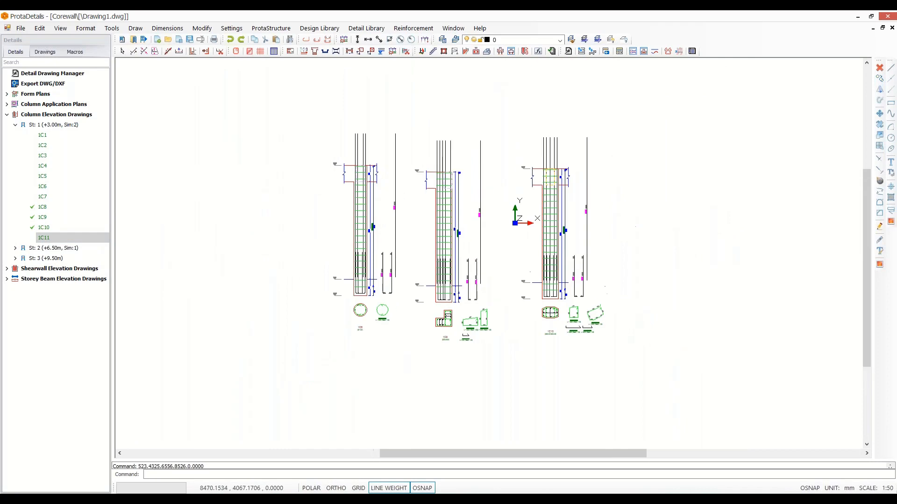
left_click(624, 140)
scroll(673, 332, "up", 6)
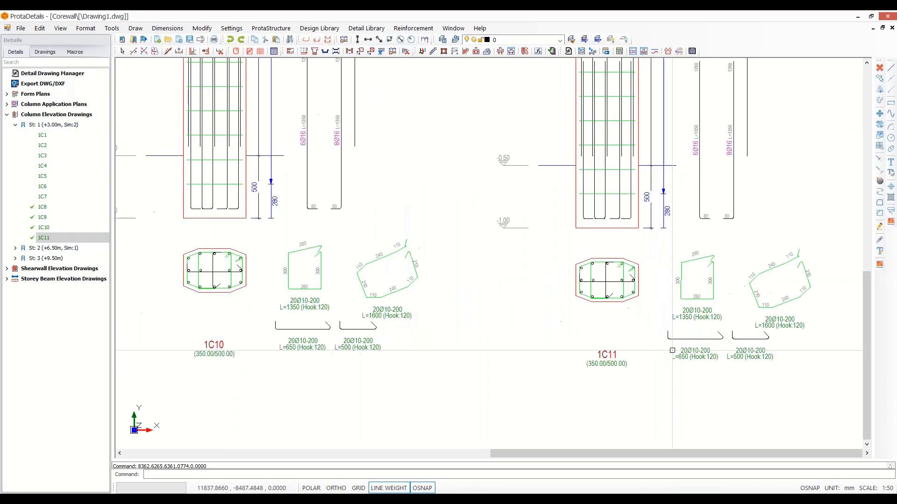
scroll(464, 187, "down", 8)
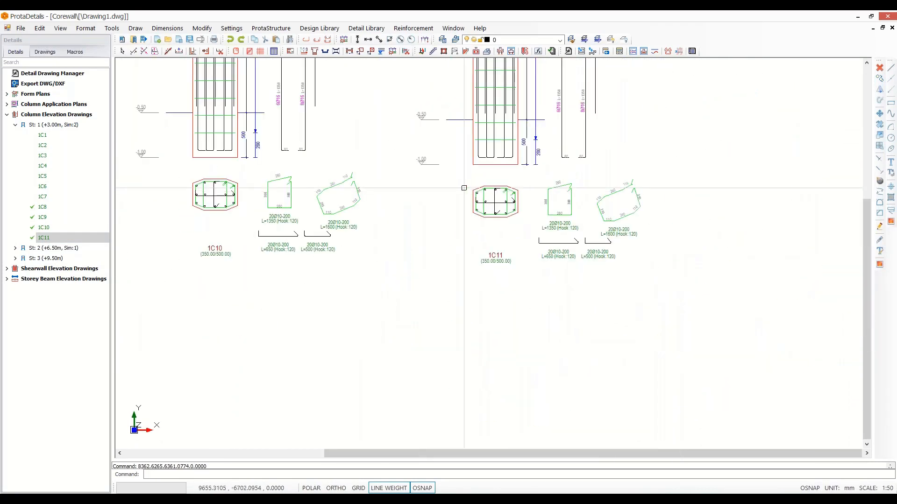
middle_click_drag(460, 270, 391, 268)
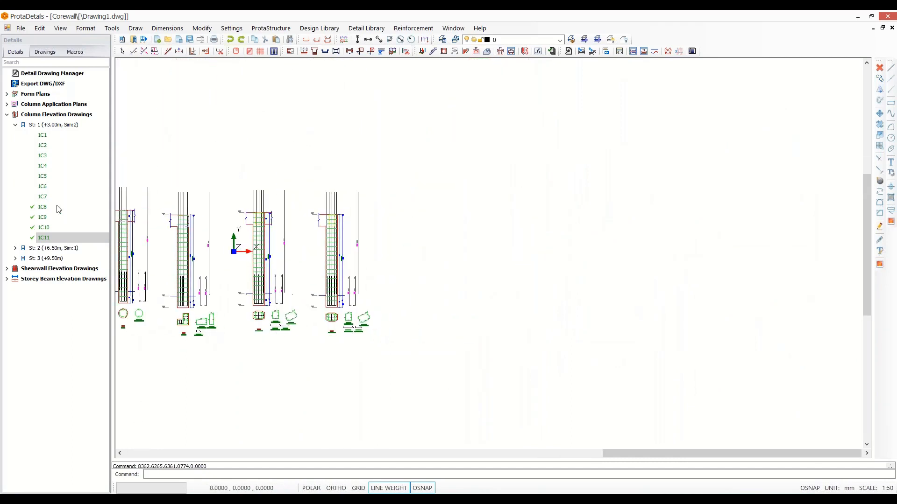
Draw the elevation of column 1C7 through Storeys 1 to 3, place it beside the 1C11 elevation and check its details.
right_click(43, 197)
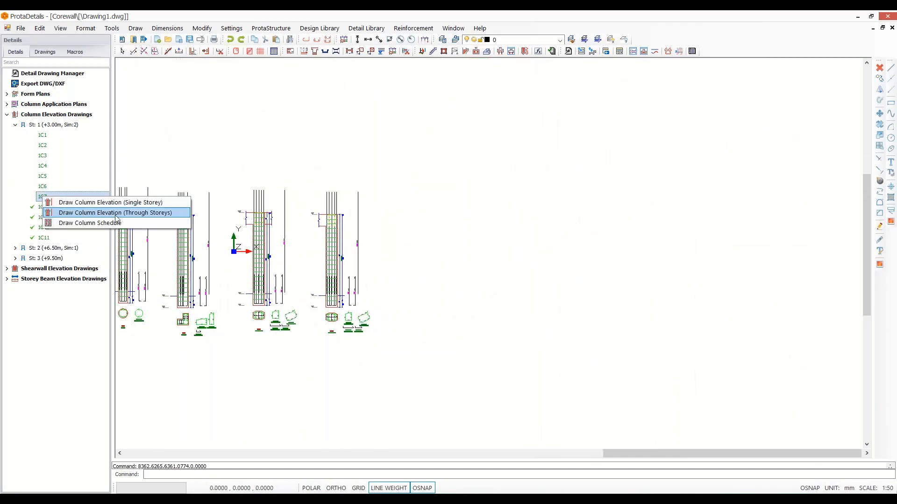
left_click(136, 213)
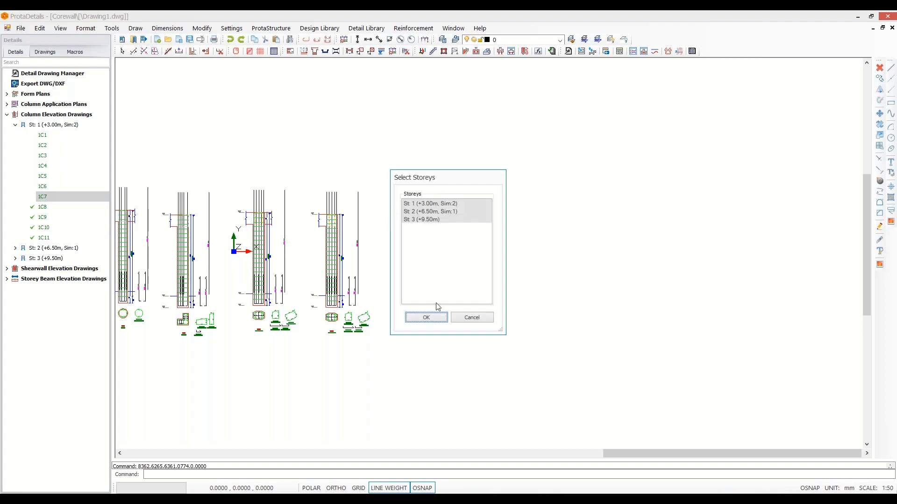
left_click(426, 318)
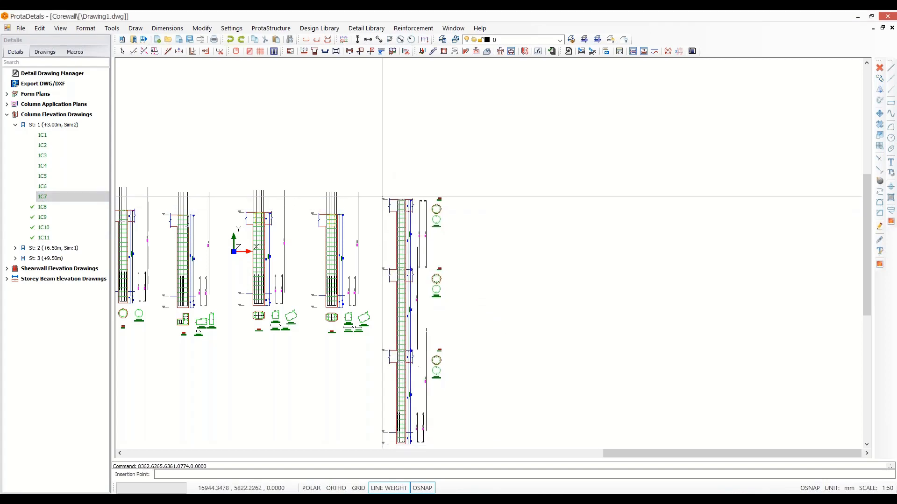
left_click(403, 370)
scroll(403, 370, "up", 5)
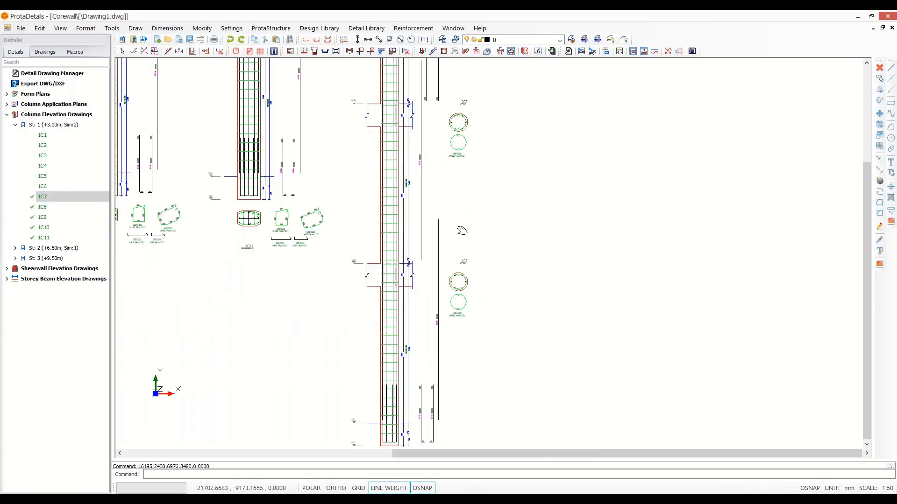
scroll(474, 288, "down", 3)
mouse_move(471, 204)
middle_mouse_down()
mouse_move(484, 312)
mouse_move(476, 350)
middle_mouse_up()
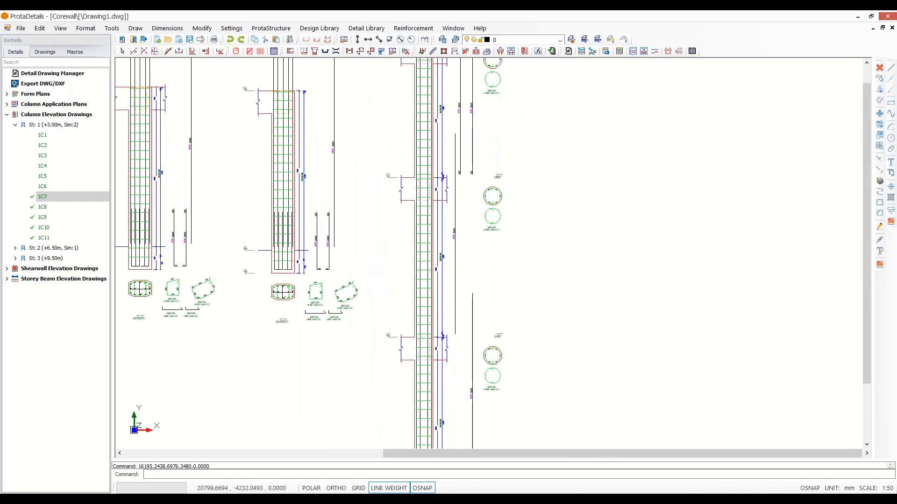
mouse_move(474, 146)
middle_mouse_down()
mouse_move(480, 274)
mouse_move(506, 350)
middle_mouse_up()
Insert one A0_Prota.dxf sheet at 1/50 scale and place it around the five column elevations.
scroll(584, 235, "down", 3)
mouse_move(552, 273)
middle_mouse_down()
mouse_move(592, 227)
mouse_move(641, 220)
middle_mouse_up()
type("sheet")
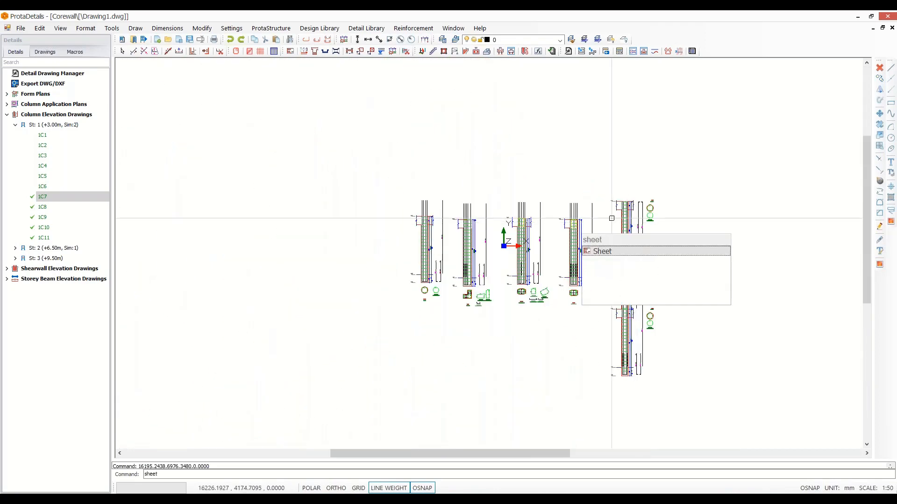
key("Return")
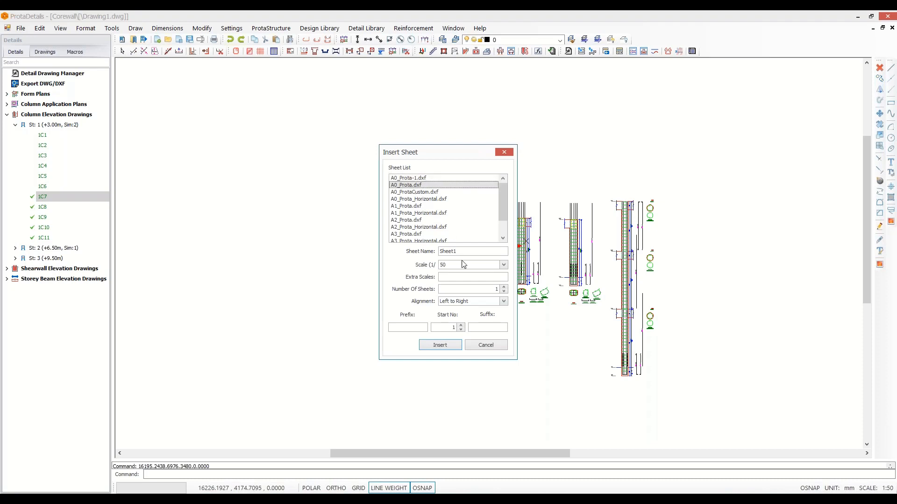
left_click(441, 346)
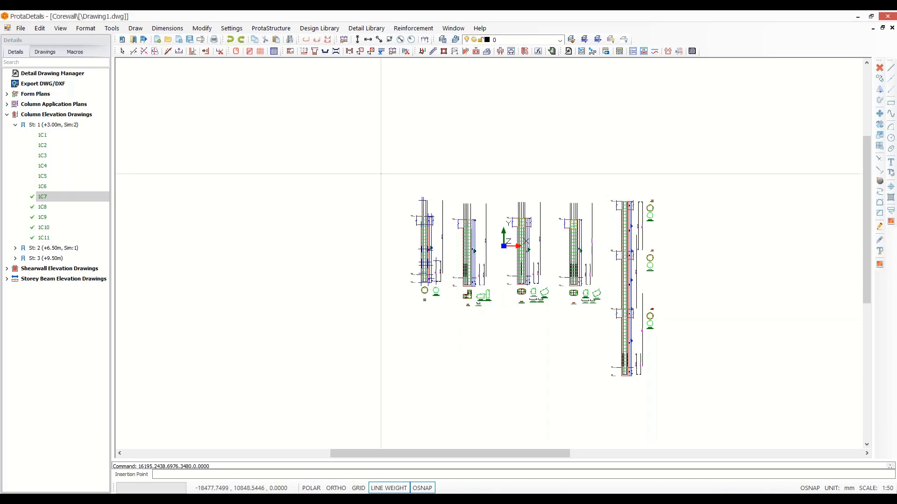
scroll(422, 246, "down", 3)
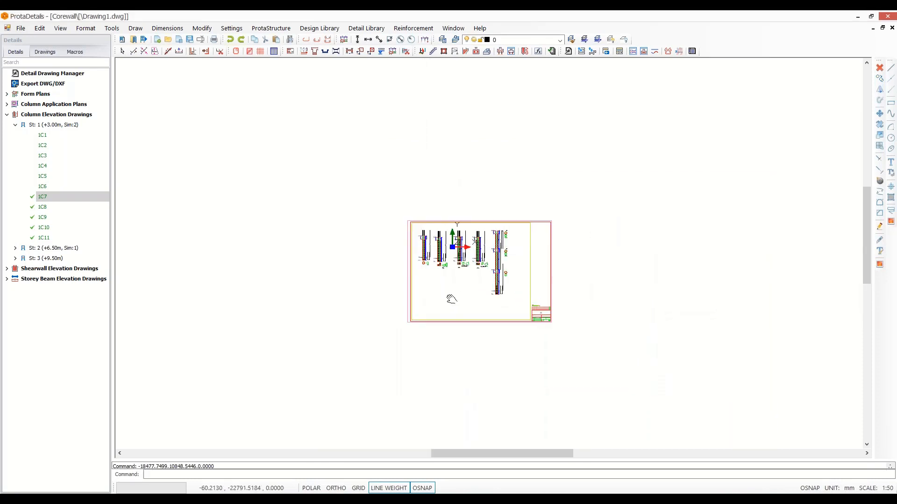
Draw the single-storey elevation of Storey 1 shearwall 1W2 and place it below the column sheet.
middle_click_drag(450, 298, 442, 209)
scroll(425, 236, "up", 2)
middle_click_drag(416, 307, 425, 240)
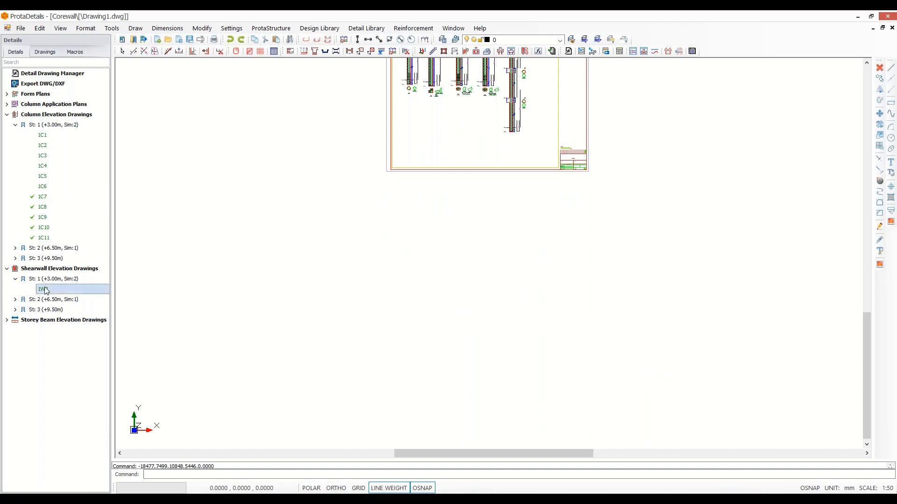
right_click(45, 288)
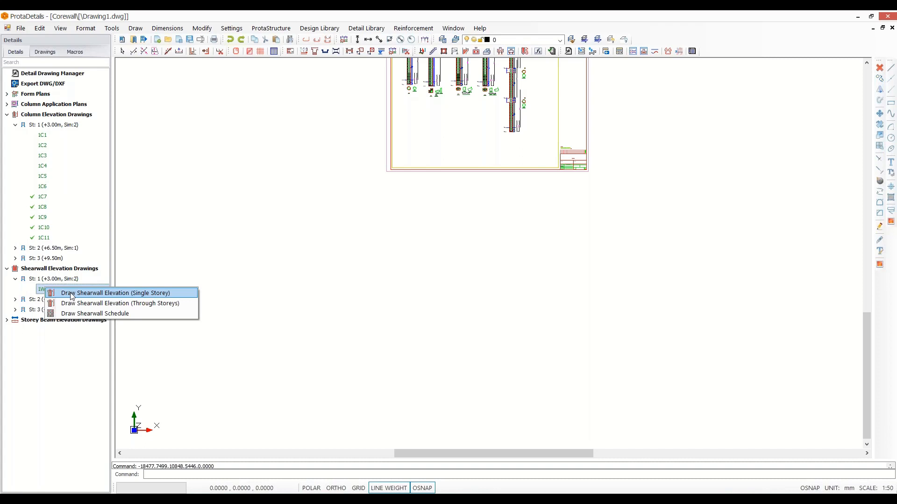
left_click(72, 294)
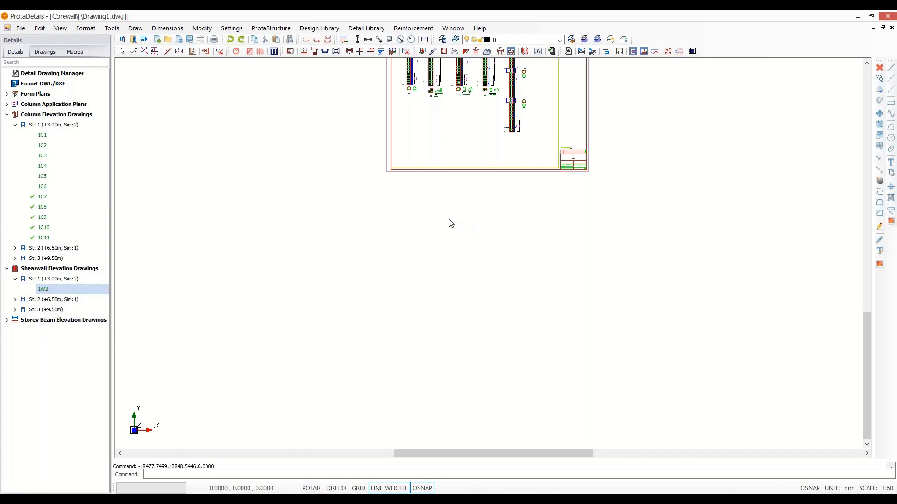
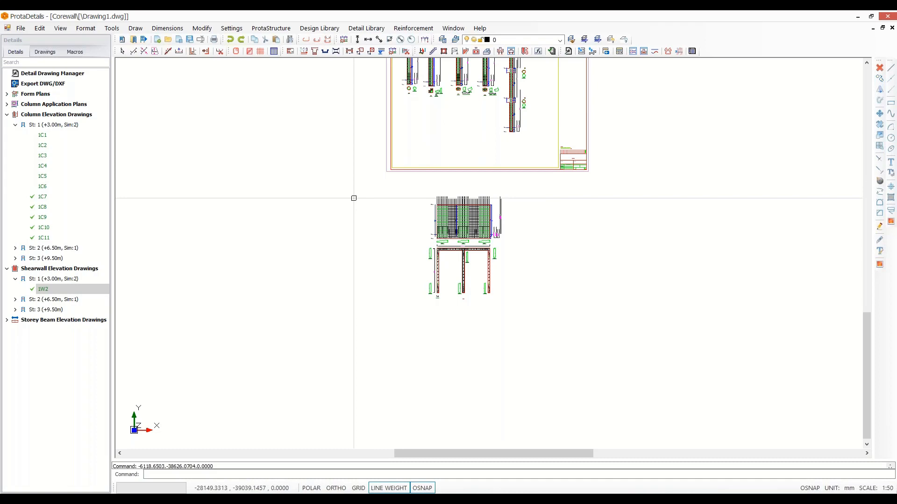
Insert one sheet at 1/50 scale below the column sheet so that it frames the shearwall 1W2 elevation.
type("sheet")
key("Return")
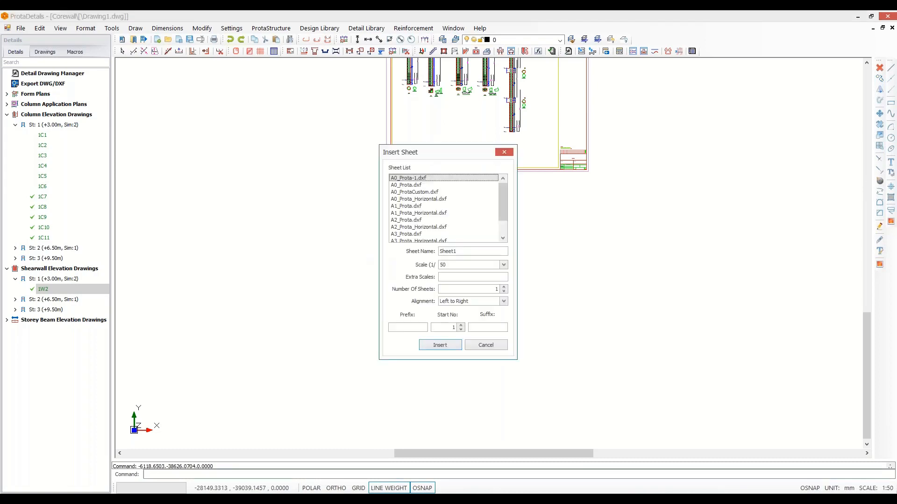
left_click(440, 345)
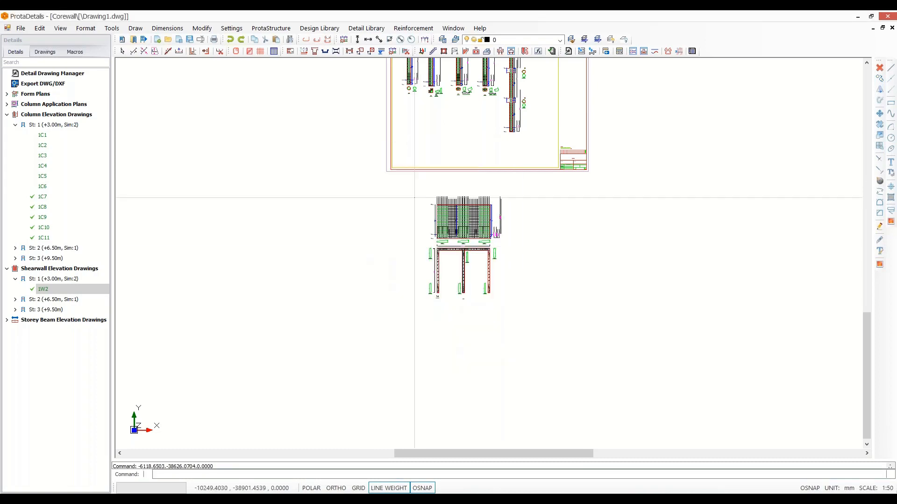
scroll(385, 171, "up", 3)
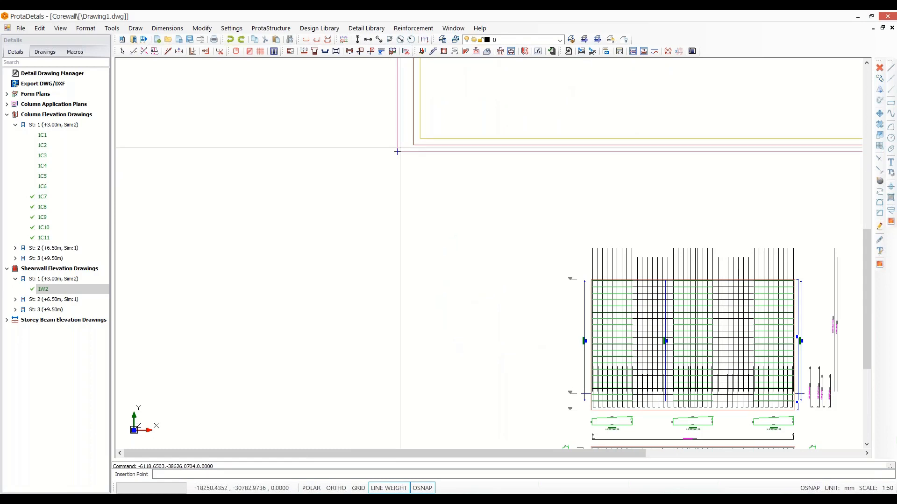
left_click(397, 200)
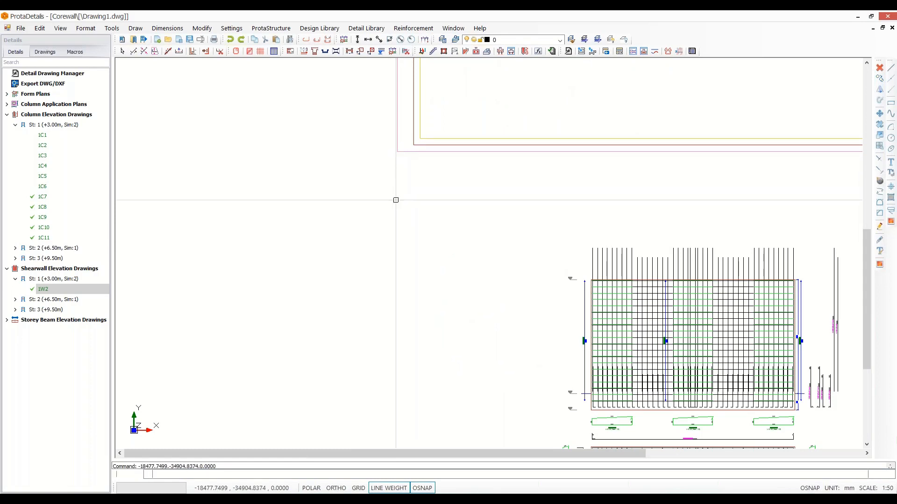
scroll(426, 208, "down", 3)
mouse_move(618, 282)
middle_mouse_down()
mouse_move(574, 271)
mouse_move(582, 268)
middle_mouse_up()
scroll(529, 241, "up", 2)
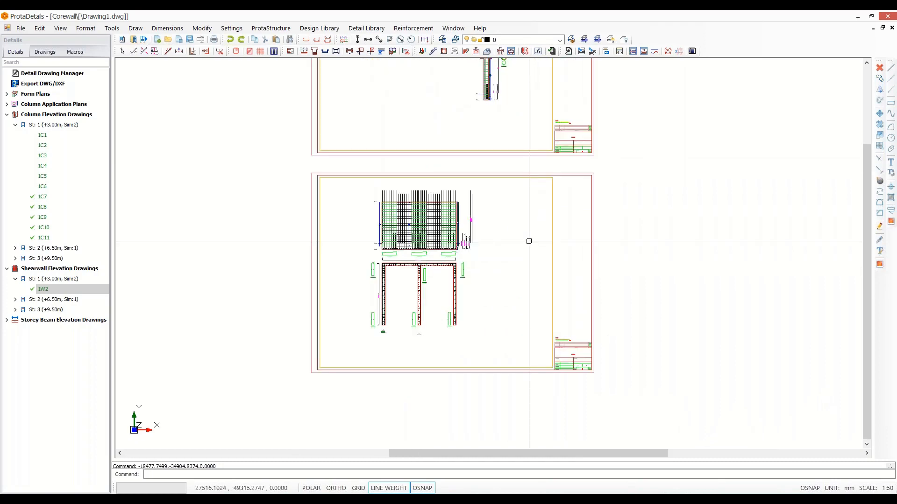
Create a Landscape quantity table titled QUANTITY TABLE for the column sheet and place it at the top of the sheet's title strip.
mouse_move(535, 249)
middle_mouse_down()
mouse_move(595, 289)
mouse_move(604, 430)
middle_mouse_up()
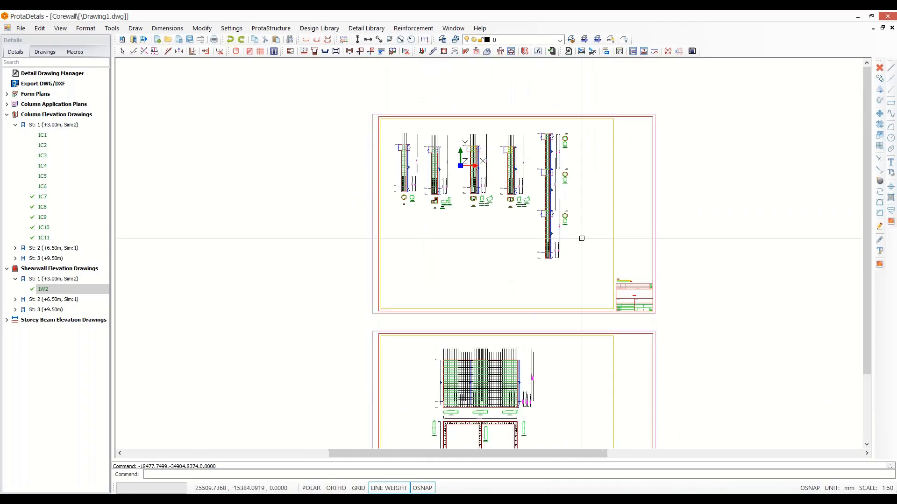
left_click(610, 102)
left_click(343, 295)
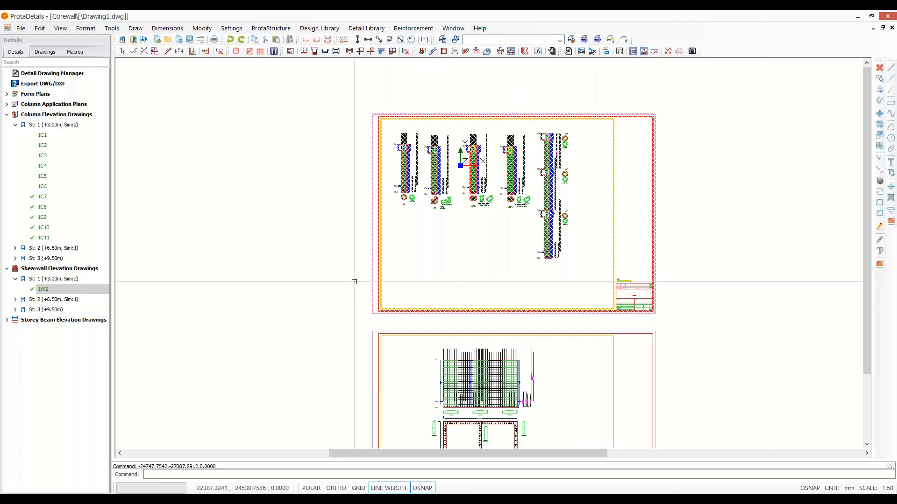
right_click(302, 207)
left_click(334, 213)
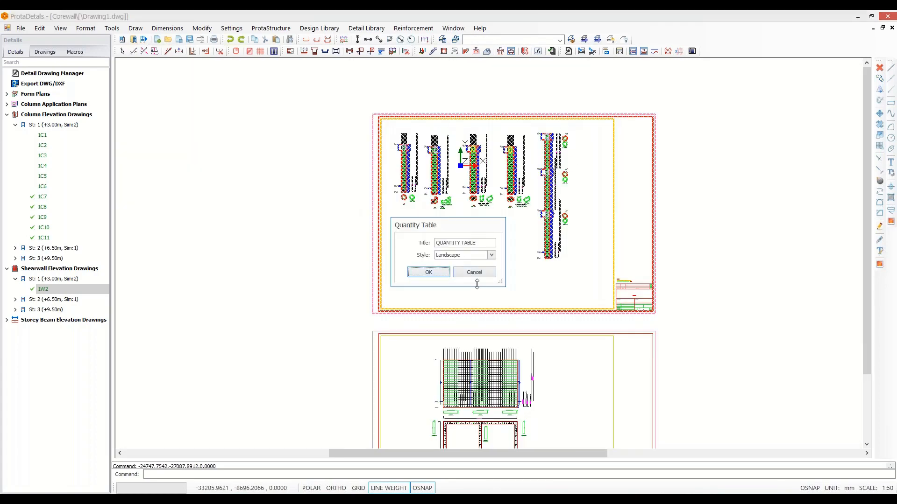
left_click(428, 273)
scroll(624, 127, "up", 2)
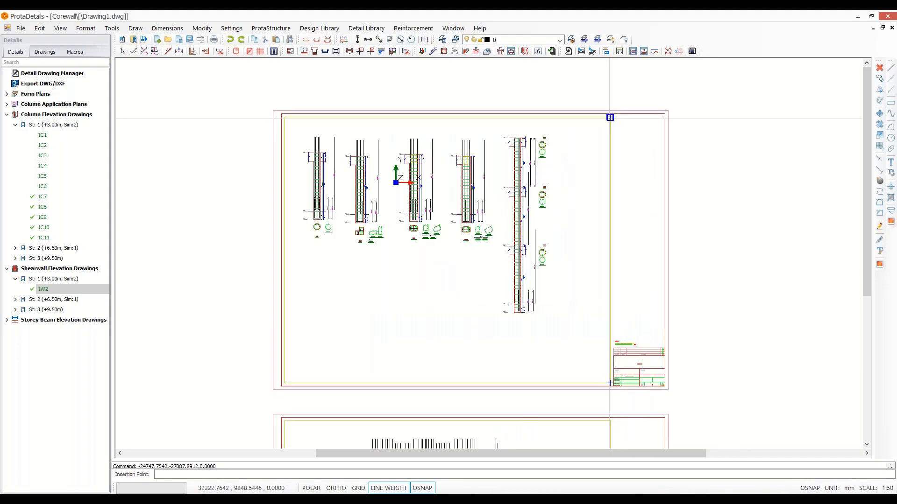
scroll(622, 116, "up", 4)
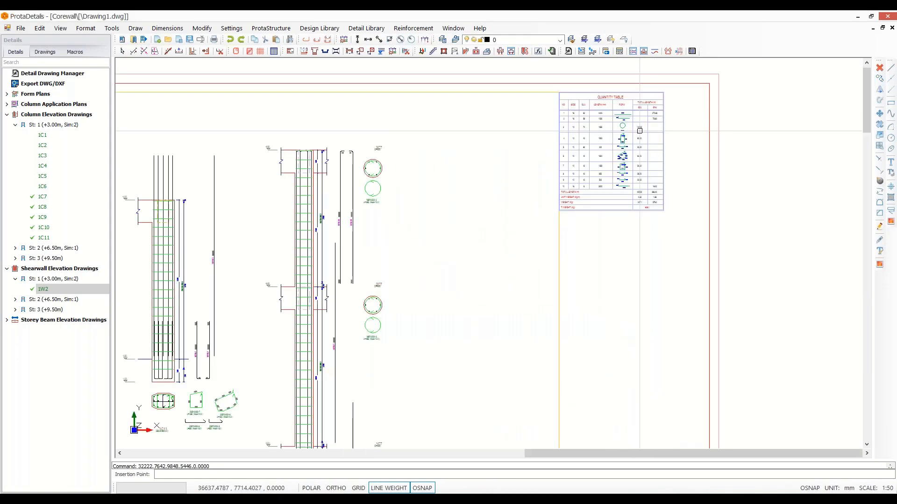
left_click(622, 117)
scroll(622, 116, "down", 6)
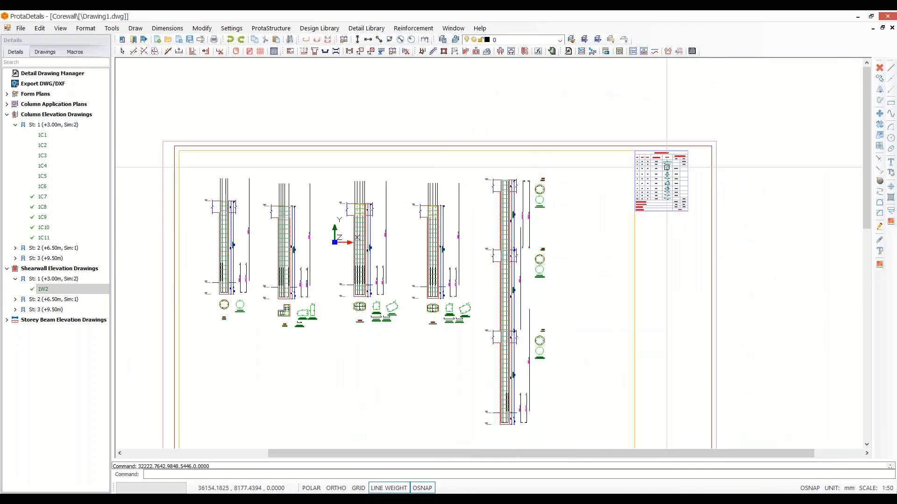
Set dimension A of the Ø16 longitudinal bar in the leftmost column elevation to 4500.
scroll(209, 195, "up", 3)
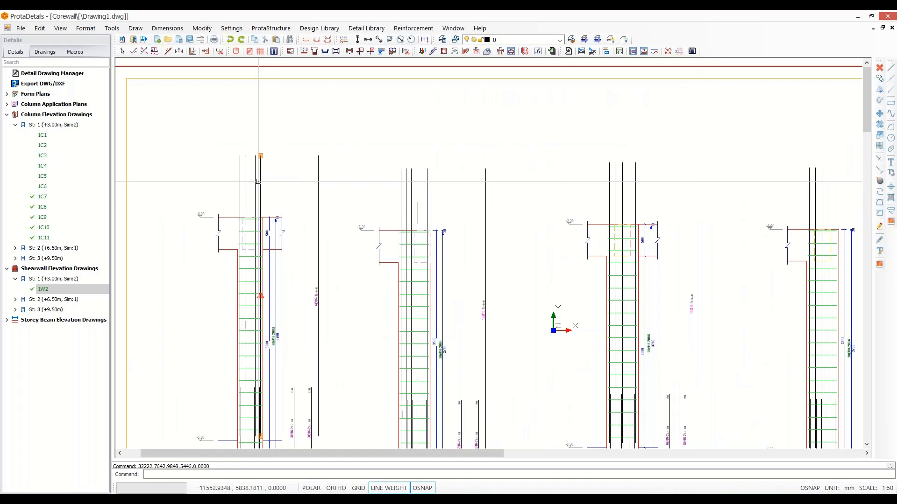
double_click(259, 181)
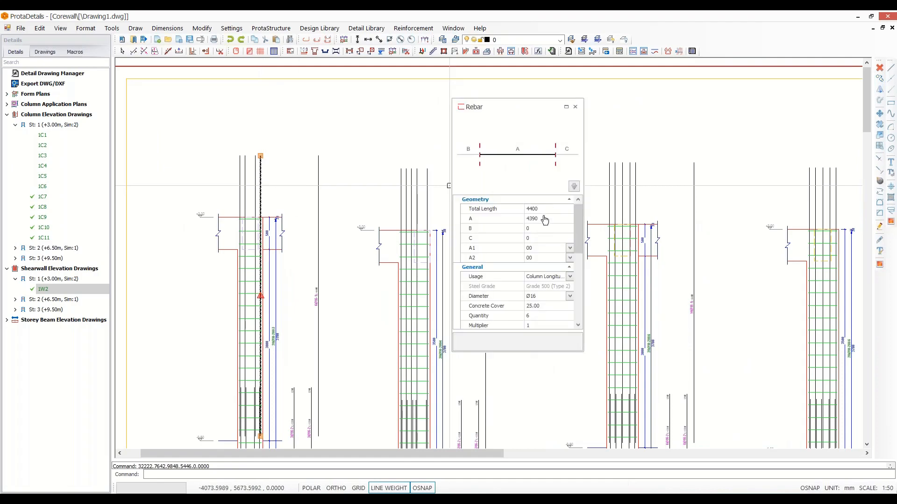
left_click(544, 220)
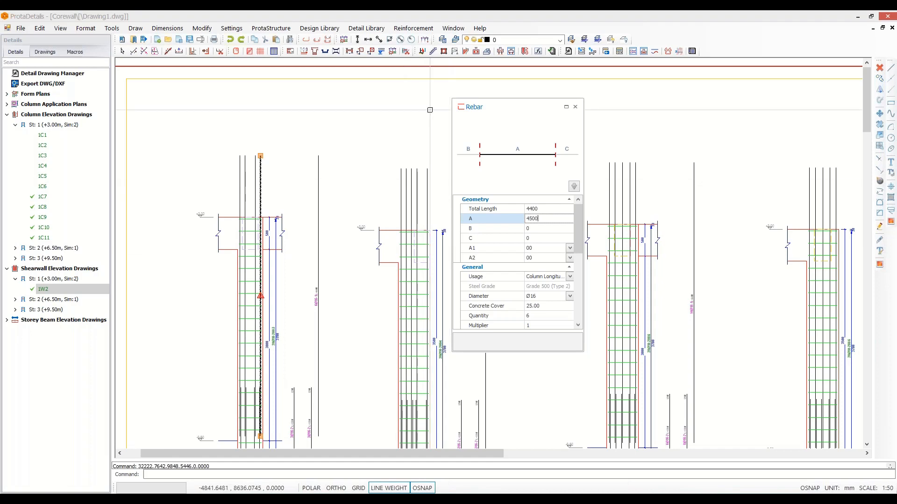
left_click(554, 86)
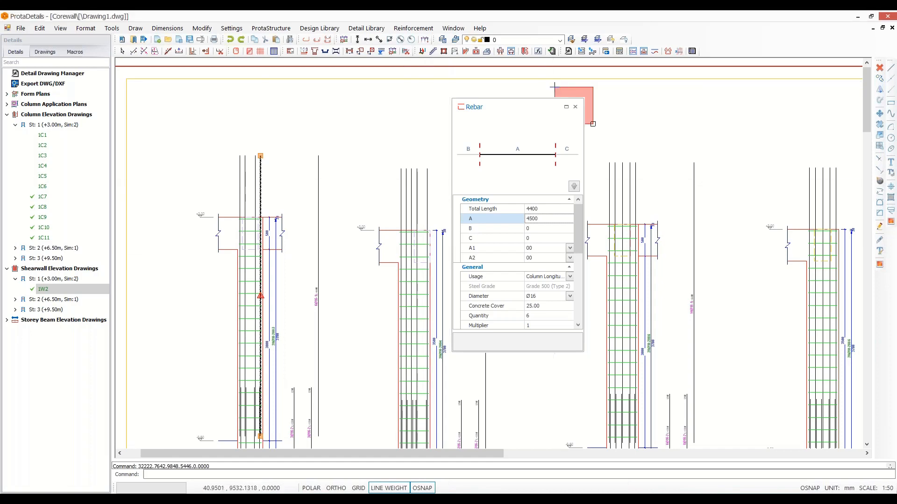
left_click(575, 108)
Check the edited bar's length label in the leftmost column elevation and its row in the column sheet's quantity table.
scroll(272, 317, "up", 3)
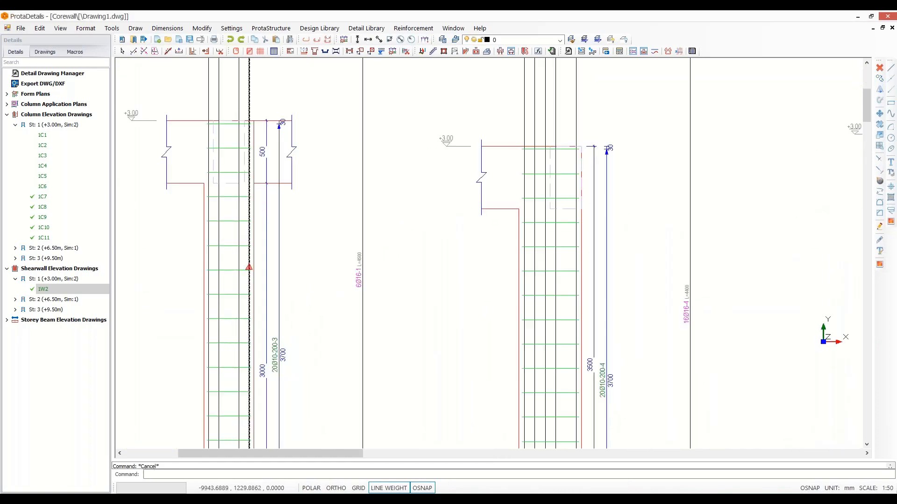
scroll(390, 210, "up", 3)
scroll(440, 210, "down", 2)
scroll(422, 237, "up", 4)
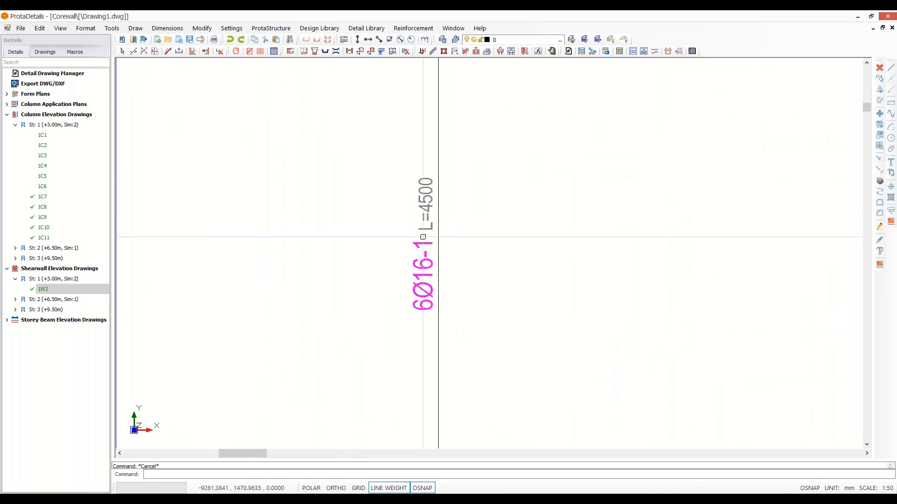
scroll(423, 237, "down", 5)
scroll(745, 237, "down", 2)
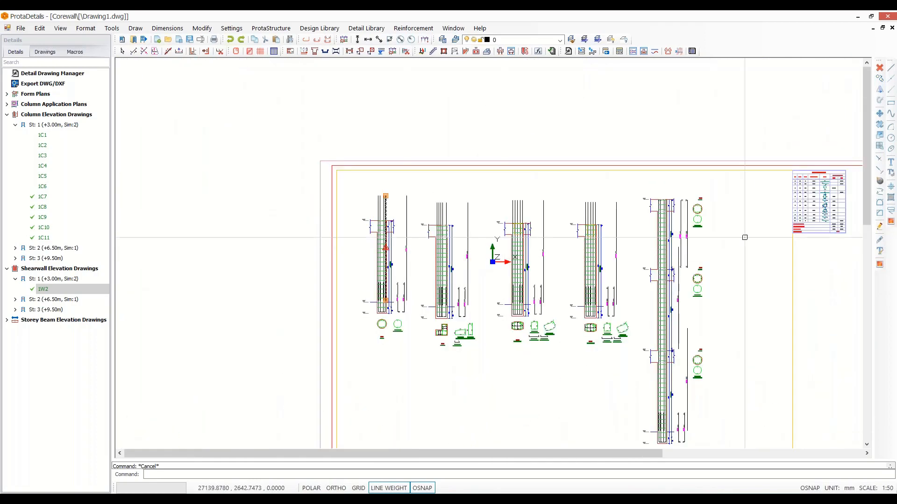
scroll(745, 237, "down", 1)
scroll(607, 210, "up", 6)
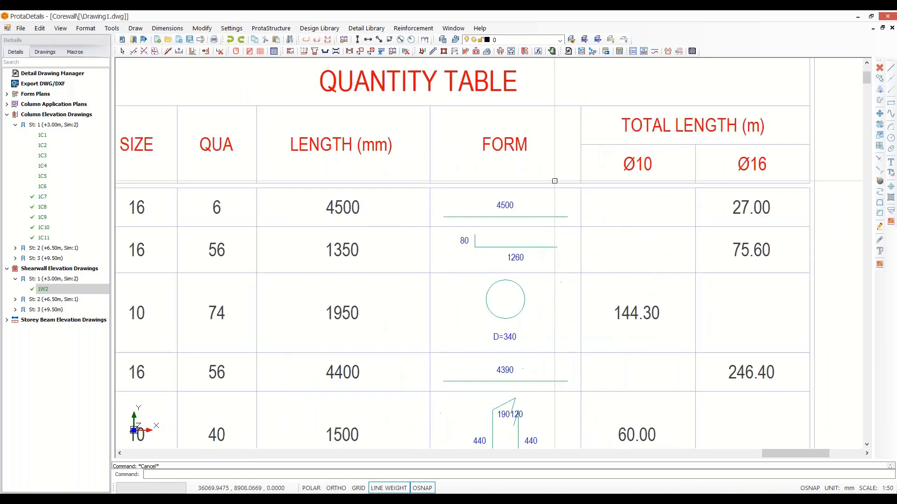
scroll(555, 180, "up", 4)
scroll(411, 285, "down", 4)
middle_click_drag(396, 258, 568, 254)
scroll(537, 256, "down", 4)
scroll(432, 258, "up", 3)
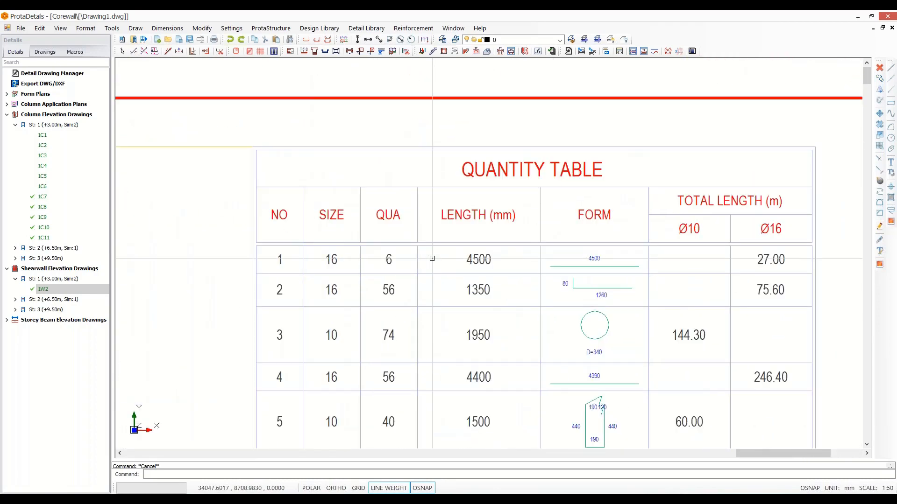
scroll(432, 258, "down", 8)
middle_click_drag(474, 236, 610, 31)
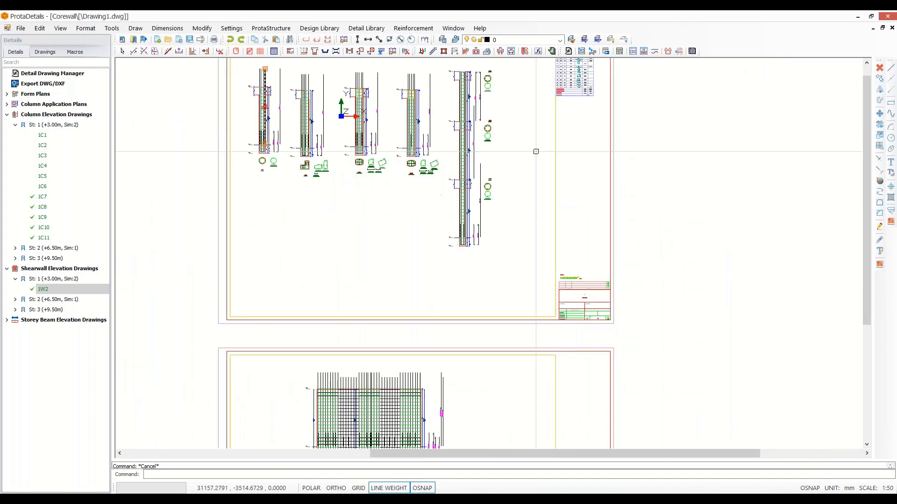
Create a Landscape quantity table for the shearwall sheet, reassigning the barmarks, and place it at the top of the title strip.
middle_click_drag(477, 407, 523, 192)
left_click(522, 133)
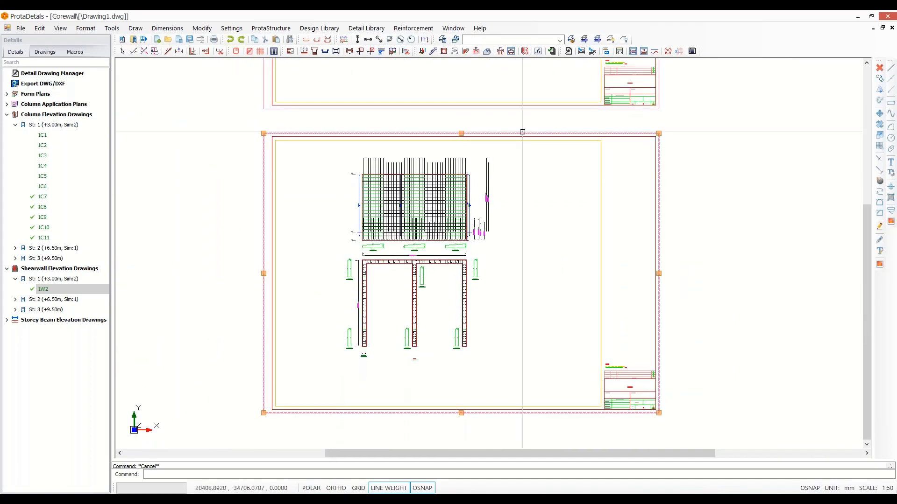
left_click(529, 126)
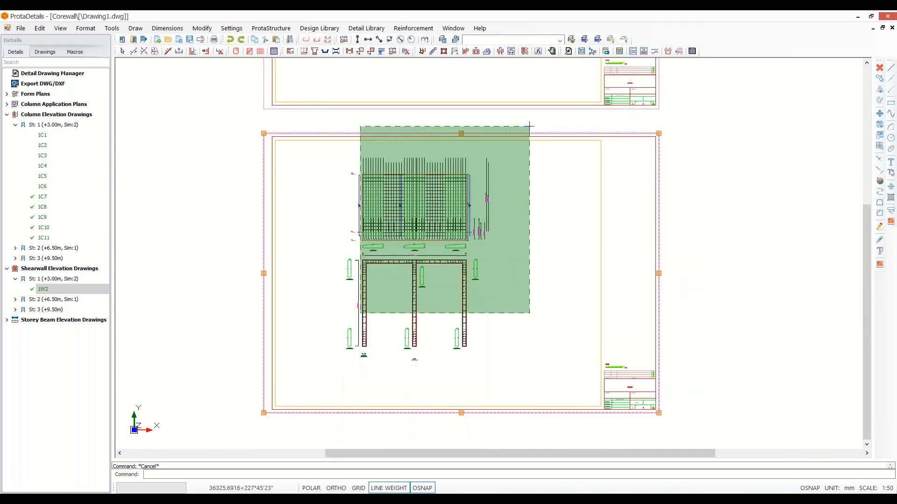
left_click(317, 355)
right_click(380, 232)
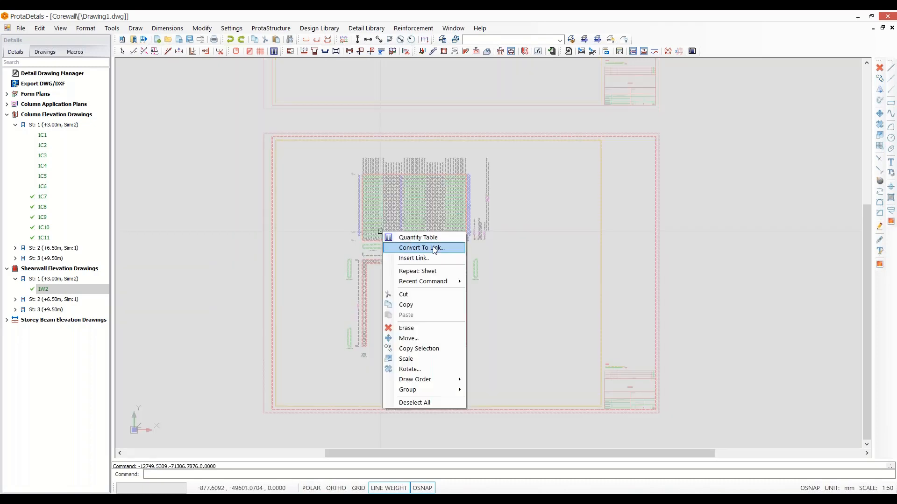
left_click(419, 237)
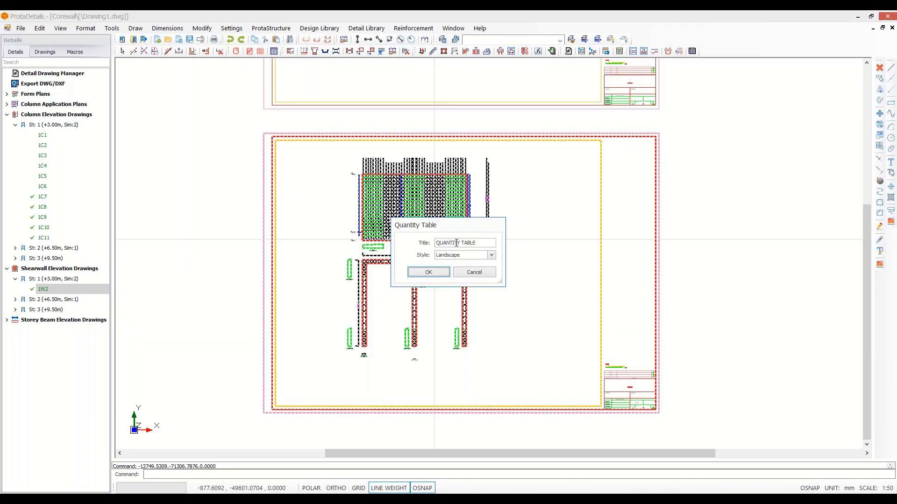
left_click(442, 275)
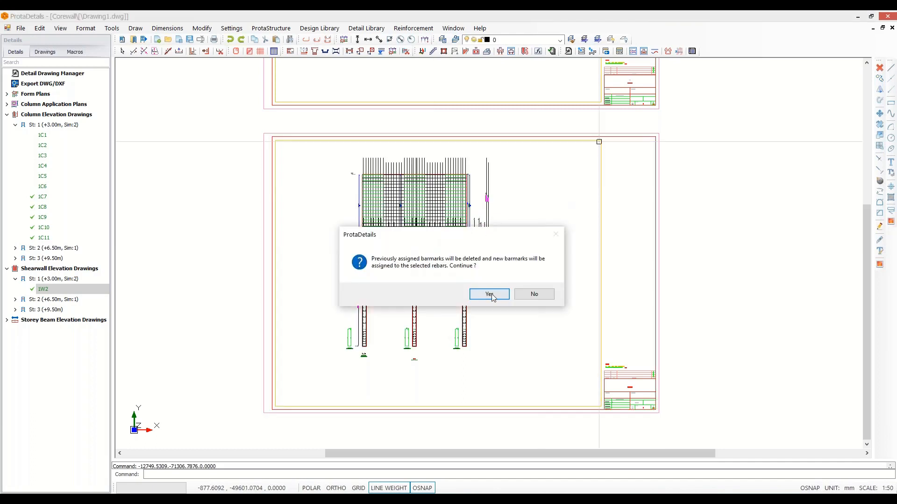
left_click(508, 293)
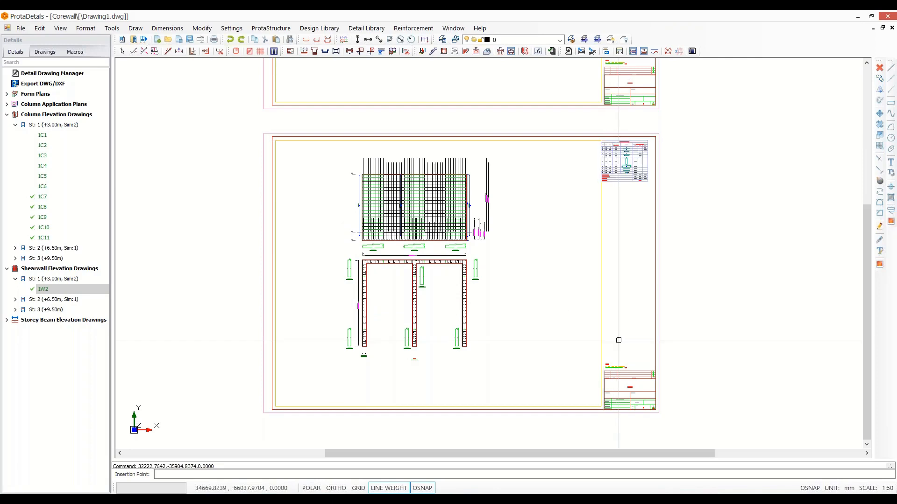
scroll(616, 336, "up", 5)
scroll(619, 280, "down", 3)
middle_click_drag(623, 196, 616, 346)
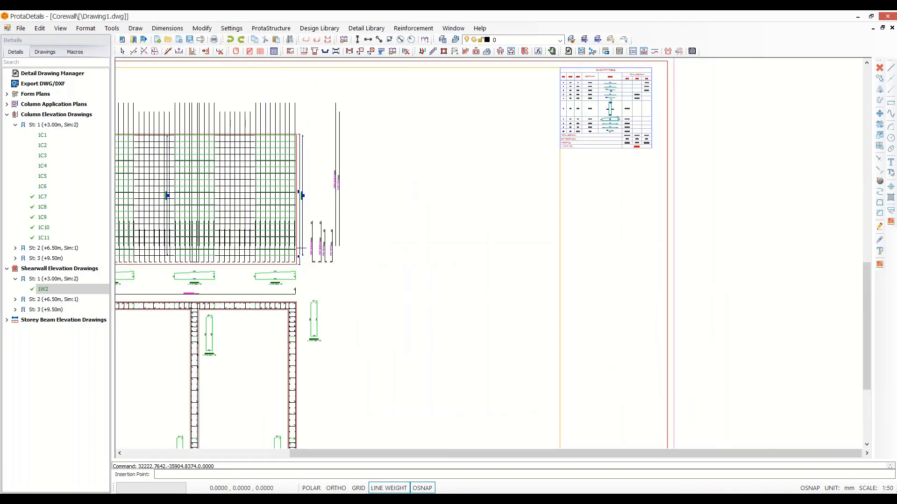
left_click(560, 70)
Add the shearwall sheet's quantity table to the report under the name QUANTITY TABLE, review the generated report and close it.
scroll(582, 84, "up", 5)
middle_click_drag(582, 173, 485, 215)
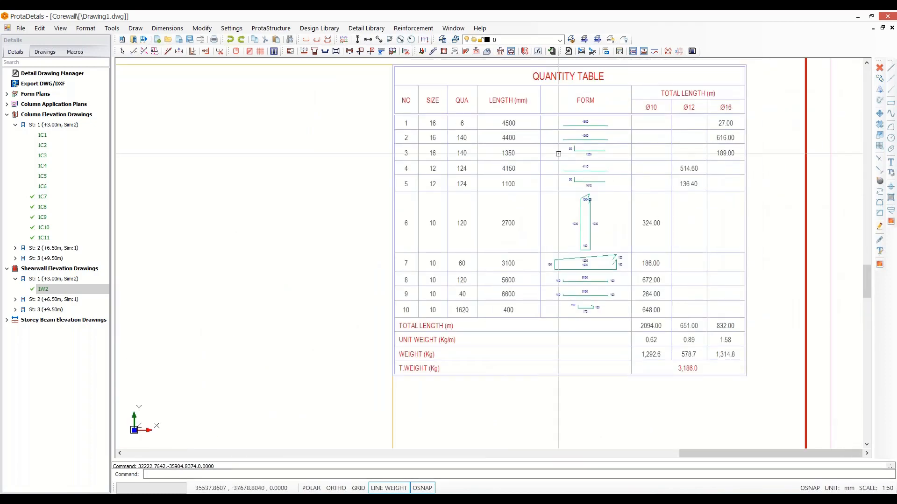
left_click(535, 153)
right_click(535, 153)
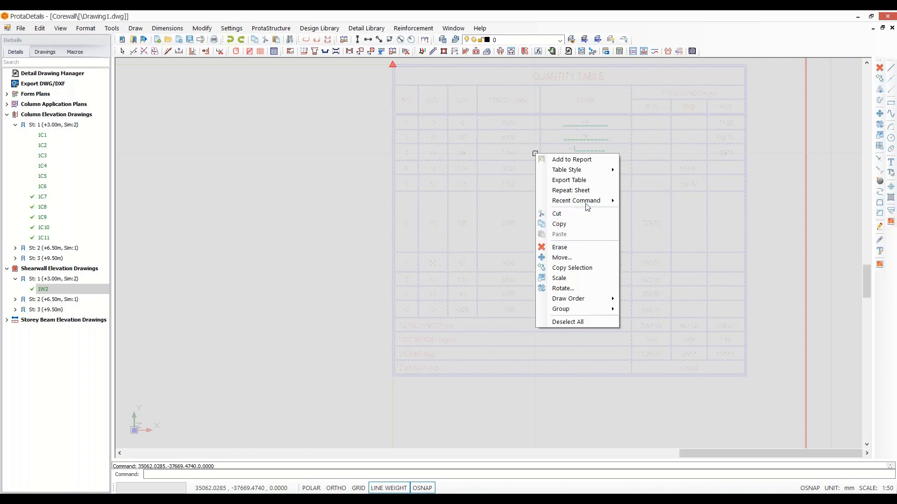
left_click(593, 160)
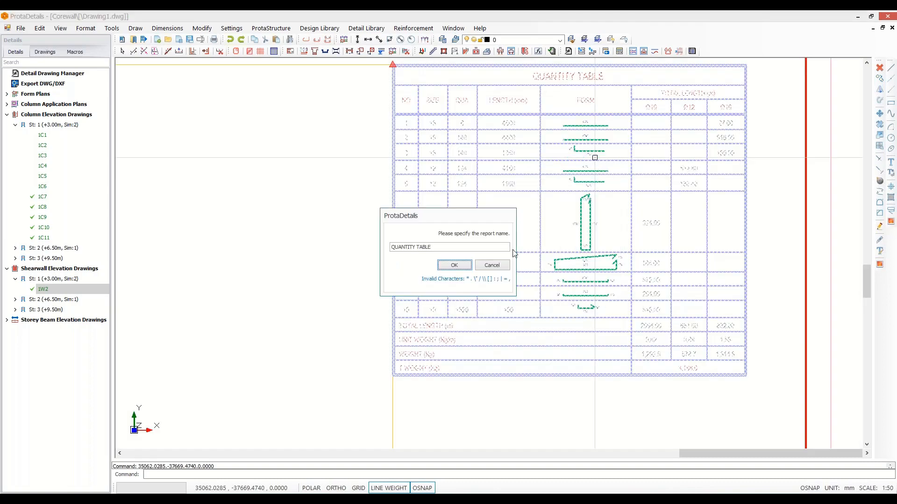
left_click(462, 267)
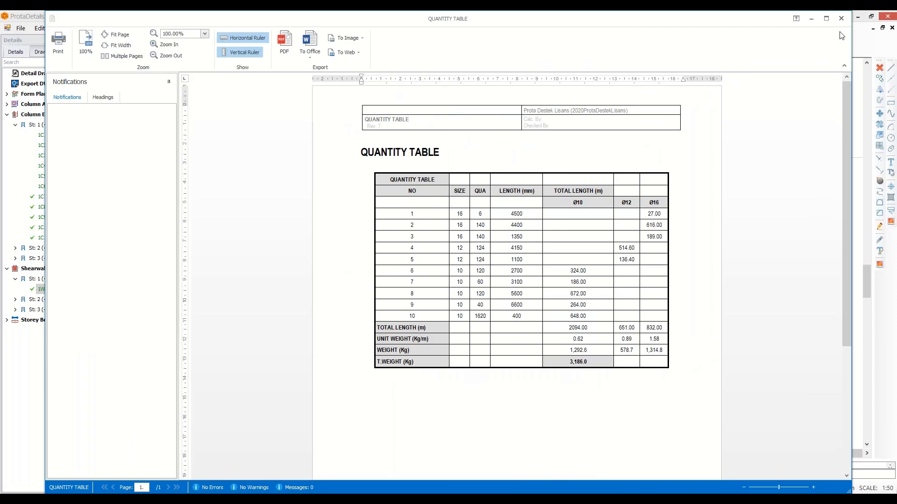
left_click(841, 18)
View the shearwall quantity table in the table export preview and close it without saving a file.
right_click(644, 165)
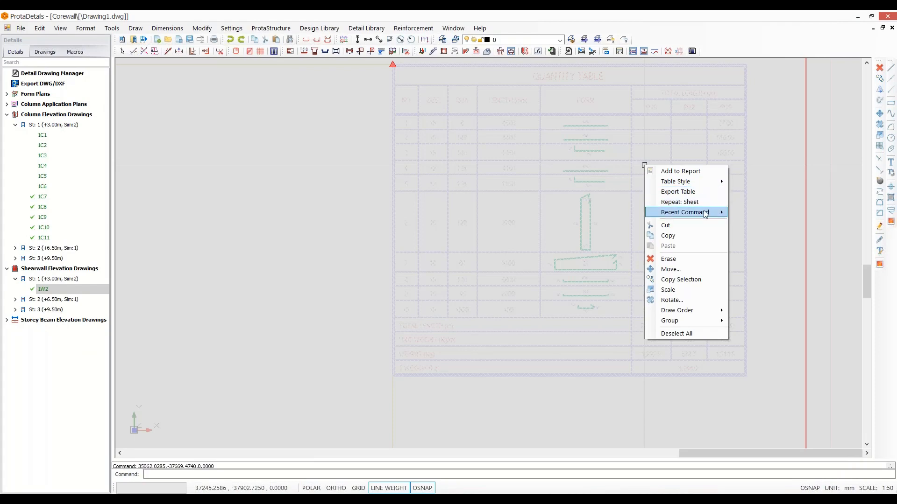
left_click(700, 195)
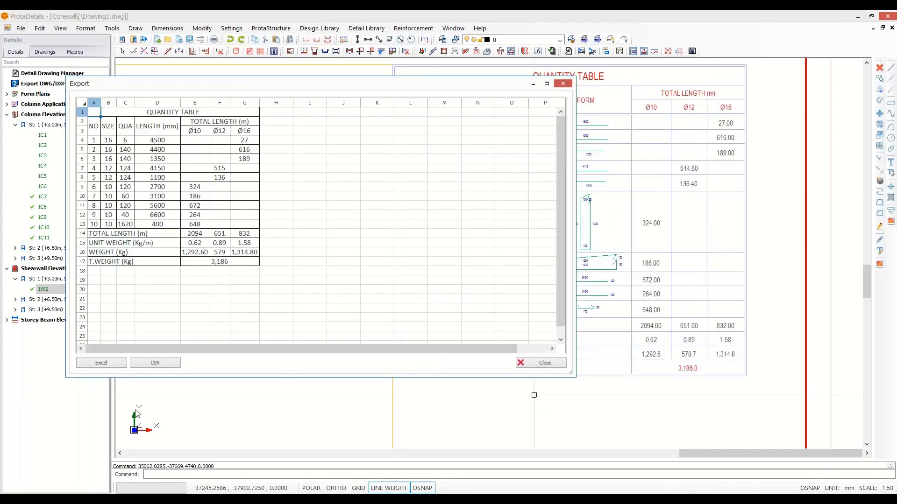
left_click(540, 364)
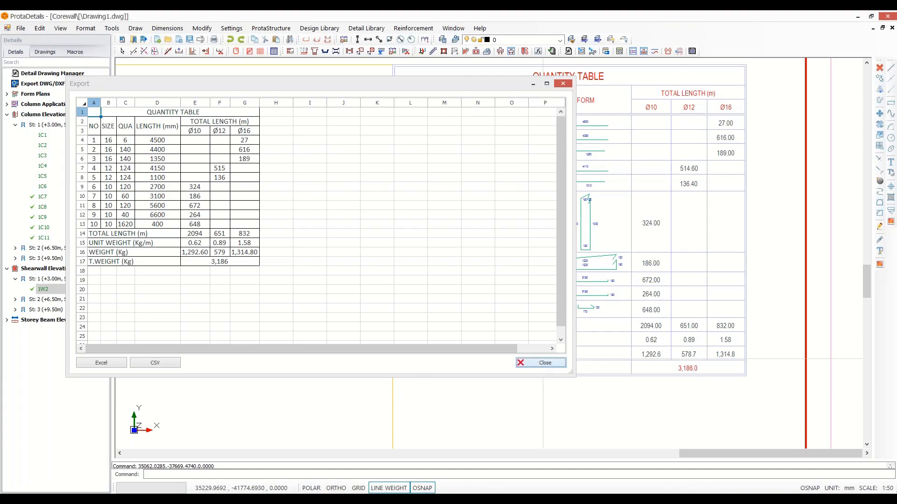
Save the drawing with the column and shearwall sheets under the file name Drawing1.
scroll(421, 344, "down", 5)
scroll(421, 344, "down", 6)
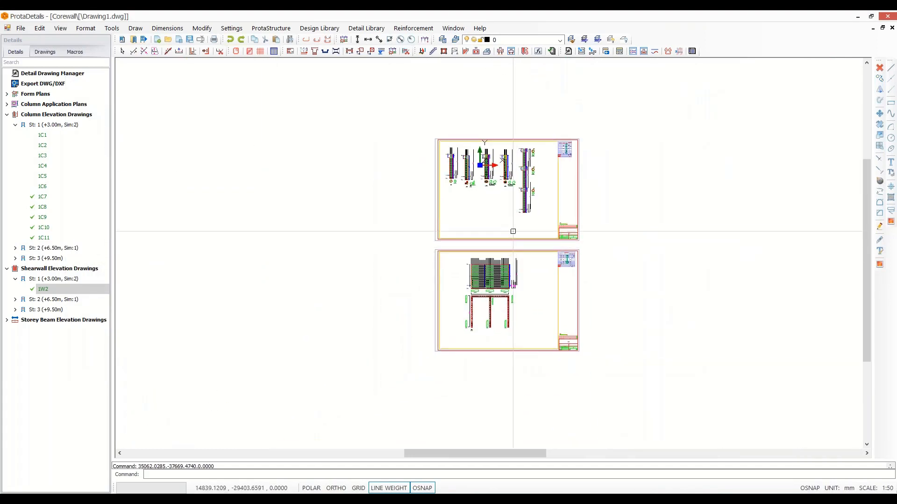
left_click(18, 28)
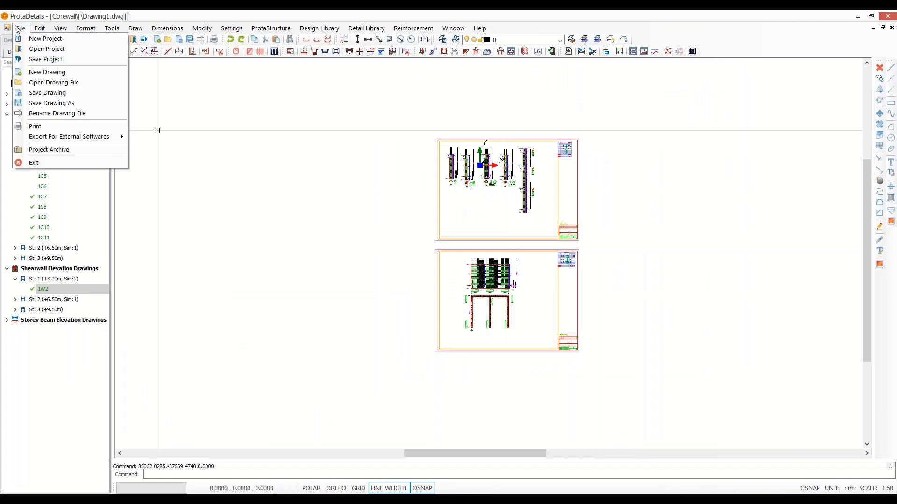
left_click(64, 96)
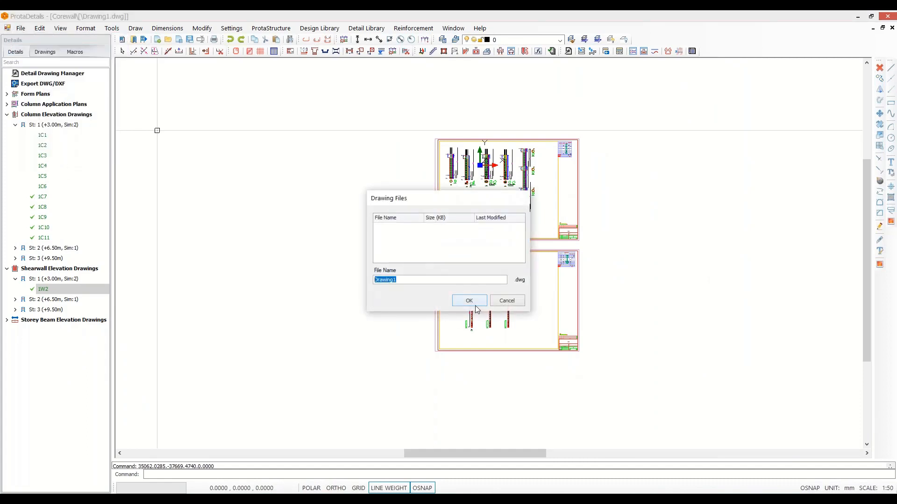
left_click(473, 303)
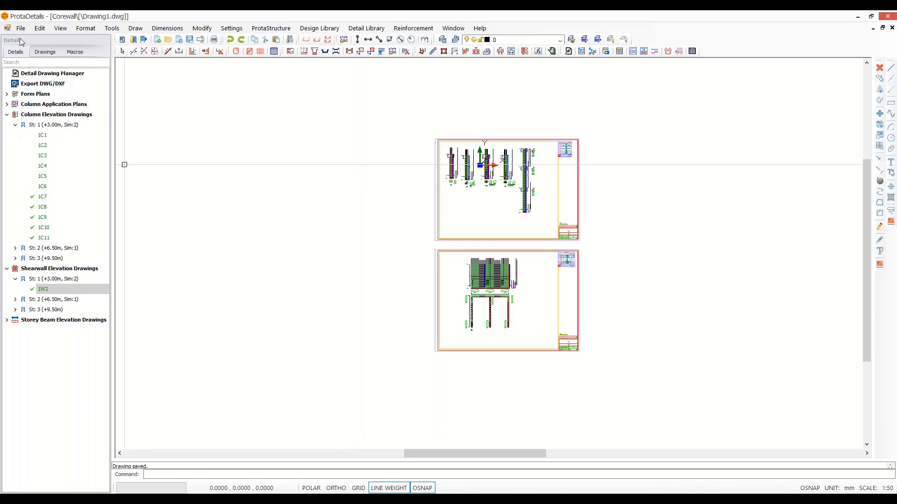
Export Drawing1.dwg in DWG2010 format to the Corewall ExportedDrawings folder, check the exported file there and close the folder.
left_click(41, 84)
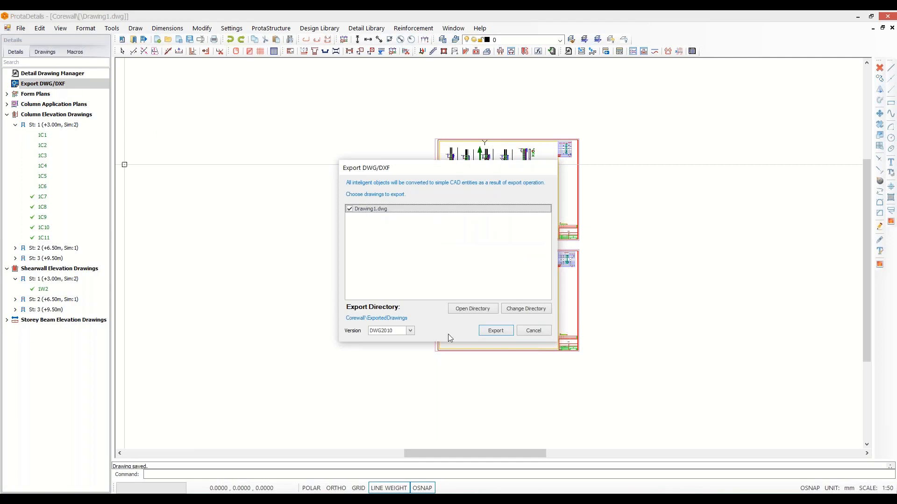
left_click(410, 331)
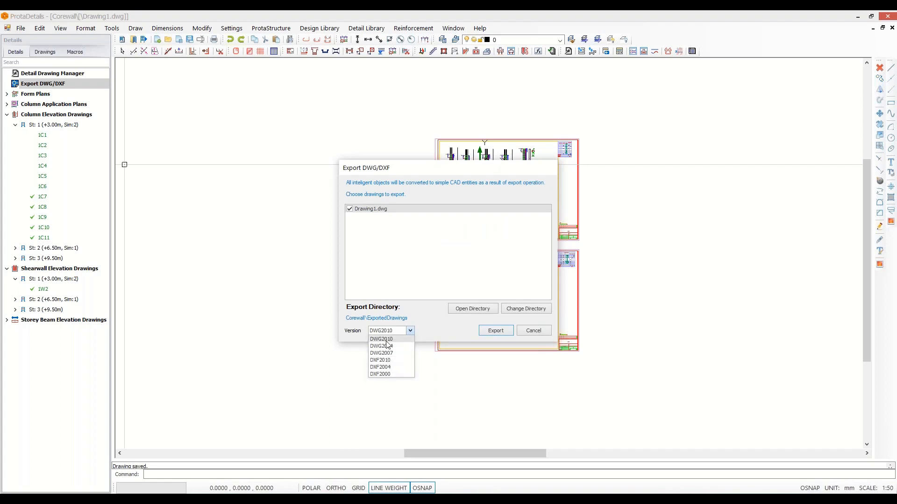
left_click(495, 331)
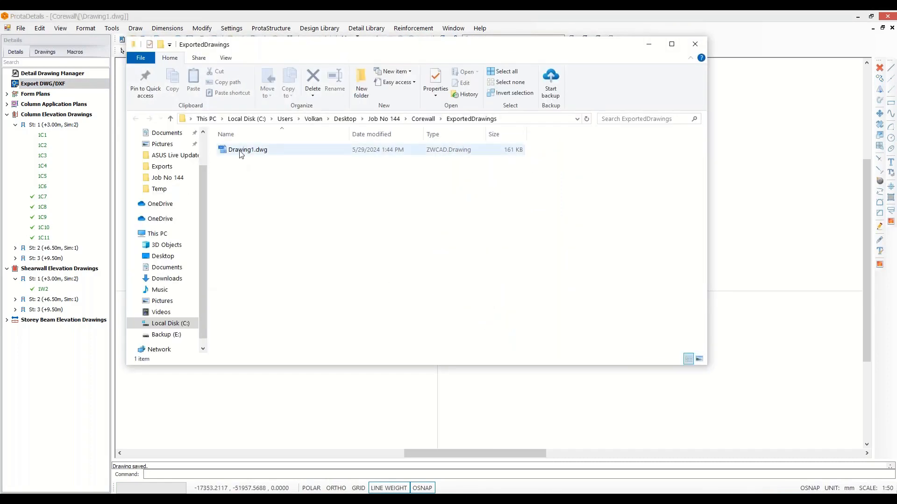
left_click(240, 153)
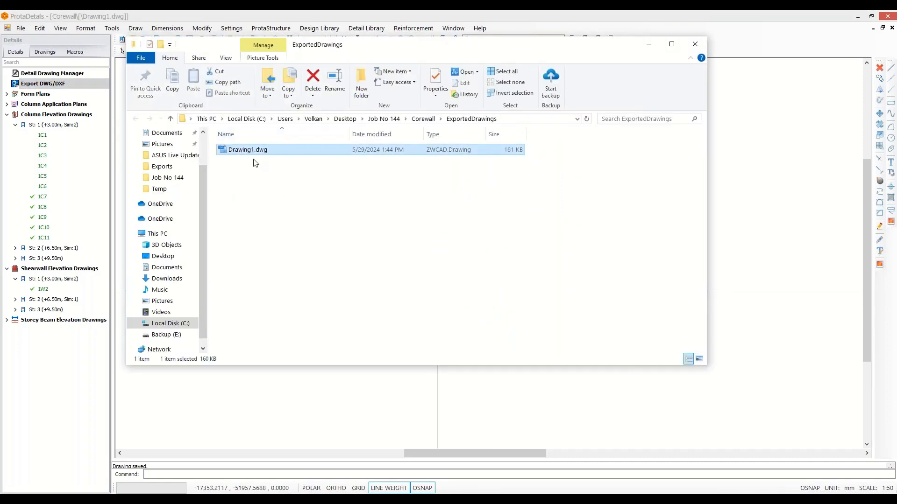
left_click(695, 43)
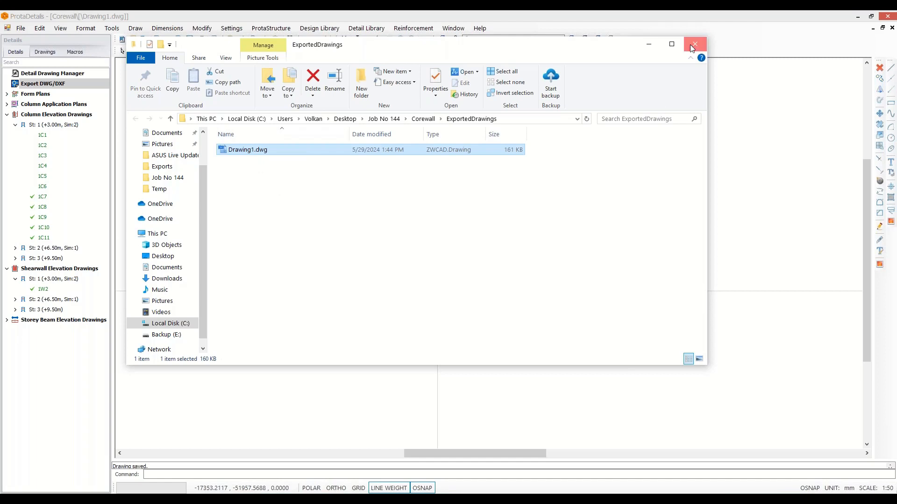